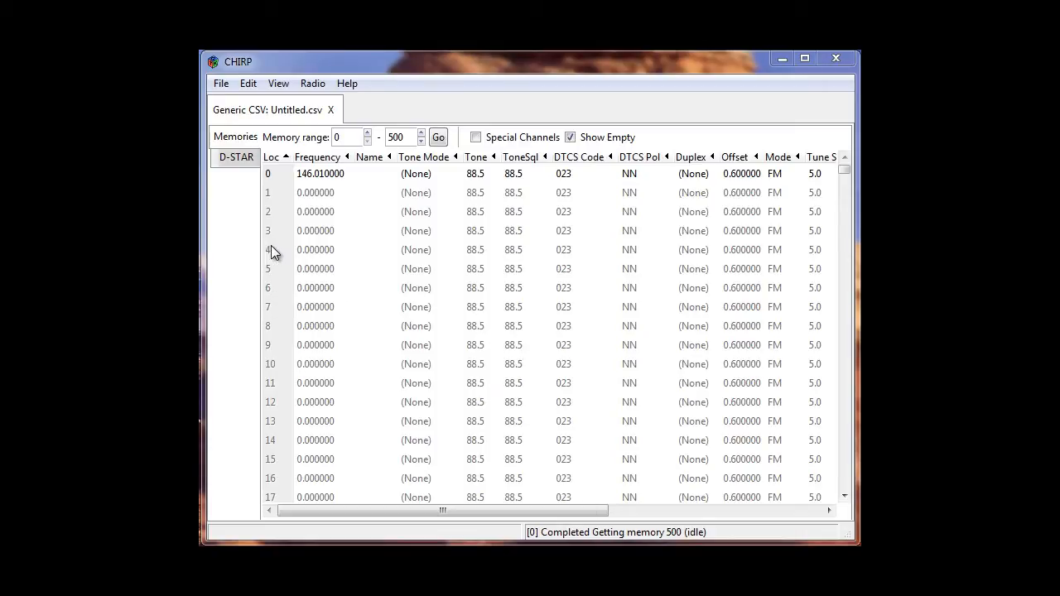
Open the CSV file ICS-217A_form_Arapahoe_ARES_ver2_ICS_217A from the Radio folder.
{"action": "left_click", "coordinate": [221, 85]}
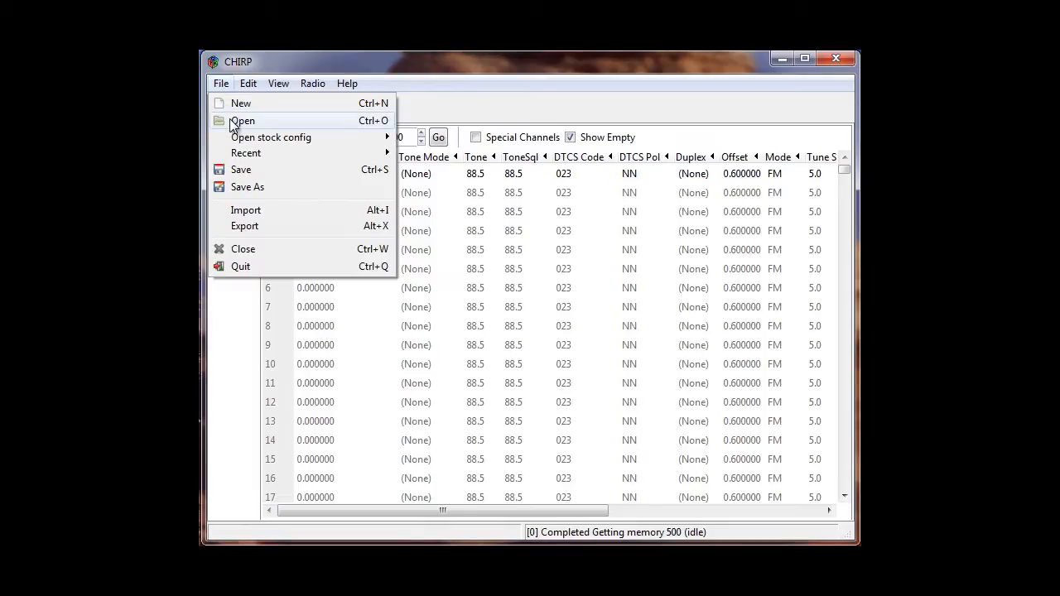
{"action": "left_click", "coordinate": [233, 122]}
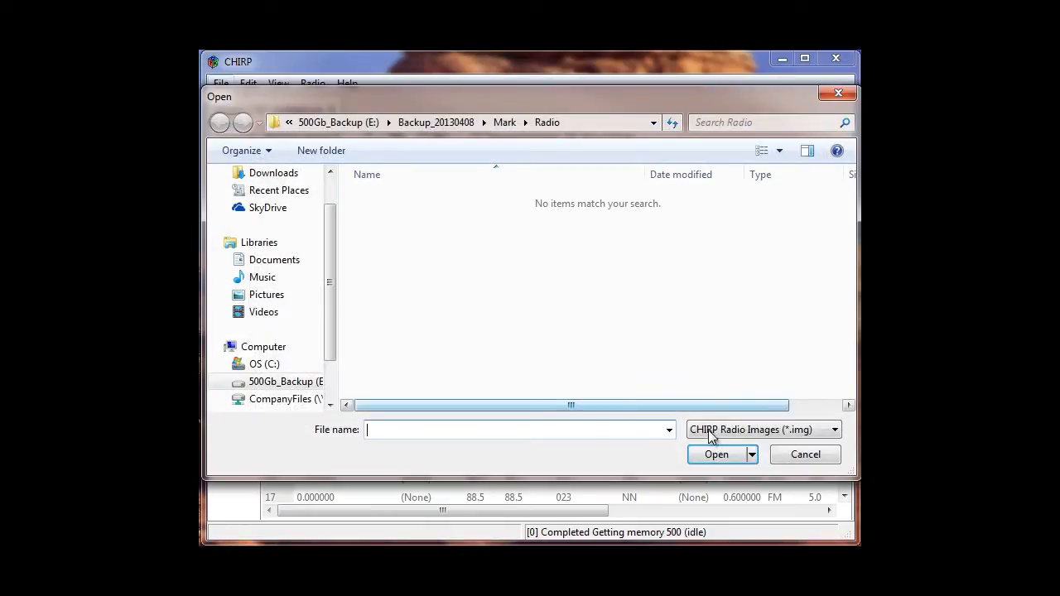
{"action": "left_click", "coordinate": [712, 430]}
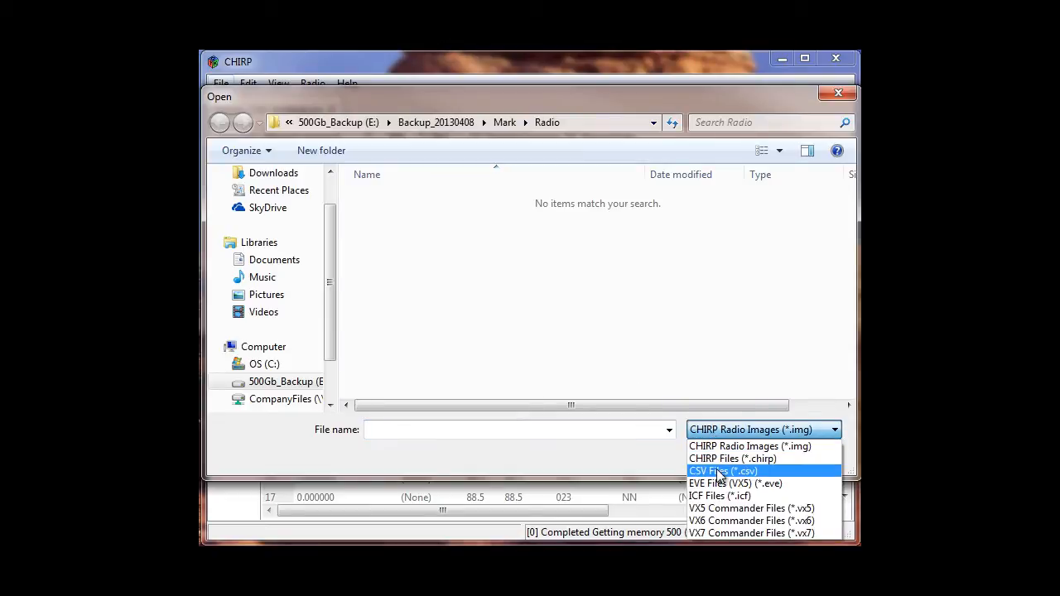
{"action": "left_click", "coordinate": [717, 468]}
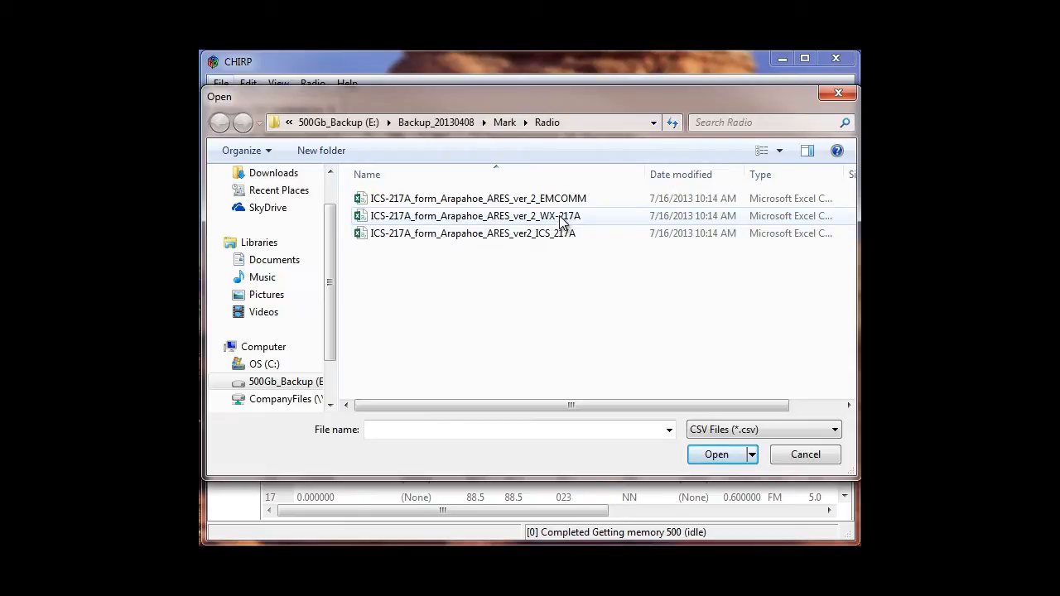
{"action": "left_click", "coordinate": [477, 235]}
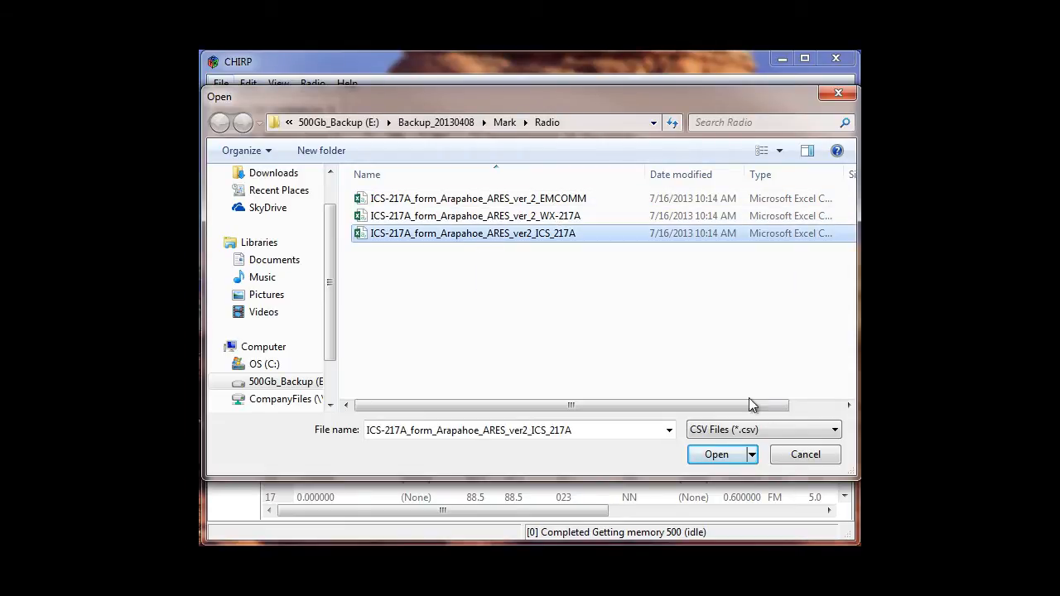
{"action": "left_click", "coordinate": [717, 458]}
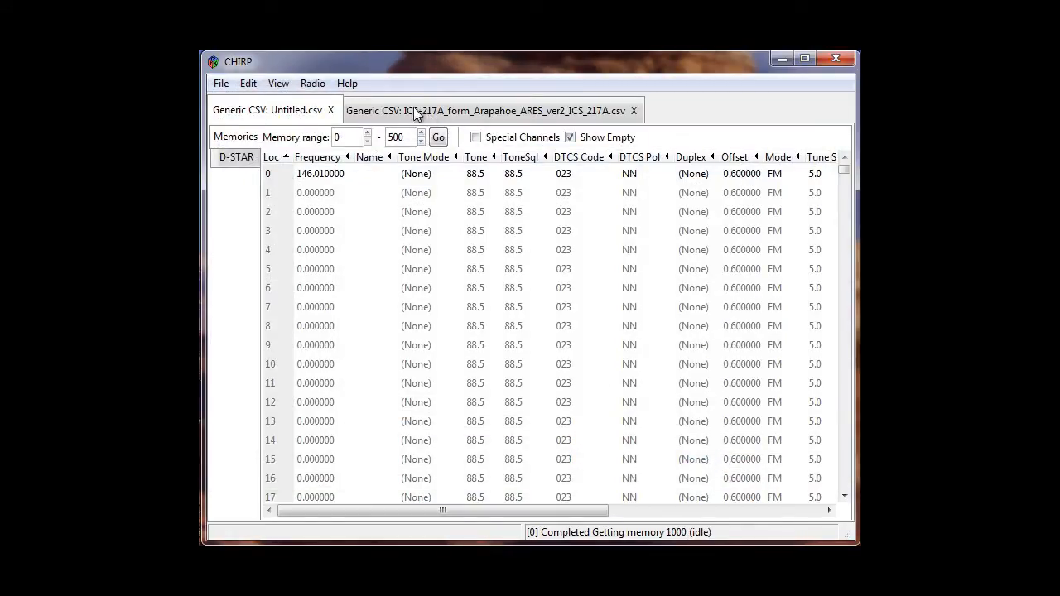
Set the frequency of memory 0 in Untitled.csv to 146.520.
{"action": "left_click", "coordinate": [315, 181]}
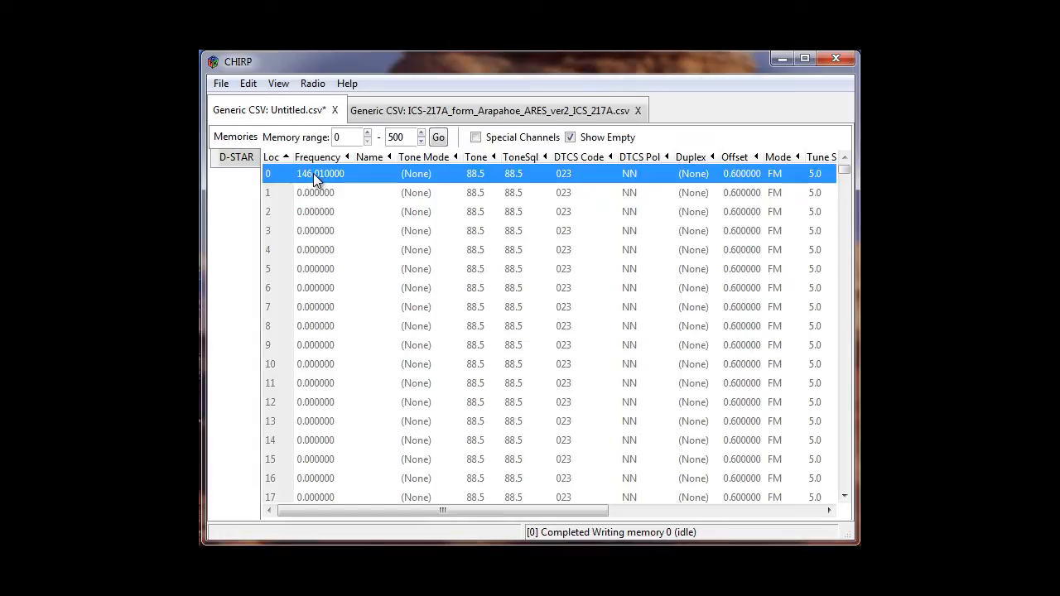
{"action": "left_click", "coordinate": [315, 176]}
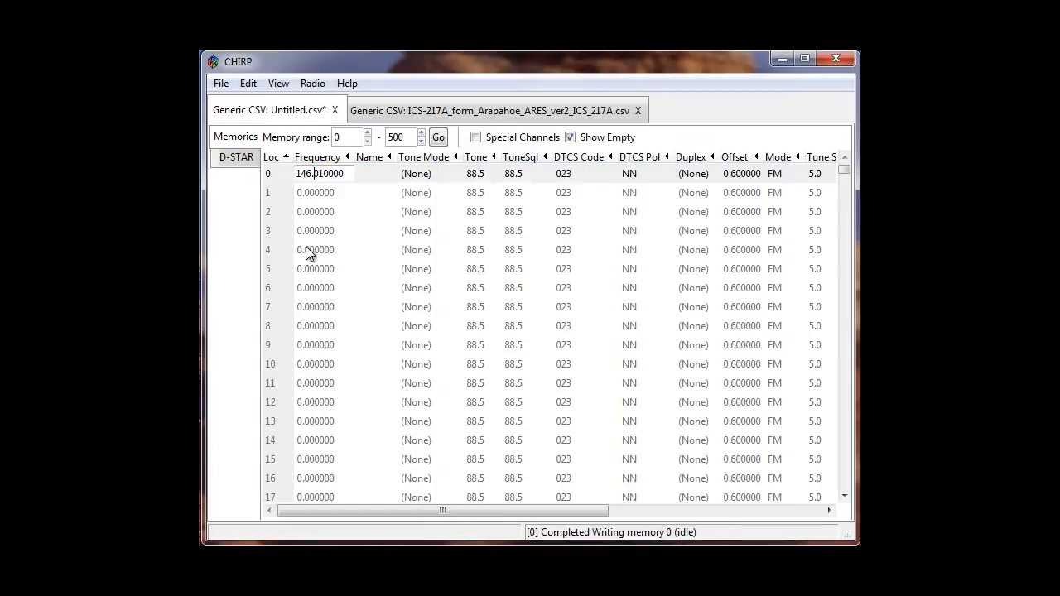
{"action": "key", "text": "ctrl+a"}
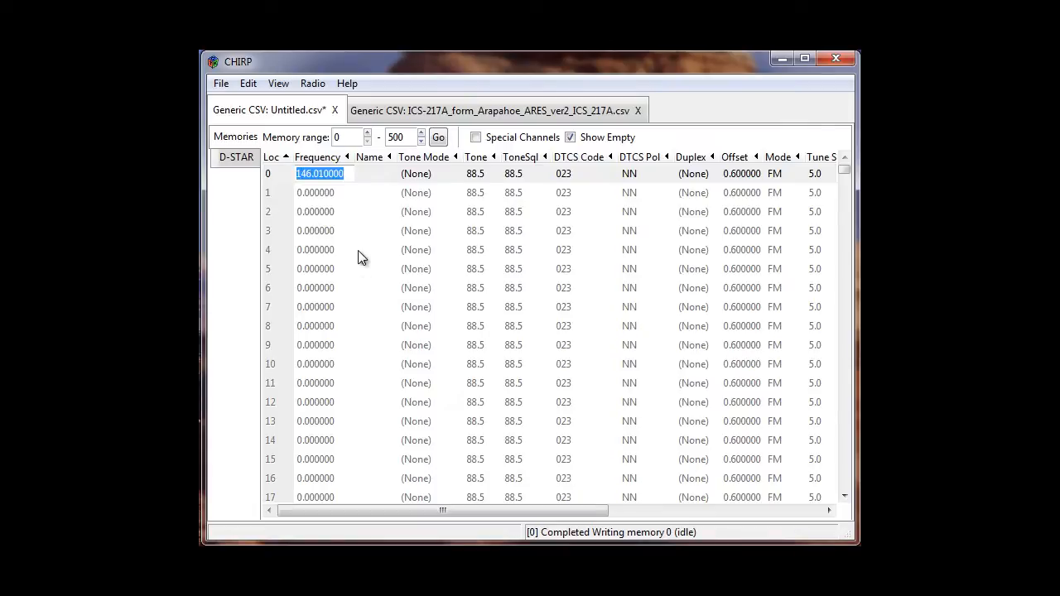
{"action": "type", "text": "146.520"}
Edit memory 0 in Untitled.csv to have the name SIMPLEX and the comment "US Nat'l Simplex".
{"action": "left_click", "coordinate": [312, 172]}
{"action": "right_click", "coordinate": [307, 167]}
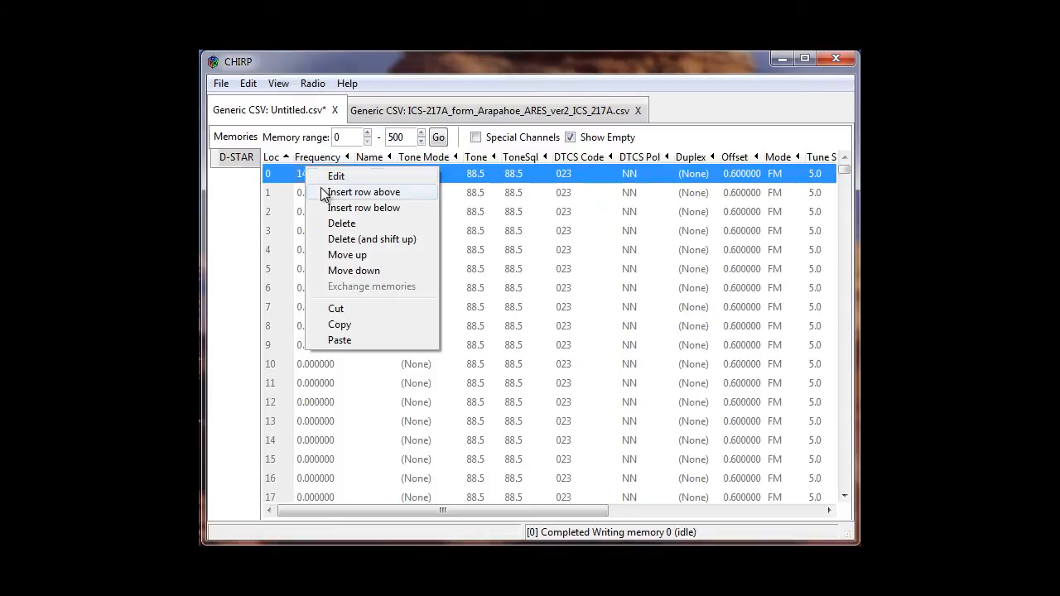
{"action": "left_click", "coordinate": [352, 206]}
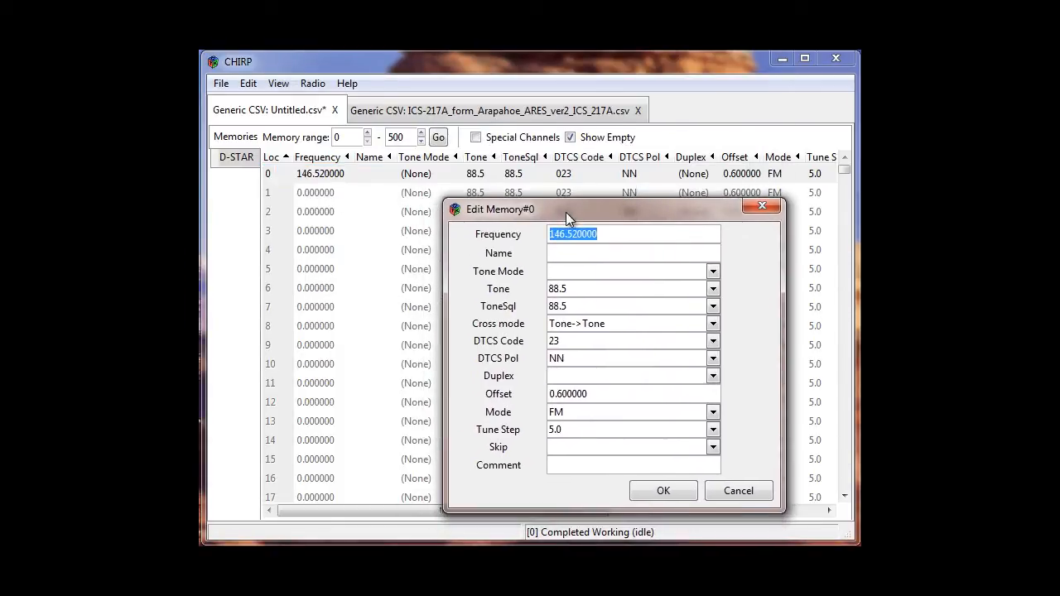
{"action": "left_click", "coordinate": [560, 251]}
{"action": "type", "text": "SIMPLEX"}
{"action": "left_click", "coordinate": [582, 465]}
{"action": "type", "text": "US Nat"}
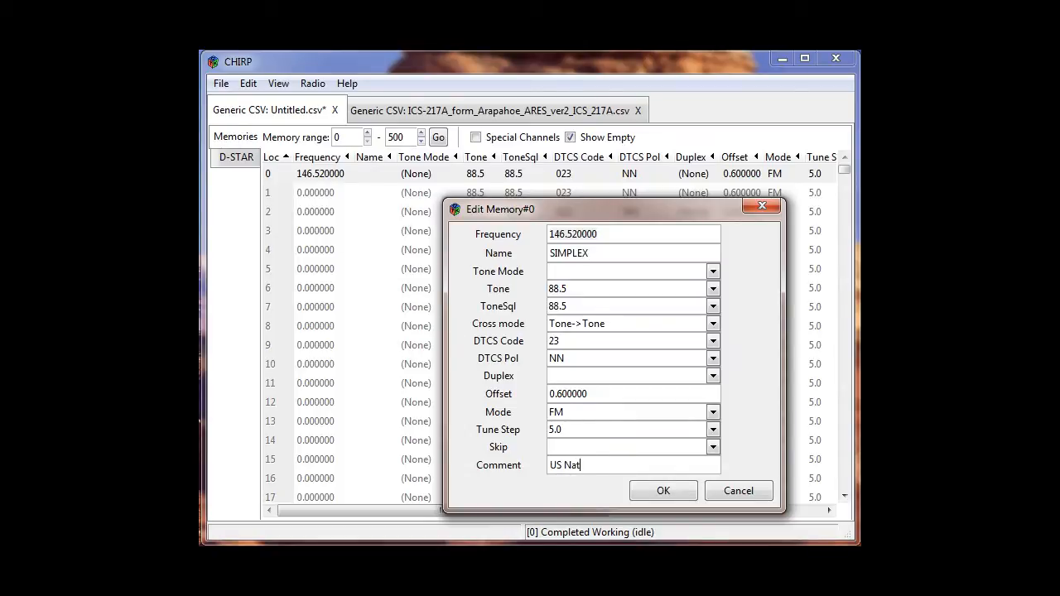
{"action": "type", "text": "'l Simplex"}
{"action": "left_click", "coordinate": [661, 491]}
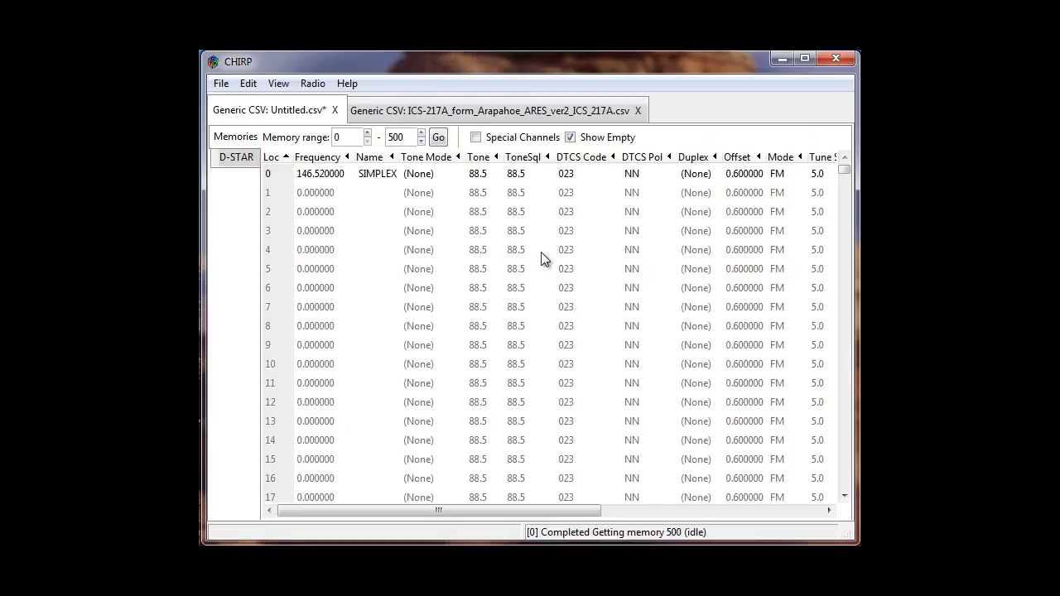
Copy memories 1 to 44 from the ICS-217A_form_Arapahoe_ARES_ver2_ICS_217A.csv file.
{"action": "left_click", "coordinate": [414, 112]}
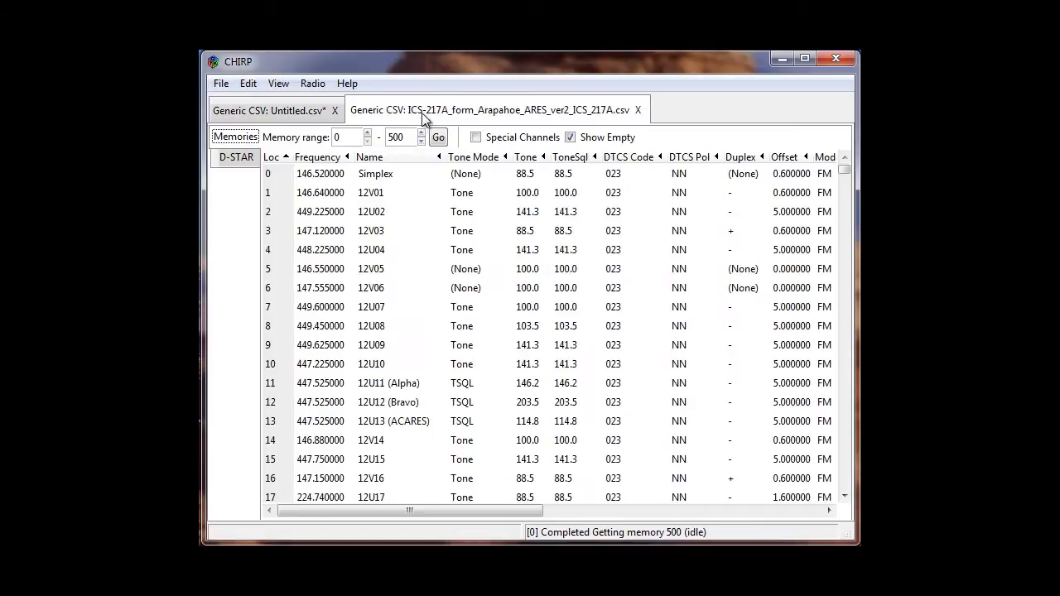
{"action": "left_click", "coordinate": [277, 191]}
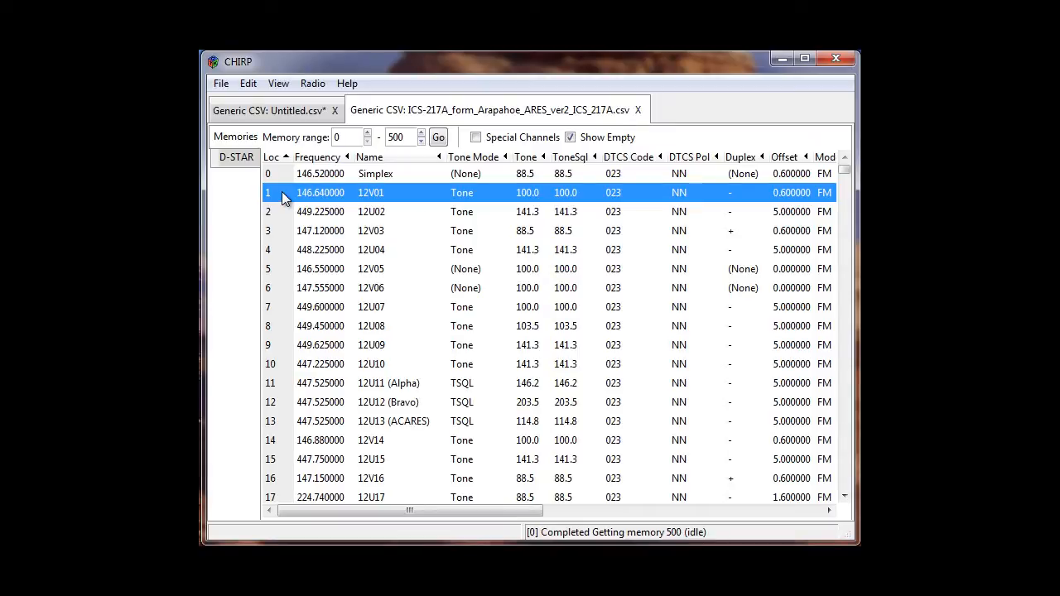
{"action": "key", "text": "shift+Down"}
{"action": "key", "text": "shift+Down"}
{"action": "key", "text": "shift+Down"}
{"action": "key", "text": "shift+Down"}
{"action": "key", "text": "shift+Down"}
{"action": "key", "text": "shift+Down"}
{"action": "key", "text": "shift+Down"}
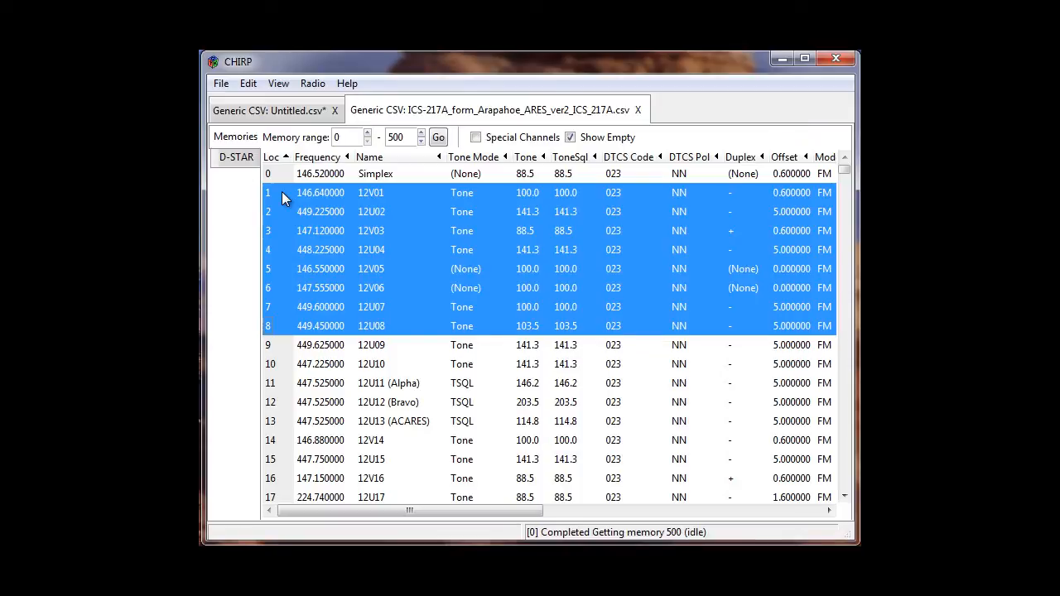
{"action": "key", "text": "shift+Down"}
{"action": "key", "text": "shift+Down"}
{"action": "key", "text": "shift+Down"}
{"action": "key", "text": "shift+Down"}
{"action": "key", "text": "shift+Down"}
{"action": "key", "text": "shift+Down"}
{"action": "key", "text": "shift+Down"}
{"action": "key", "text": "shift+Down"}
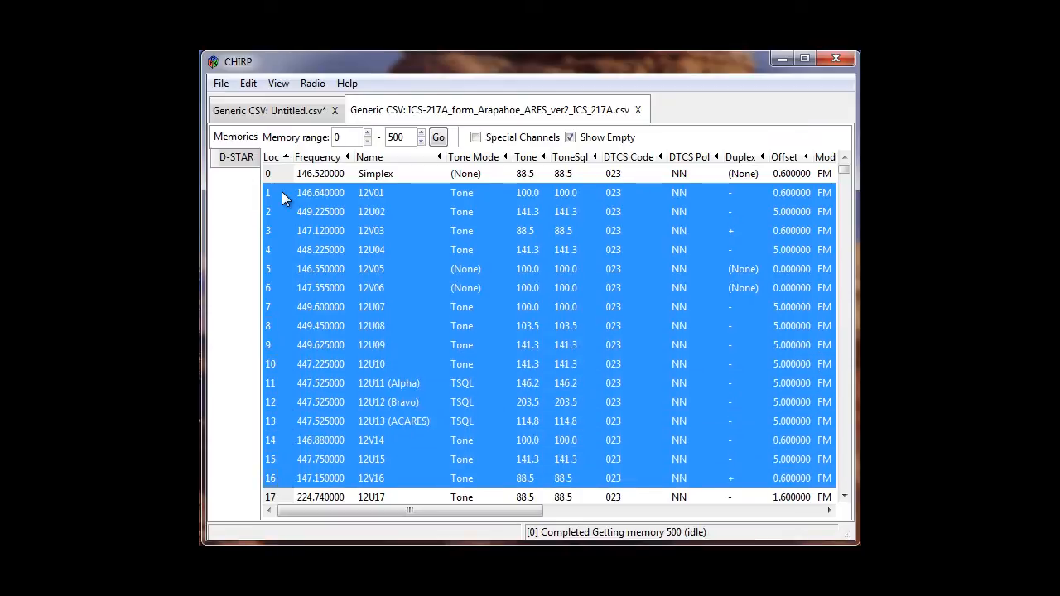
{"action": "key", "text": "shift+Down"}
{"action": "key", "text": "shift+Down"}
{"action": "key", "text": "shift+Down"}
{"action": "key", "text": "shift+Down"}
{"action": "key", "text": "shift+Down"}
{"action": "key", "text": "shift+Down"}
{"action": "key", "text": "shift+Down"}
{"action": "key", "text": "shift+Down"}
{"action": "key", "text": "shift+Down"}
{"action": "key", "text": "shift+Down"}
{"action": "key", "text": "shift+Down"}
{"action": "key", "text": "shift+Down"}
{"action": "key", "text": "shift+Down"}
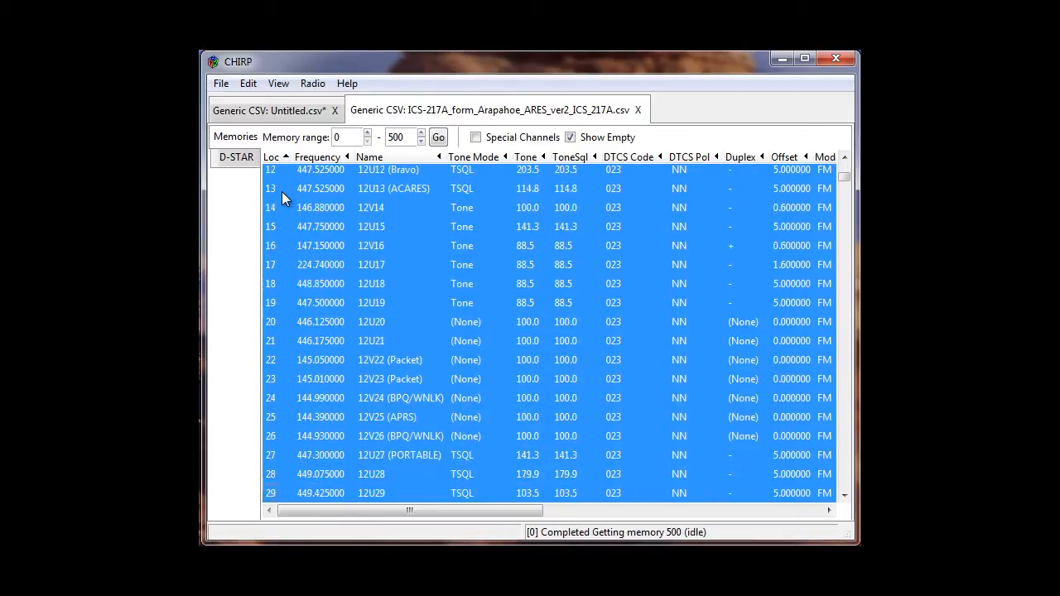
{"action": "key", "text": "shift+Down"}
{"action": "key", "text": "shift+Down"}
{"action": "key", "text": "shift+Down"}
{"action": "key", "text": "shift+Down"}
{"action": "key", "text": "shift+Down"}
{"action": "key", "text": "shift+Down"}
{"action": "key", "text": "shift+Down"}
{"action": "key", "text": "shift+Down"}
{"action": "key", "text": "shift+Down"}
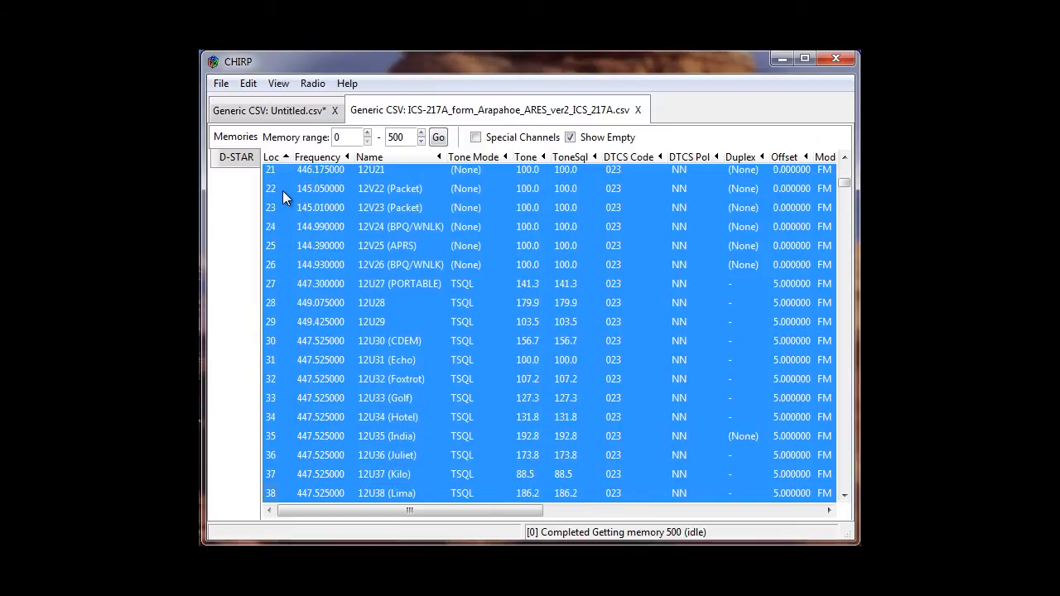
{"action": "key", "text": "shift+Down"}
{"action": "key", "text": "shift+Down"}
{"action": "key", "text": "shift+Down"}
{"action": "key", "text": "shift+Down"}
{"action": "key", "text": "shift+Down"}
{"action": "key", "text": "shift+Down"}
{"action": "key", "text": "shift+Down"}
{"action": "key", "text": "shift+Down"}
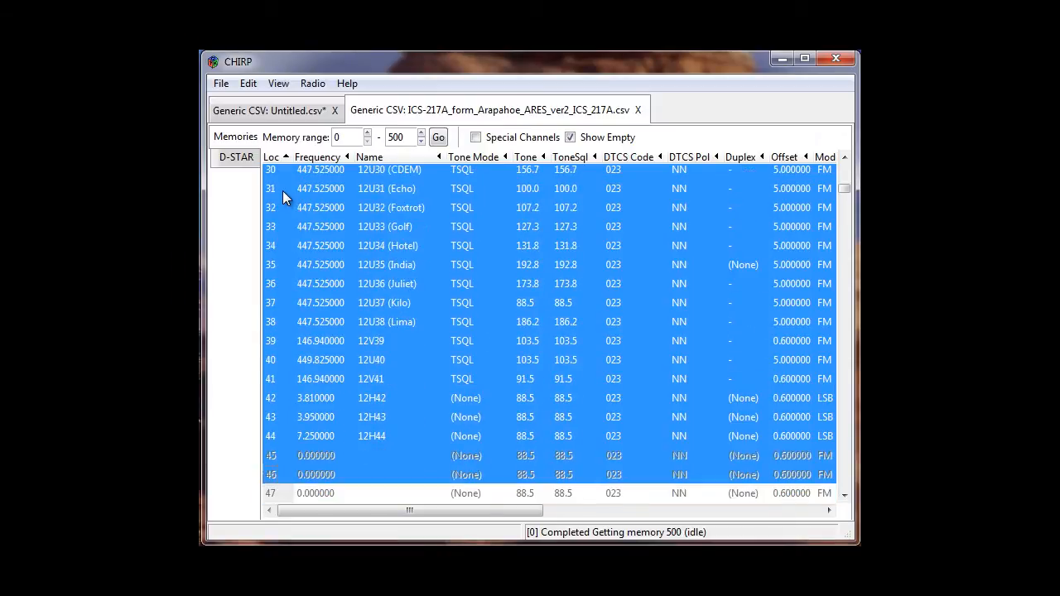
{"action": "key", "text": "shift+Up"}
{"action": "key", "text": "shift+Up"}
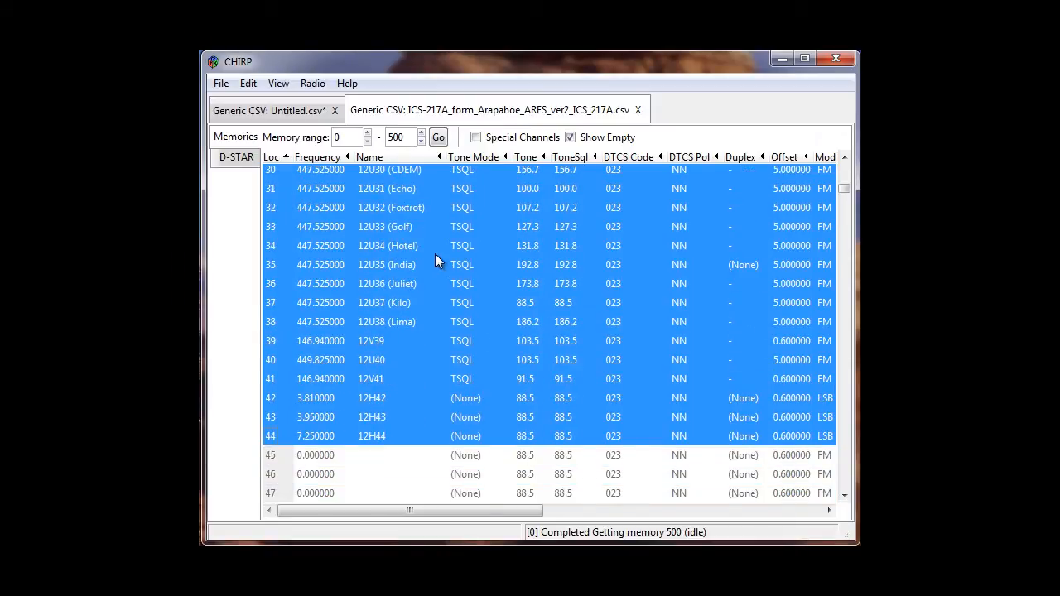
{"action": "right_click", "coordinate": [434, 253]}
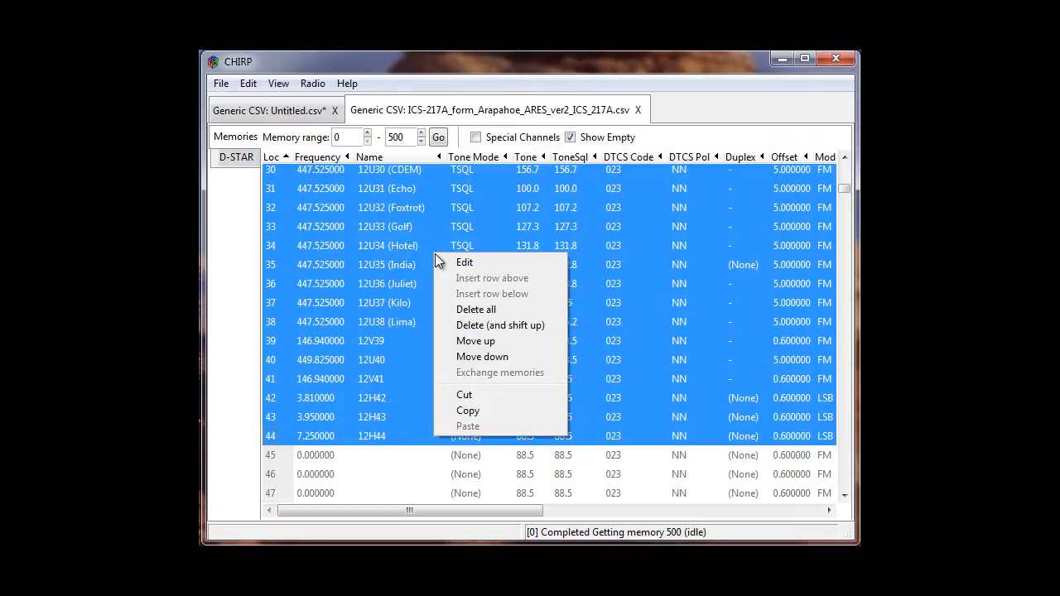
{"action": "left_click", "coordinate": [470, 412]}
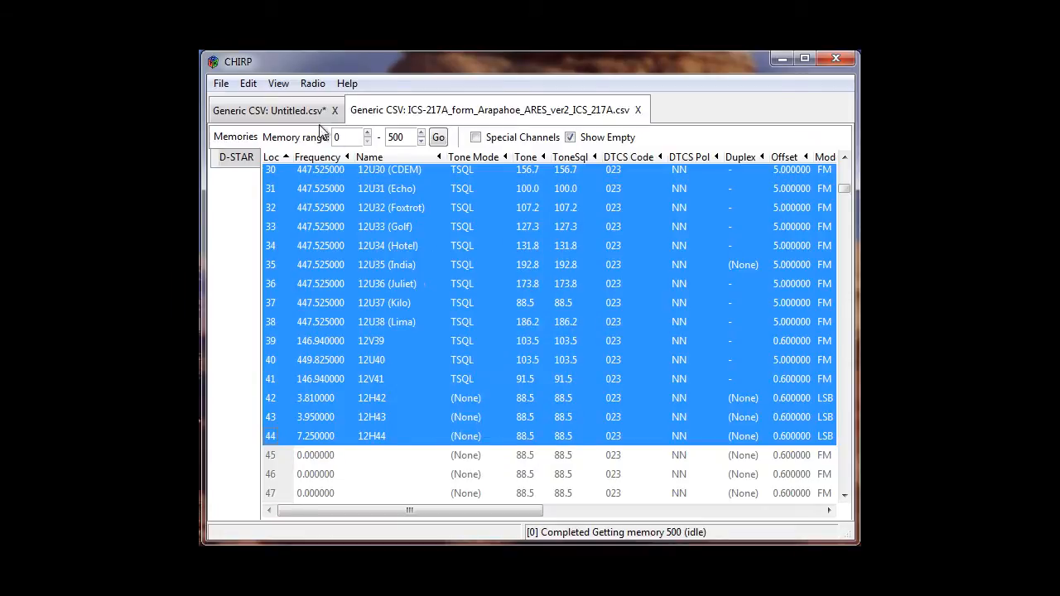
Paste the copied memories into Untitled.csv starting at location 1.
{"action": "left_click", "coordinate": [295, 111]}
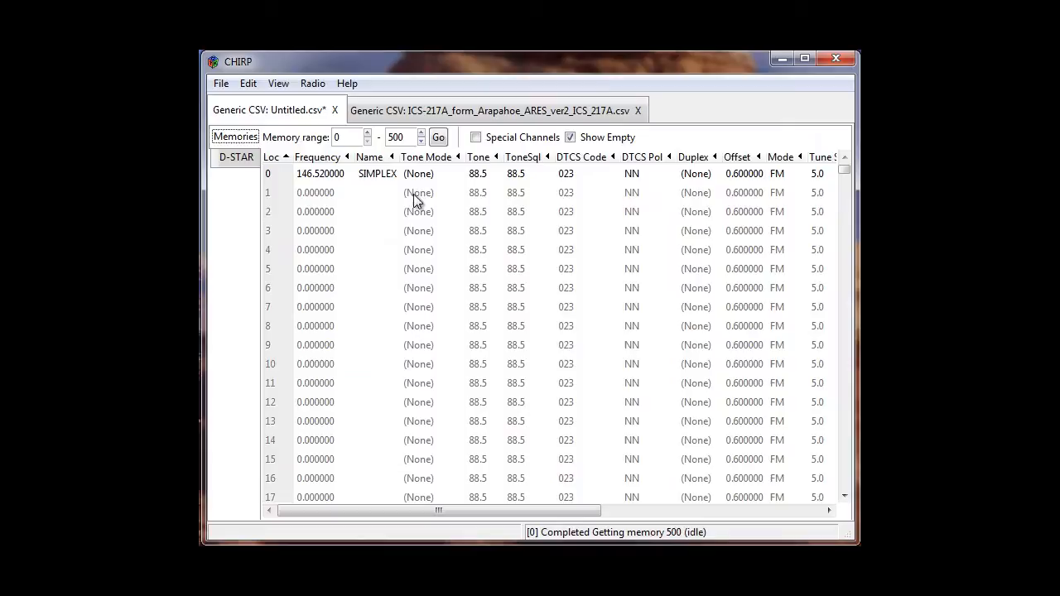
{"action": "left_click", "coordinate": [274, 195]}
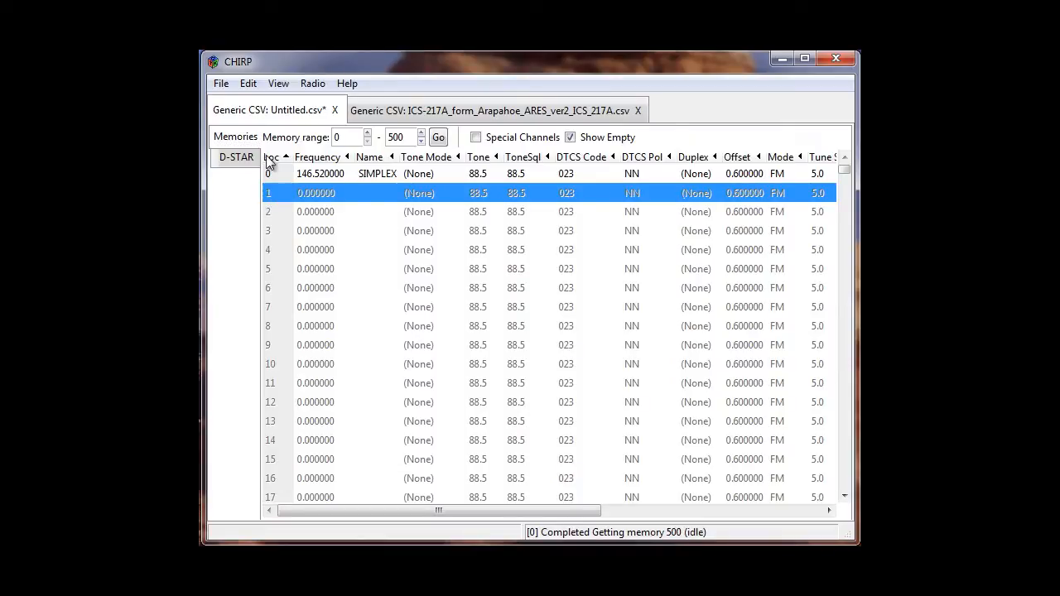
{"action": "right_click", "coordinate": [276, 192]}
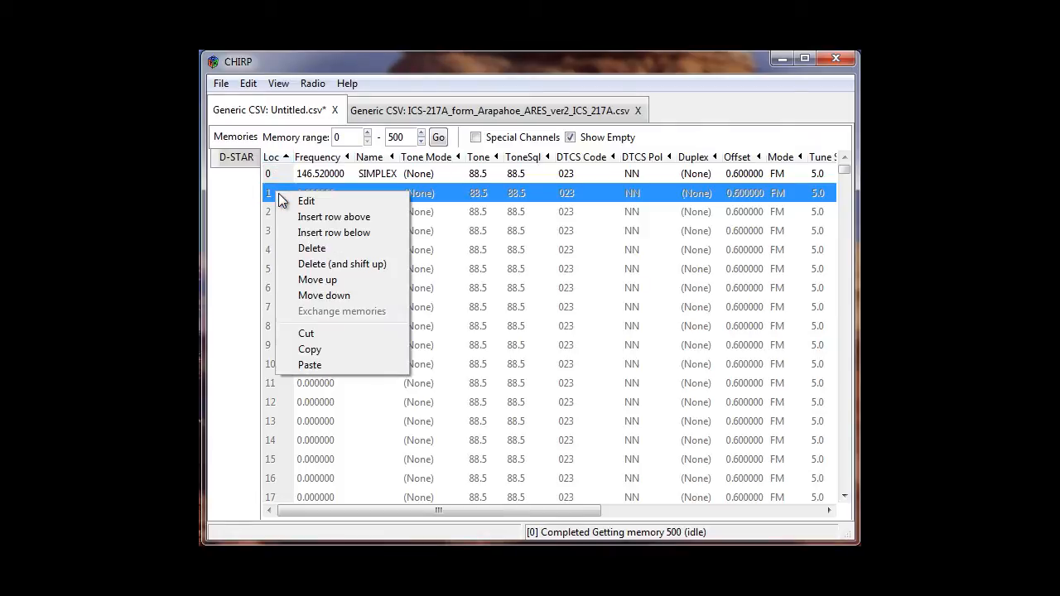
{"action": "left_click", "coordinate": [309, 365]}
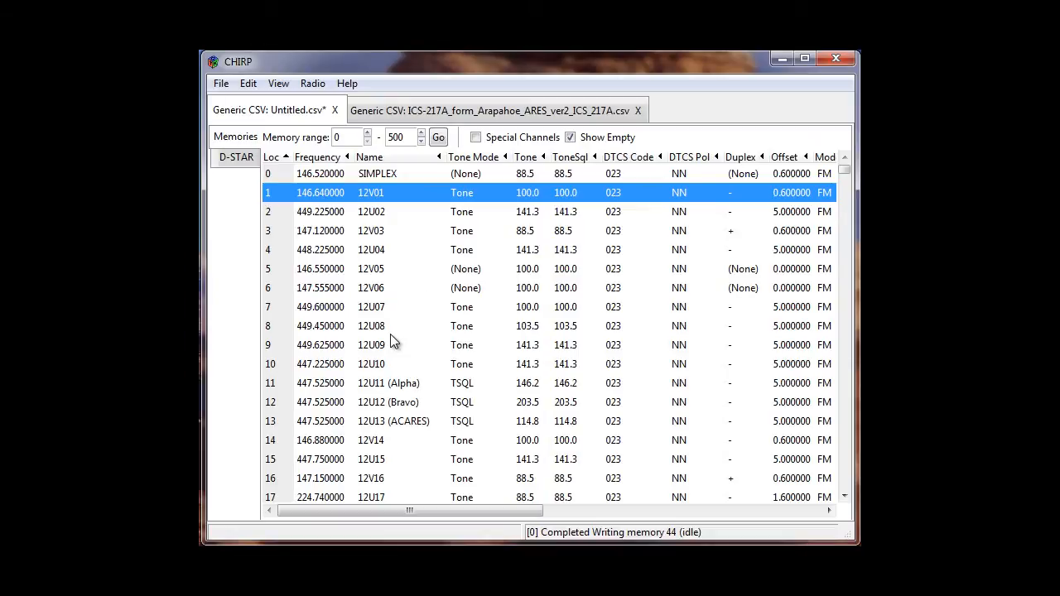
Select empty location 46 below the pasted memories in Untitled.csv and close the ICS-217A_form_Arapahoe_ARES_ver2_ICS_217A.csv file.
{"action": "scroll", "coordinate": [393, 344], "scroll_direction": "down", "scroll_amount": 3}
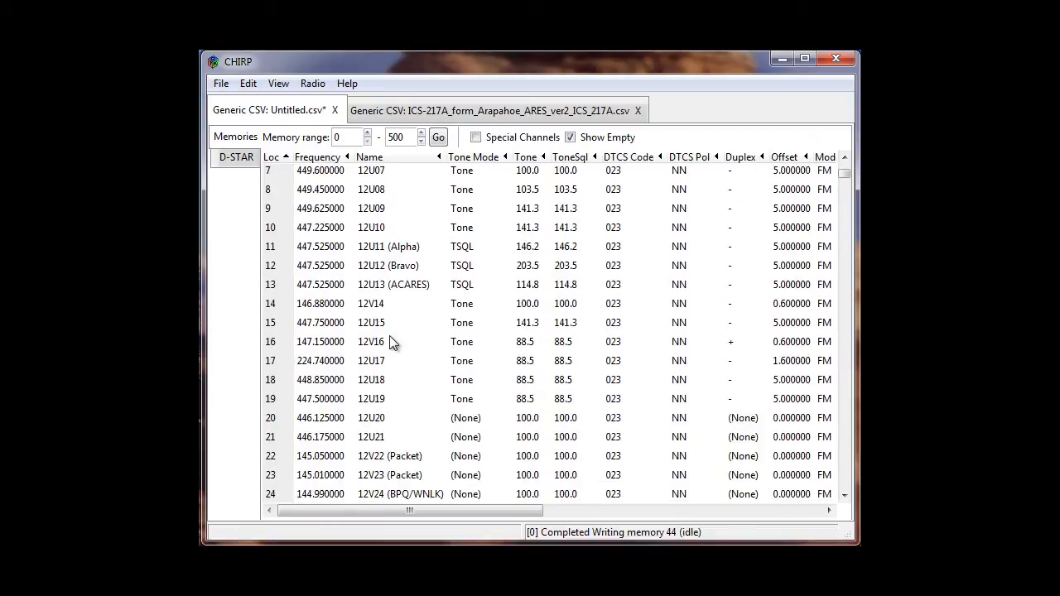
{"action": "left_click", "coordinate": [236, 140]}
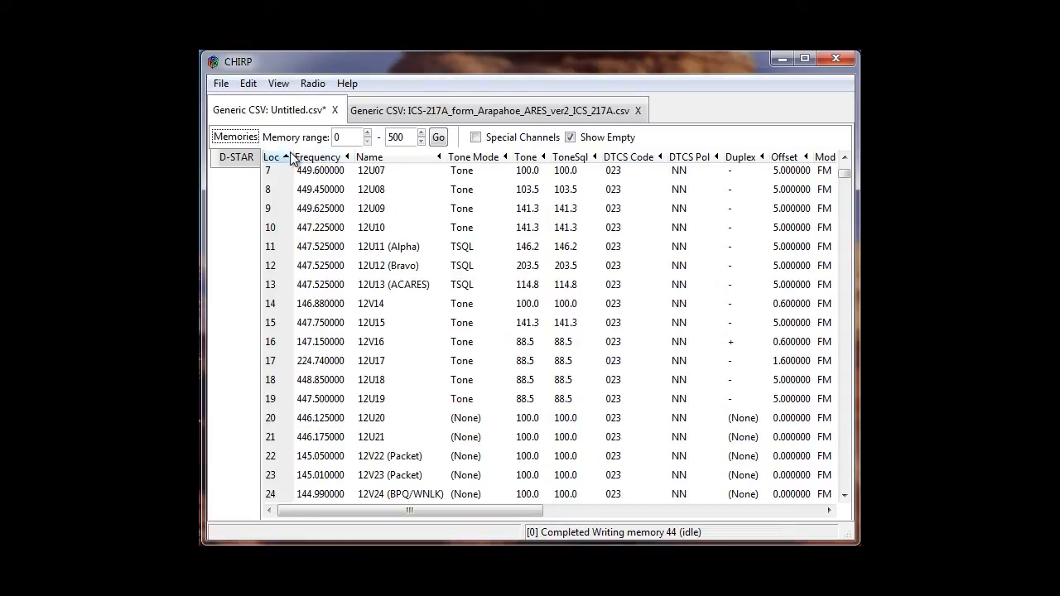
{"action": "scroll", "coordinate": [341, 397], "scroll_direction": "down", "scroll_amount": 5}
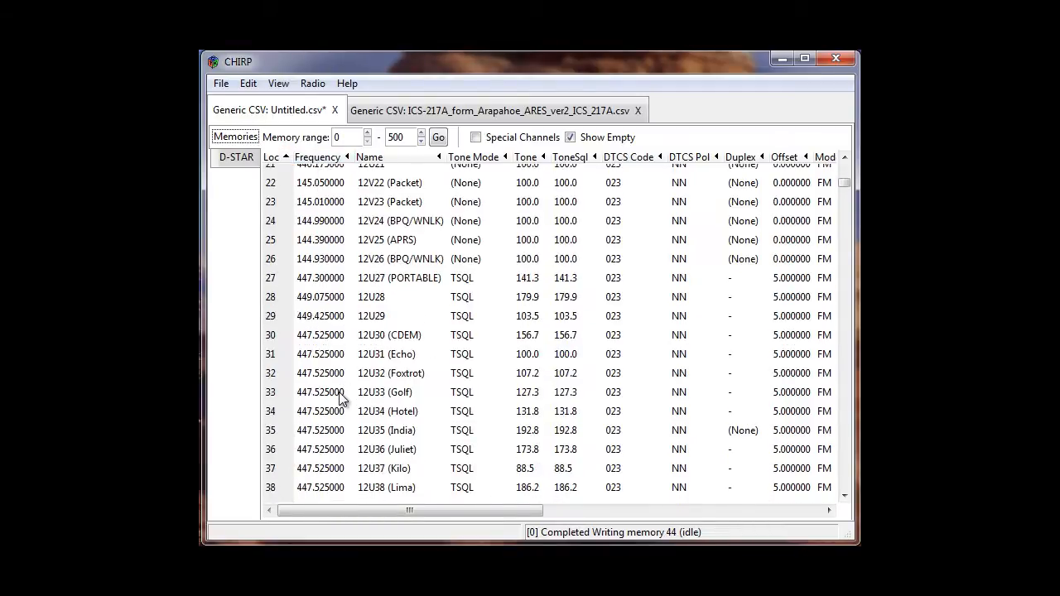
{"action": "scroll", "coordinate": [341, 397], "scroll_direction": "down", "scroll_amount": 3}
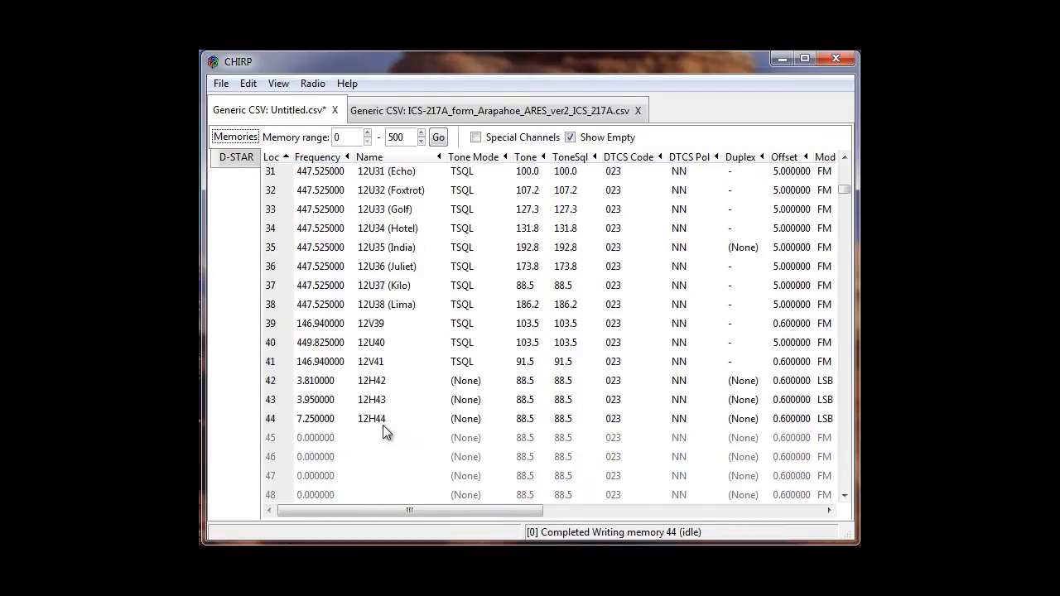
{"action": "left_click", "coordinate": [304, 459]}
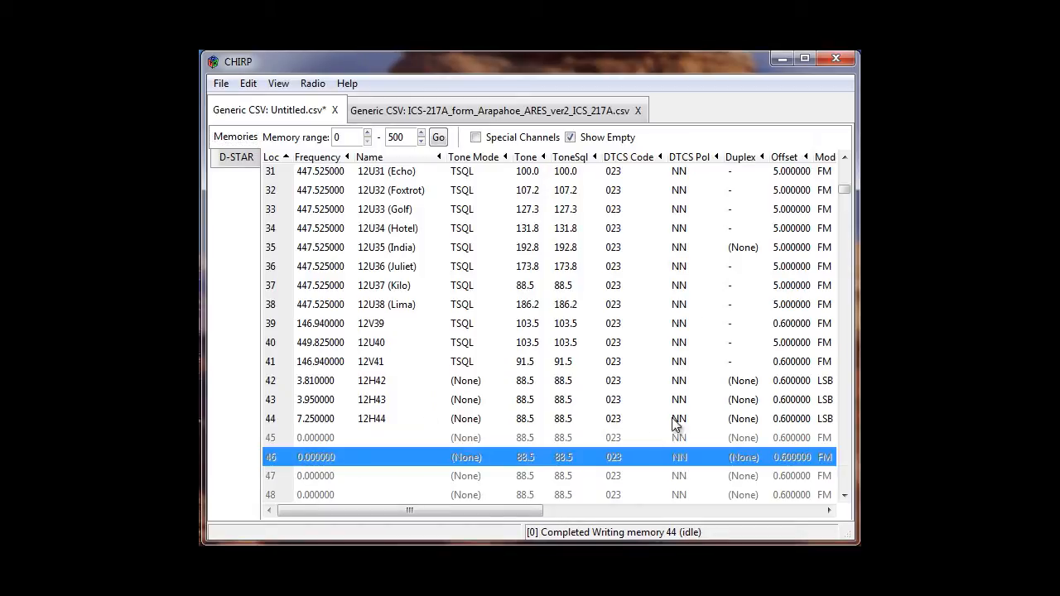
{"action": "left_click", "coordinate": [638, 111]}
Open the CSV file ICS-217A_form_Arapahoe_ARES_ver_2_WX-217A and display its memory list.
{"action": "left_click", "coordinate": [221, 84]}
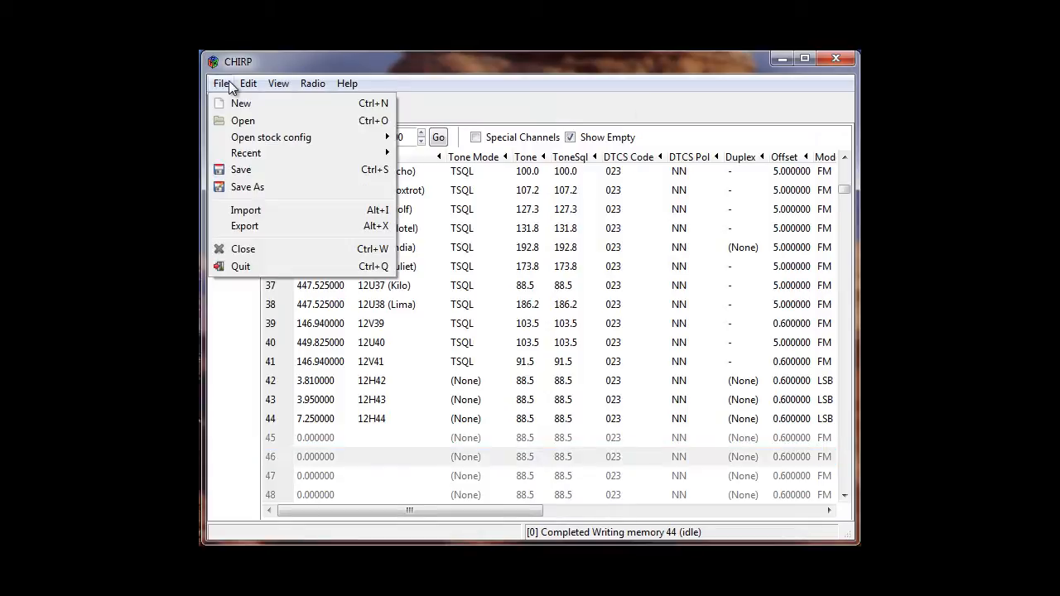
{"action": "left_click", "coordinate": [235, 122]}
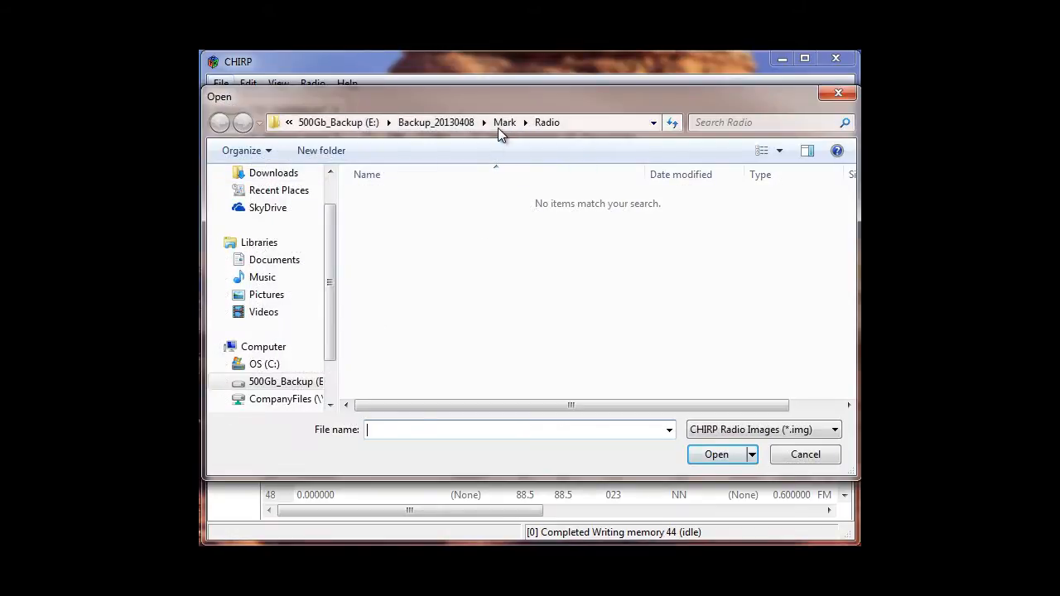
{"action": "left_click", "coordinate": [728, 429]}
{"action": "left_click", "coordinate": [722, 471]}
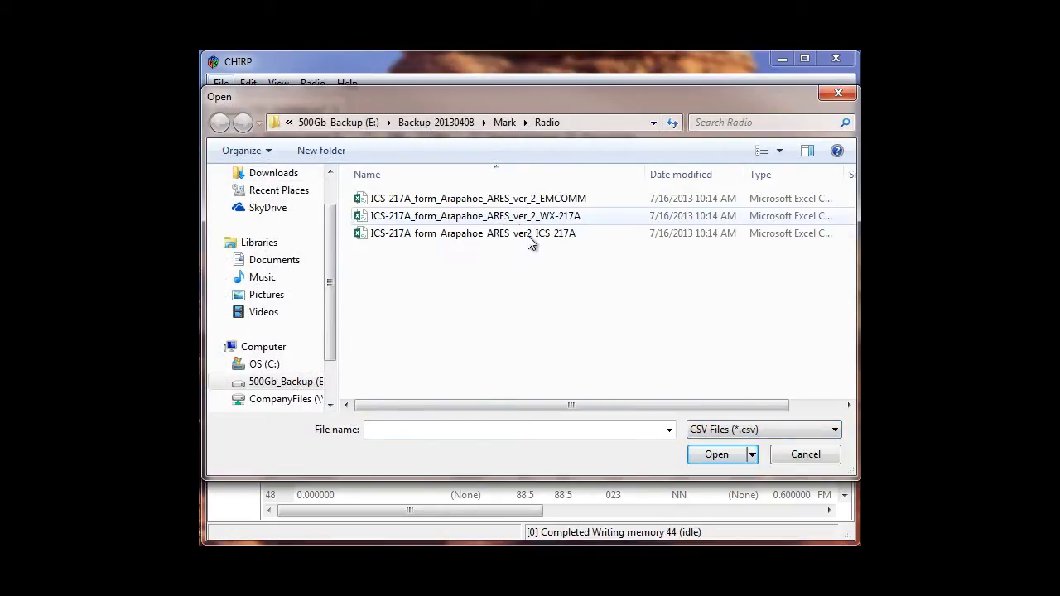
{"action": "left_click", "coordinate": [488, 216]}
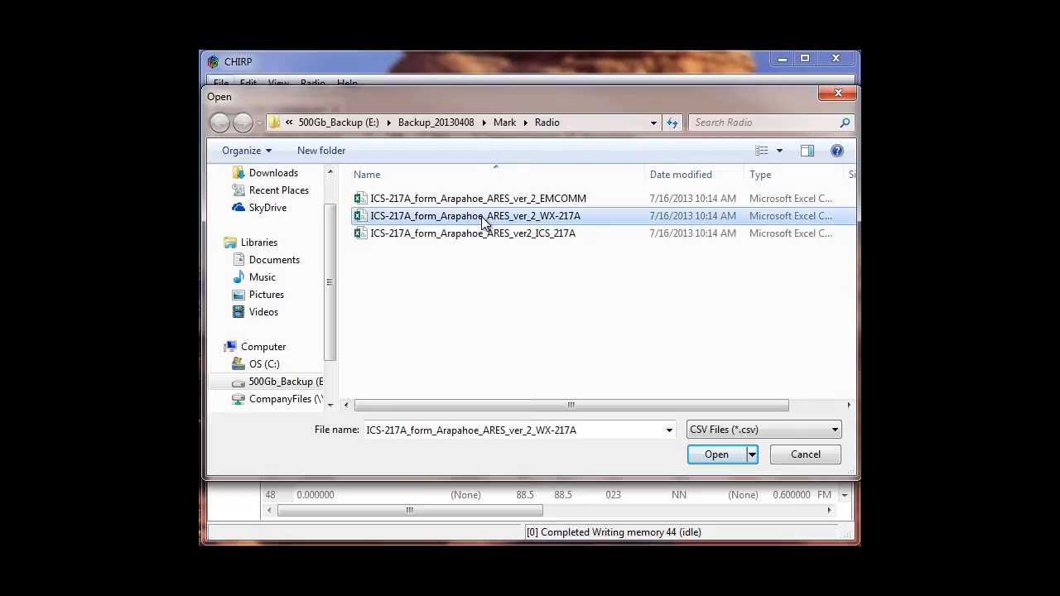
{"action": "left_click", "coordinate": [717, 454]}
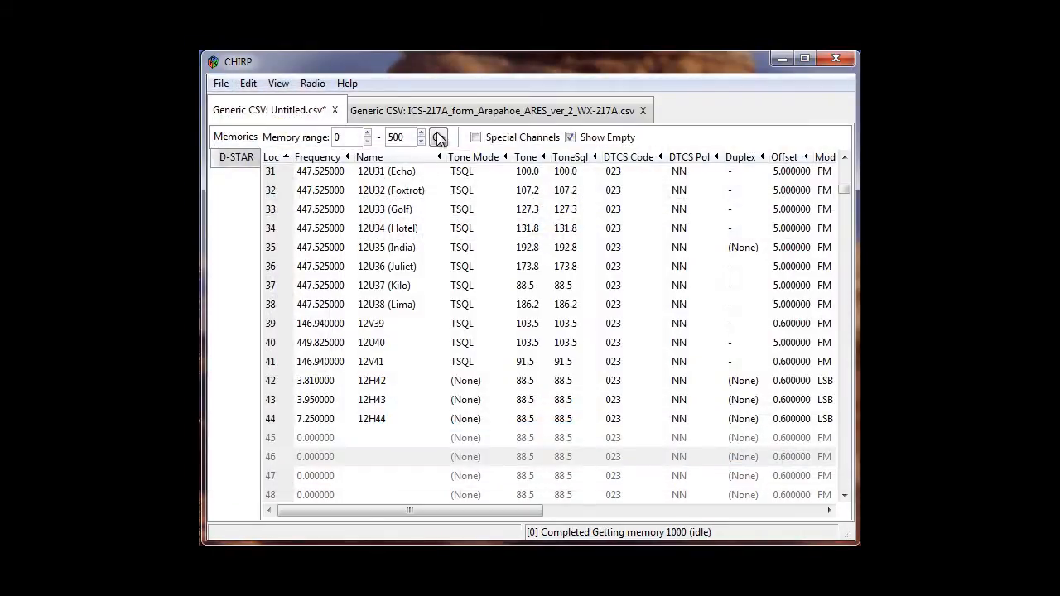
{"action": "left_click", "coordinate": [427, 115]}
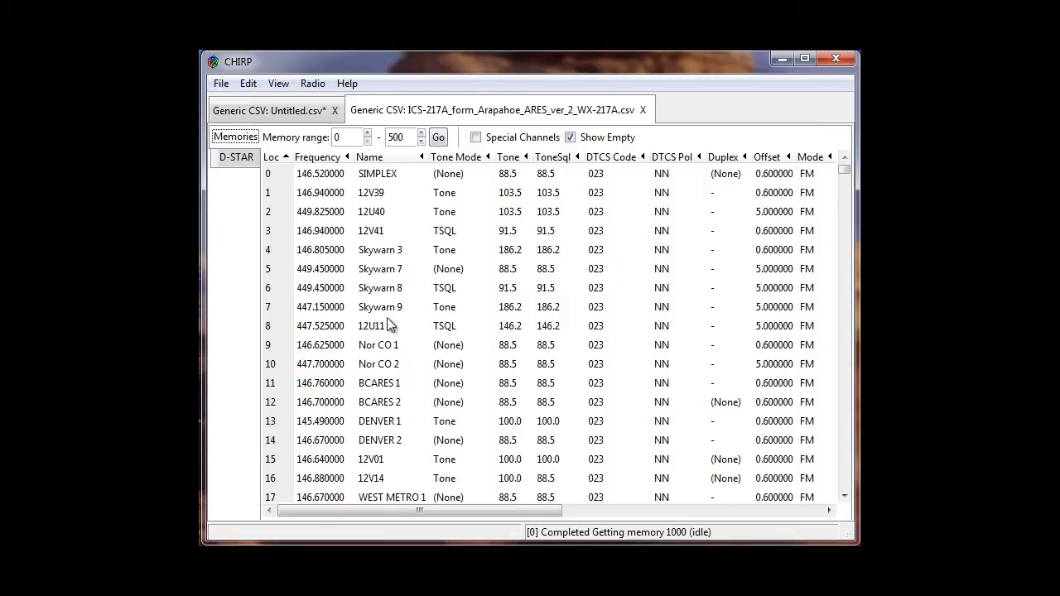
Copy memories 1 to 22 from the ICS-217A_form_Arapahoe_ARES_ver_2_WX-217A.csv file.
{"action": "left_click", "coordinate": [304, 181]}
{"action": "left_click", "coordinate": [305, 197]}
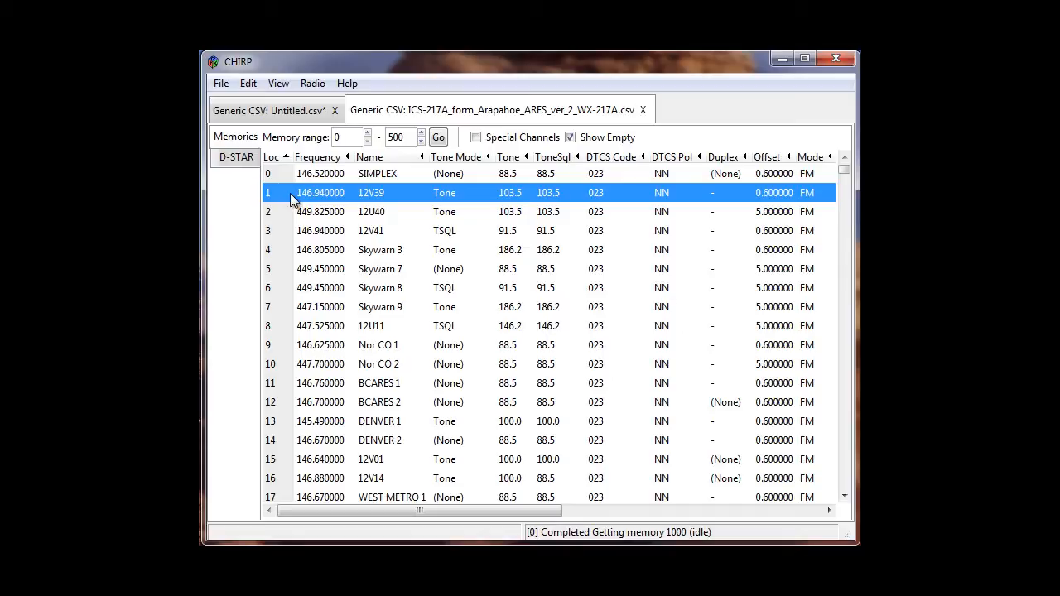
{"action": "key", "text": "shift+Down"}
{"action": "key", "text": "shift+Down"}
{"action": "key", "text": "shift+Down"}
{"action": "key", "text": "shift+Down"}
{"action": "key", "text": "shift+Down"}
{"action": "key", "text": "shift+Down"}
{"action": "key", "text": "shift+Down"}
{"action": "key", "text": "shift+Down"}
{"action": "key", "text": "shift+Down"}
{"action": "key", "text": "shift+Down"}
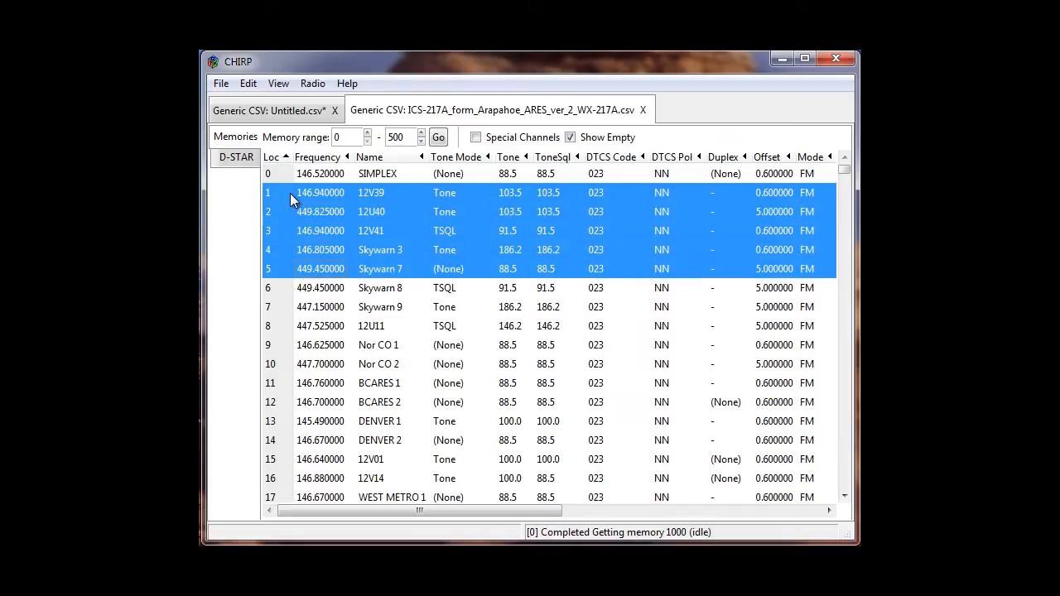
{"action": "key", "text": "shift+Down"}
{"action": "key", "text": "shift+Down"}
{"action": "key", "text": "shift+Down"}
{"action": "key", "text": "shift+Down"}
{"action": "key", "text": "shift+Down"}
{"action": "key", "text": "shift+Down"}
{"action": "key", "text": "shift+Down"}
{"action": "key", "text": "shift+Down"}
{"action": "key", "text": "shift+Down"}
{"action": "key", "text": "shift+Down"}
{"action": "key", "text": "shift+Down"}
{"action": "key", "text": "shift+Down"}
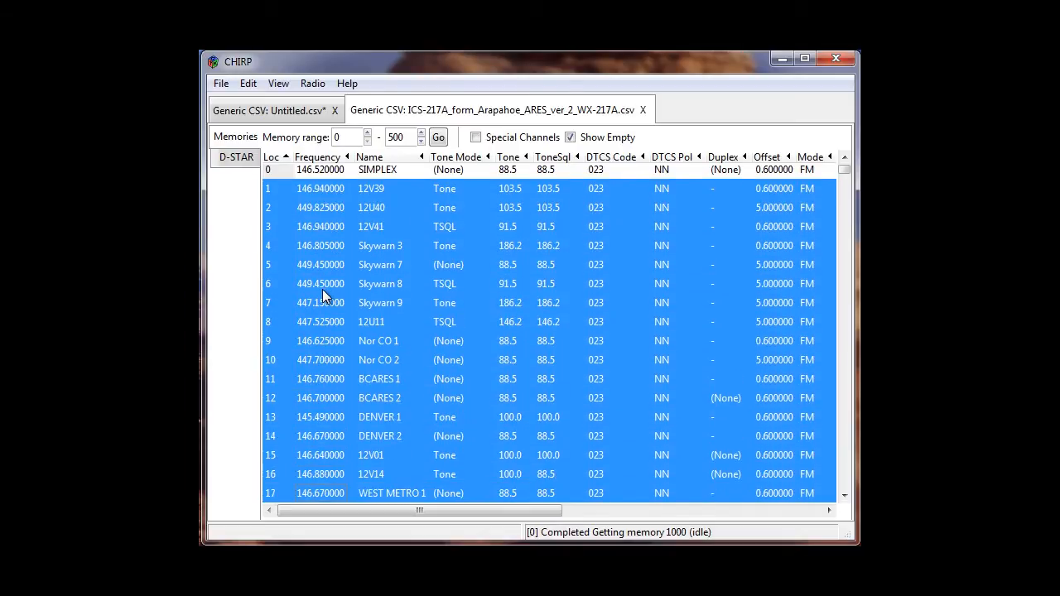
{"action": "key", "text": "shift+Down"}
{"action": "key", "text": "shift+Down"}
{"action": "key", "text": "shift+Up"}
{"action": "key", "text": "shift+Up"}
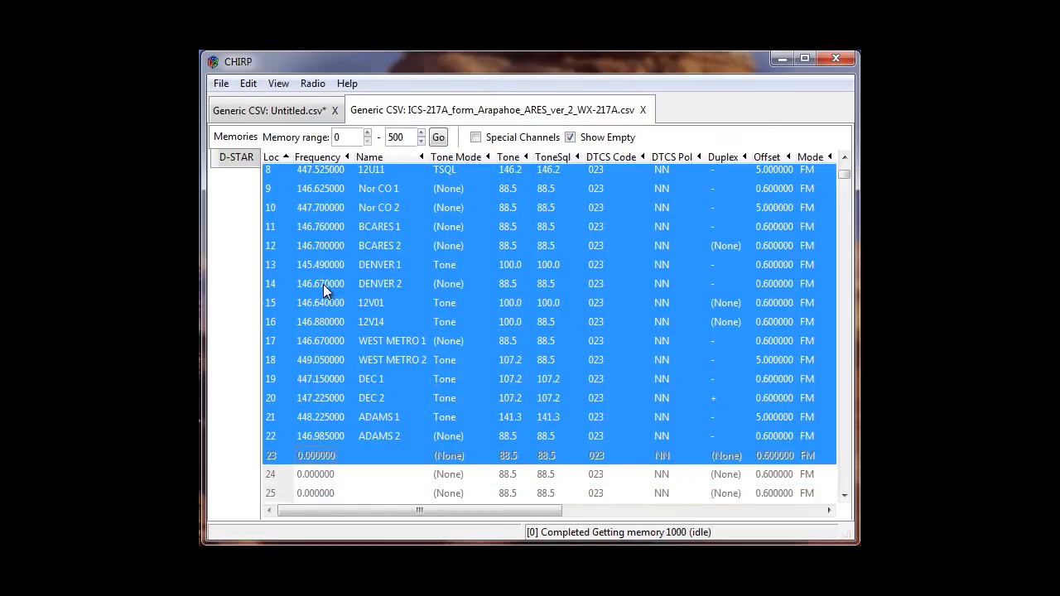
{"action": "key", "text": "shift+Up"}
{"action": "right_click", "coordinate": [446, 247]}
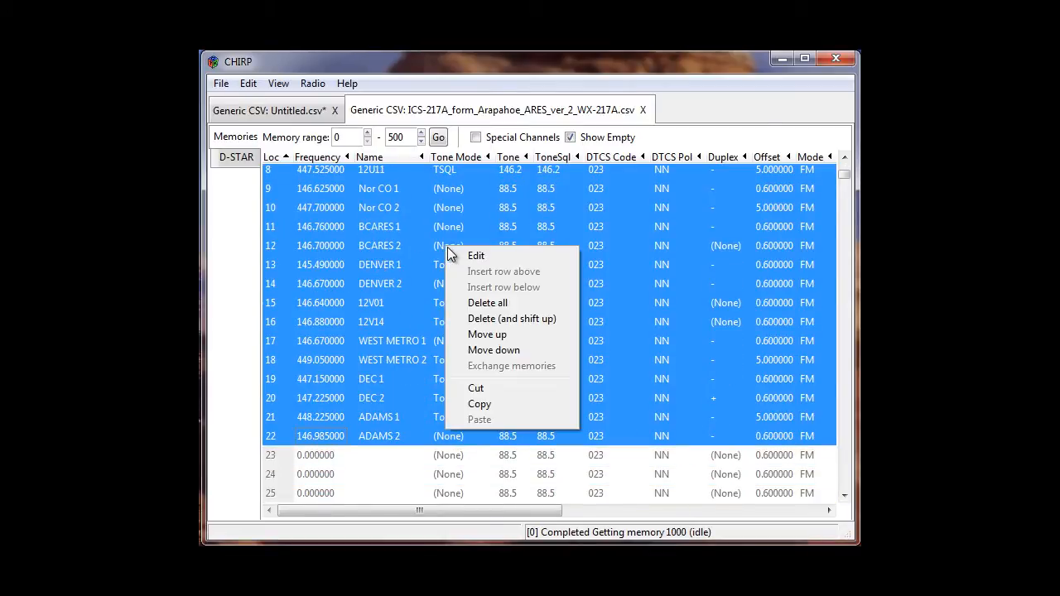
{"action": "left_click", "coordinate": [479, 404]}
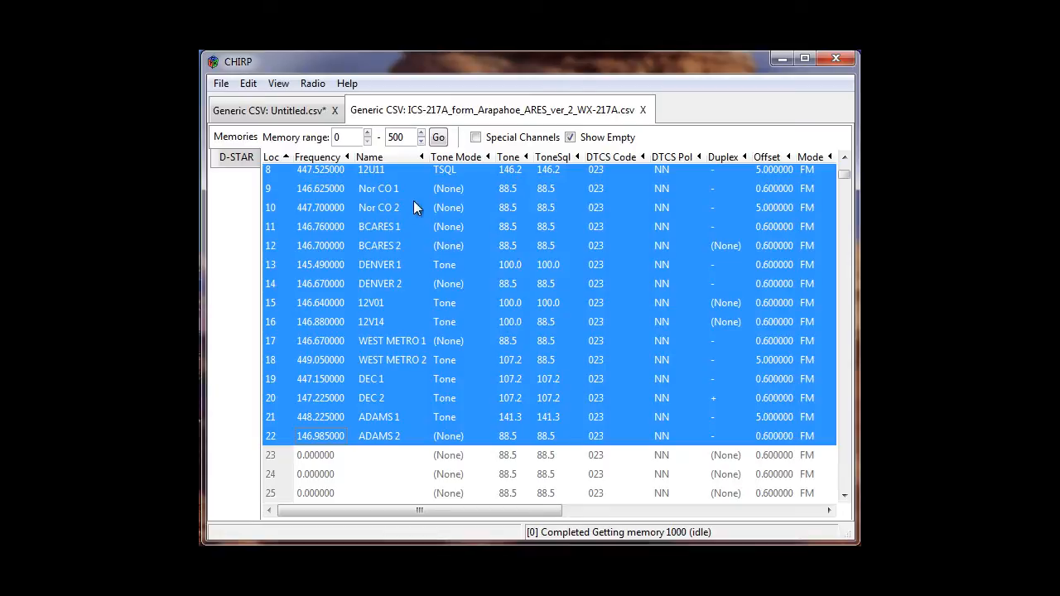
Paste the copied memories into Untitled.csv starting at location 46.
{"action": "left_click", "coordinate": [266, 111]}
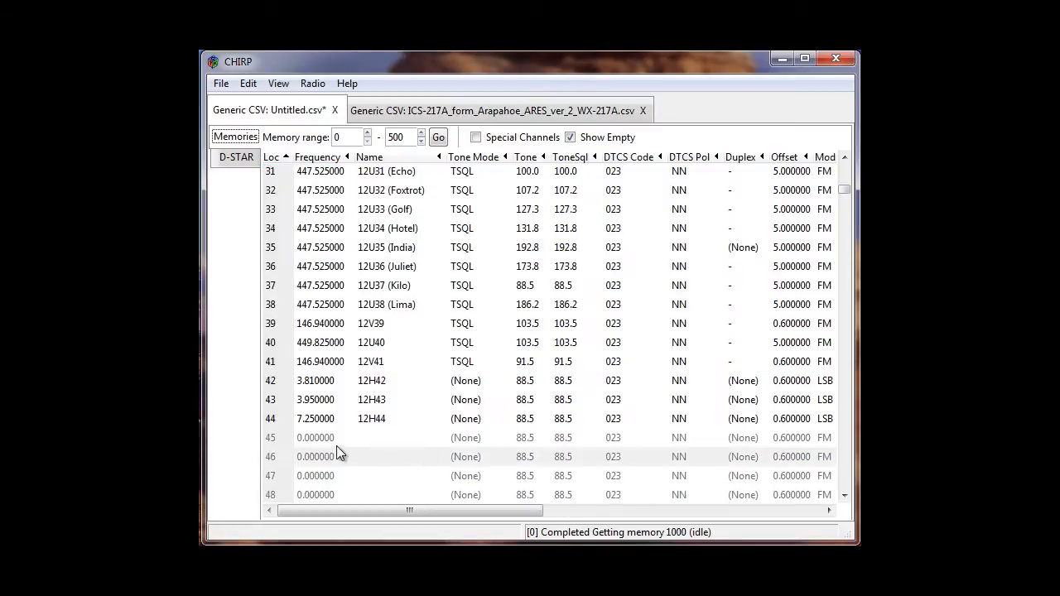
{"action": "left_click", "coordinate": [280, 457]}
{"action": "scroll", "coordinate": [371, 440], "scroll_direction": "down", "scroll_amount": 4}
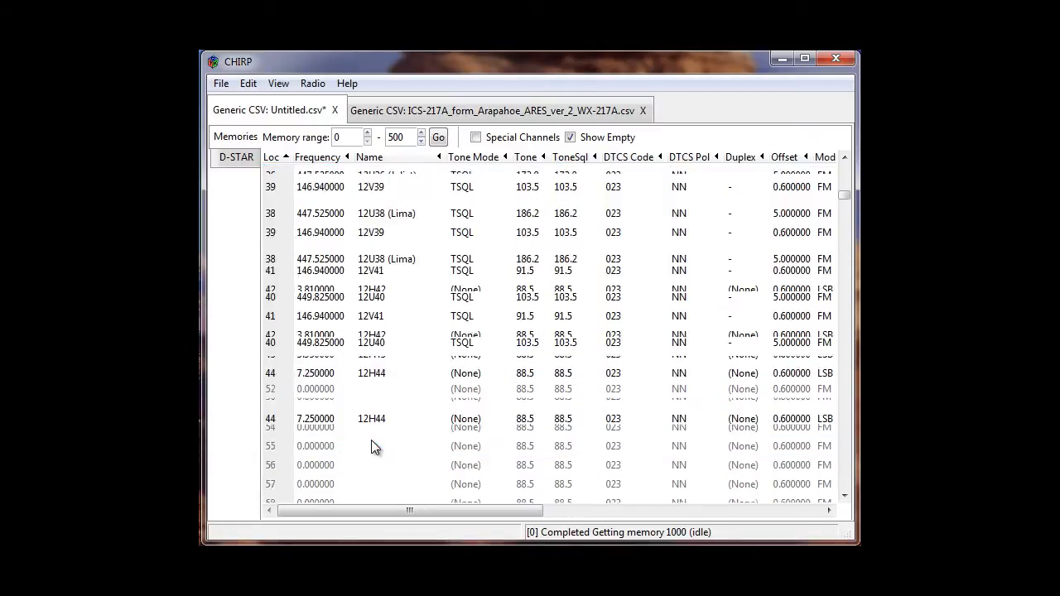
{"action": "scroll", "coordinate": [340, 335], "scroll_direction": "up", "scroll_amount": 2}
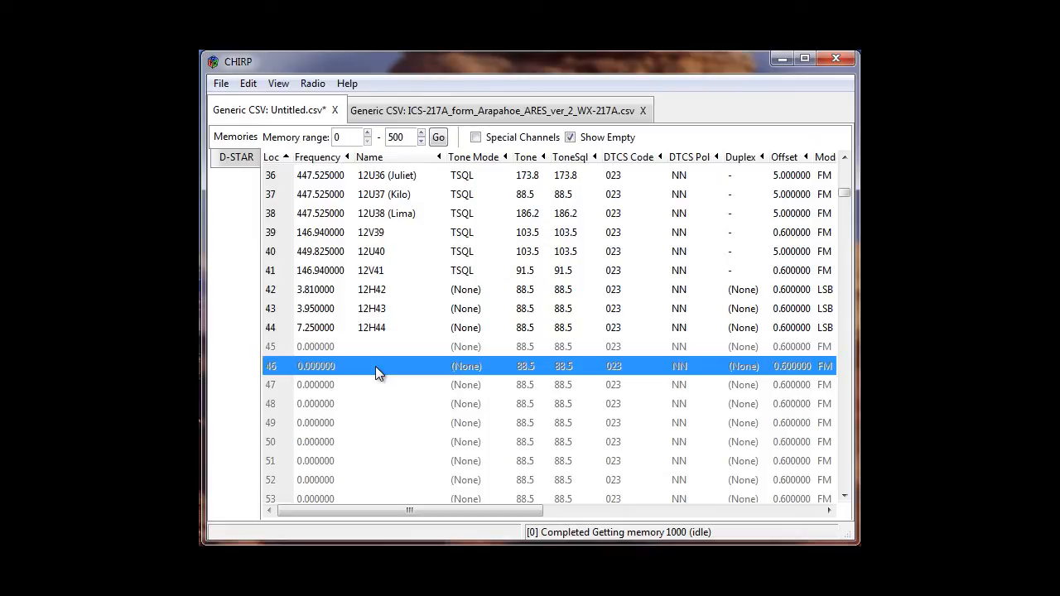
{"action": "right_click", "coordinate": [278, 366]}
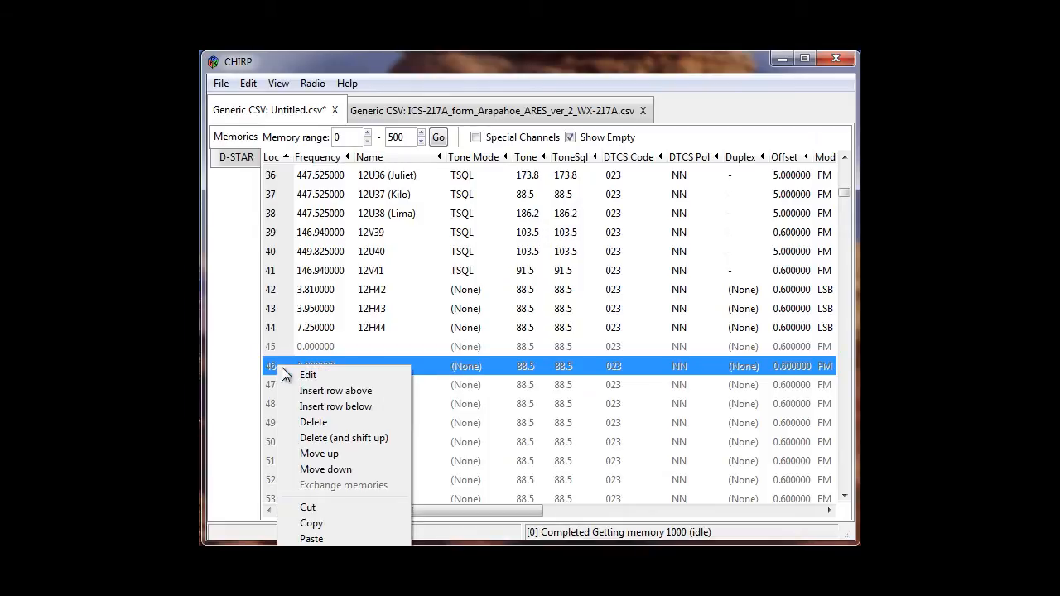
{"action": "left_click", "coordinate": [311, 539]}
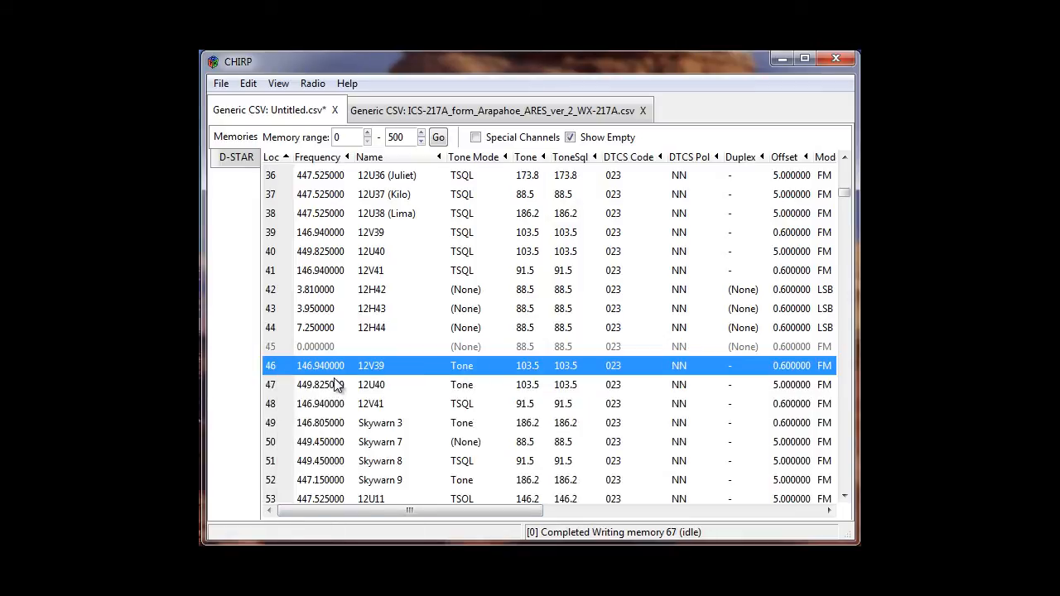
Select empty location 69 below the pasted memories in Untitled.csv and close the ICS-217A_form_Arapahoe_ARES_ver_2_WX-217A.csv file.
{"action": "scroll", "coordinate": [337, 385], "scroll_direction": "down", "scroll_amount": 1}
{"action": "scroll", "coordinate": [337, 385], "scroll_direction": "down", "scroll_amount": 3}
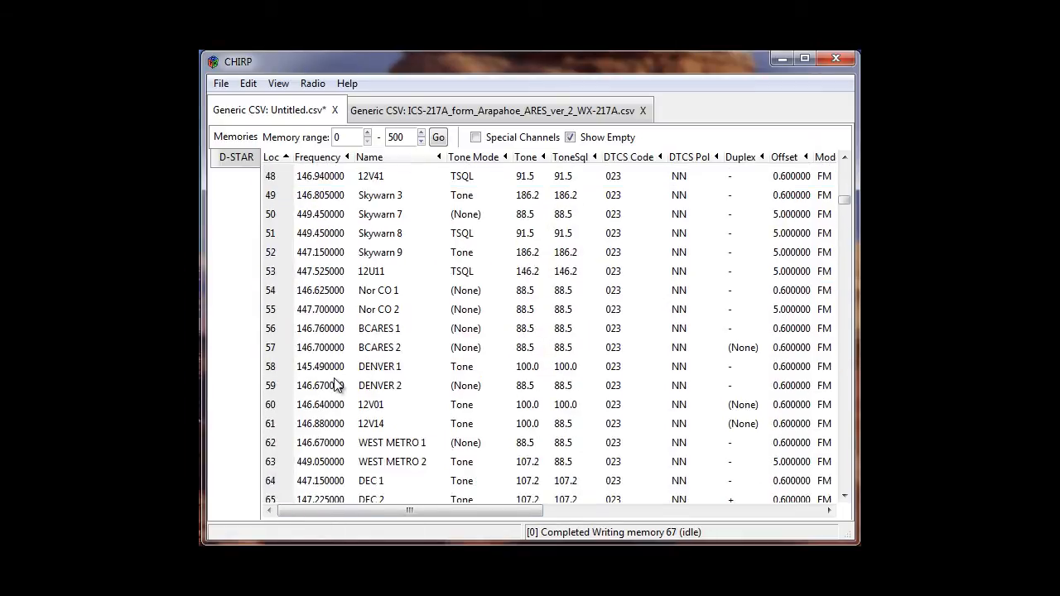
{"action": "scroll", "coordinate": [337, 385], "scroll_direction": "down", "scroll_amount": 3}
{"action": "scroll", "coordinate": [337, 385], "scroll_direction": "down", "scroll_amount": 1}
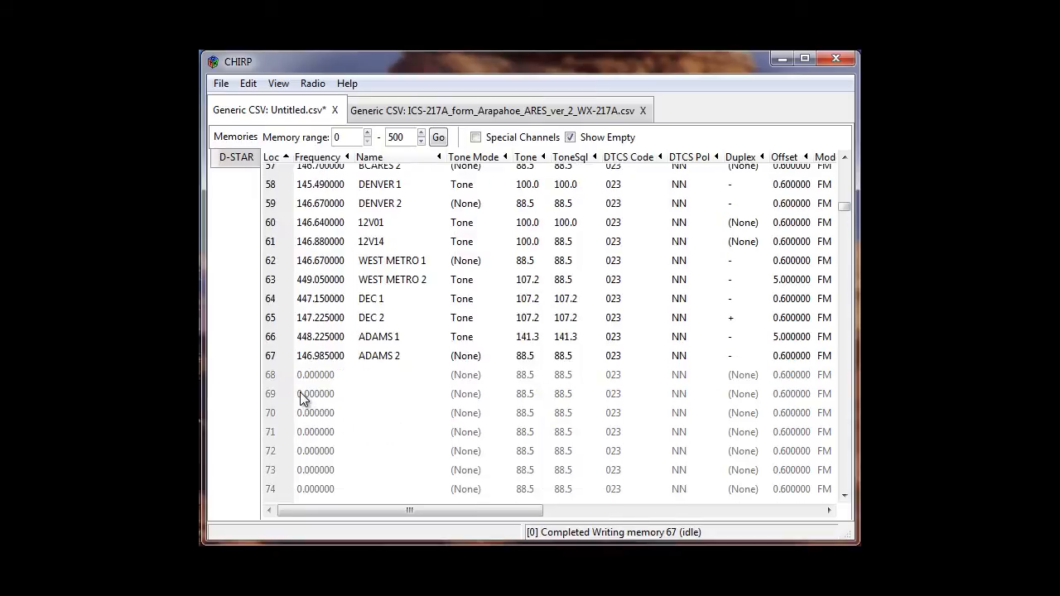
{"action": "left_click", "coordinate": [304, 397]}
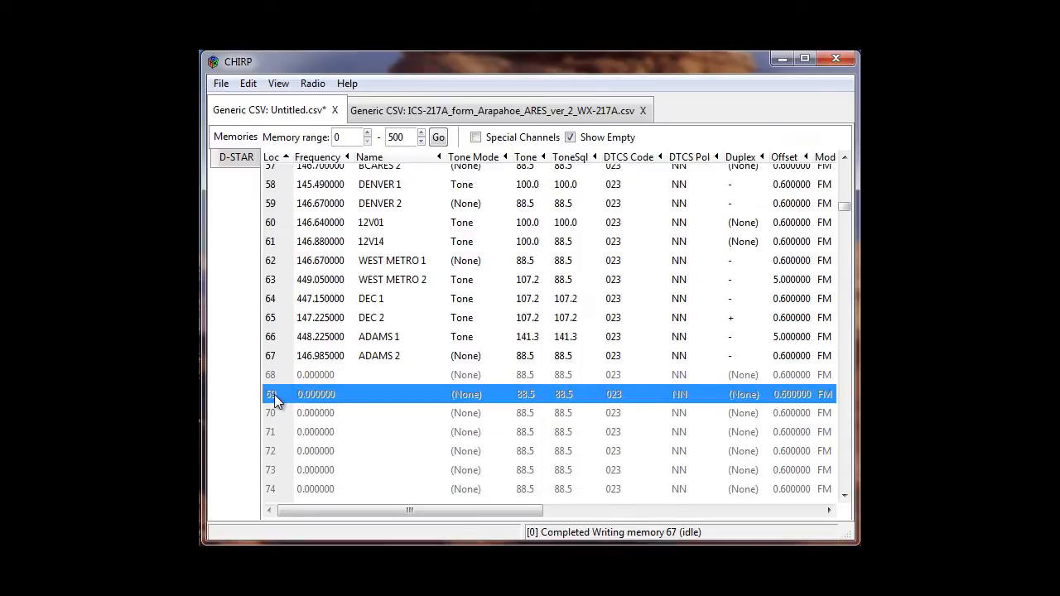
{"action": "left_click", "coordinate": [424, 111]}
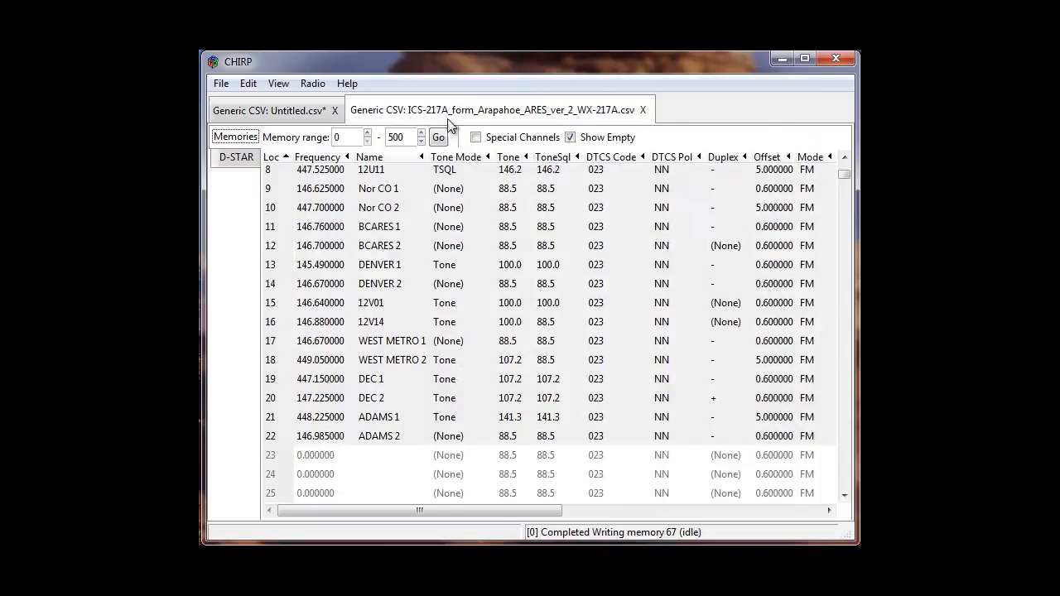
{"action": "left_click", "coordinate": [644, 111]}
Open the CSV file ICS-217A_form_Arapahoe_ARES_ver_2_EMCOMM and display its memory list.
{"action": "left_click", "coordinate": [227, 84]}
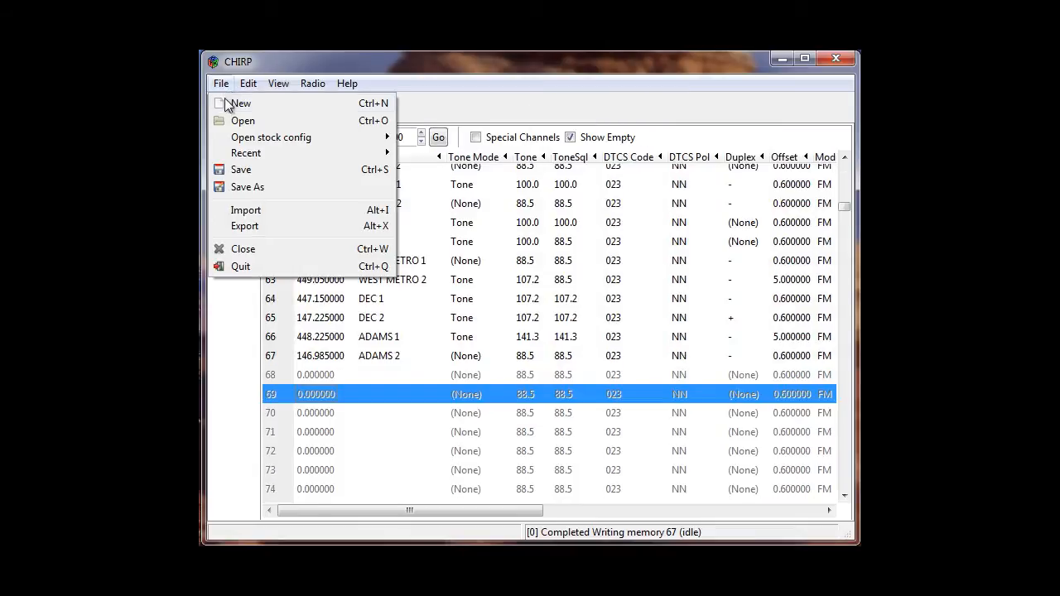
{"action": "left_click", "coordinate": [240, 121]}
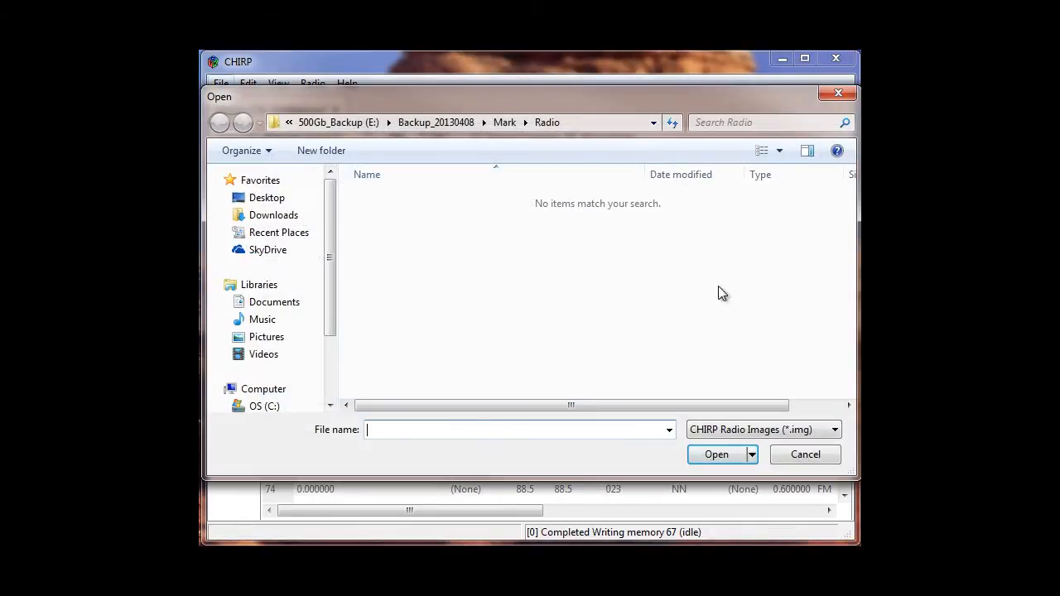
{"action": "left_click", "coordinate": [764, 433]}
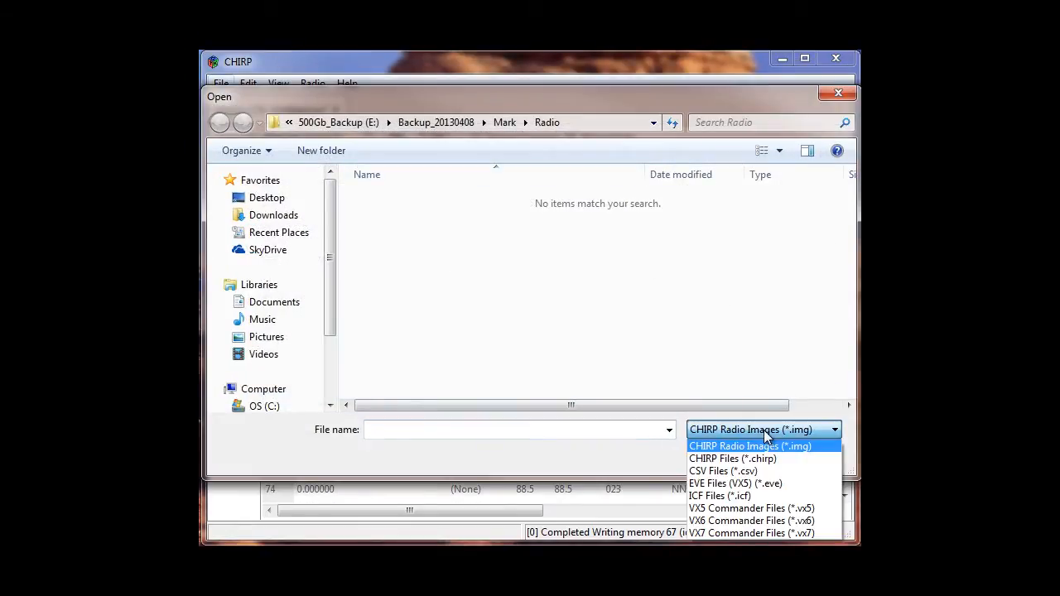
{"action": "left_click", "coordinate": [738, 471]}
{"action": "left_click", "coordinate": [472, 199]}
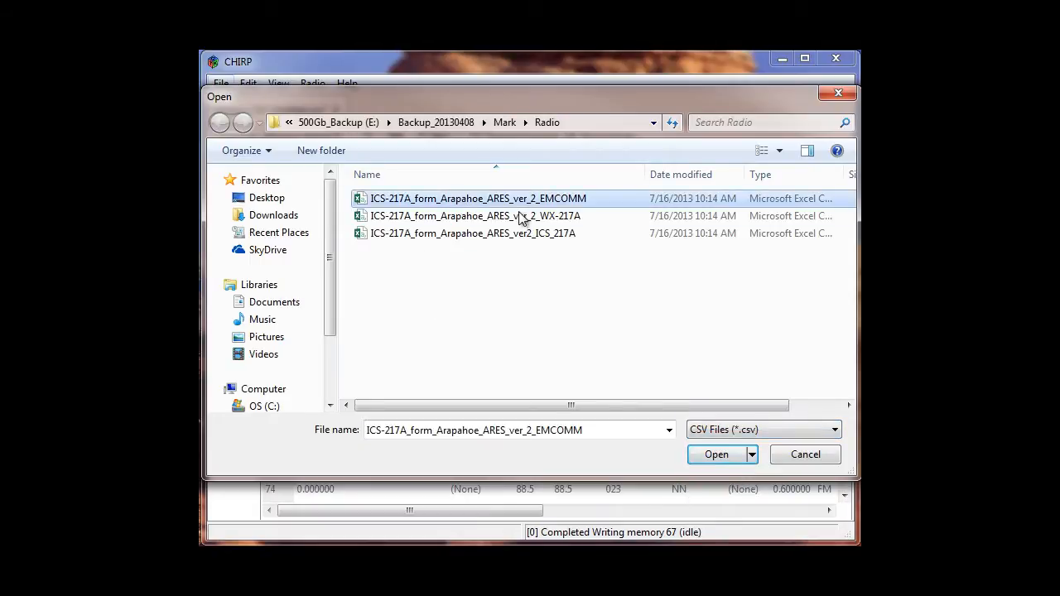
{"action": "left_click", "coordinate": [717, 455]}
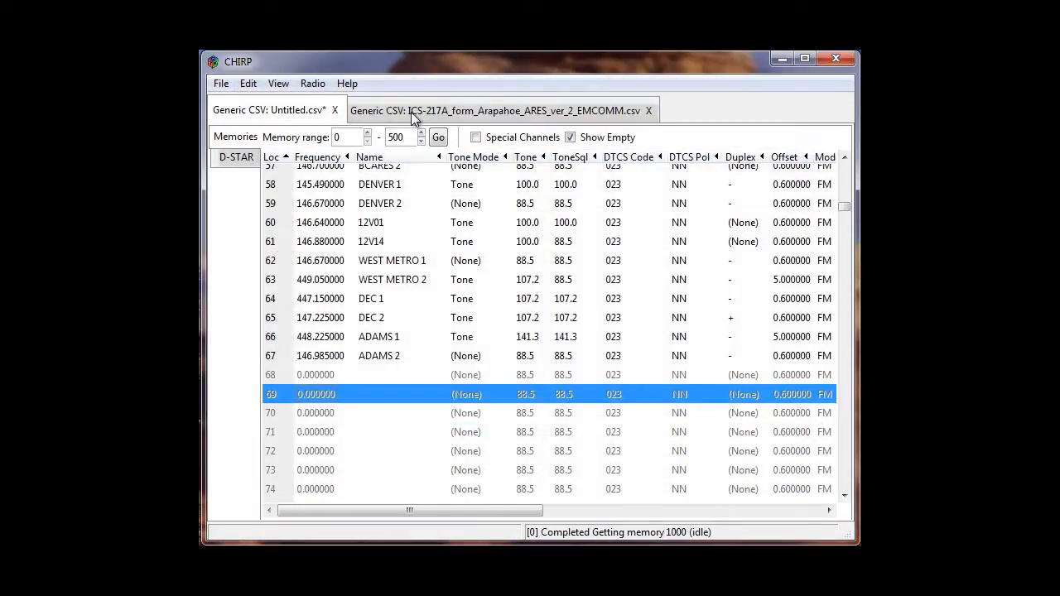
{"action": "left_click", "coordinate": [416, 110]}
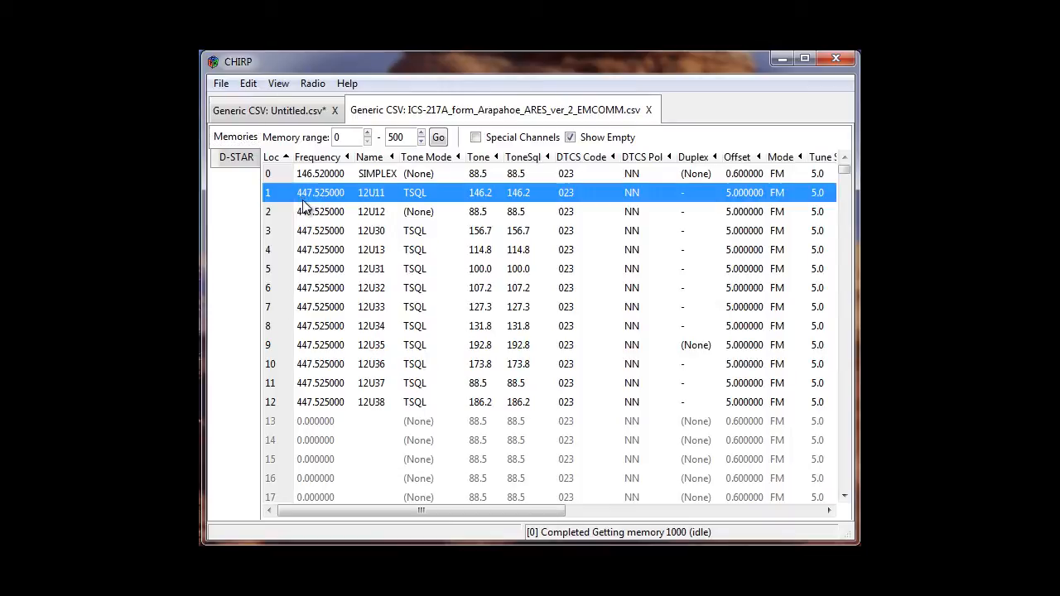
Copy memories 1 to 12 from the ICS-217A_form_Arapahoe_ARES_ver_2_EMCOMM.csv file and return to Untitled.csv.
{"action": "left_click", "coordinate": [302, 197]}
{"action": "key", "text": "shift+Down"}
{"action": "key", "text": "shift+Down"}
{"action": "key", "text": "shift+Down"}
{"action": "key", "text": "shift+Down"}
{"action": "key", "text": "shift+Down"}
{"action": "key", "text": "shift+Down"}
{"action": "key", "text": "shift+Down"}
{"action": "key", "text": "shift+Down"}
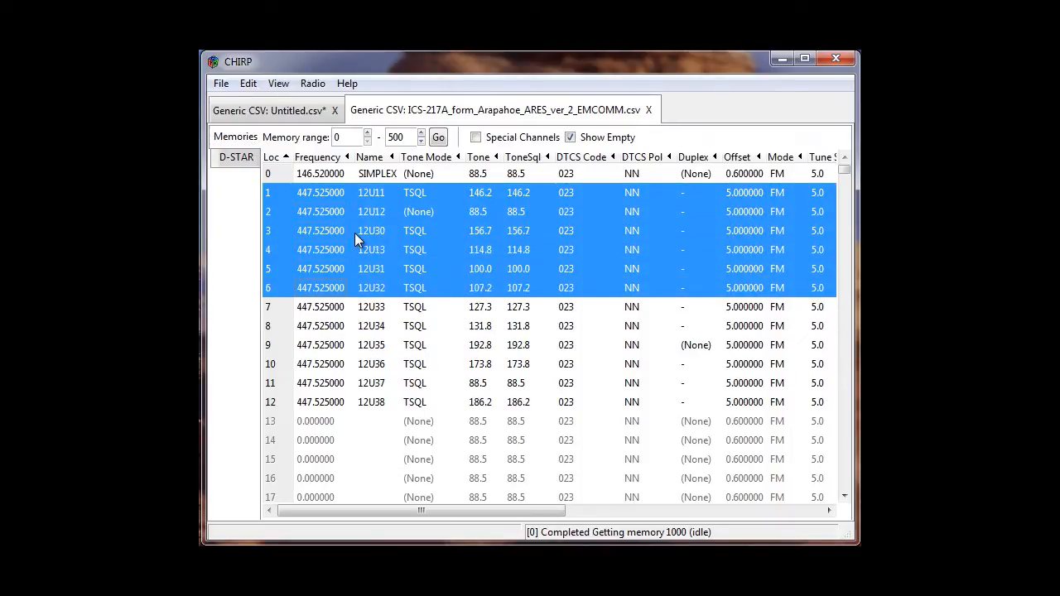
{"action": "key", "text": "shift+Down"}
{"action": "key", "text": "shift+Down"}
{"action": "key", "text": "shift+Down"}
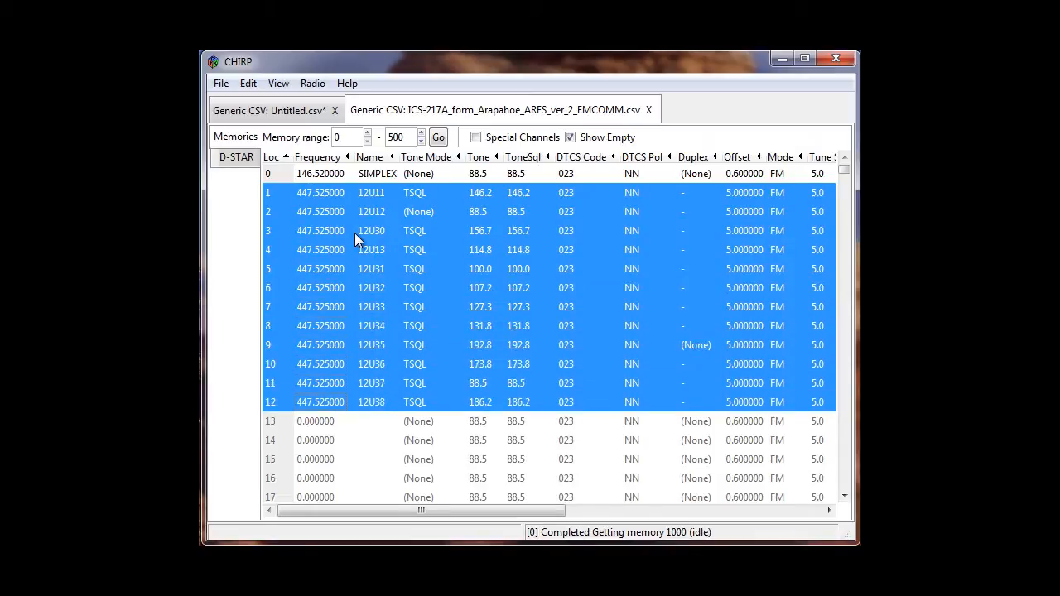
{"action": "right_click", "coordinate": [434, 255]}
{"action": "left_click", "coordinate": [466, 415]}
{"action": "left_click", "coordinate": [259, 109]}
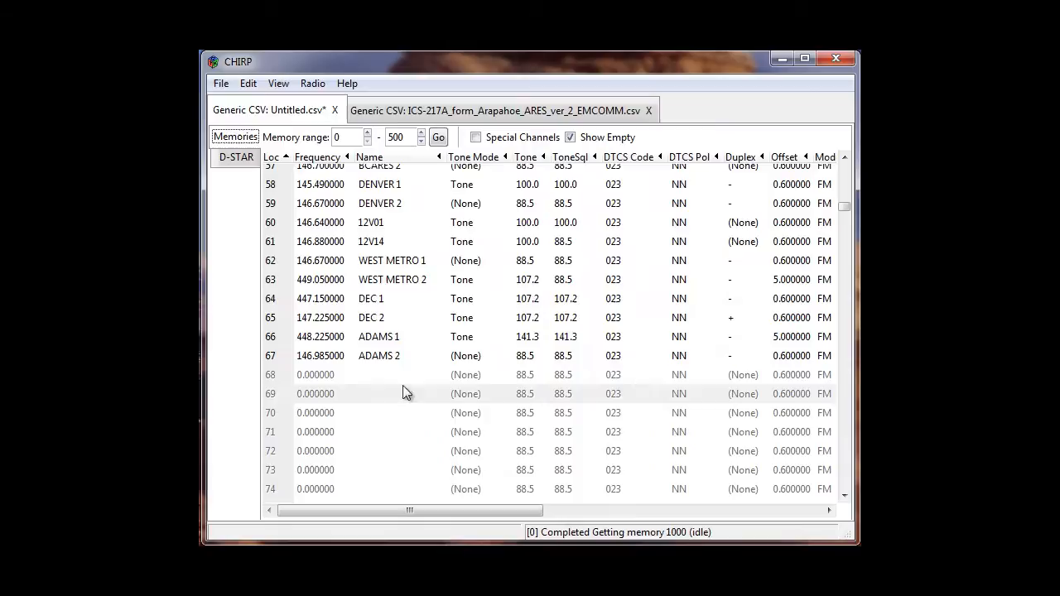
{"action": "double_click", "coordinate": [298, 393]}
{"action": "key", "text": "Return"}
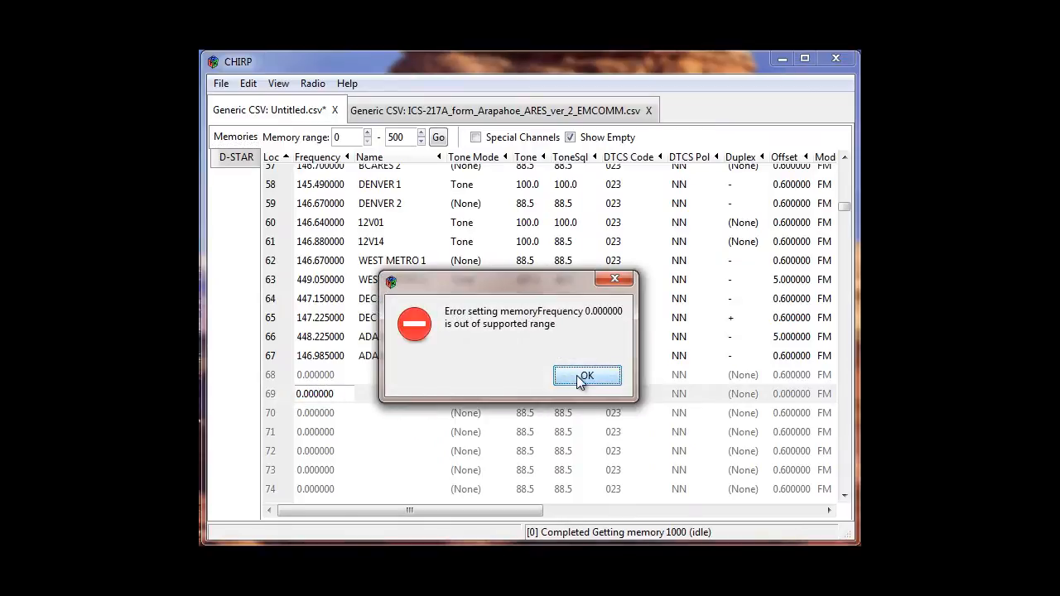
{"action": "left_click", "coordinate": [603, 374]}
Try to paste the copied EMCOMM memories into Untitled.csv at empty location 69.
{"action": "scroll", "coordinate": [307, 411], "scroll_direction": "down", "scroll_amount": 11}
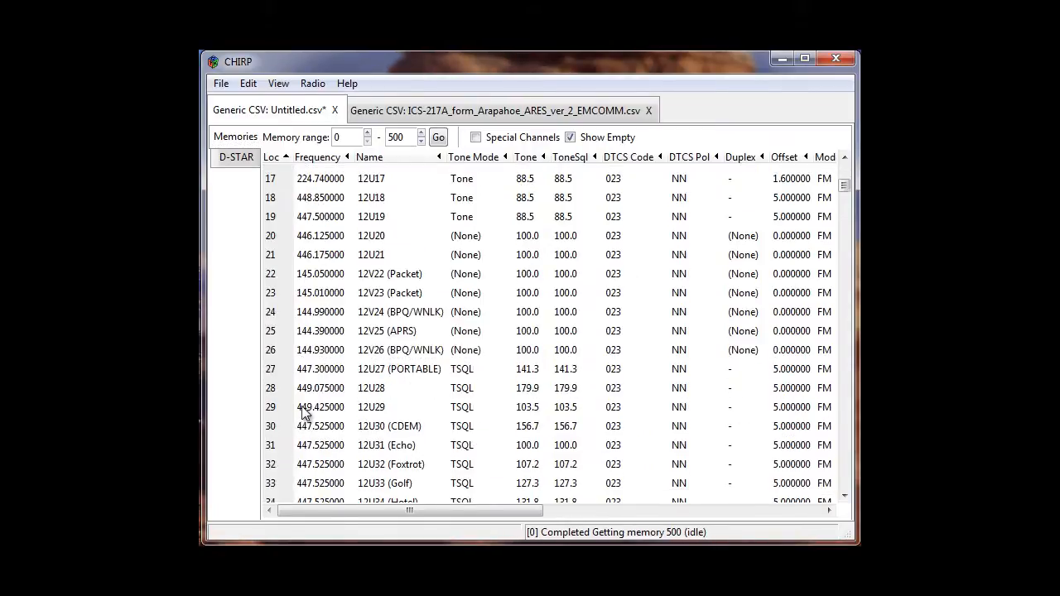
{"action": "scroll", "coordinate": [337, 394], "scroll_direction": "down", "scroll_amount": 2}
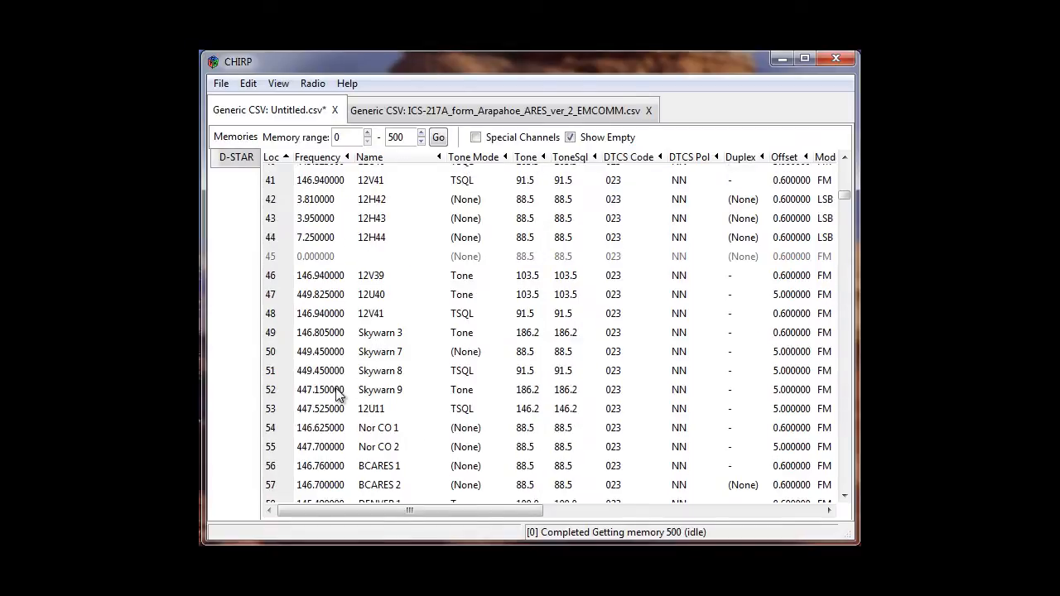
{"action": "scroll", "coordinate": [336, 395], "scroll_direction": "down", "scroll_amount": 6}
{"action": "left_click", "coordinate": [274, 348]}
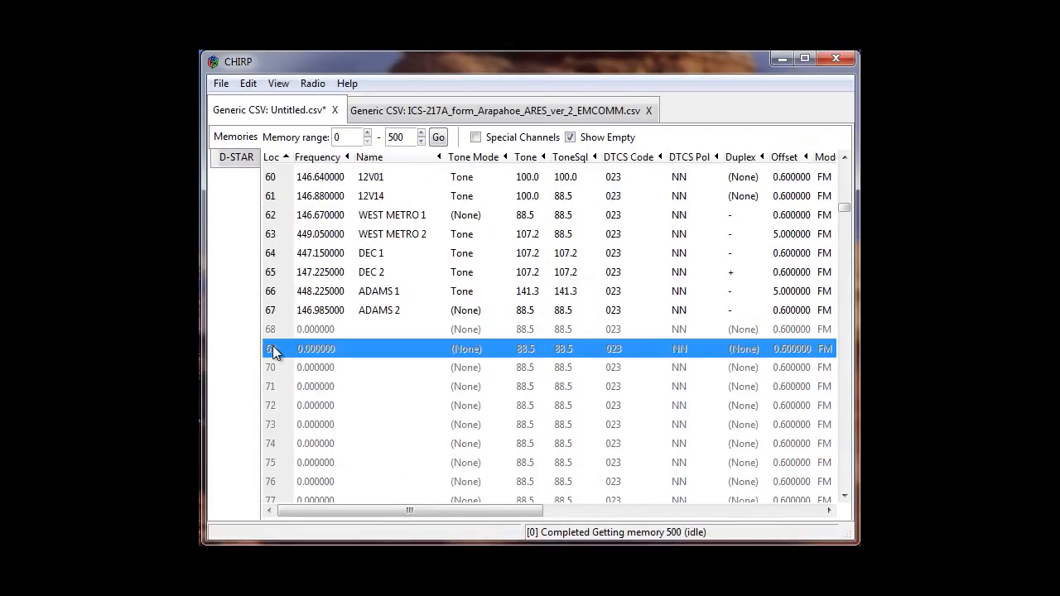
{"action": "right_click", "coordinate": [274, 351]}
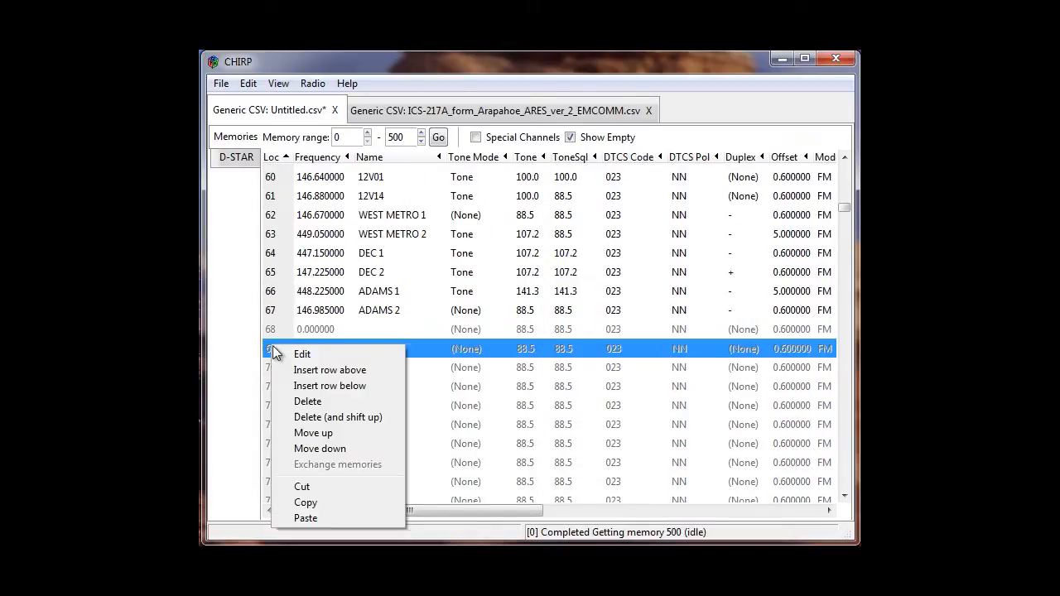
{"action": "left_click", "coordinate": [303, 518]}
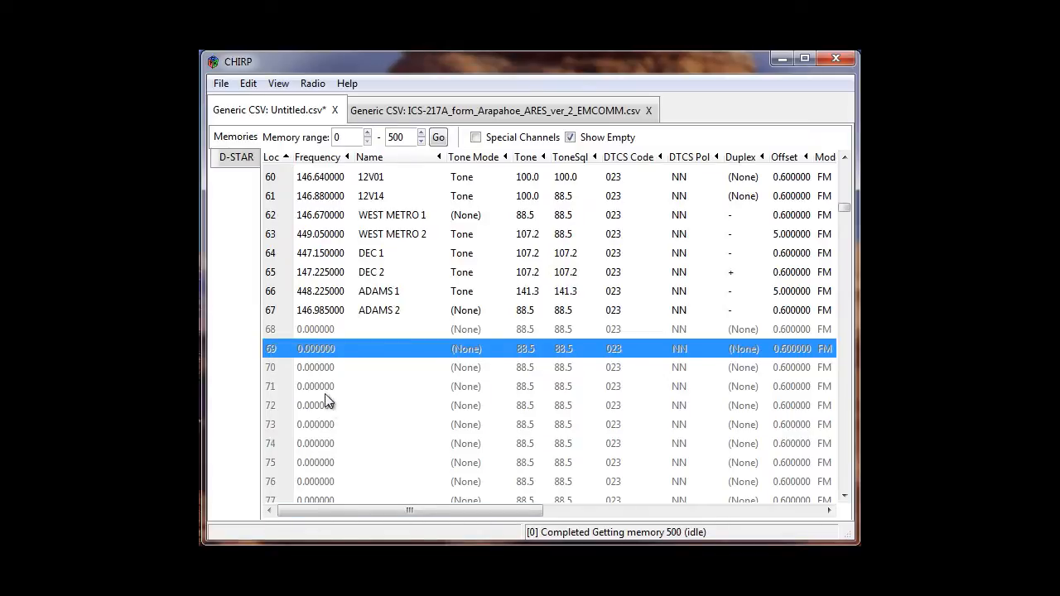
Copy memories 1 to 12 again from the ICS-217A_form_Arapahoe_ARES_ver_2_EMCOMM.csv file.
{"action": "left_click", "coordinate": [494, 114]}
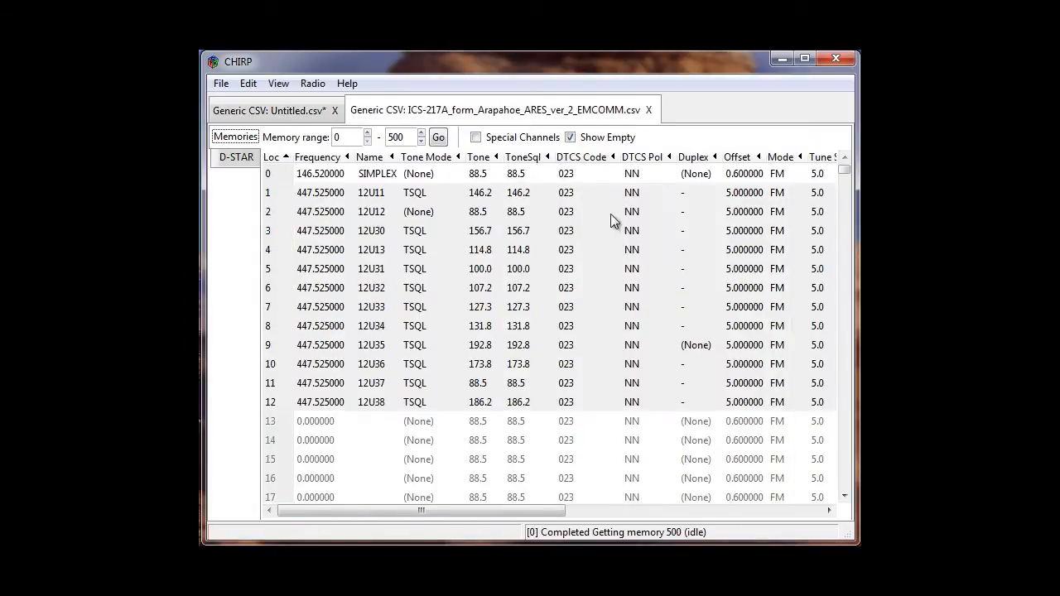
{"action": "left_click", "coordinate": [279, 195]}
{"action": "key", "text": "shift+Down"}
{"action": "key", "text": "shift+Down"}
{"action": "key", "text": "shift+Down"}
{"action": "key", "text": "shift+Down"}
{"action": "key", "text": "shift+Down"}
{"action": "key", "text": "shift+Down"}
{"action": "key", "text": "shift+Down"}
{"action": "key", "text": "shift+Down"}
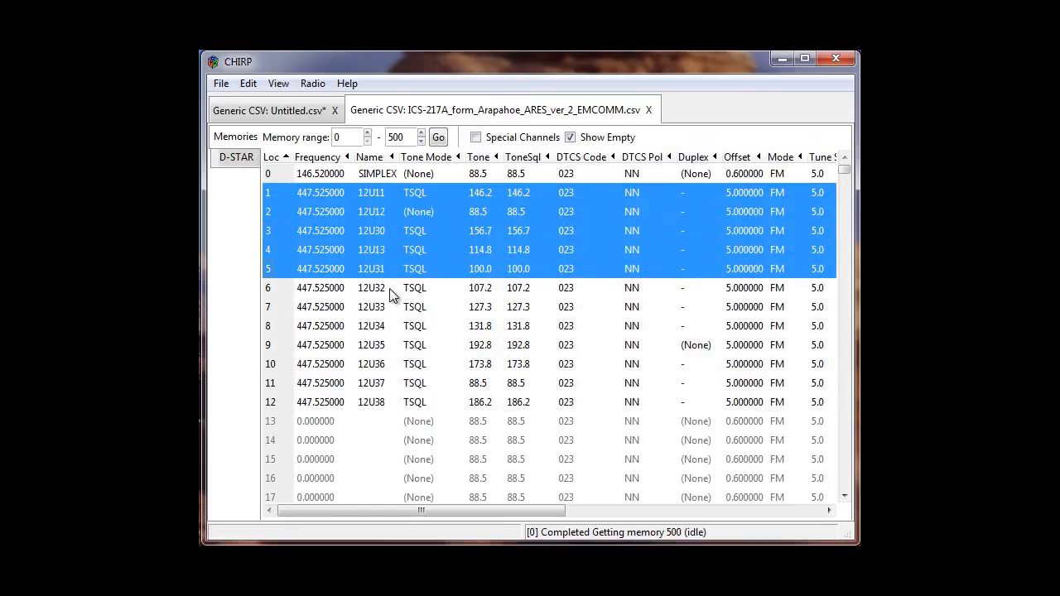
{"action": "key", "text": "shift+Down"}
{"action": "key", "text": "shift+Down"}
{"action": "key", "text": "shift+Down"}
{"action": "right_click", "coordinate": [393, 266]}
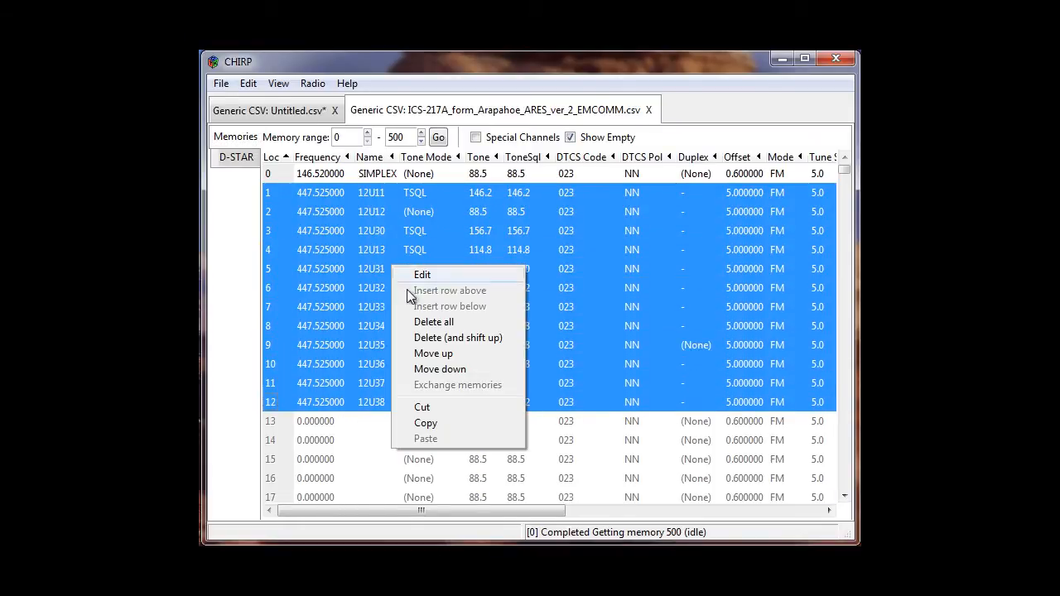
{"action": "left_click", "coordinate": [429, 422]}
Paste the copied EMCOMM memories into Untitled.csv starting at location 69 and check the pasted rows.
{"action": "left_click", "coordinate": [300, 112]}
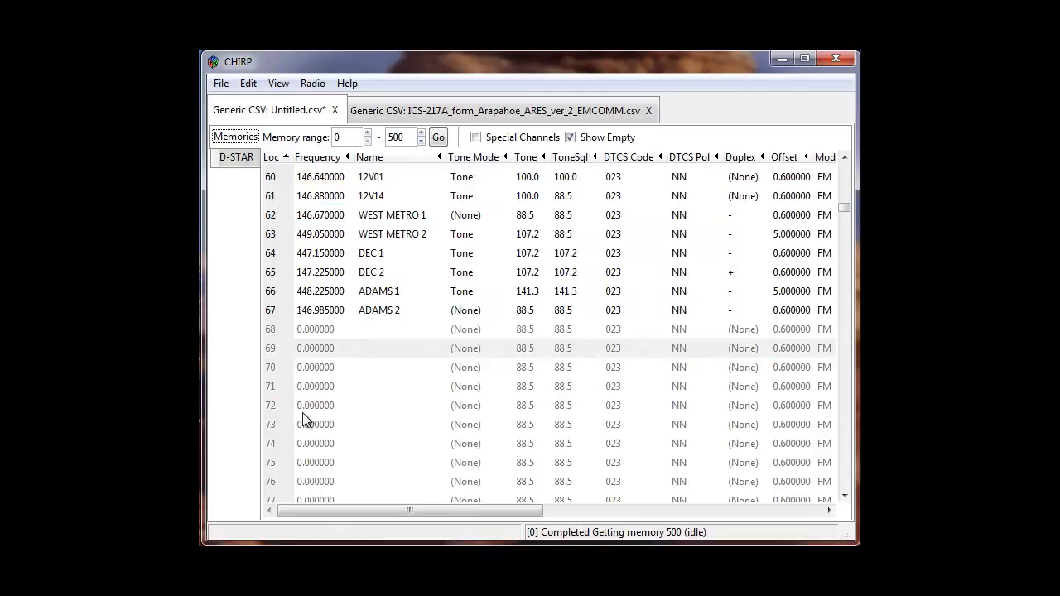
{"action": "right_click", "coordinate": [268, 348]}
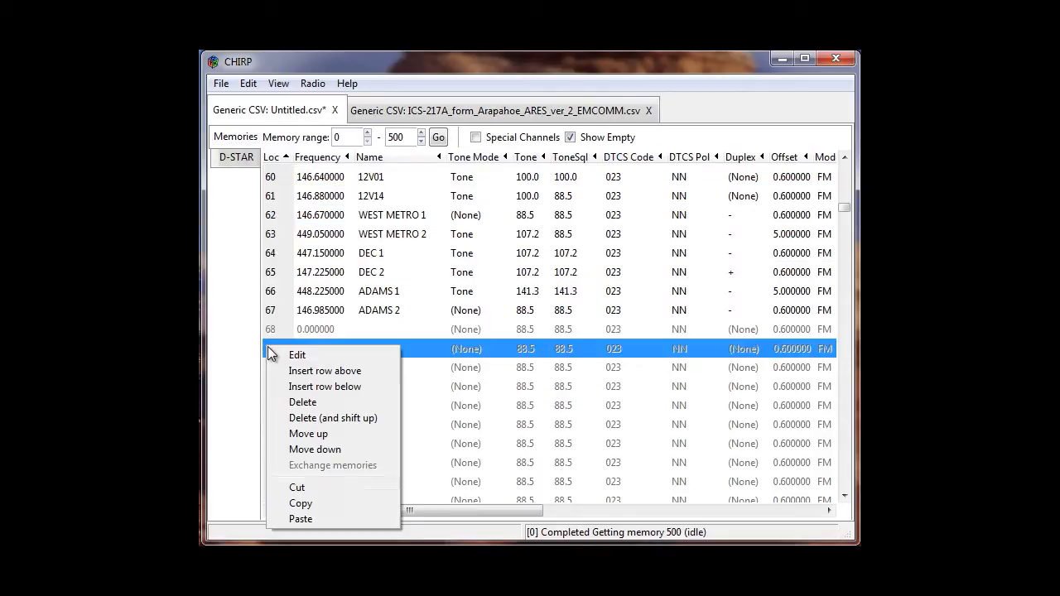
{"action": "left_click", "coordinate": [300, 519]}
{"action": "scroll", "coordinate": [381, 434], "scroll_direction": "down", "scroll_amount": 5}
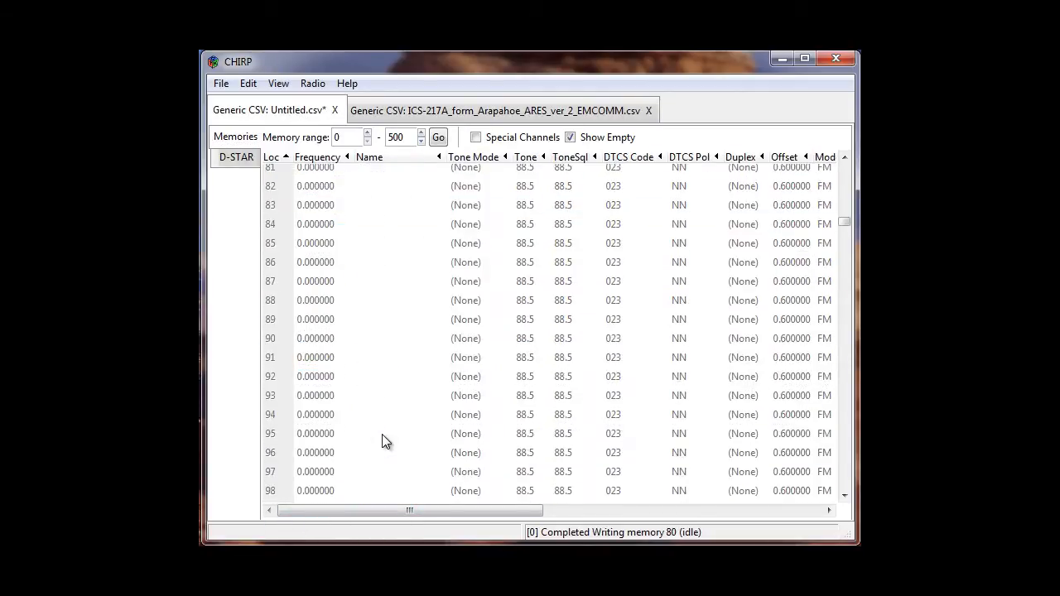
{"action": "scroll", "coordinate": [381, 434], "scroll_direction": "up", "scroll_amount": 3}
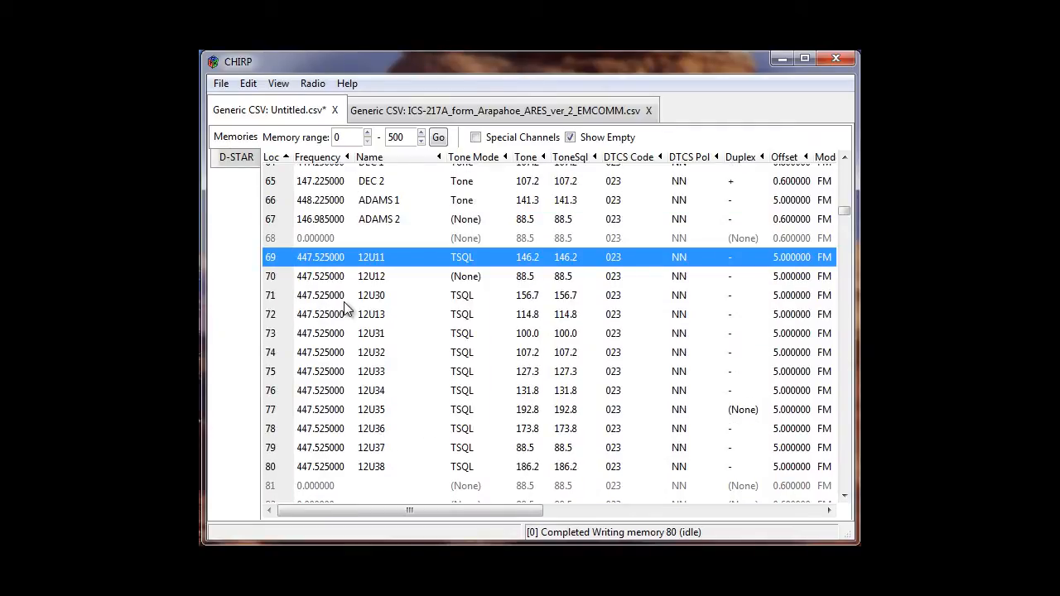
Save the combined memory list as a generic CSV file named Marks-Base-File in the Radio folder.
{"action": "left_click", "coordinate": [220, 85]}
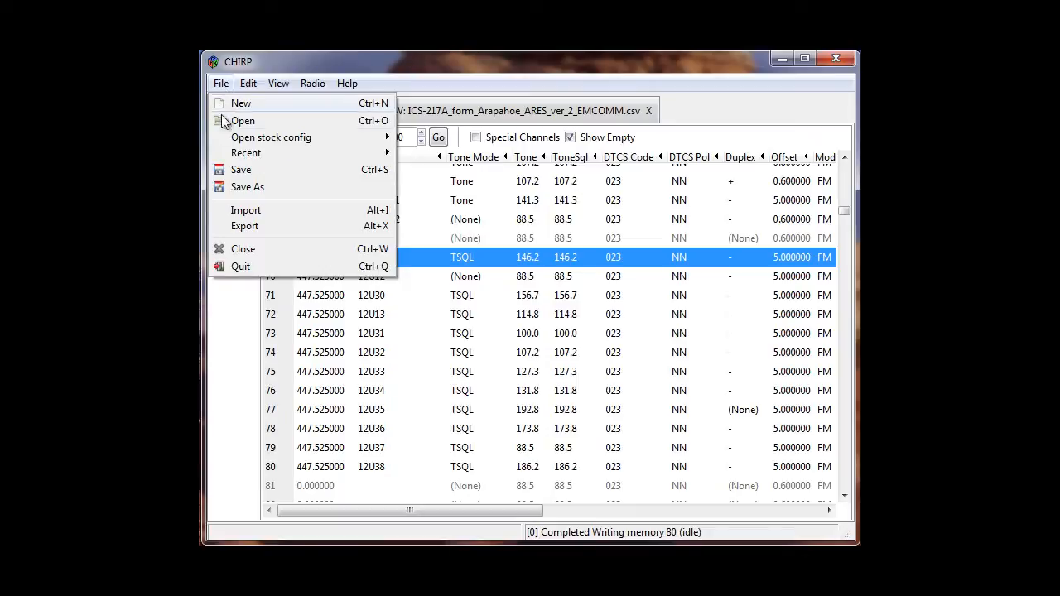
{"action": "left_click", "coordinate": [242, 187]}
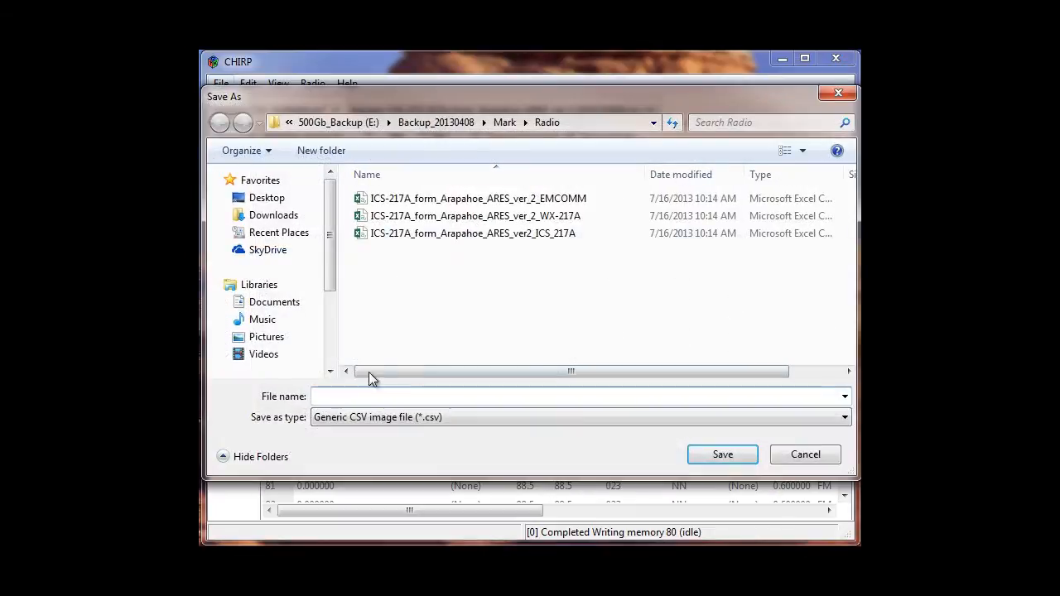
{"action": "type", "text": "BA"}
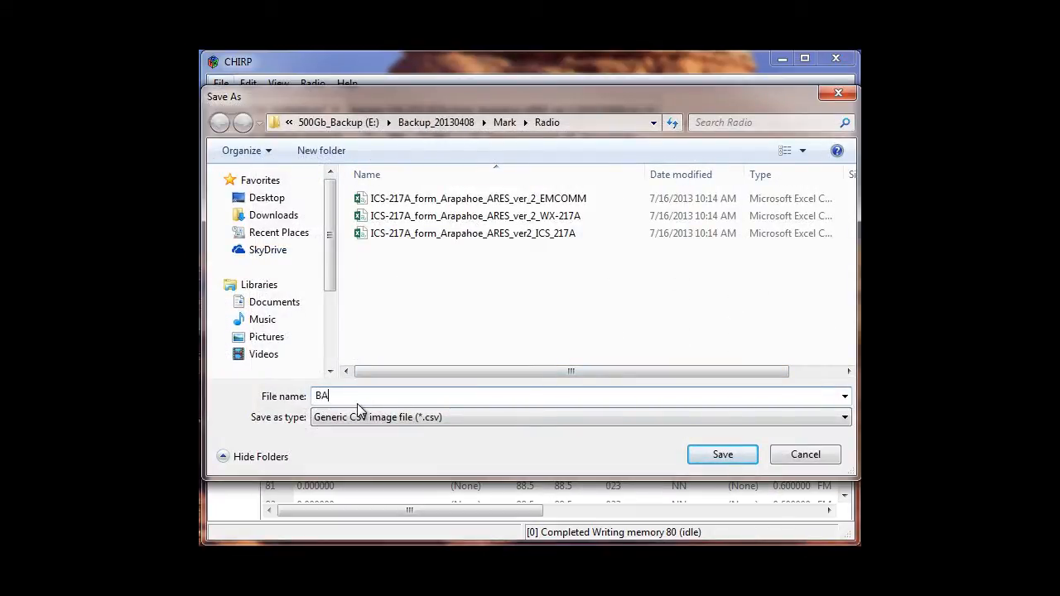
{"action": "key", "text": "BackSpace"}
{"action": "key", "text": "BackSpace"}
{"action": "type", "text": "Marks-Base-File"}
{"action": "key", "text": "Return"}
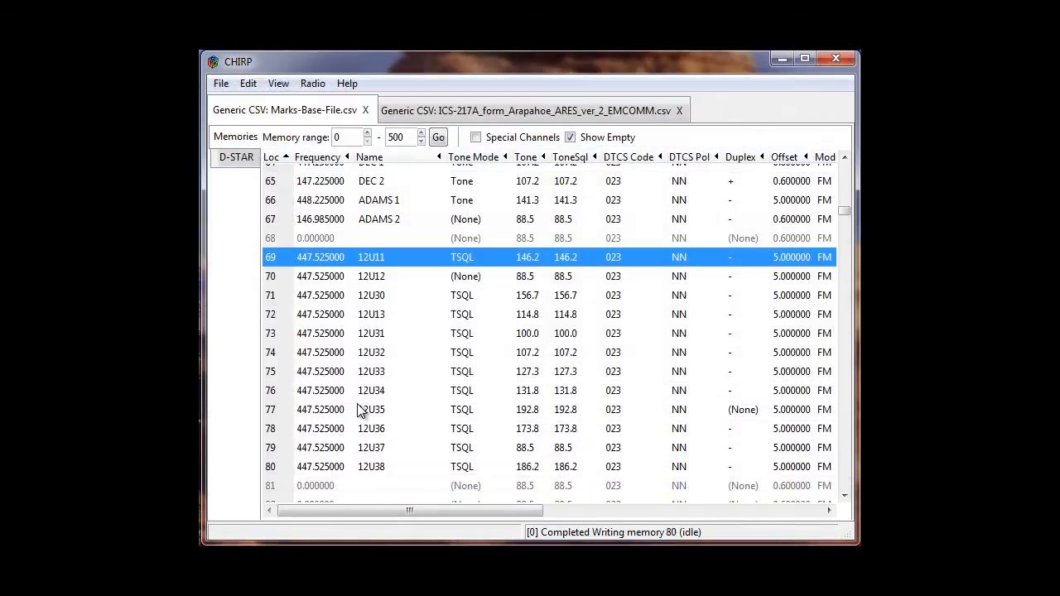
Select empty location 82 below the last EMCOMM memory in Marks-Base-File.csv.
{"action": "left_click", "coordinate": [843, 495]}
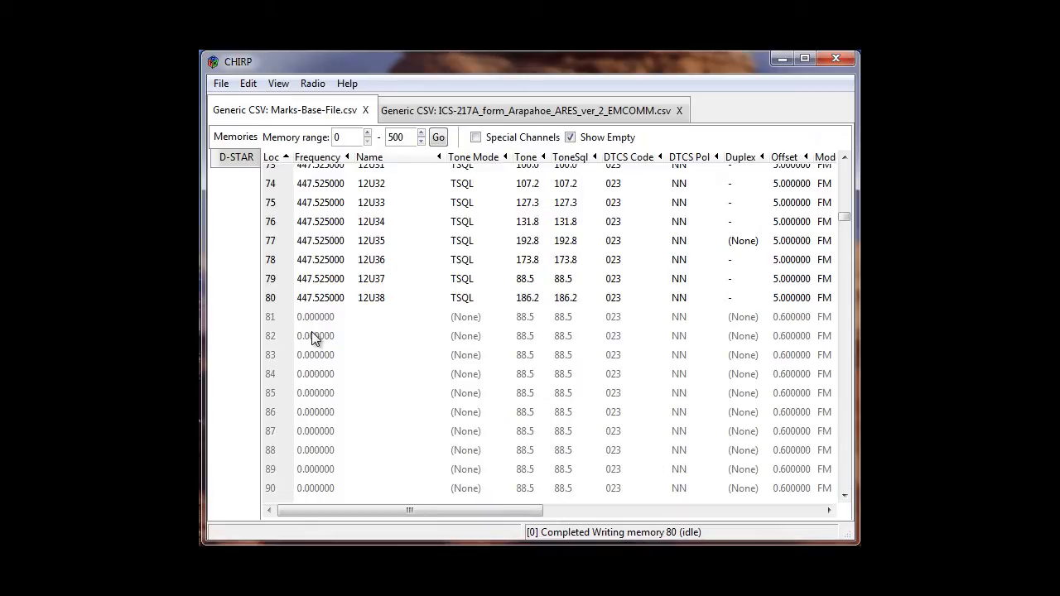
{"action": "left_click", "coordinate": [283, 339]}
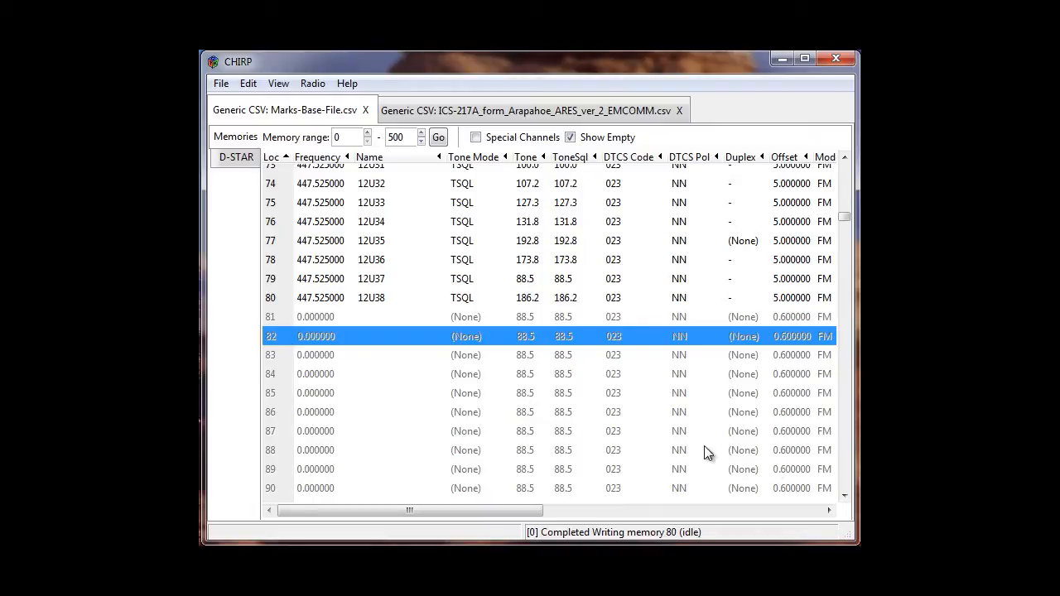
{"action": "left_click", "coordinate": [844, 496]}
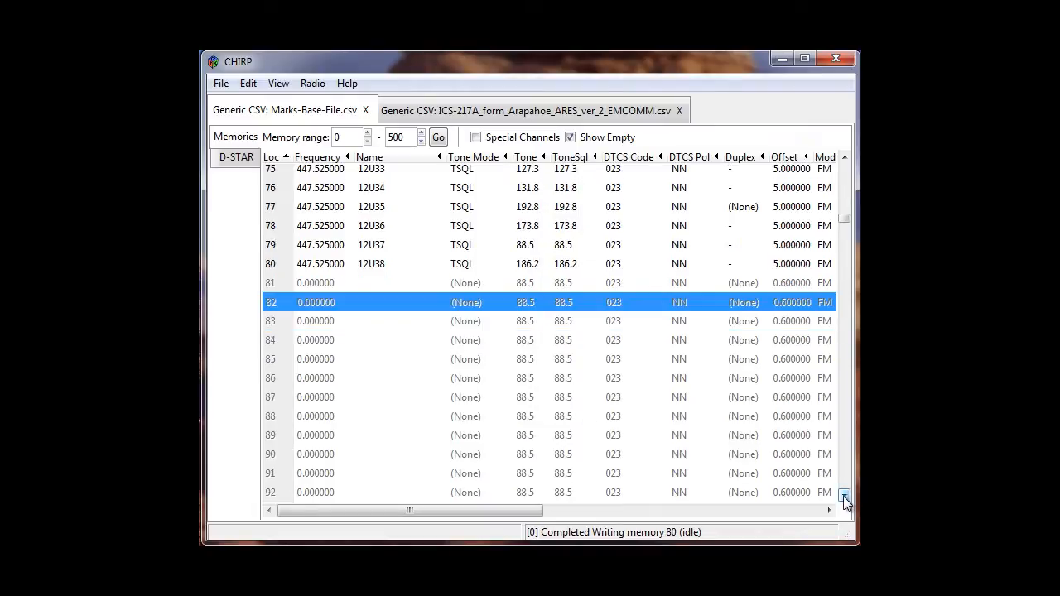
{"action": "left_click", "coordinate": [844, 495]}
{"action": "left_click", "coordinate": [844, 496]}
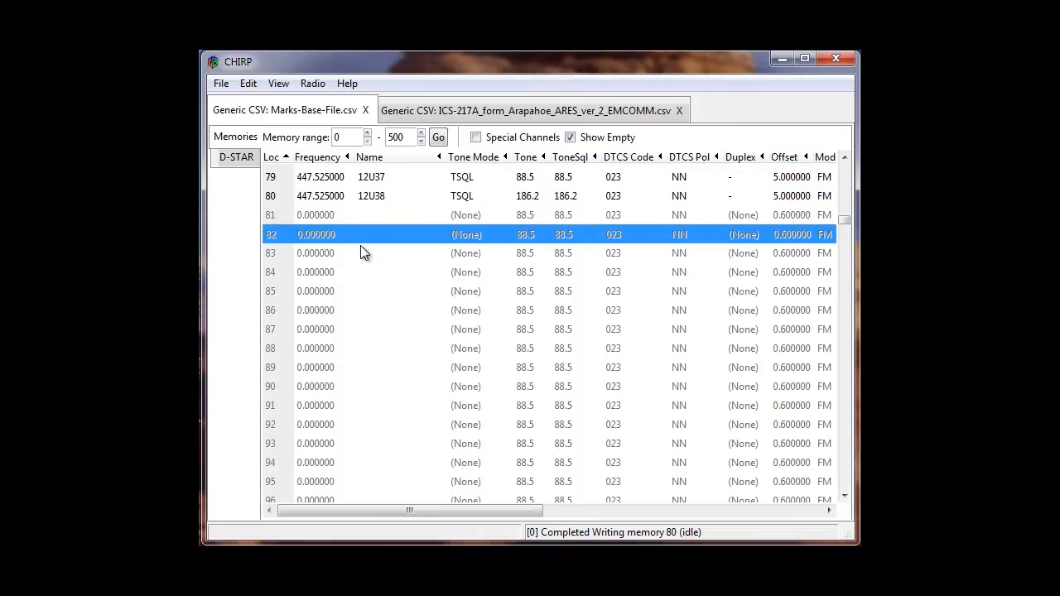
Import the Travel Plus file RFDM79or_Aurora.tpe into Marks-Base-File.csv and accept the errors about its affected memories.
{"action": "left_click", "coordinate": [220, 85]}
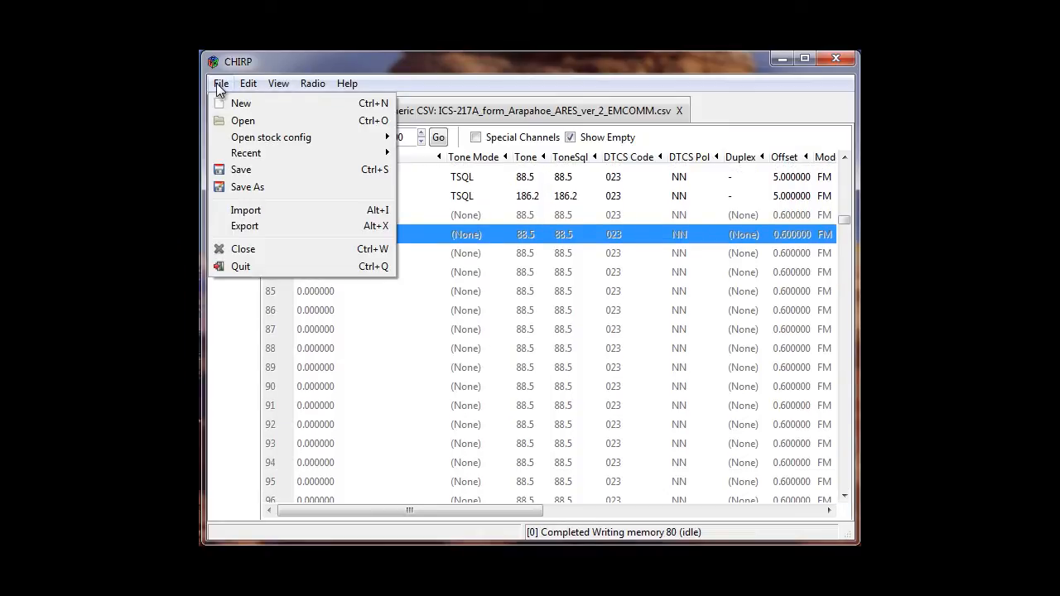
{"action": "left_click", "coordinate": [243, 212]}
{"action": "left_click", "coordinate": [711, 432]}
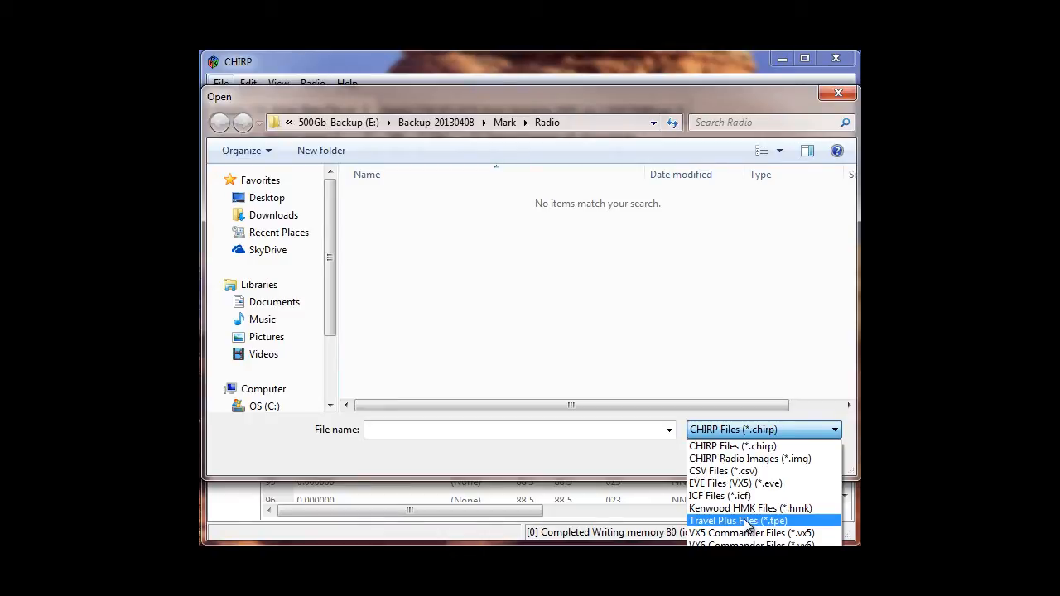
{"action": "left_click", "coordinate": [743, 520]}
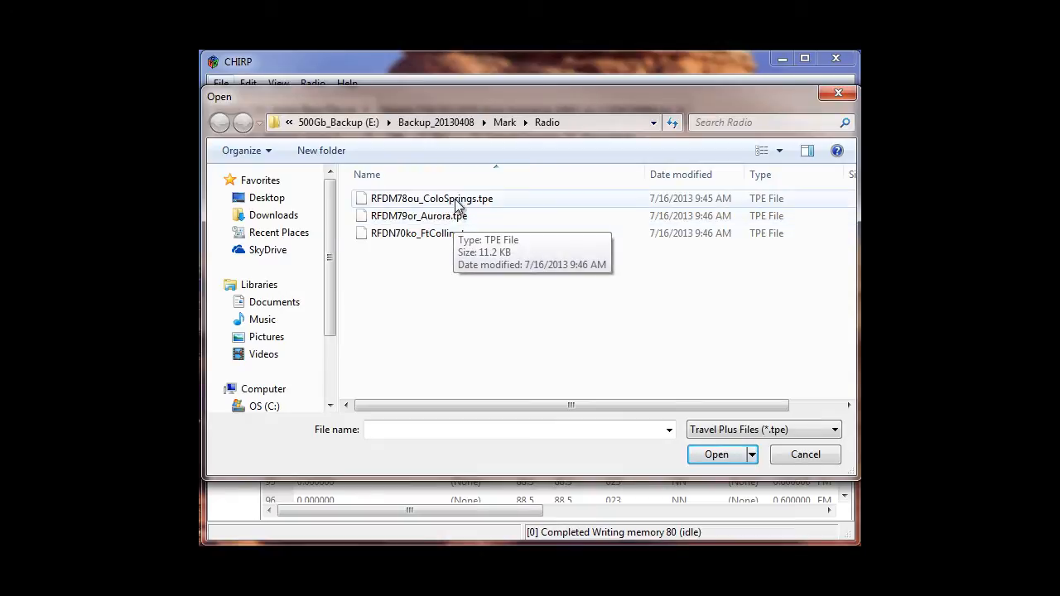
{"action": "left_click", "coordinate": [394, 222]}
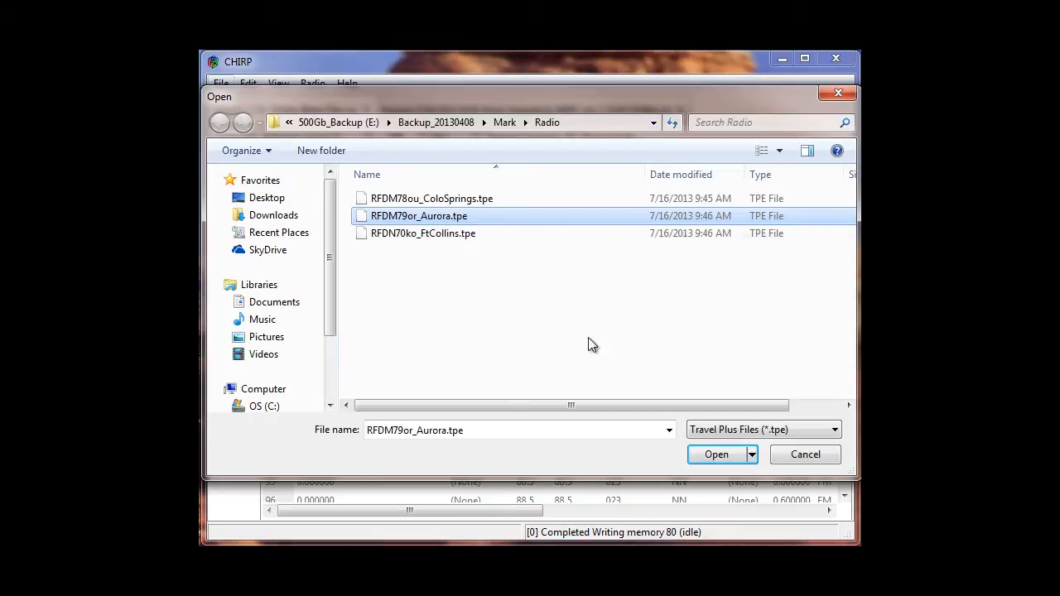
{"action": "left_click", "coordinate": [714, 455]}
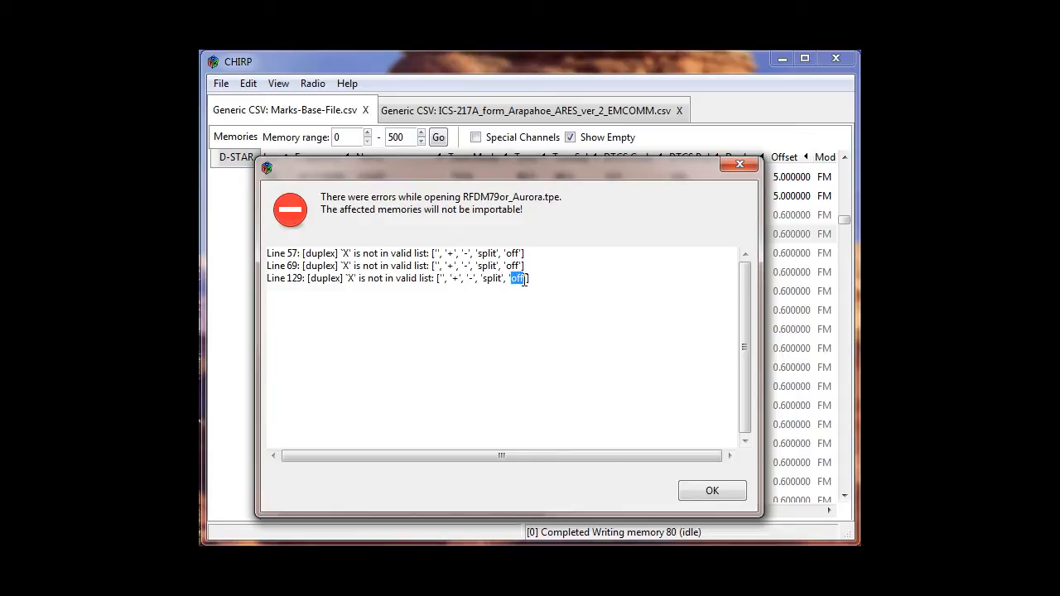
{"action": "left_click", "coordinate": [693, 492]}
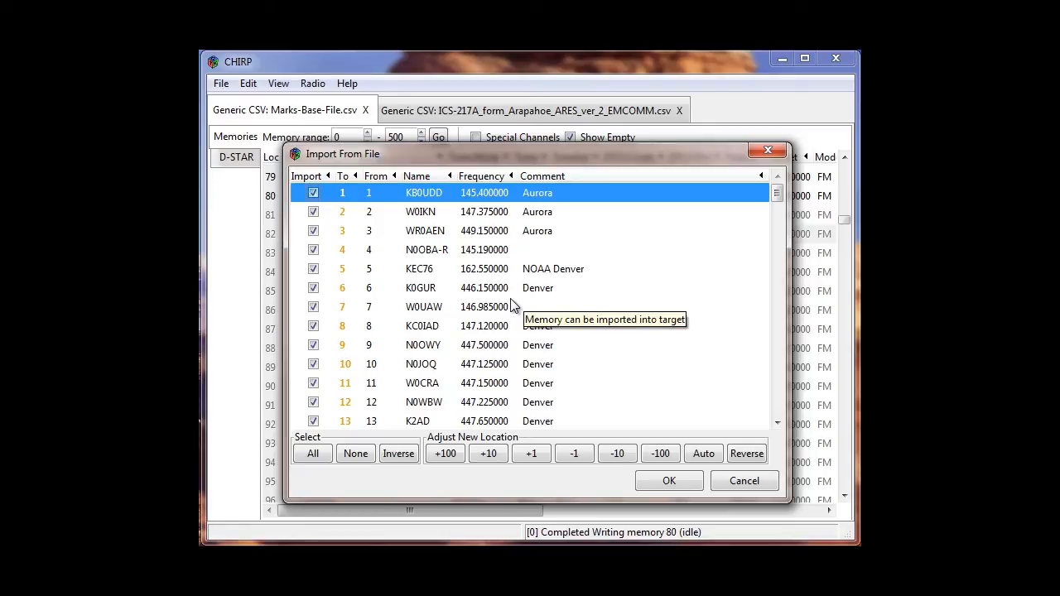
Examine the import list's destination locations against the occupied and empty locations in Marks-Base-File.csv.
{"action": "left_click", "coordinate": [478, 271]}
{"action": "scroll", "coordinate": [500, 385], "scroll_direction": "down", "scroll_amount": 15}
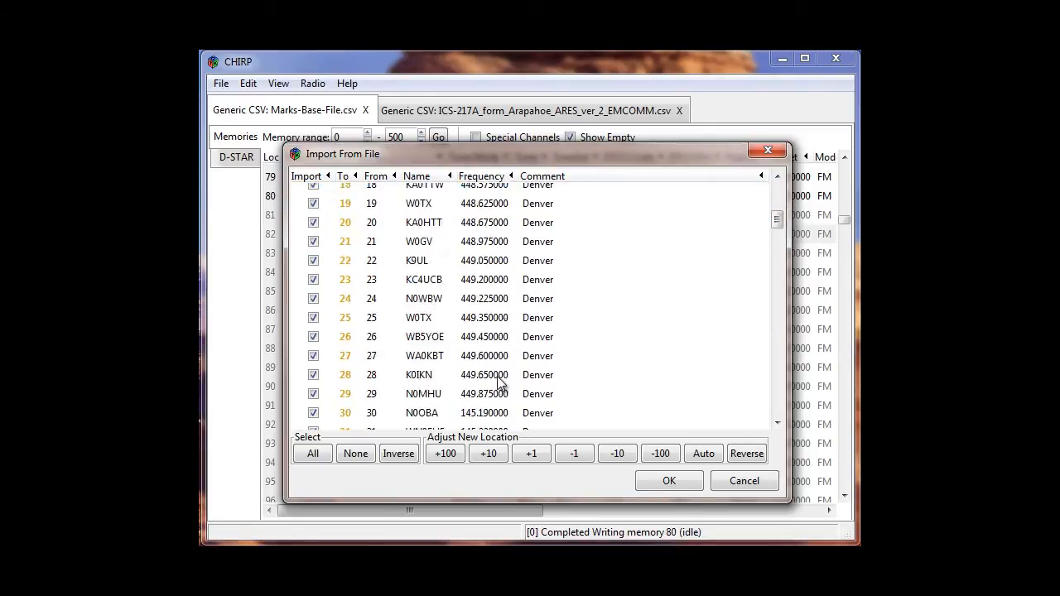
{"action": "scroll", "coordinate": [500, 385], "scroll_direction": "down", "scroll_amount": 11}
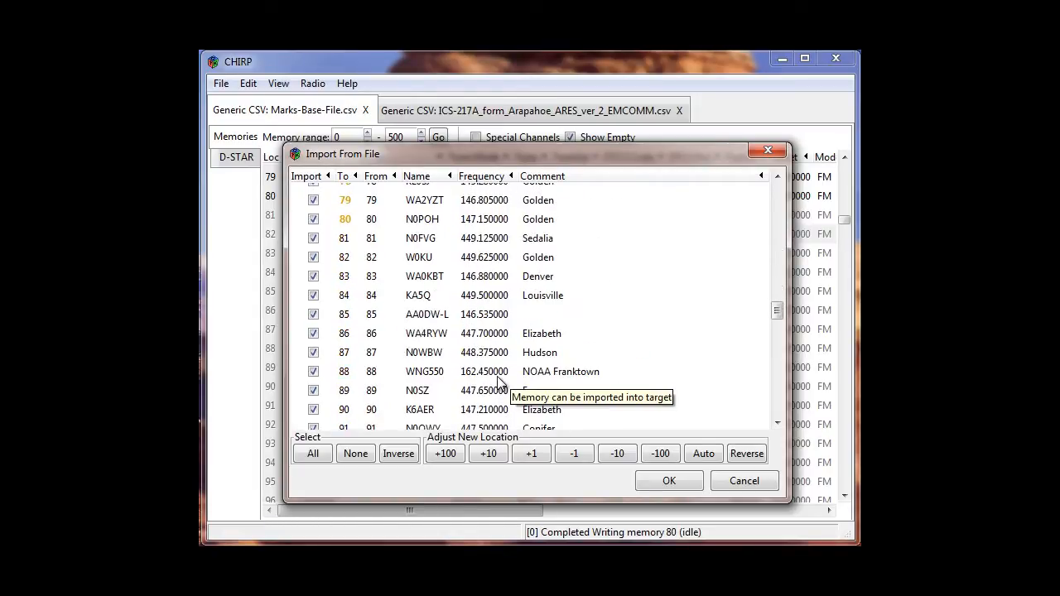
{"action": "scroll", "coordinate": [500, 382], "scroll_direction": "down", "scroll_amount": 15}
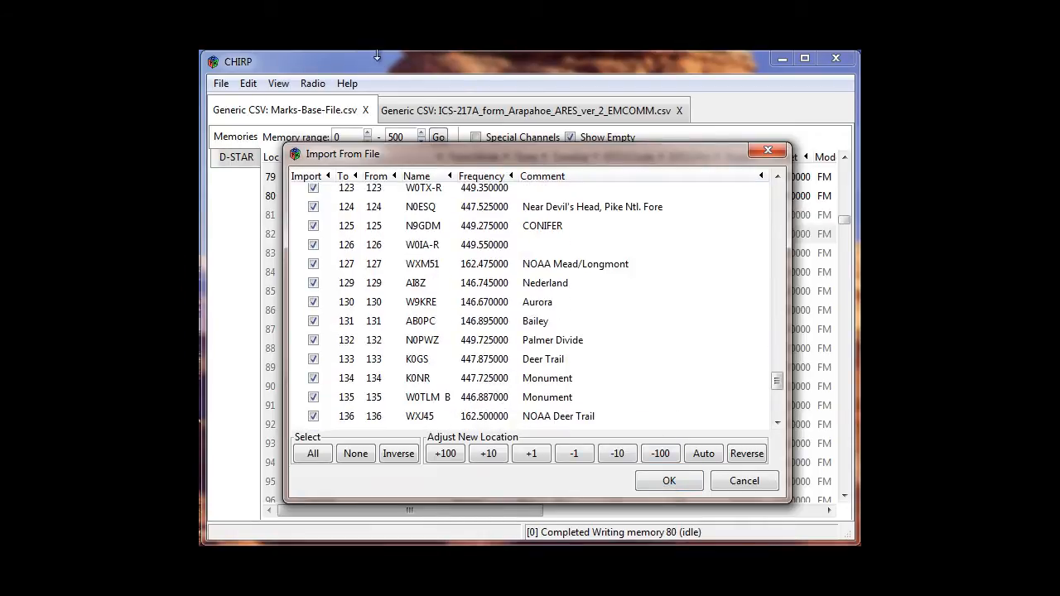
{"action": "left_click_drag", "start_coordinate": [418, 158], "coordinate": [514, 173]}
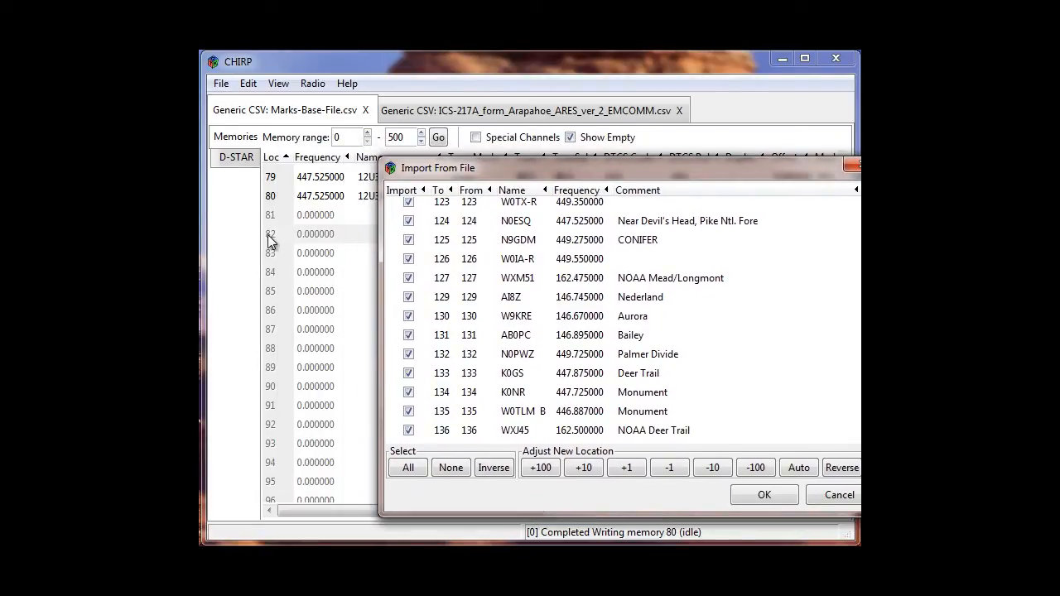
{"action": "left_click_drag", "start_coordinate": [526, 164], "coordinate": [487, 162]}
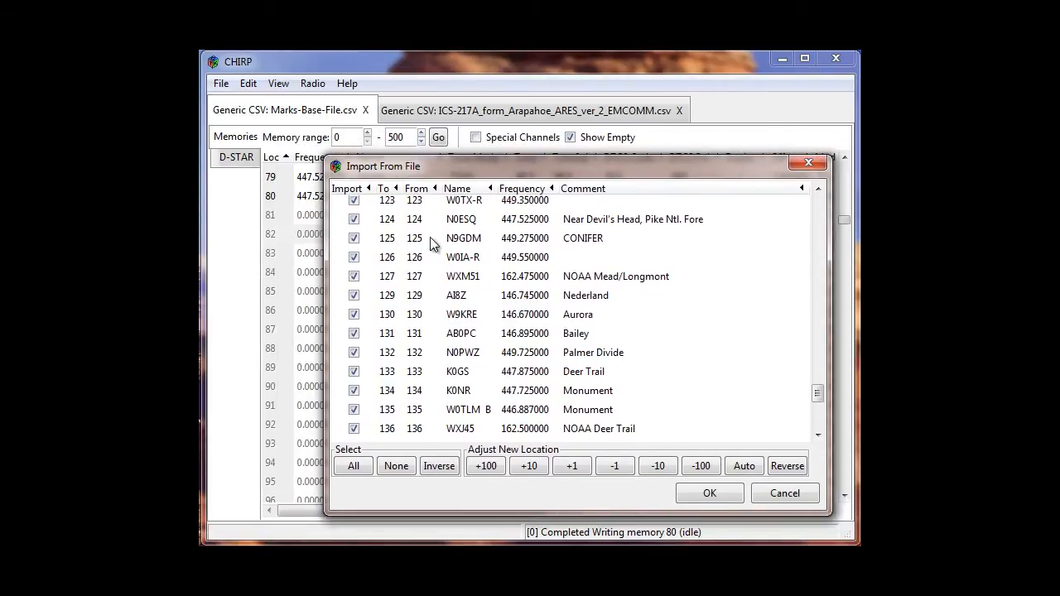
{"action": "scroll", "coordinate": [408, 228], "scroll_direction": "up", "scroll_amount": 15}
{"action": "scroll", "coordinate": [408, 217], "scroll_direction": "up", "scroll_amount": 14}
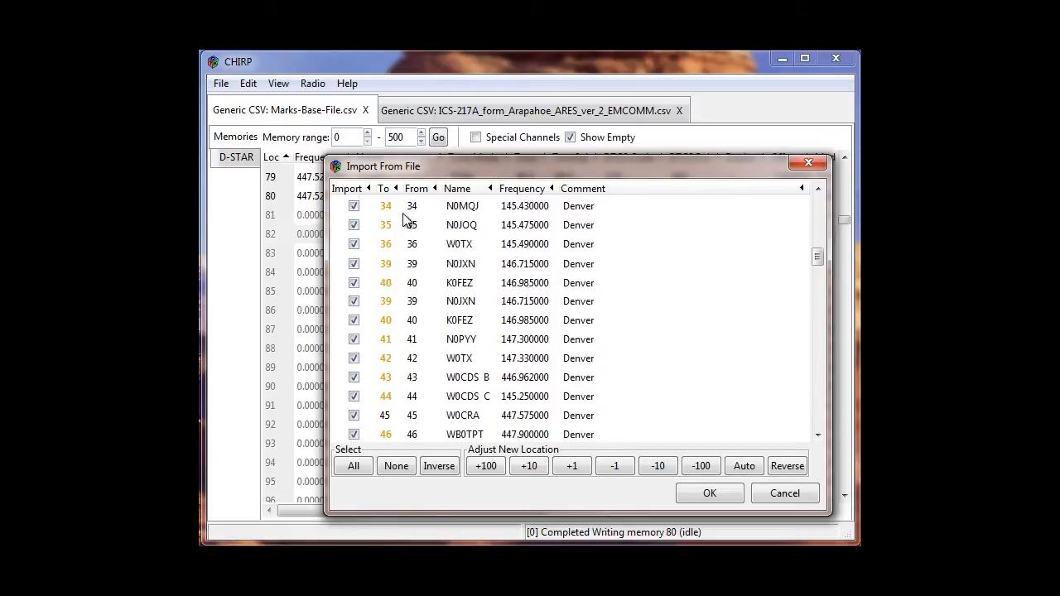
{"action": "left_click_drag", "start_coordinate": [818, 258], "coordinate": [818, 206]}
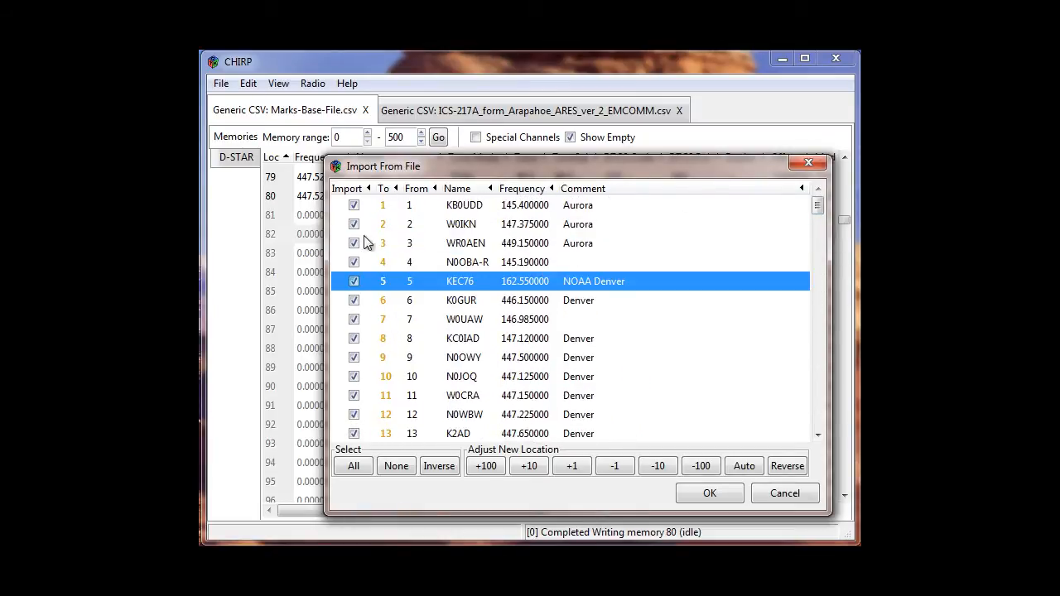
Shift the import list's destination locations so the first memory goes to location 82, and import the memories.
{"action": "left_click", "coordinate": [402, 207]}
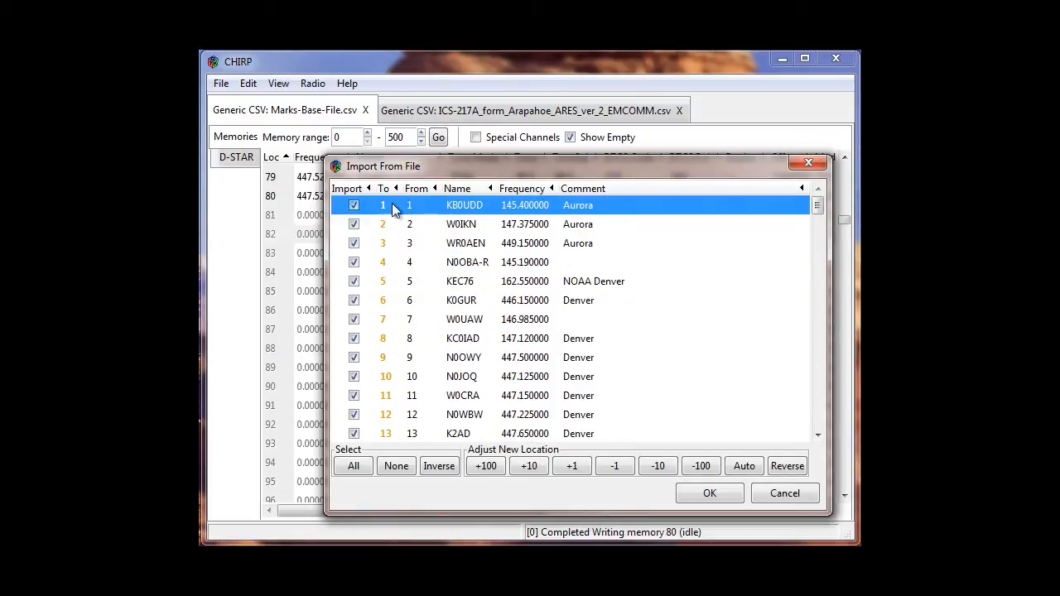
{"action": "left_click", "coordinate": [528, 466]}
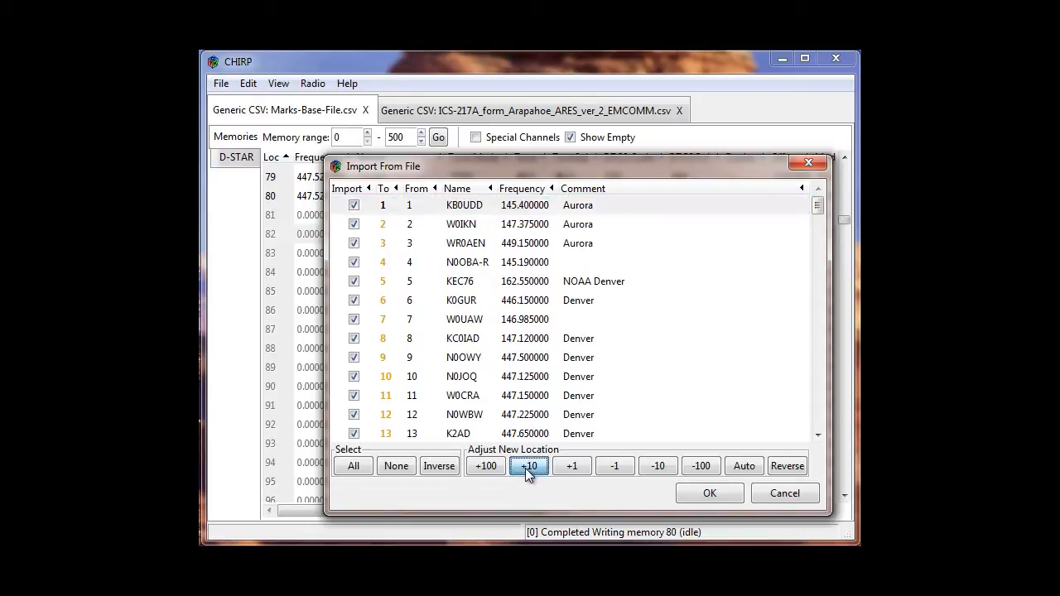
{"action": "left_click", "coordinate": [528, 466]}
{"action": "left_click", "coordinate": [528, 466]}
{"action": "left_click", "coordinate": [528, 466]}
{"action": "left_click", "coordinate": [528, 466]}
{"action": "left_click", "coordinate": [528, 466]}
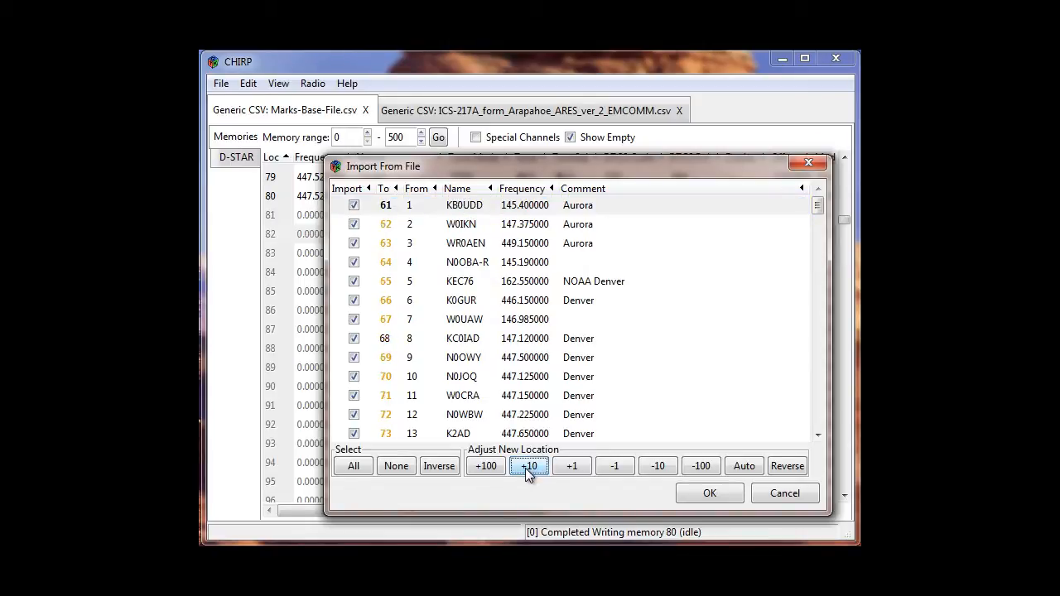
{"action": "left_click", "coordinate": [528, 466]}
{"action": "left_click", "coordinate": [528, 466]}
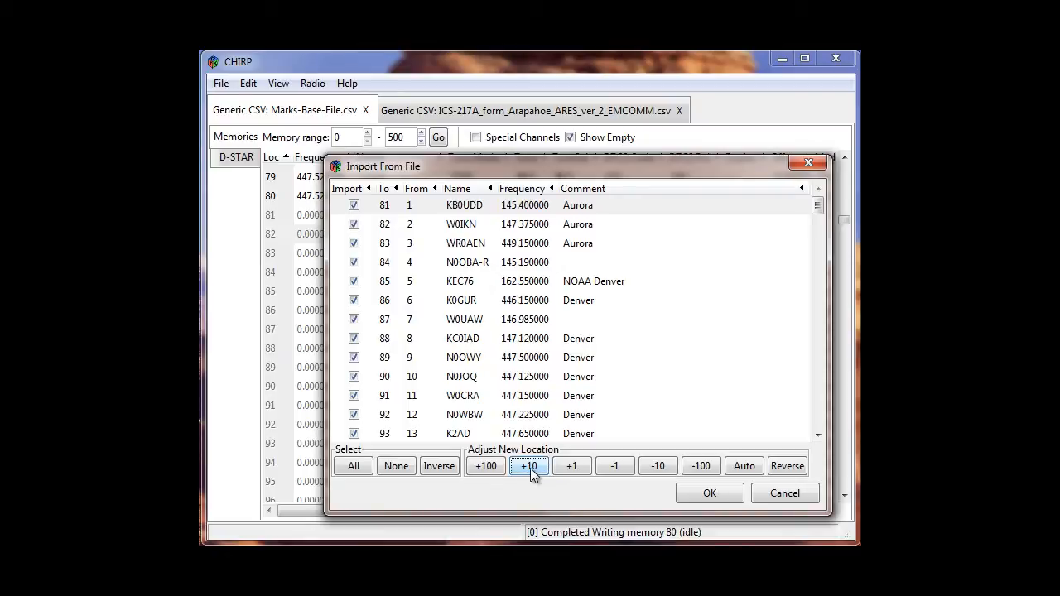
{"action": "left_click", "coordinate": [571, 466]}
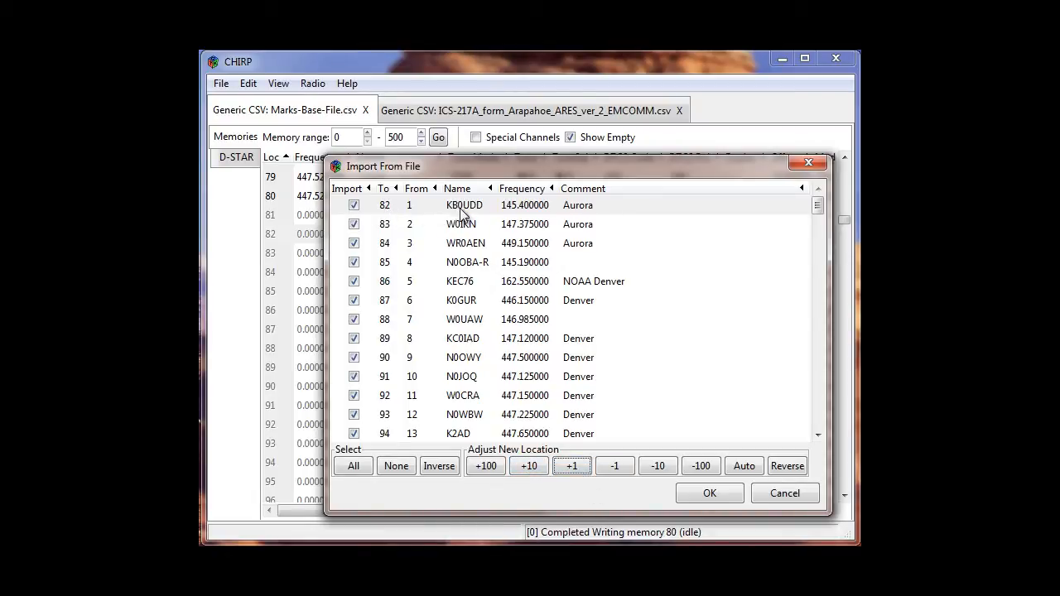
{"action": "left_click", "coordinate": [705, 495]}
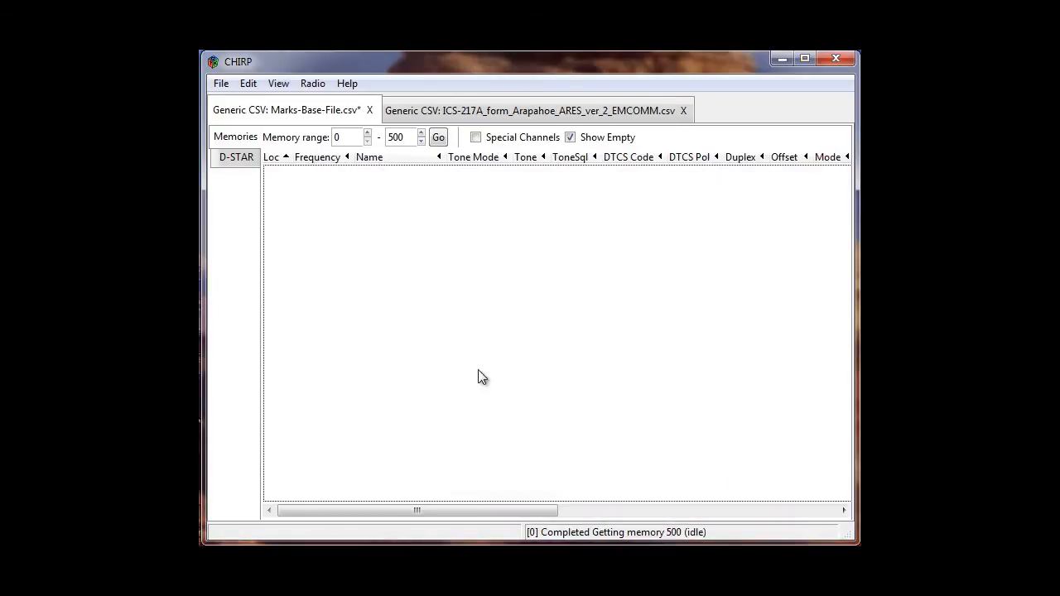
Examine the imported Travel Plus memories from location 82 onward in Marks-Base-File.csv.
{"action": "left_click", "coordinate": [320, 286]}
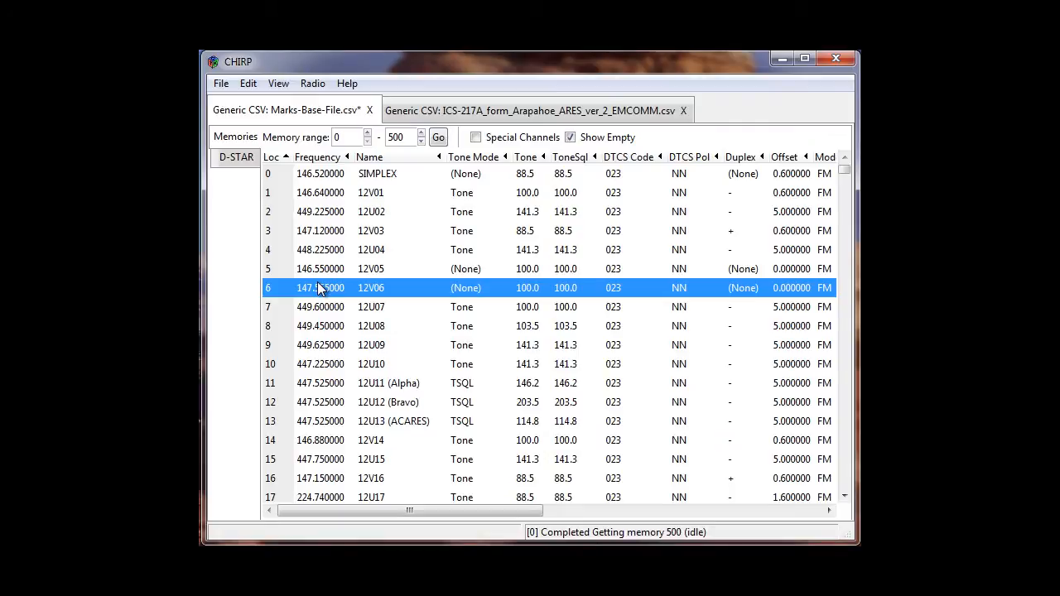
{"action": "scroll", "coordinate": [319, 287], "scroll_direction": "down", "scroll_amount": 10}
{"action": "scroll", "coordinate": [320, 288], "scroll_direction": "down", "scroll_amount": 10}
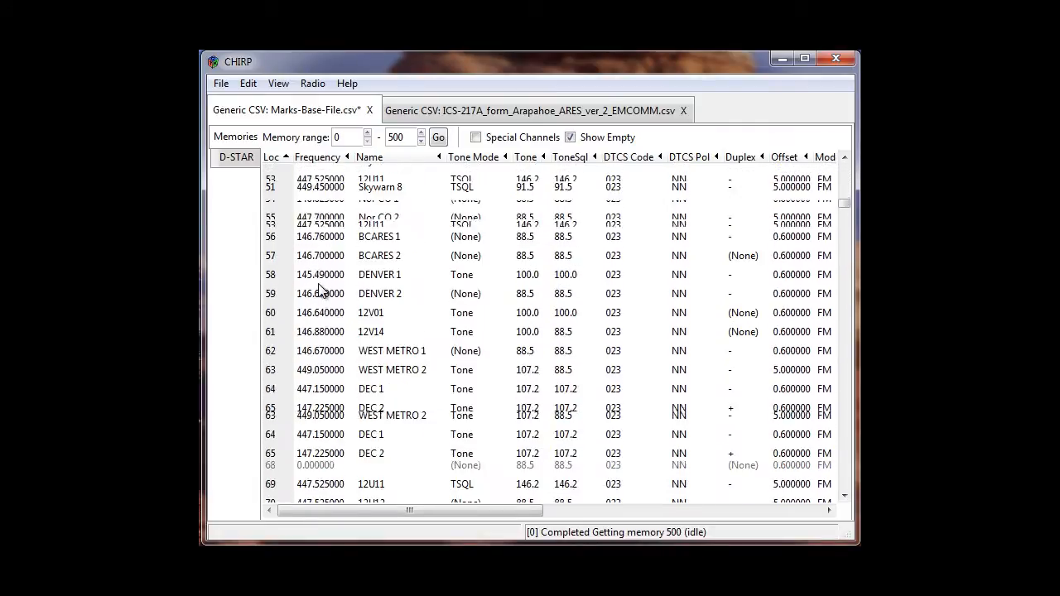
{"action": "left_click", "coordinate": [318, 396]}
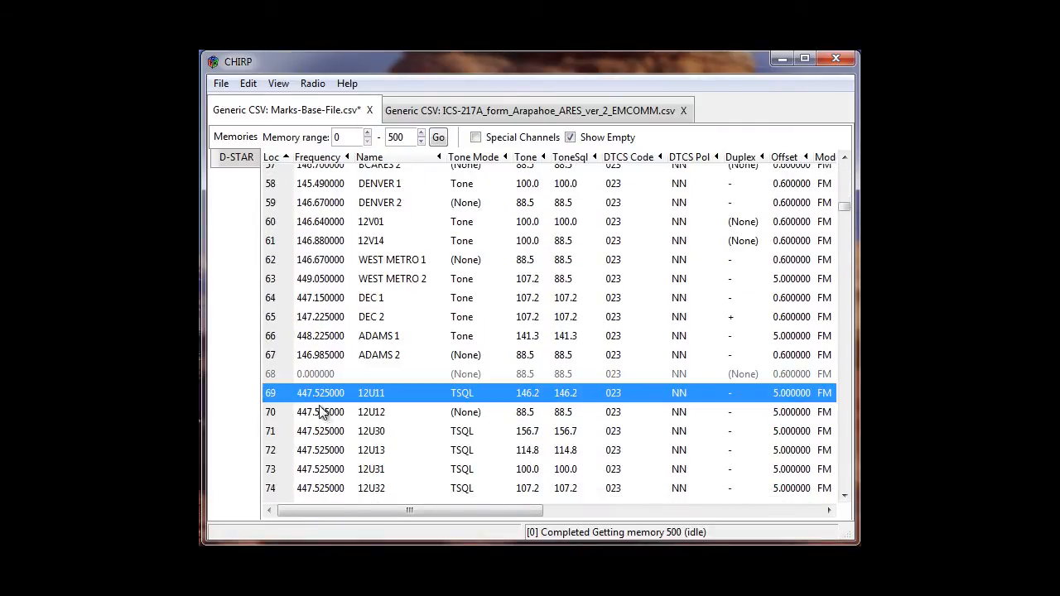
{"action": "scroll", "coordinate": [321, 418], "scroll_direction": "down", "scroll_amount": 7}
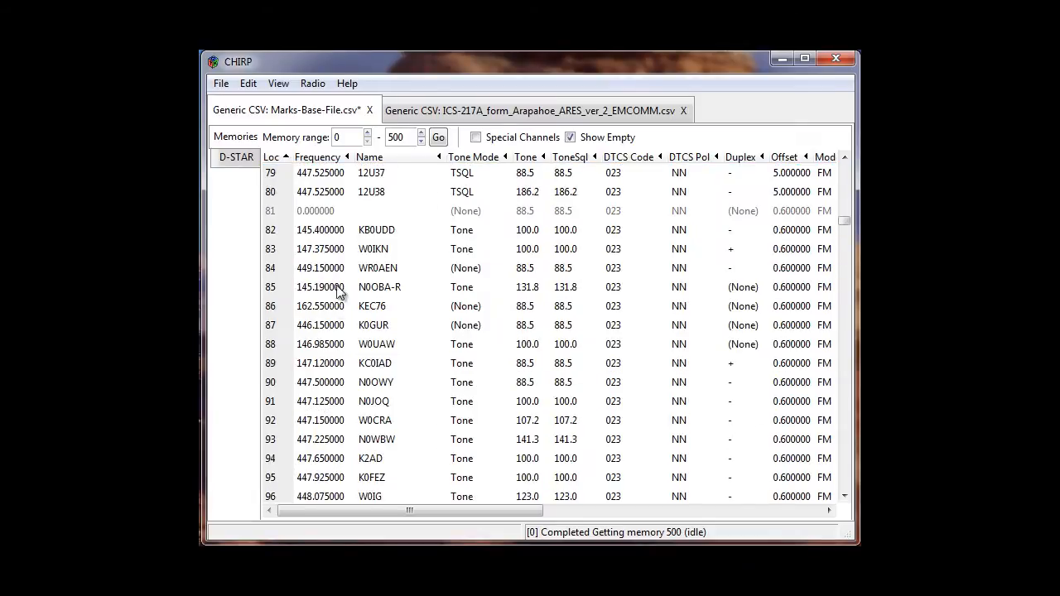
{"action": "left_click", "coordinate": [309, 230]}
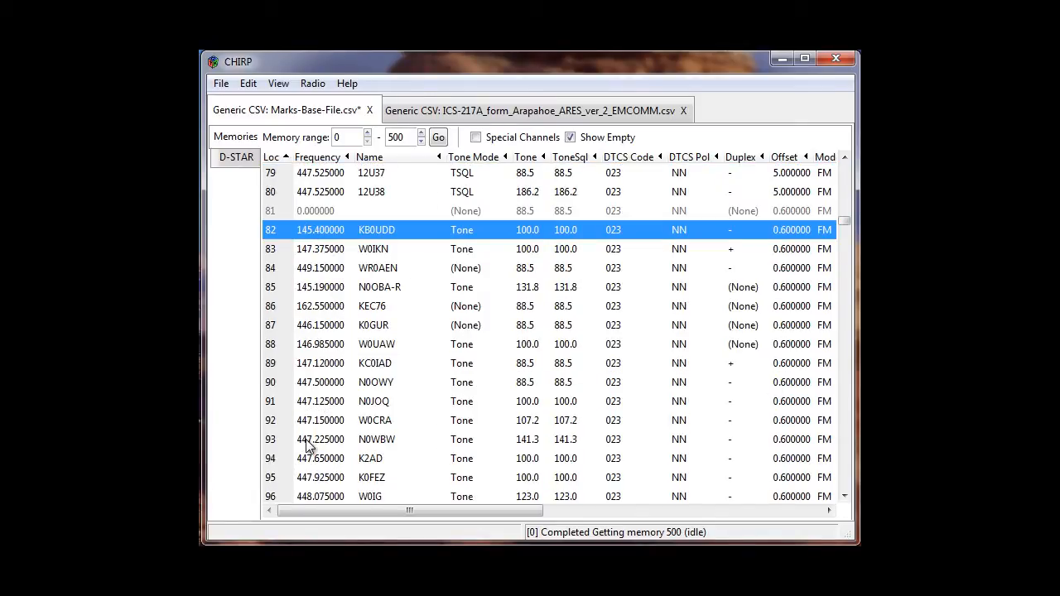
{"action": "scroll", "coordinate": [309, 445], "scroll_direction": "down", "scroll_amount": 1}
{"action": "scroll", "coordinate": [311, 442], "scroll_direction": "down", "scroll_amount": 16}
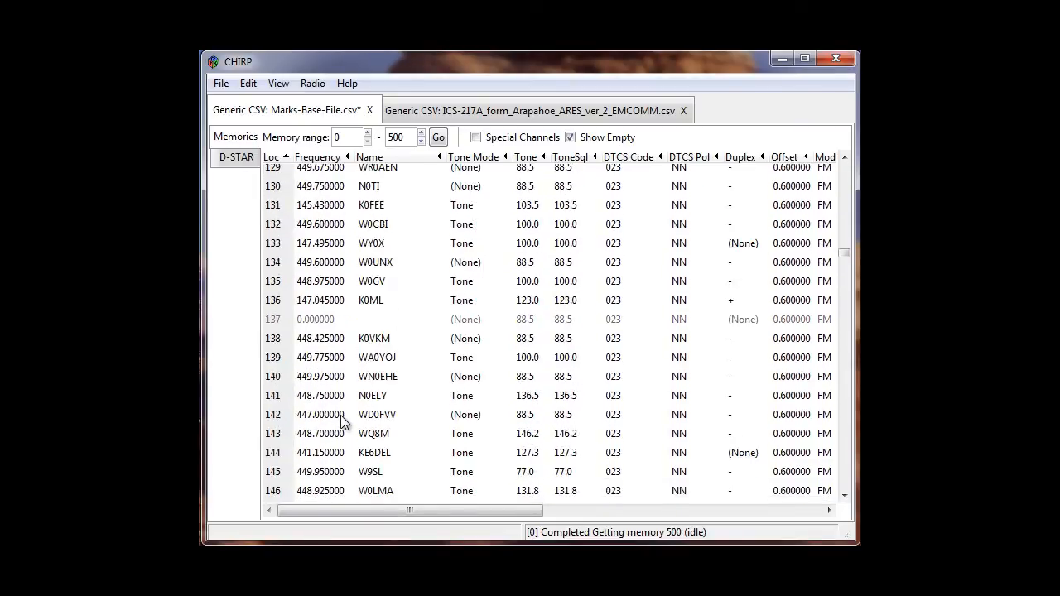
{"action": "scroll", "coordinate": [348, 327], "scroll_direction": "up", "scroll_amount": 11}
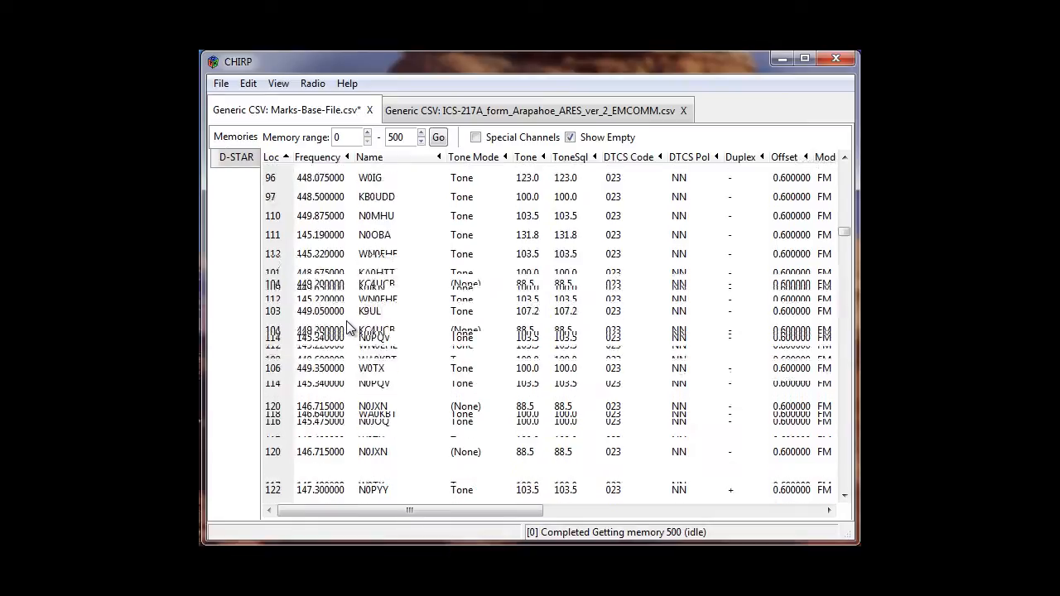
{"action": "scroll", "coordinate": [346, 321], "scroll_direction": "up", "scroll_amount": 6}
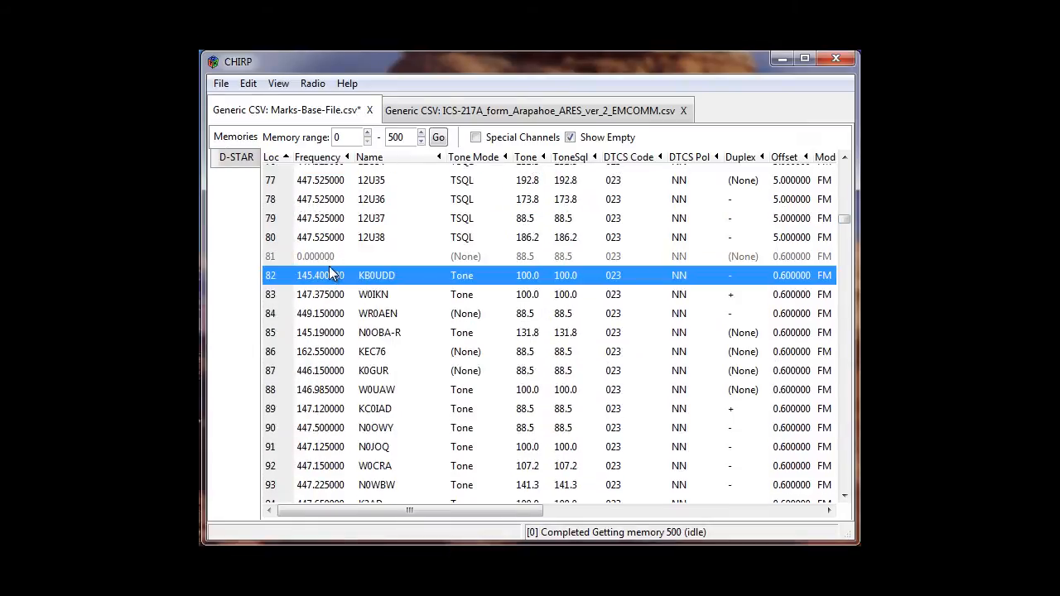
Delete empty location 137 among the imported memories and shift the following memories up.
{"action": "left_click", "coordinate": [324, 375]}
{"action": "key", "text": "Down"}
{"action": "key", "text": "Down"}
{"action": "key", "text": "Down"}
{"action": "key", "text": "Down"}
{"action": "key", "text": "Down"}
{"action": "key", "text": "Down"}
{"action": "key", "text": "Down"}
{"action": "key", "text": "Down"}
{"action": "key", "text": "Down"}
{"action": "key", "text": "Down"}
{"action": "key", "text": "Down"}
{"action": "key", "text": "Down"}
{"action": "key", "text": "Down"}
{"action": "key", "text": "Down"}
{"action": "key", "text": "Down"}
{"action": "key", "text": "Down"}
{"action": "key", "text": "Down"}
{"action": "key", "text": "Down"}
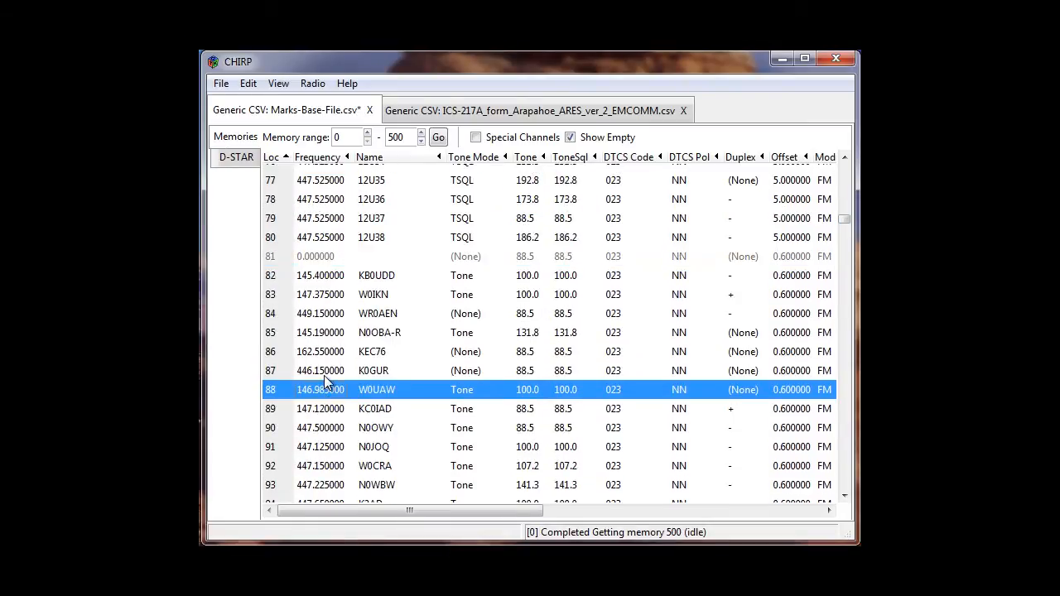
{"action": "key", "text": "Down"}
{"action": "key", "text": "Down"}
{"action": "key", "text": "Down"}
{"action": "key", "text": "Down"}
{"action": "key", "text": "Down"}
{"action": "key", "text": "Down"}
{"action": "key", "text": "Down"}
{"action": "key", "text": "Down"}
{"action": "key", "text": "Down"}
{"action": "key", "text": "Down"}
{"action": "key", "text": "Down"}
{"action": "key", "text": "Down"}
{"action": "key", "text": "Down"}
{"action": "key", "text": "Down"}
{"action": "key", "text": "Down"}
{"action": "key", "text": "Down"}
{"action": "key", "text": "Down"}
{"action": "key", "text": "Down"}
{"action": "key", "text": "Down"}
{"action": "key", "text": "Down"}
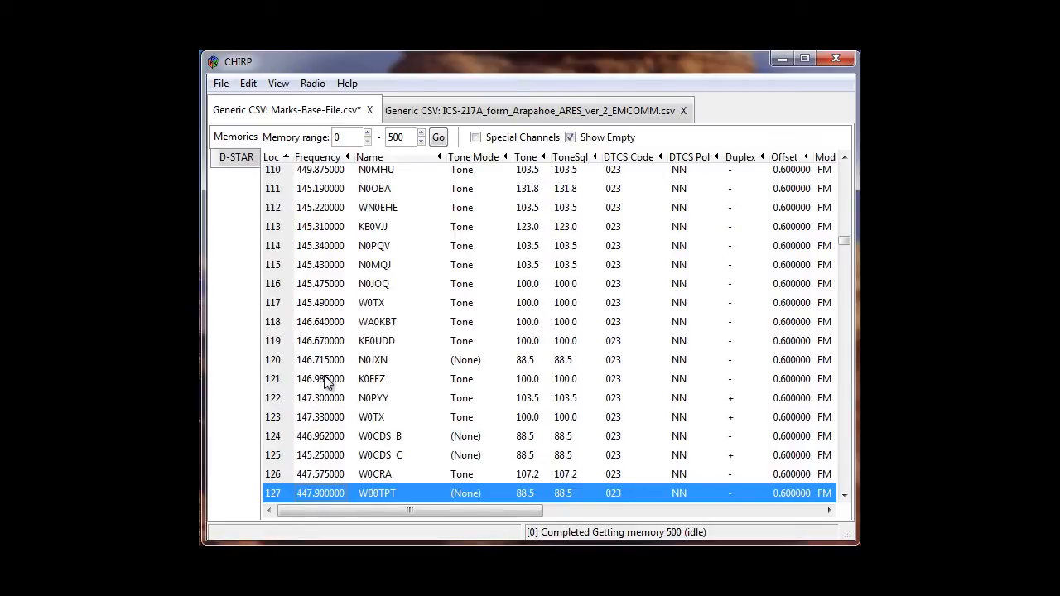
{"action": "key", "text": "Down"}
{"action": "key", "text": "Down"}
{"action": "key", "text": "Down"}
{"action": "key", "text": "Down"}
{"action": "key", "text": "Down"}
{"action": "key", "text": "Down"}
{"action": "key", "text": "Down"}
{"action": "key", "text": "Down"}
{"action": "key", "text": "Down"}
{"action": "key", "text": "Down"}
{"action": "key", "text": "Down"}
{"action": "key", "text": "Down"}
{"action": "key", "text": "Down"}
{"action": "key", "text": "Down"}
{"action": "key", "text": "Down"}
{"action": "key", "text": "Up"}
{"action": "key", "text": "Up"}
{"action": "key", "text": "Up"}
{"action": "key", "text": "Up"}
{"action": "key", "text": "Up"}
{"action": "key", "text": "Up"}
{"action": "key", "text": "Up"}
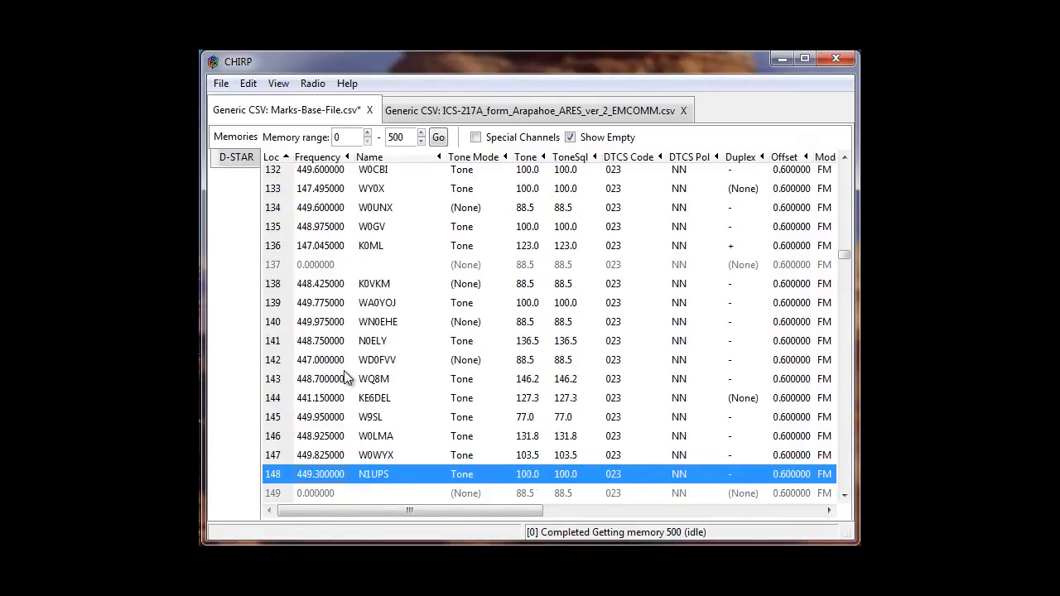
{"action": "key", "text": "Up"}
{"action": "key", "text": "Up"}
{"action": "key", "text": "Up"}
{"action": "key", "text": "Up"}
{"action": "key", "text": "Up"}
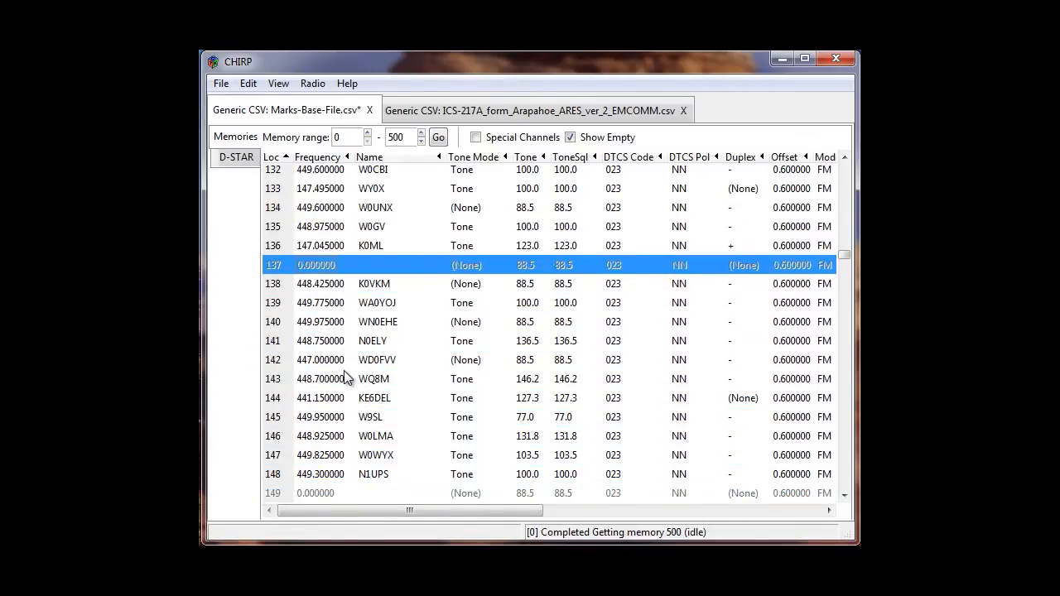
{"action": "right_click", "coordinate": [306, 265]}
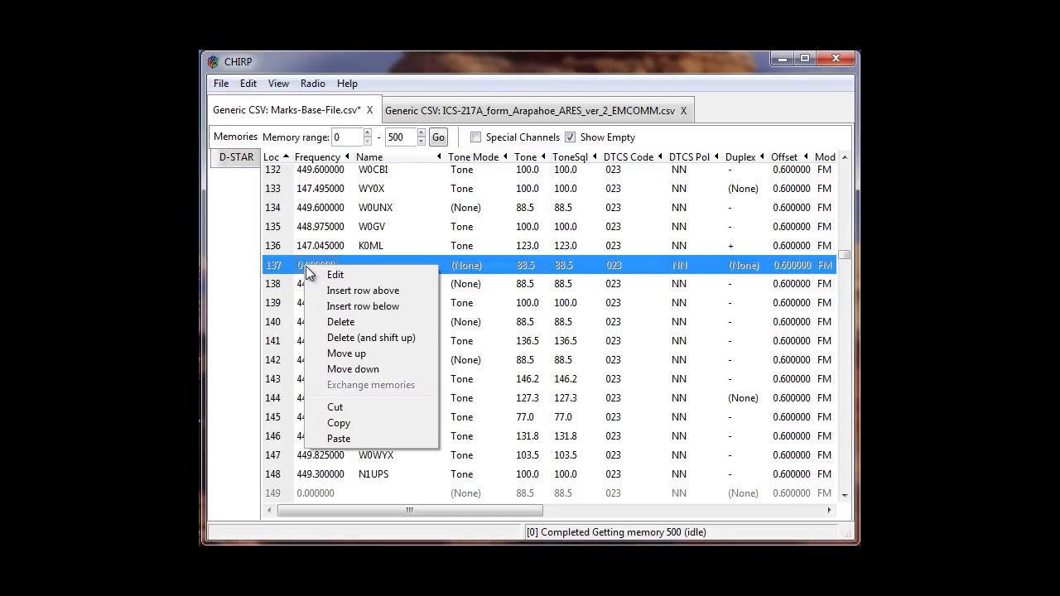
{"action": "left_click", "coordinate": [369, 340]}
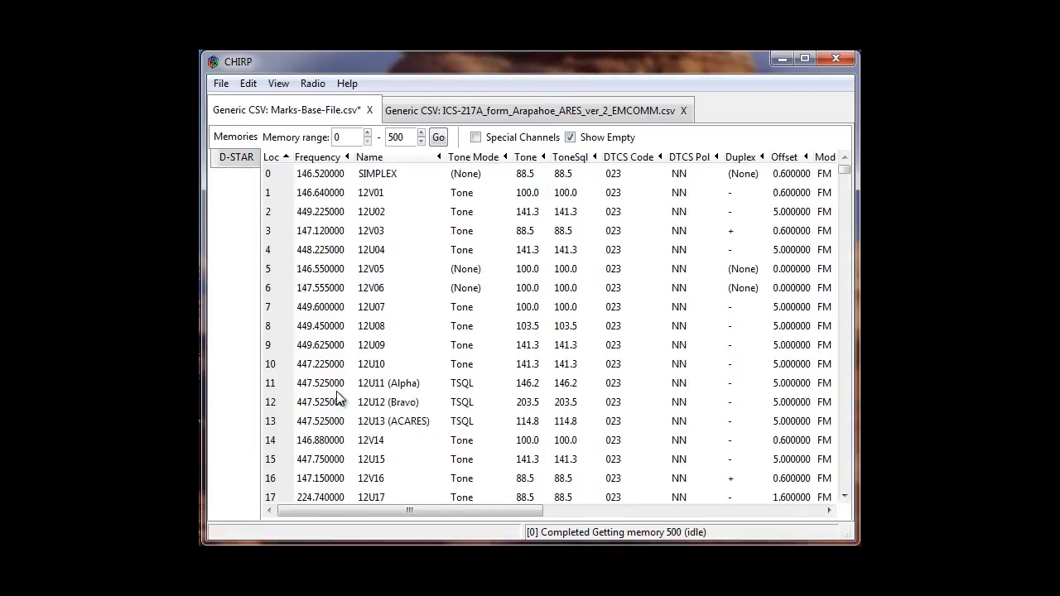
Try to delete empty locations 148 and 149 together and shift the following memories up.
{"action": "left_click", "coordinate": [337, 392]}
{"action": "scroll", "coordinate": [338, 390], "scroll_direction": "down", "scroll_amount": 10}
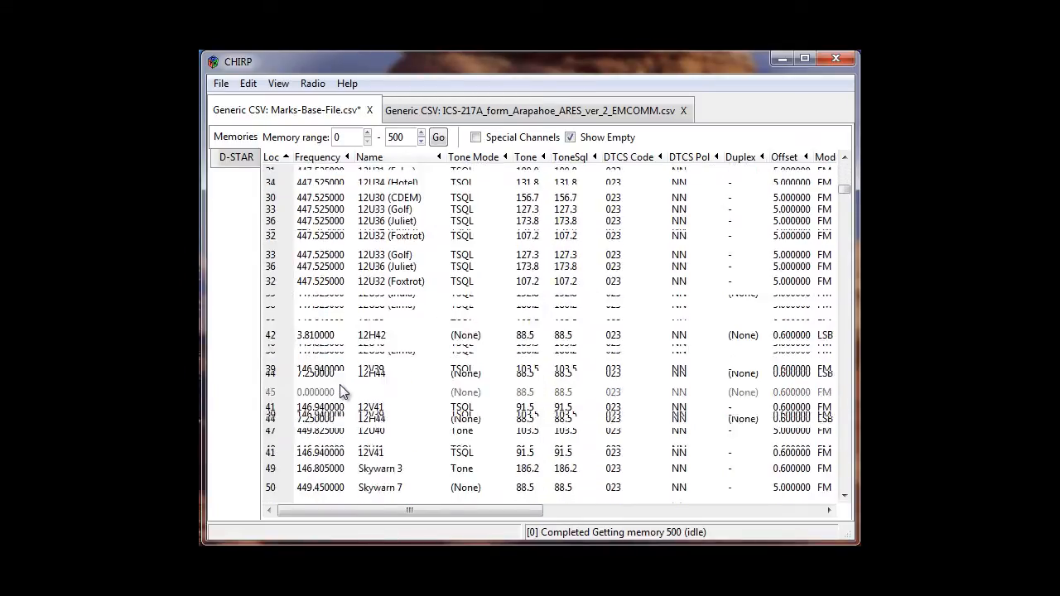
{"action": "scroll", "coordinate": [339, 385], "scroll_direction": "down", "scroll_amount": 15}
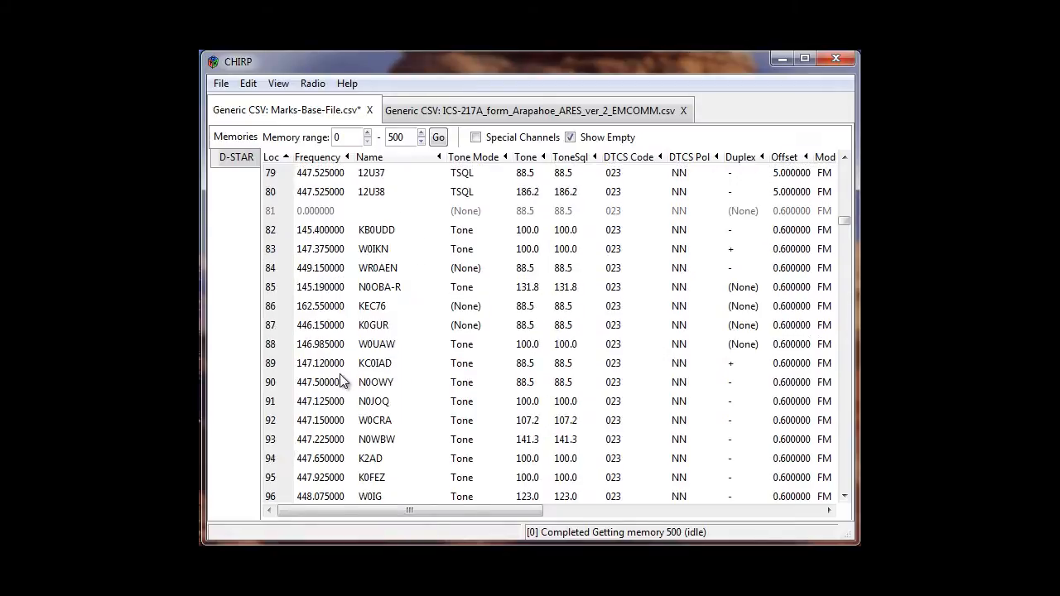
{"action": "left_click", "coordinate": [344, 369]}
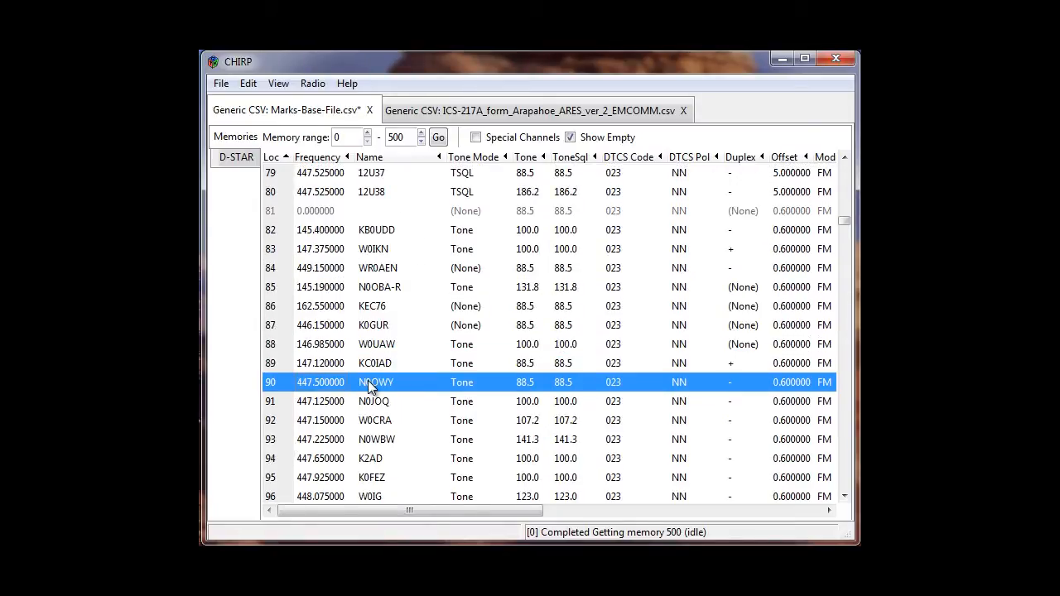
{"action": "scroll", "coordinate": [370, 386], "scroll_direction": "down", "scroll_amount": 6}
{"action": "key", "text": "Down"}
{"action": "key", "text": "Down"}
{"action": "key", "text": "Down"}
{"action": "key", "text": "Down"}
{"action": "key", "text": "Down"}
{"action": "key", "text": "Down"}
{"action": "key", "text": "Down"}
{"action": "key", "text": "Down"}
{"action": "key", "text": "Down"}
{"action": "key", "text": "Down"}
{"action": "key", "text": "Down"}
{"action": "key", "text": "Down"}
{"action": "key", "text": "Down"}
{"action": "key", "text": "Down"}
{"action": "key", "text": "Down"}
{"action": "key", "text": "Down"}
{"action": "key", "text": "Down"}
{"action": "key", "text": "Down"}
{"action": "key", "text": "Down"}
{"action": "key", "text": "Down"}
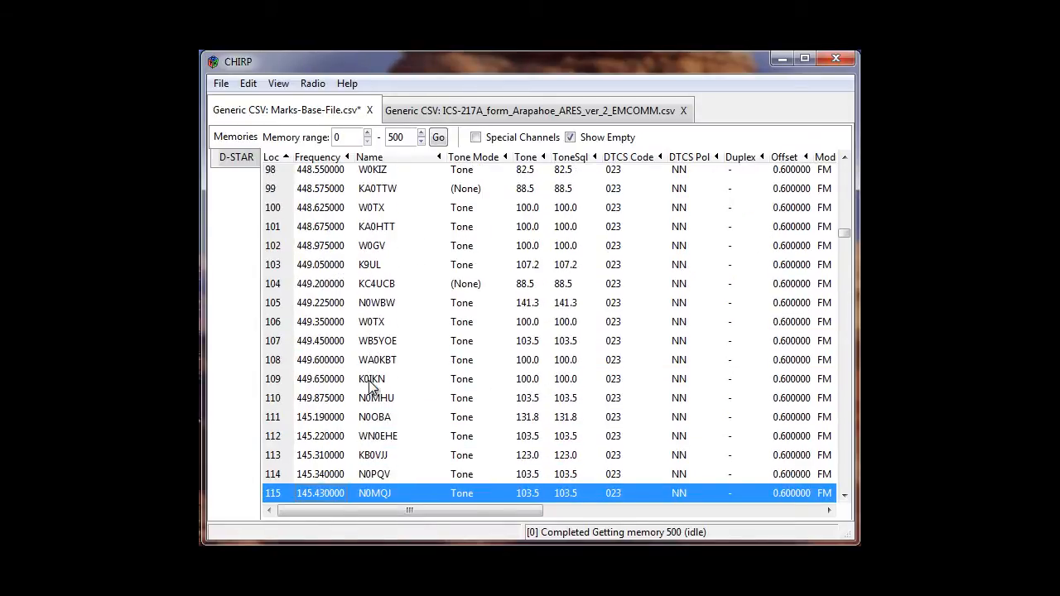
{"action": "key", "text": "Down"}
{"action": "key", "text": "Down"}
{"action": "key", "text": "Down"}
{"action": "key", "text": "Down"}
{"action": "key", "text": "Down"}
{"action": "key", "text": "Down"}
{"action": "key", "text": "Down"}
{"action": "key", "text": "Down"}
{"action": "key", "text": "Down"}
{"action": "key", "text": "Down"}
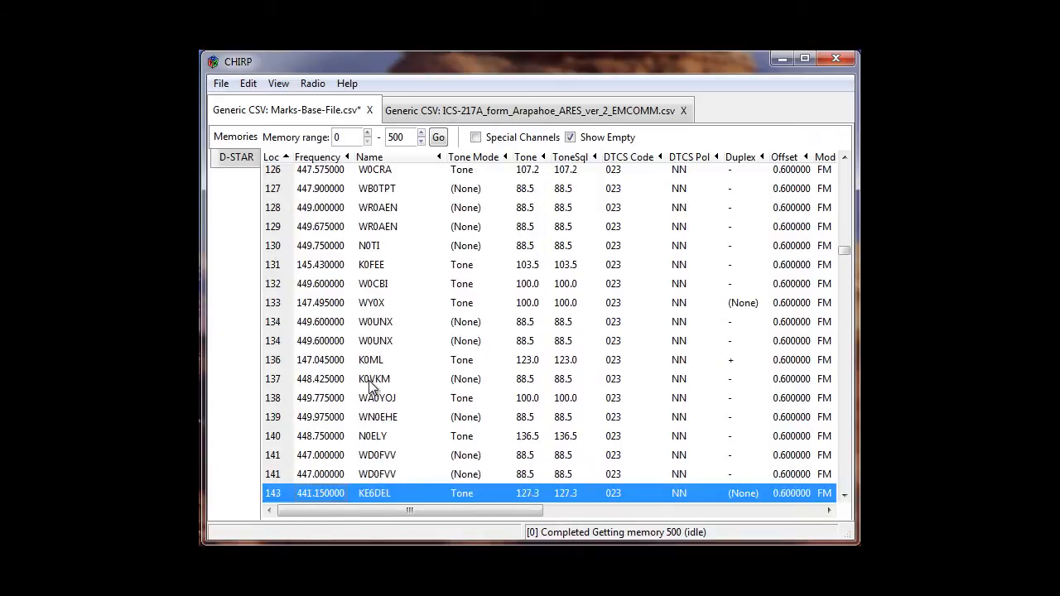
{"action": "key", "text": "Up"}
{"action": "key", "text": "Up"}
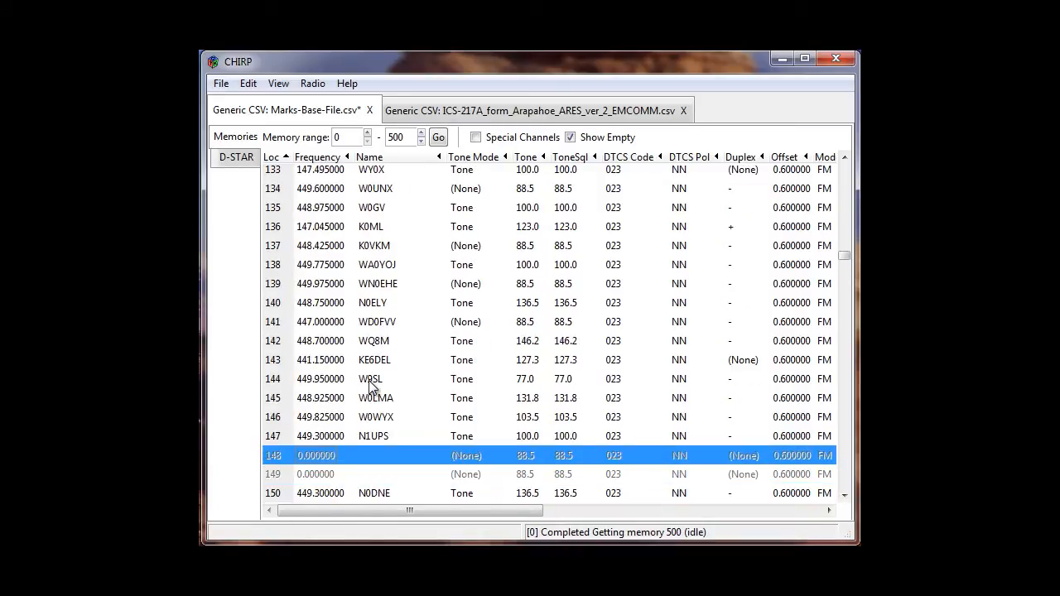
{"action": "key", "text": "shift+Down"}
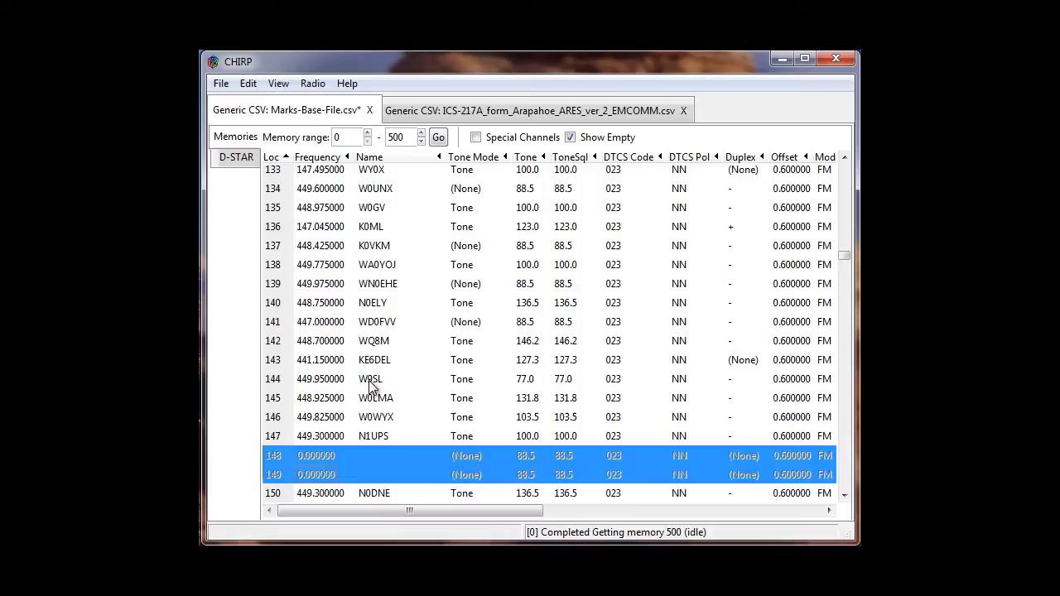
{"action": "right_click", "coordinate": [305, 462]}
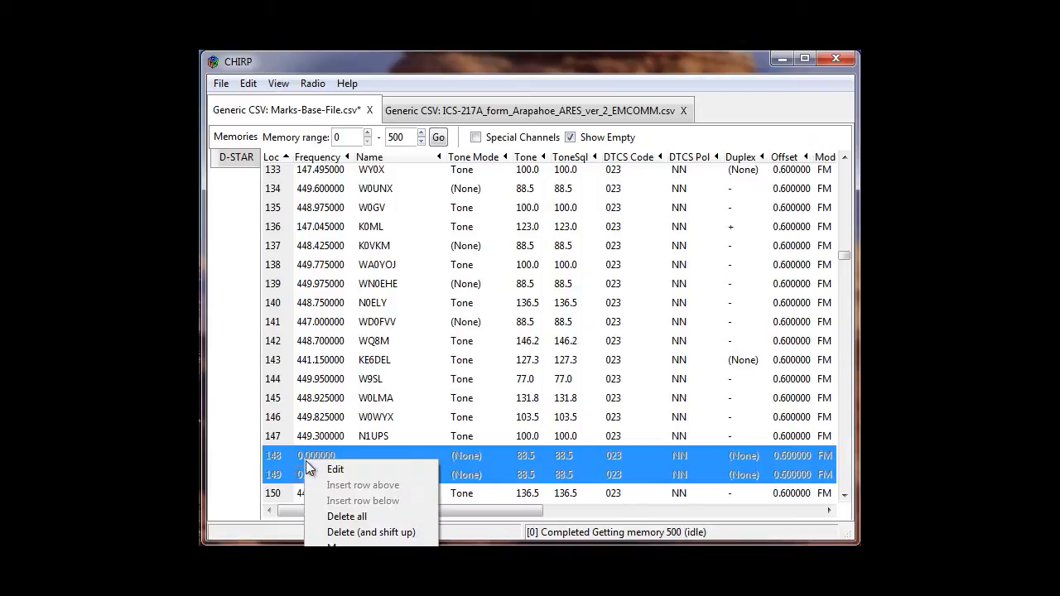
{"action": "left_click", "coordinate": [358, 533]}
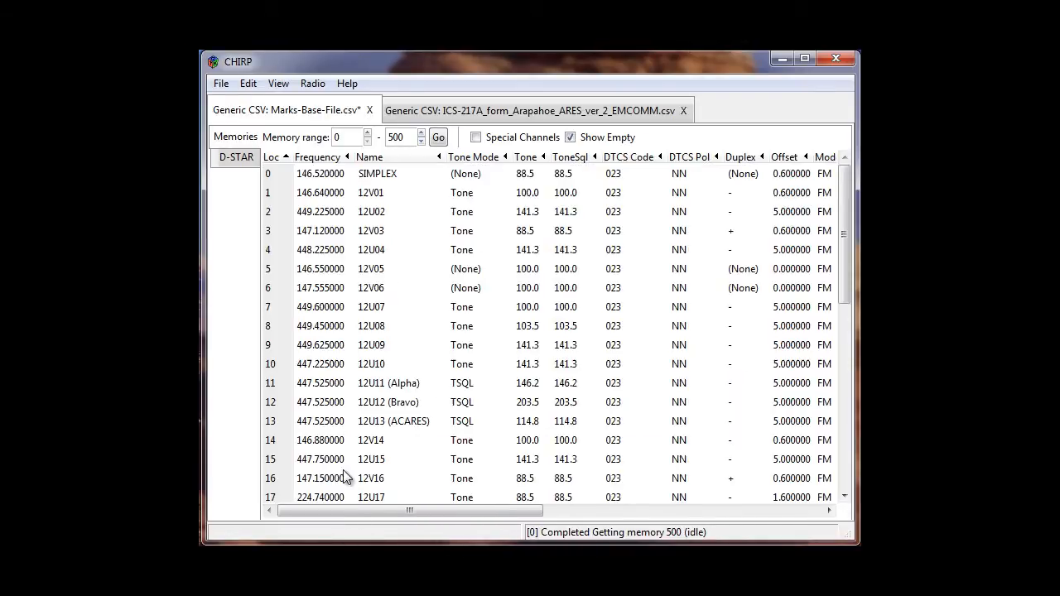
Delete empty location 148 on its own and shift the following memories up.
{"action": "scroll", "coordinate": [311, 478], "scroll_direction": "down", "scroll_amount": 3}
{"action": "scroll", "coordinate": [311, 478], "scroll_direction": "down", "scroll_amount": 20}
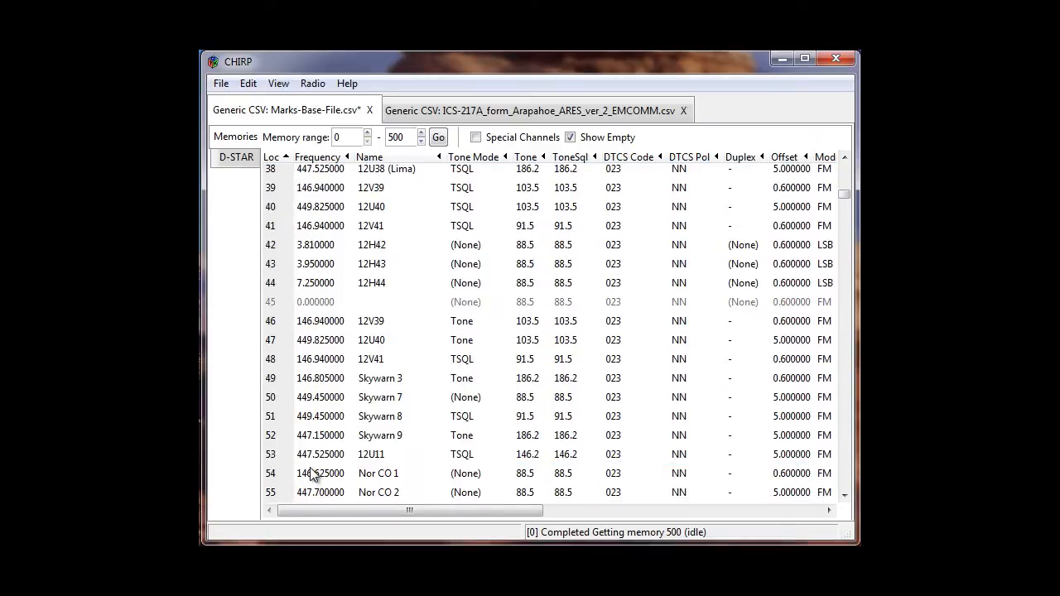
{"action": "scroll", "coordinate": [313, 472], "scroll_direction": "down", "scroll_amount": 8}
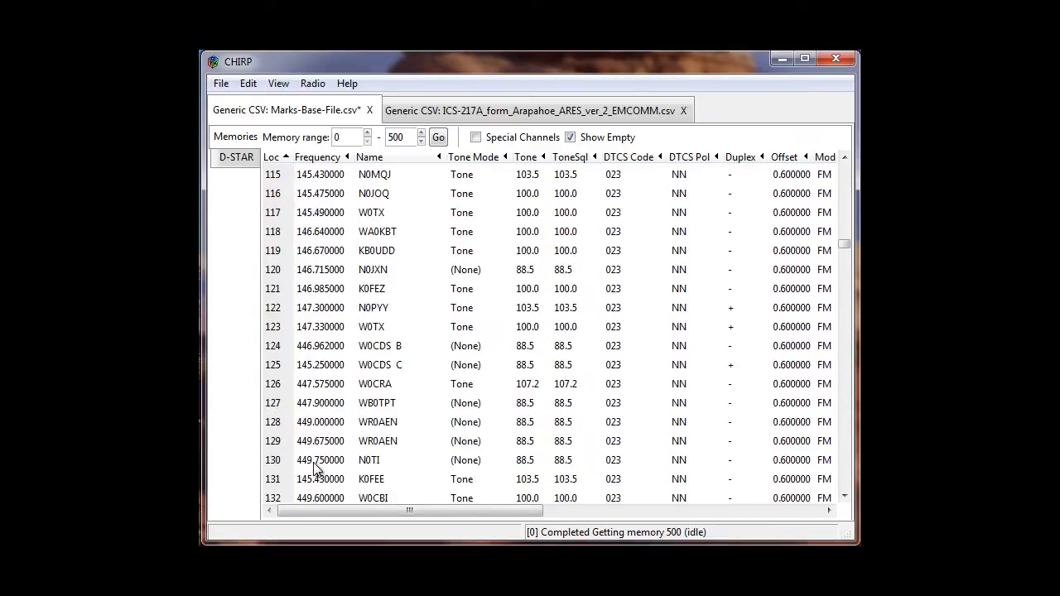
{"action": "scroll", "coordinate": [316, 462], "scroll_direction": "down", "scroll_amount": 6}
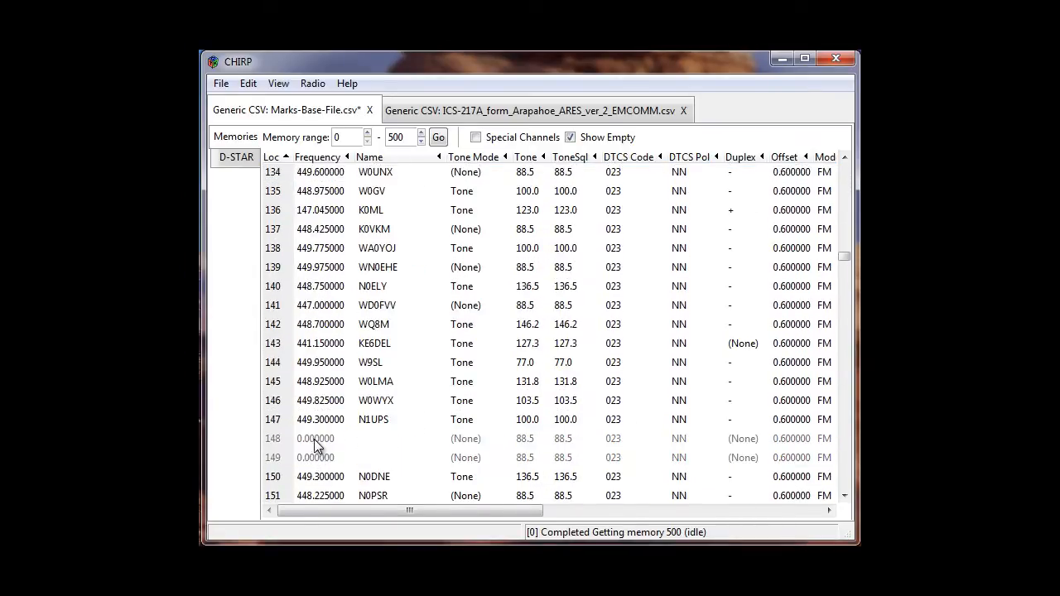
{"action": "left_click", "coordinate": [312, 439]}
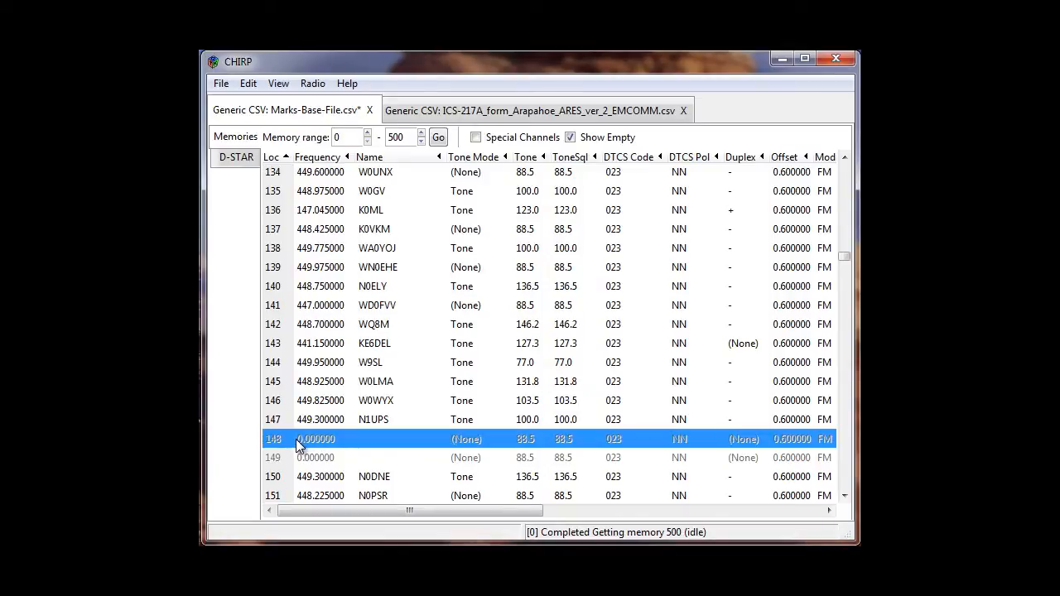
{"action": "right_click", "coordinate": [294, 440]}
{"action": "left_click", "coordinate": [319, 507]}
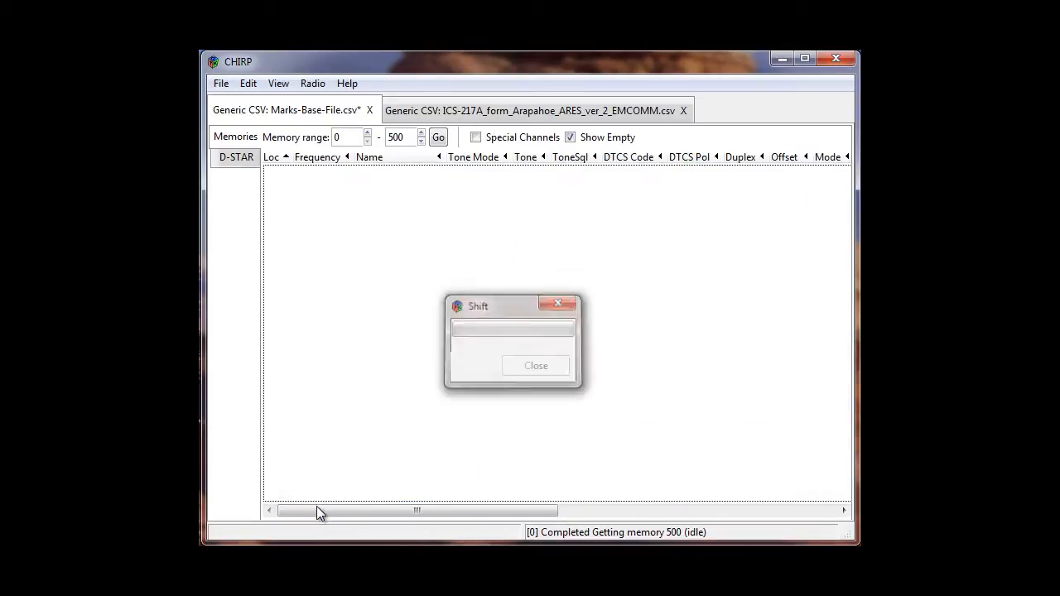
Select memories 150 through 208 and move them up two locations to fill empty locations 148 and 149.
{"action": "left_click", "coordinate": [307, 475]}
{"action": "scroll", "coordinate": [309, 477], "scroll_direction": "down", "scroll_amount": 6}
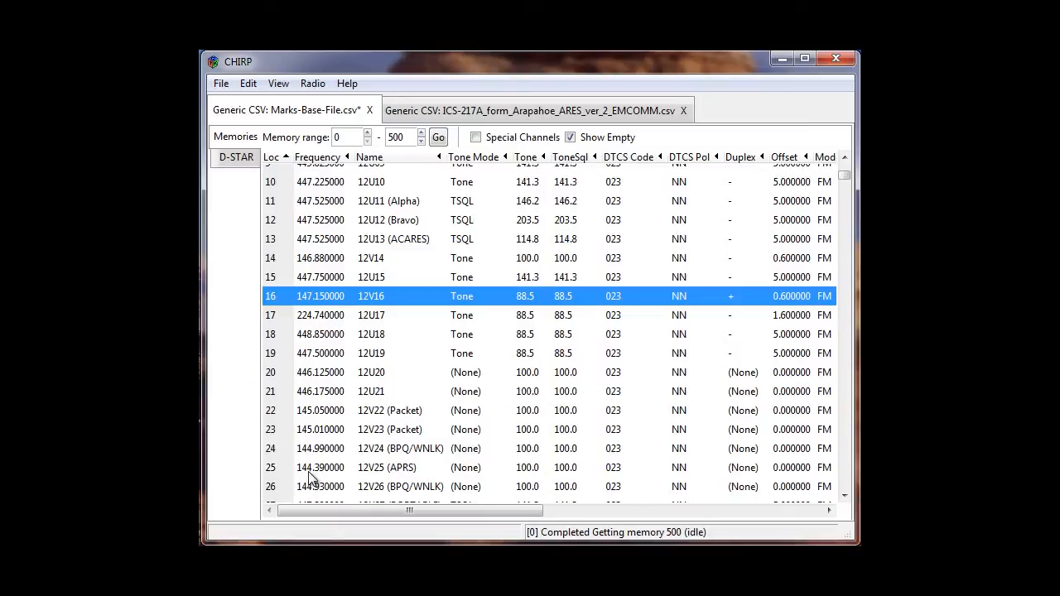
{"action": "scroll", "coordinate": [309, 473], "scroll_direction": "down", "scroll_amount": 20}
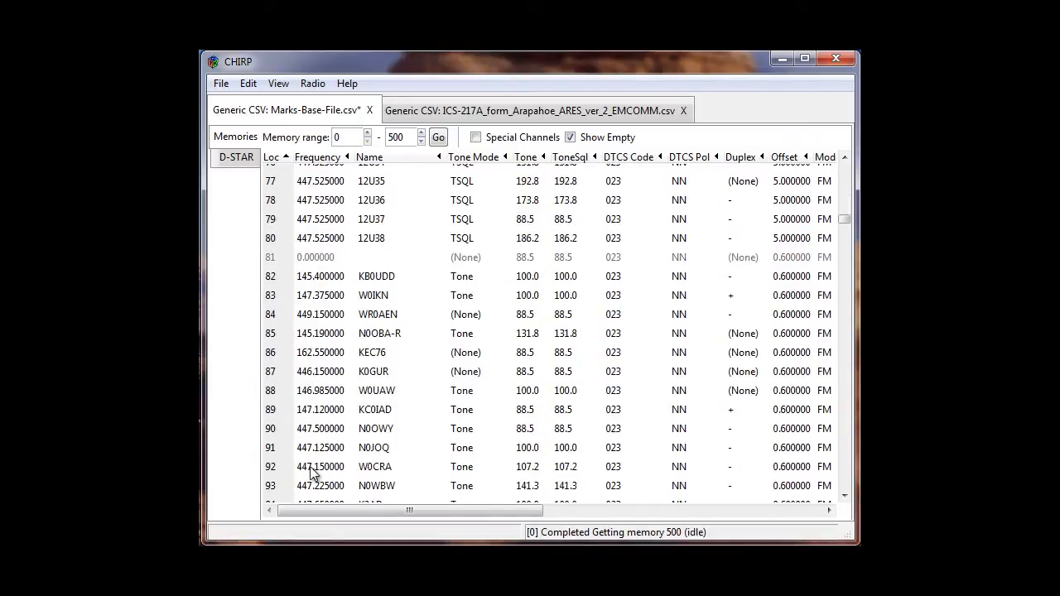
{"action": "scroll", "coordinate": [312, 469], "scroll_direction": "down", "scroll_amount": 10}
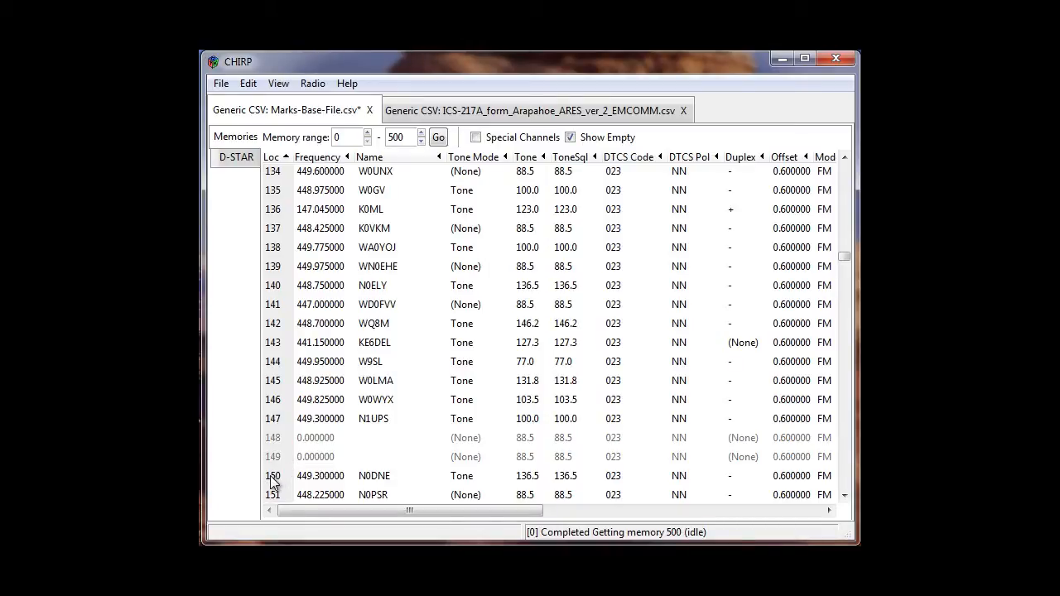
{"action": "left_click", "coordinate": [273, 480]}
{"action": "left_click_drag", "start_coordinate": [277, 485], "coordinate": [395, 471]}
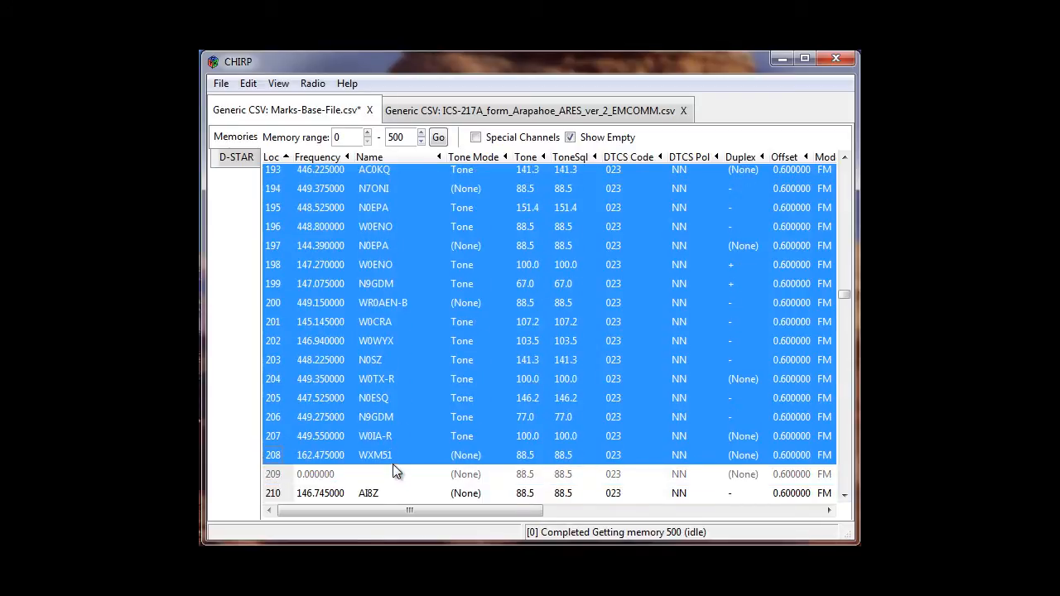
{"action": "right_click", "coordinate": [324, 361]}
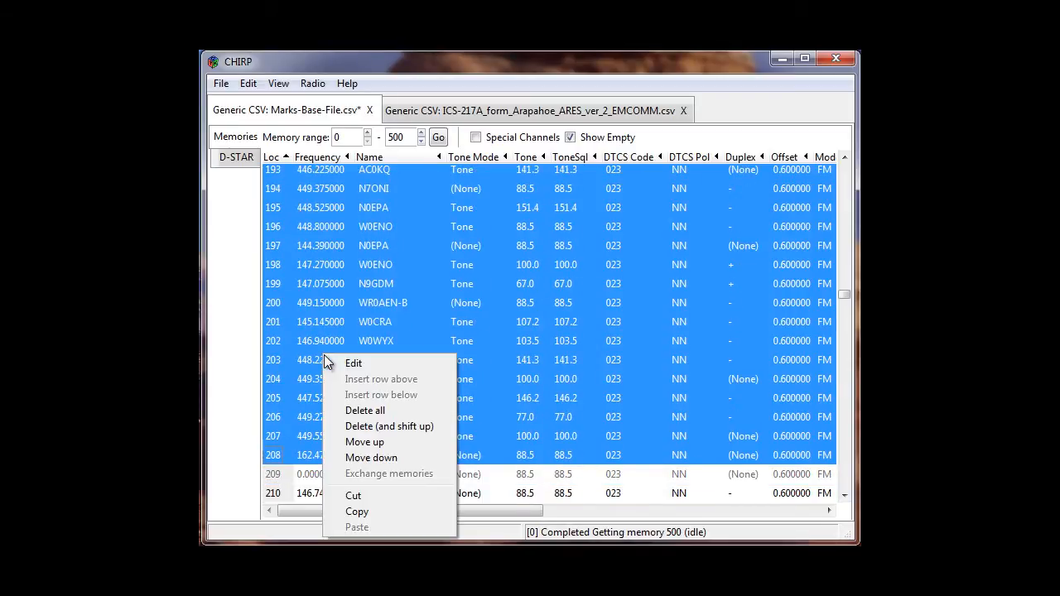
{"action": "left_click", "coordinate": [361, 442]}
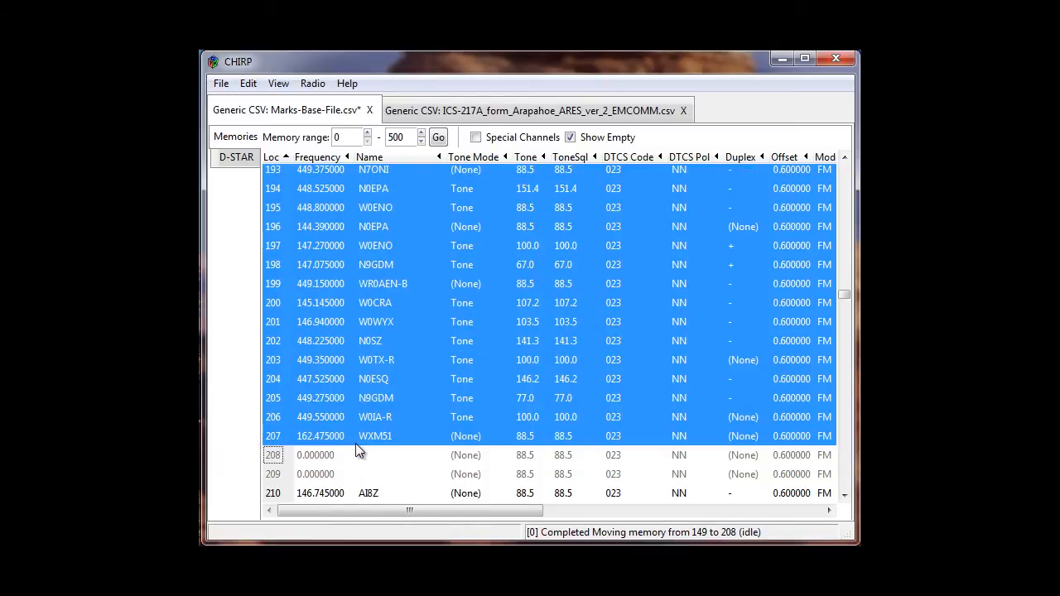
{"action": "right_click", "coordinate": [335, 312]}
{"action": "left_click", "coordinate": [363, 396]}
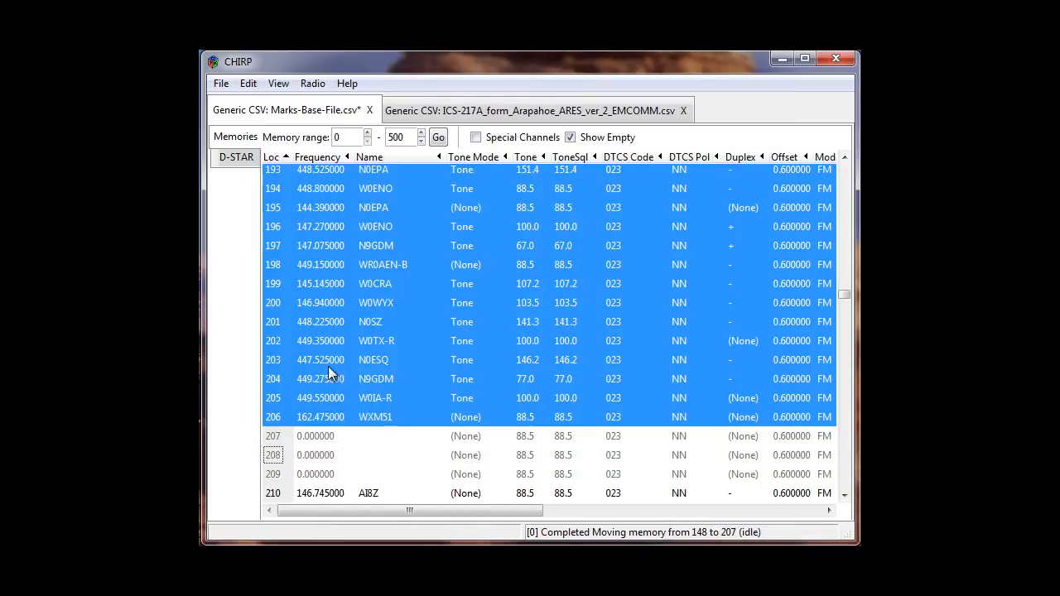
Examine the moved memories around location 148 and the list beyond for remaining empty locations.
{"action": "left_click", "coordinate": [323, 359]}
{"action": "scroll", "coordinate": [321, 361], "scroll_direction": "up", "scroll_amount": 10}
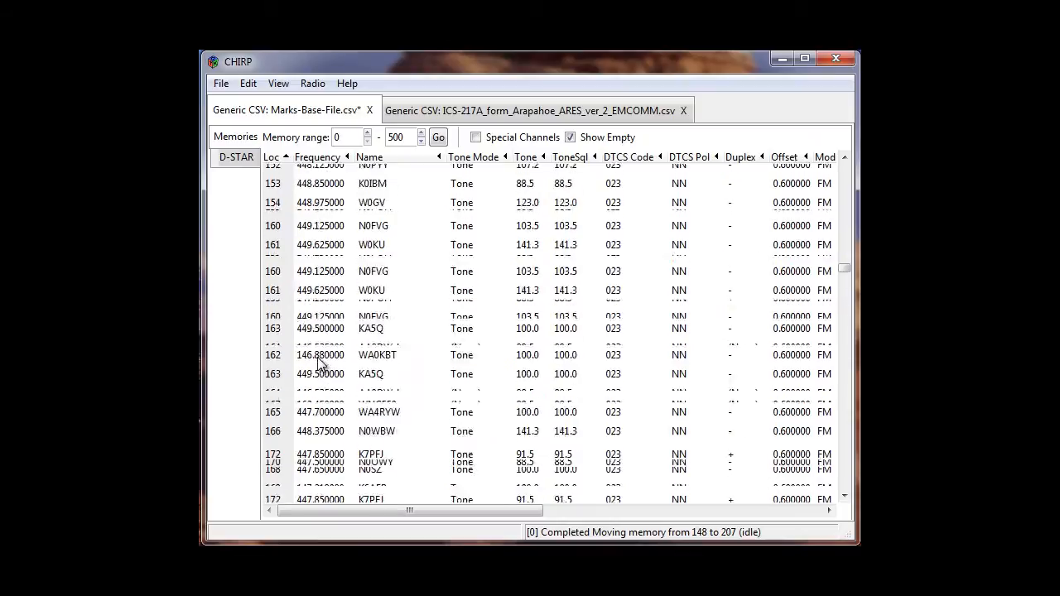
{"action": "scroll", "coordinate": [319, 364], "scroll_direction": "up", "scroll_amount": 2}
{"action": "left_click", "coordinate": [317, 230]}
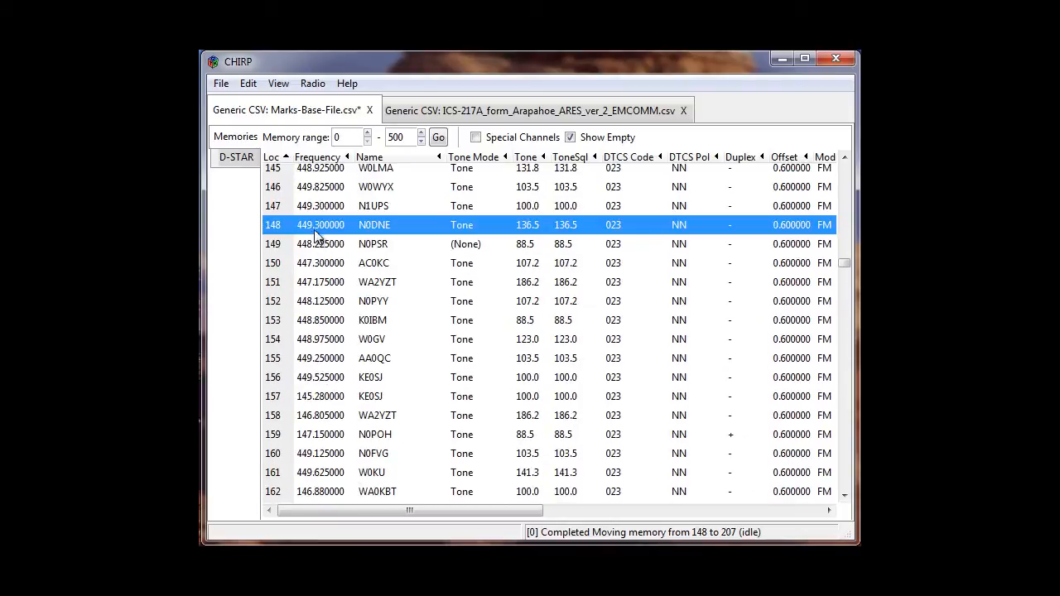
{"action": "key", "text": "Up"}
{"action": "key", "text": "Up"}
{"action": "key", "text": "Up"}
{"action": "key", "text": "Down"}
{"action": "key", "text": "Down"}
{"action": "key", "text": "Down"}
{"action": "left_click", "coordinate": [365, 354]}
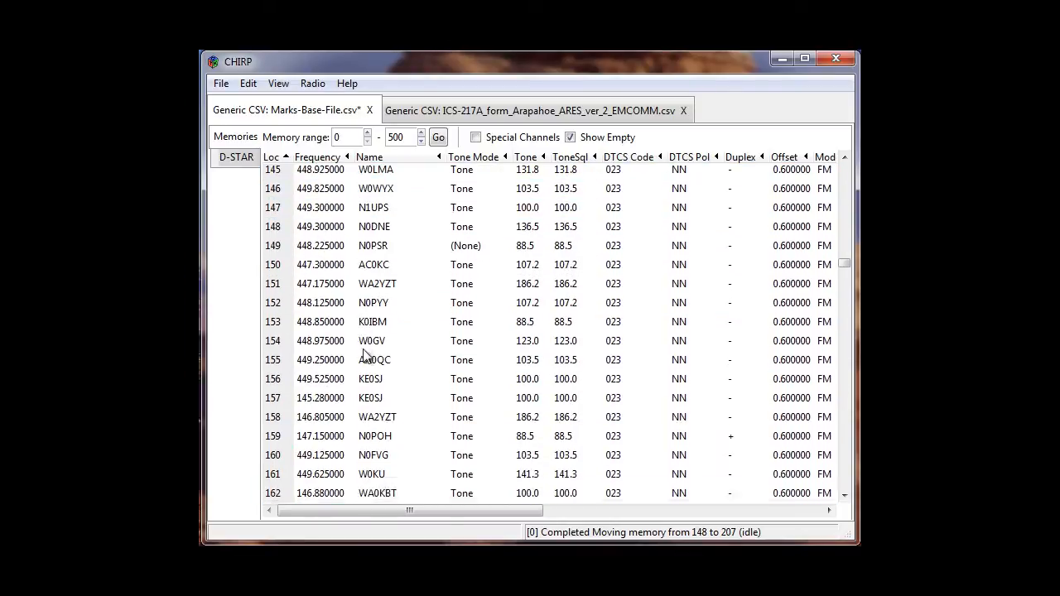
{"action": "key", "text": "Down"}
{"action": "key", "text": "Down"}
{"action": "key", "text": "Down"}
{"action": "key", "text": "Down"}
{"action": "key", "text": "Down"}
{"action": "key", "text": "Down"}
{"action": "key", "text": "Down"}
{"action": "key", "text": "Down"}
{"action": "key", "text": "Down"}
{"action": "key", "text": "Down"}
{"action": "key", "text": "Down"}
{"action": "key", "text": "Down"}
{"action": "key", "text": "Down"}
{"action": "key", "text": "Down"}
{"action": "key", "text": "Down"}
{"action": "key", "text": "Down"}
{"action": "key", "text": "Down"}
{"action": "key", "text": "Down"}
{"action": "key", "text": "Down"}
{"action": "key", "text": "Down"}
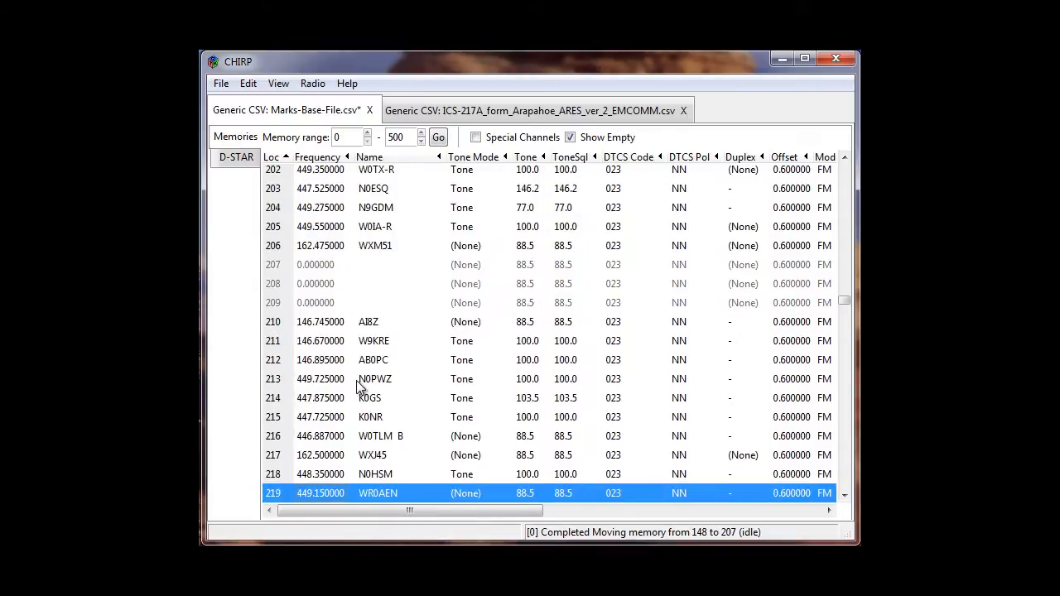
Select memories 210 through 233 and move them up three locations to fill empty locations 207 through 209.
{"action": "left_click", "coordinate": [296, 328]}
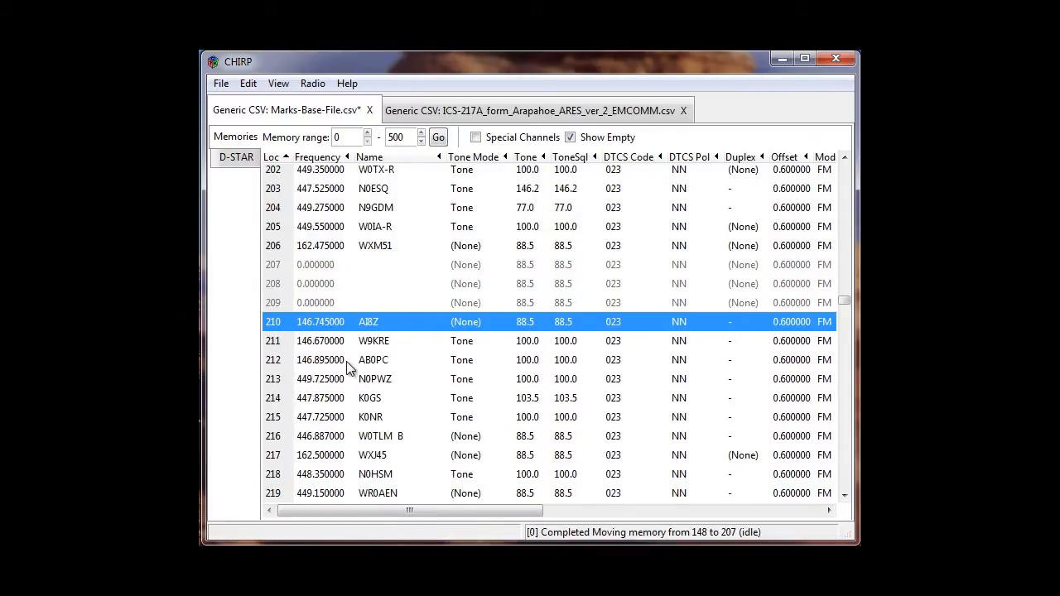
{"action": "key", "text": "shift+Down"}
{"action": "key", "text": "shift+Down"}
{"action": "key", "text": "shift+Down"}
{"action": "key", "text": "shift+Down"}
{"action": "key", "text": "shift+Down"}
{"action": "key", "text": "shift+Down"}
{"action": "key", "text": "shift+Down"}
{"action": "key", "text": "shift+Down"}
{"action": "key", "text": "shift+Down"}
{"action": "key", "text": "shift+Down"}
{"action": "key", "text": "shift+Down"}
{"action": "key", "text": "shift+Down"}
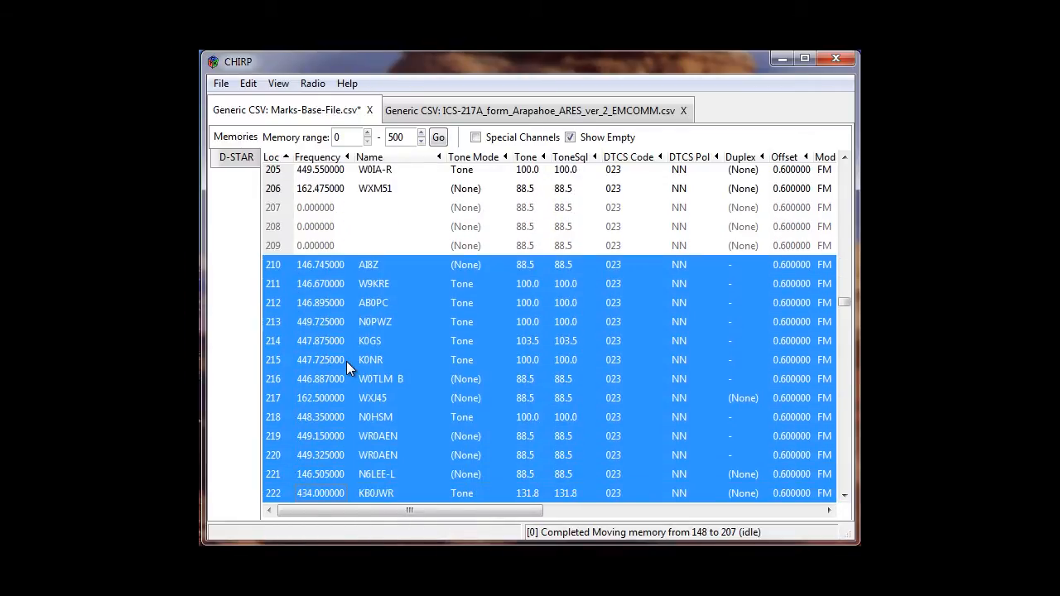
{"action": "key", "text": "shift+Down"}
{"action": "key", "text": "shift+Down"}
{"action": "key", "text": "shift+Down"}
{"action": "key", "text": "shift+Down"}
{"action": "key", "text": "shift+Down"}
{"action": "key", "text": "shift+Down"}
{"action": "key", "text": "shift+Down"}
{"action": "key", "text": "shift+Down"}
{"action": "key", "text": "shift+Down"}
{"action": "key", "text": "shift+Down"}
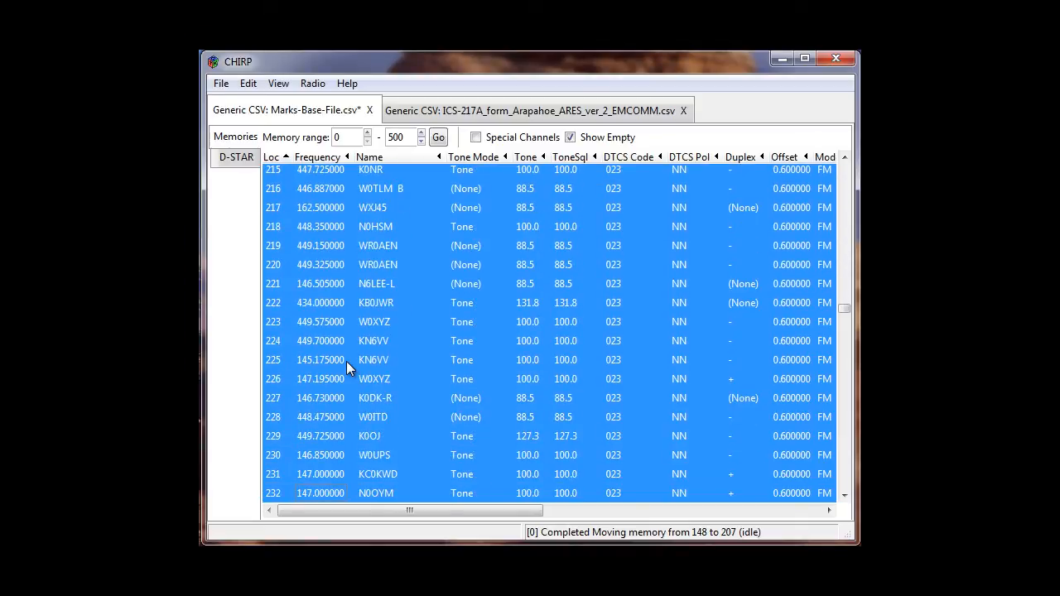
{"action": "key", "text": "shift+Down"}
{"action": "key", "text": "shift+Down"}
{"action": "key", "text": "shift+Down"}
{"action": "key", "text": "shift+Down"}
{"action": "key", "text": "shift+Down"}
{"action": "key", "text": "shift+Down"}
{"action": "key", "text": "shift+Down"}
{"action": "key", "text": "shift+Down"}
{"action": "key", "text": "shift+Down"}
{"action": "key", "text": "shift+Down"}
{"action": "key", "text": "shift+Up"}
{"action": "key", "text": "shift+Up"}
{"action": "key", "text": "shift+Up"}
{"action": "key", "text": "shift+Up"}
{"action": "key", "text": "shift+Up"}
{"action": "key", "text": "shift+Up"}
{"action": "key", "text": "shift+Up"}
{"action": "key", "text": "shift+Up"}
{"action": "key", "text": "shift+Up"}
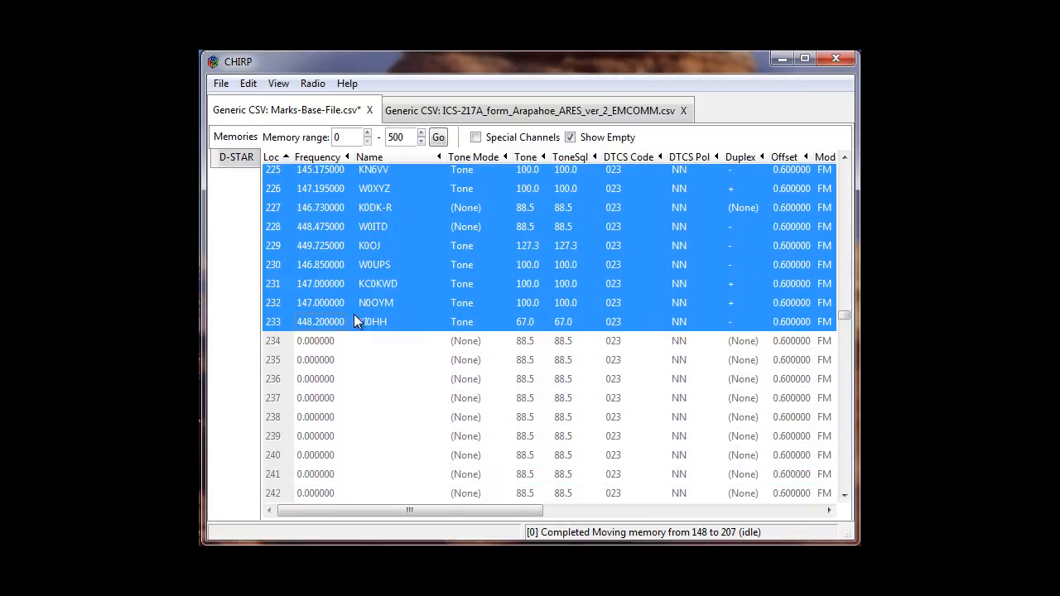
{"action": "right_click", "coordinate": [378, 233]}
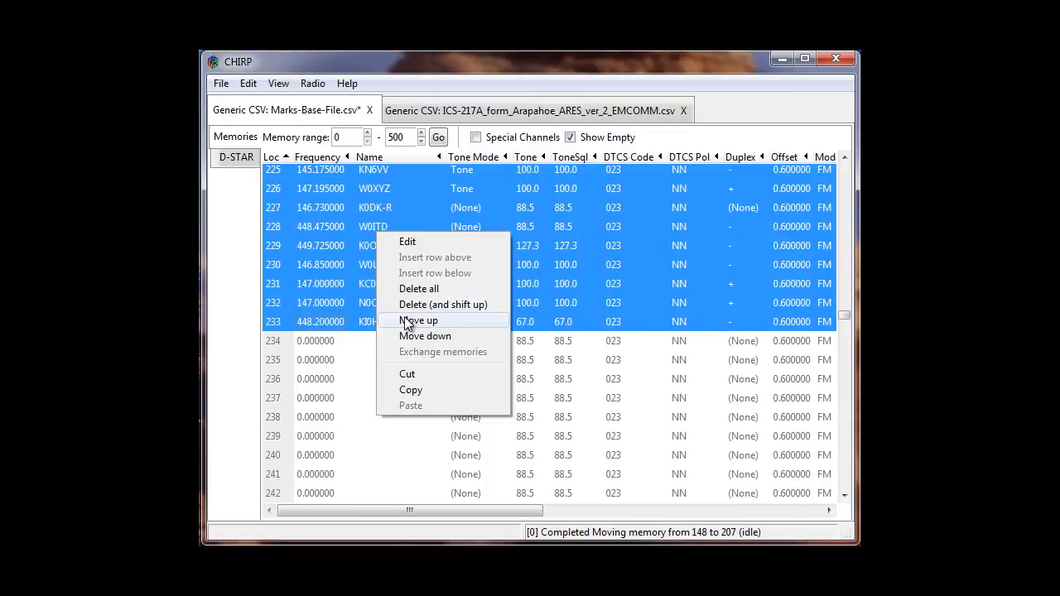
{"action": "left_click", "coordinate": [406, 321]}
{"action": "right_click", "coordinate": [351, 255]}
{"action": "left_click", "coordinate": [384, 341]}
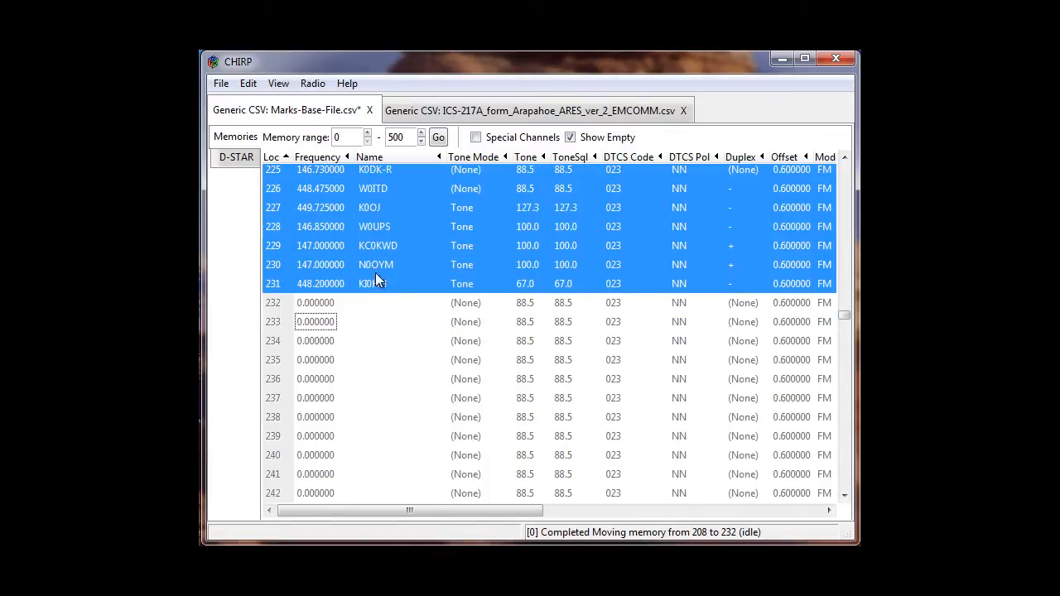
{"action": "right_click", "coordinate": [365, 251]}
{"action": "left_click", "coordinate": [389, 341]}
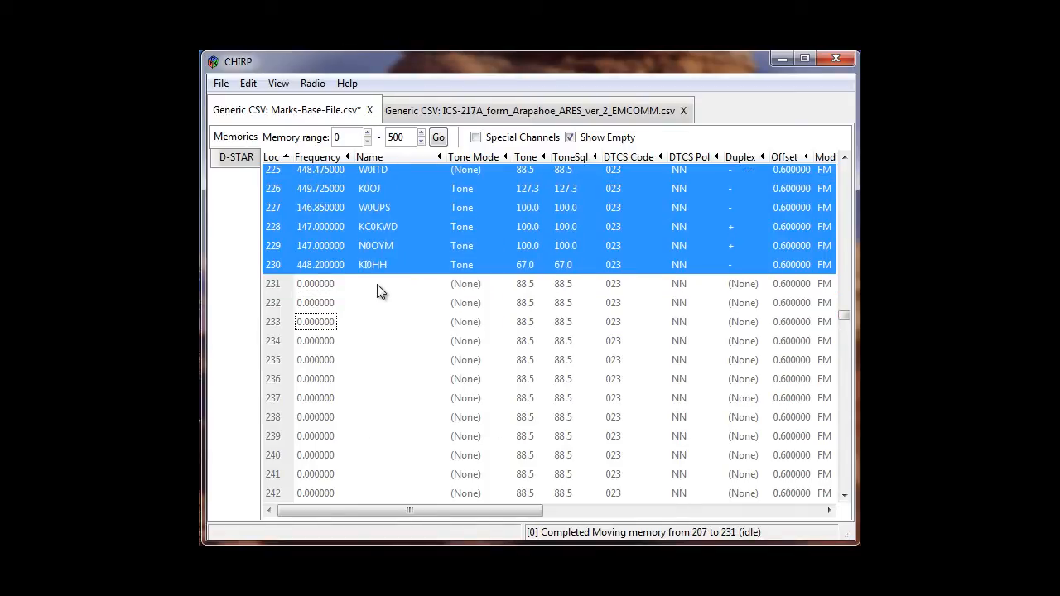
{"action": "scroll", "coordinate": [379, 290], "scroll_direction": "up", "scroll_amount": 9}
{"action": "left_click", "coordinate": [351, 334]}
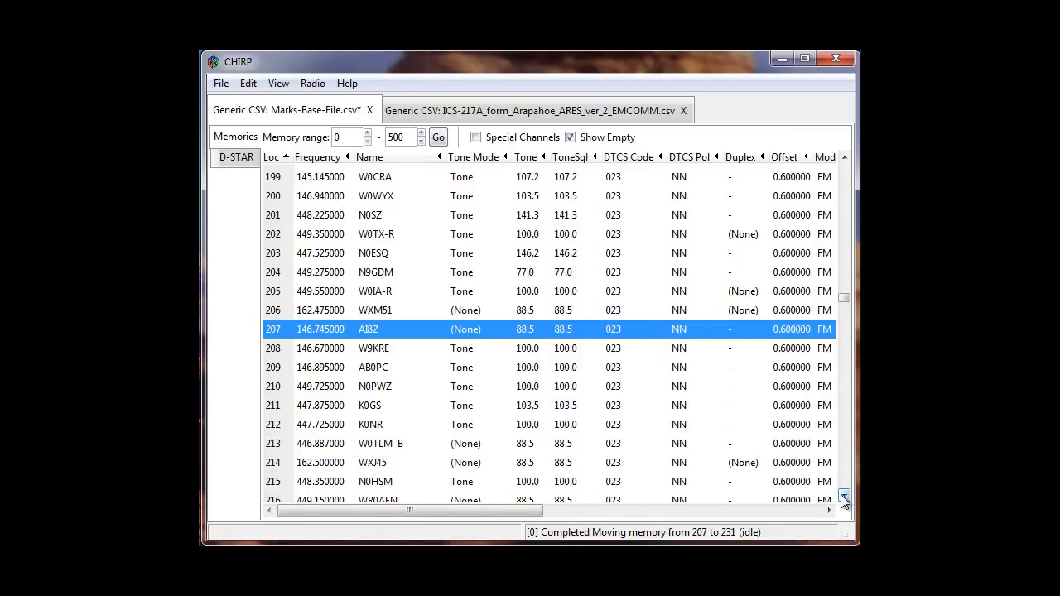
{"action": "left_click_drag", "start_coordinate": [843, 498], "coordinate": [843, 498]}
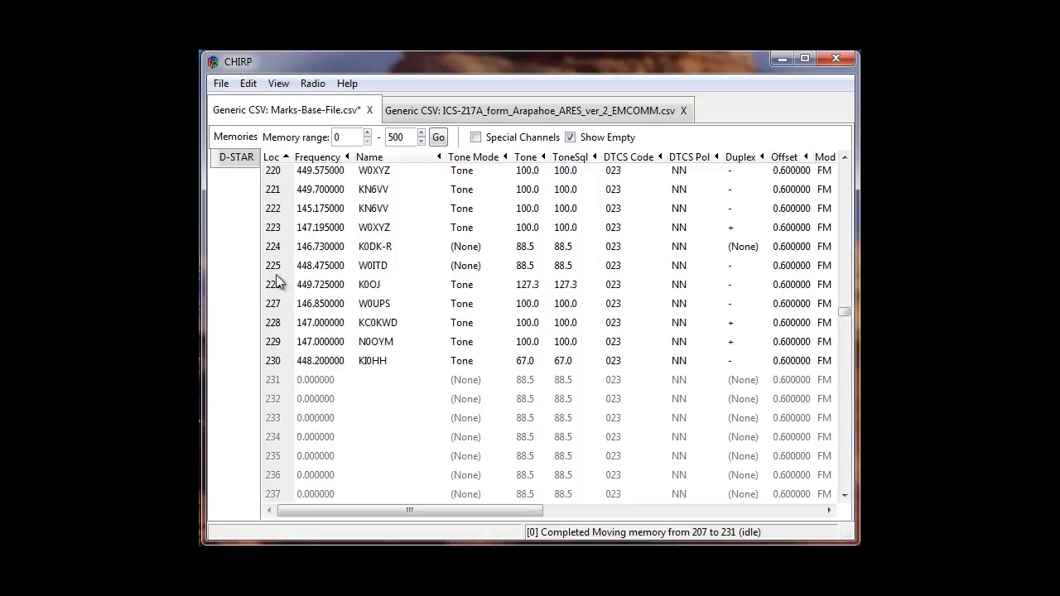
Save the memory list over the existing Marks-Base-File CSV and close the ICS-217A_form_Arapahoe_ARES_ver_2_EMCOMM.csv file.
{"action": "left_click", "coordinate": [221, 83]}
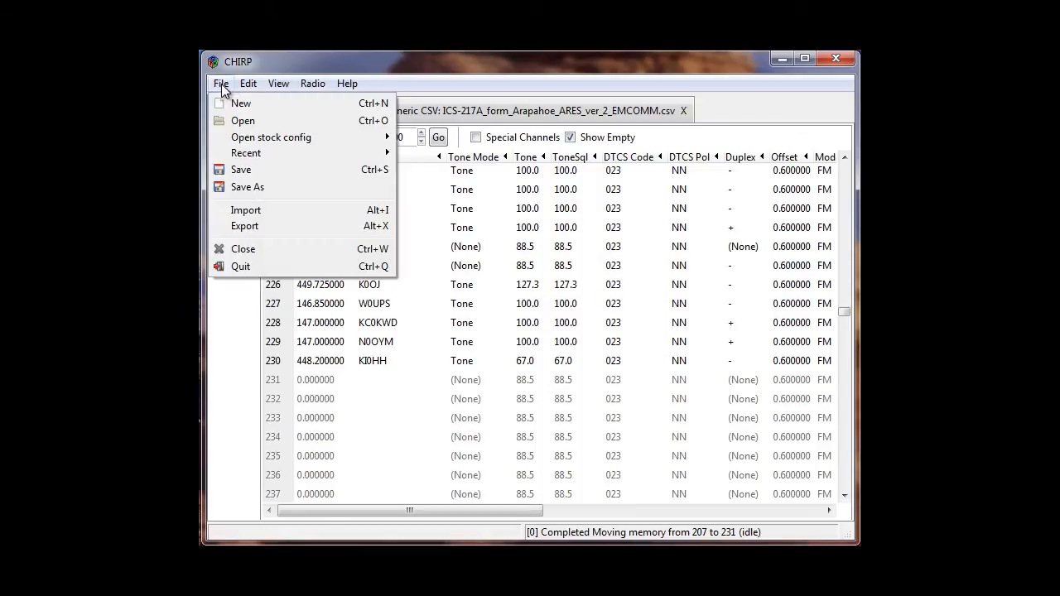
{"action": "left_click", "coordinate": [247, 186]}
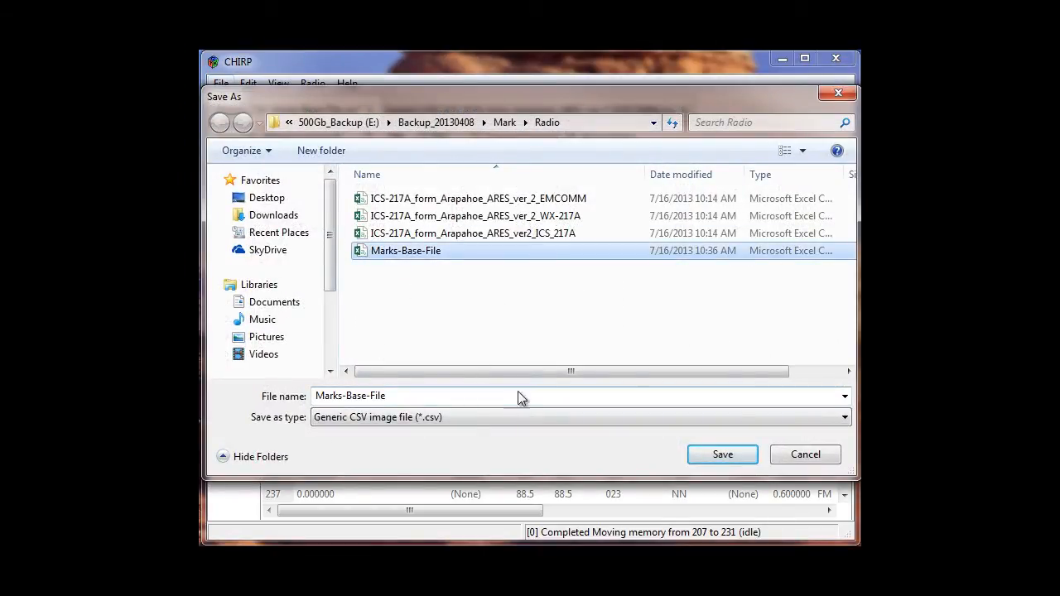
{"action": "left_click", "coordinate": [718, 461]}
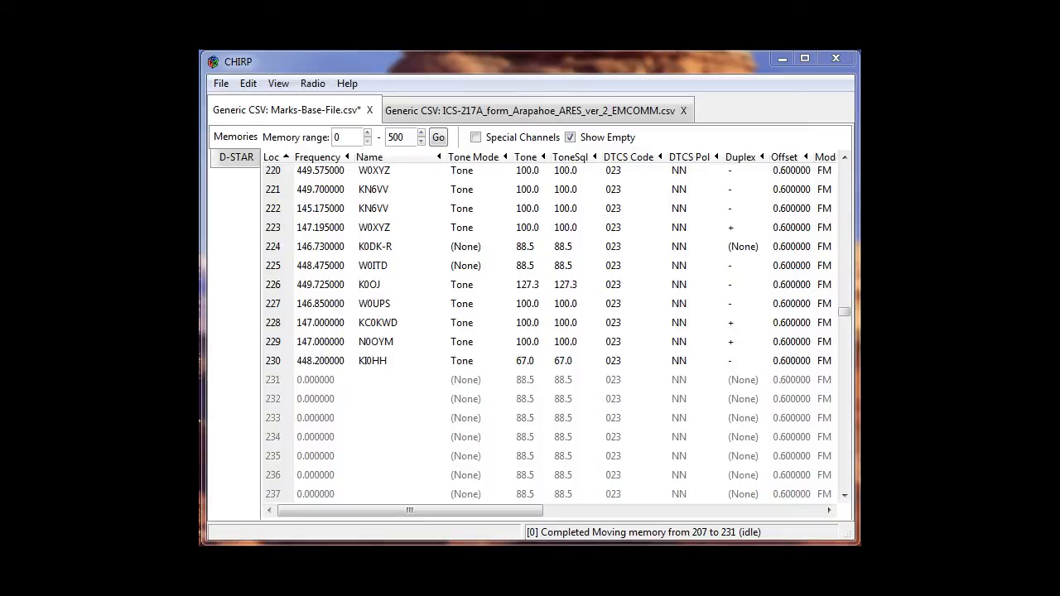
{"action": "left_click", "coordinate": [290, 400]}
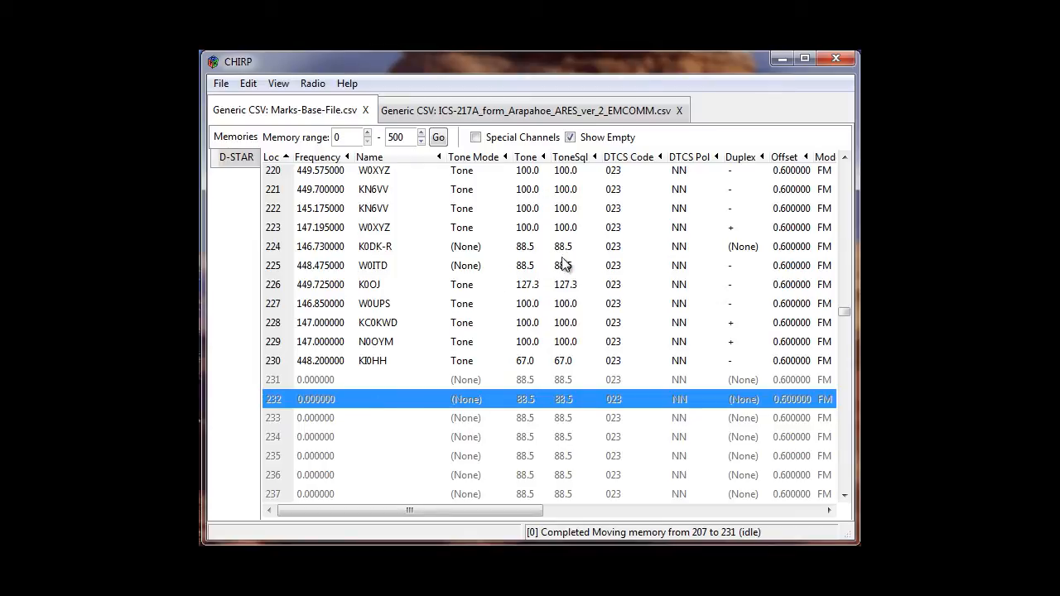
{"action": "left_click", "coordinate": [674, 111]}
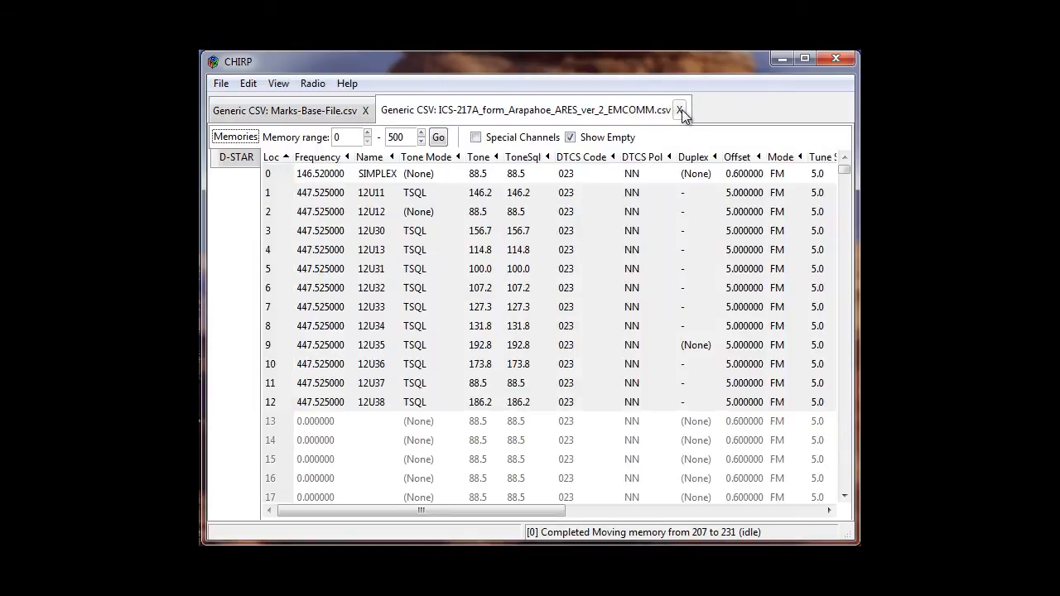
{"action": "left_click", "coordinate": [679, 110]}
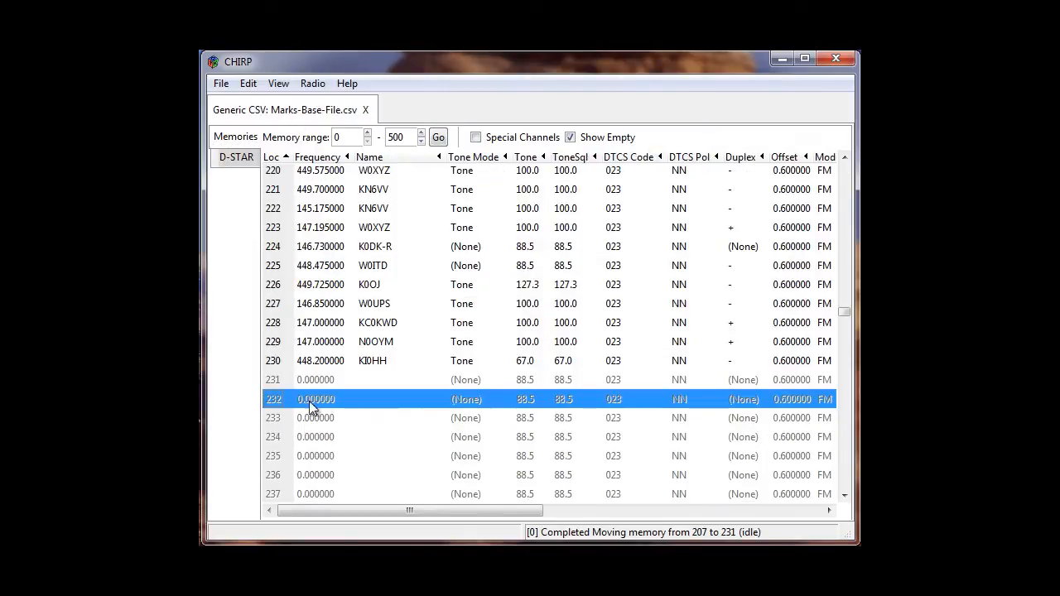
Start importing the Travel Plus file RFDN70ko_FtCollins.tpe into Marks-Base-File.csv and dismiss the error report.
{"action": "left_click", "coordinate": [220, 83]}
{"action": "left_click", "coordinate": [246, 208]}
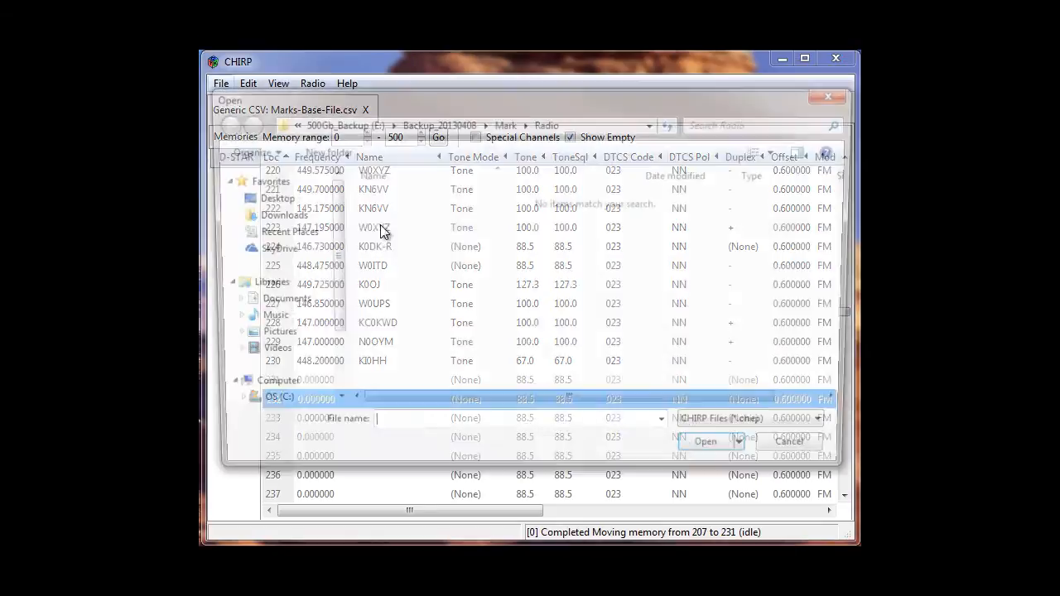
{"action": "left_click", "coordinate": [764, 428]}
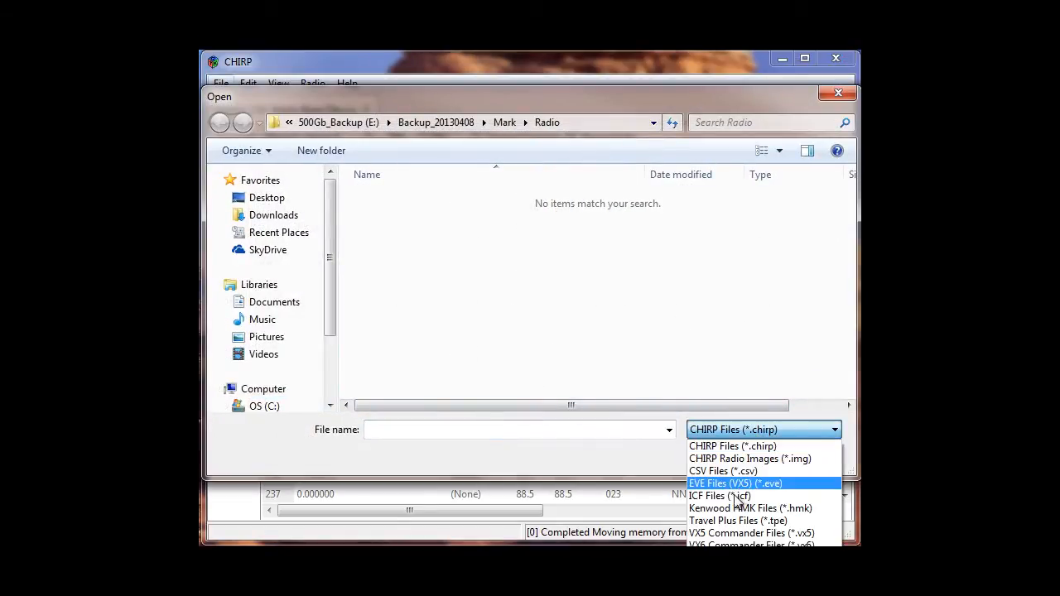
{"action": "left_click", "coordinate": [737, 520]}
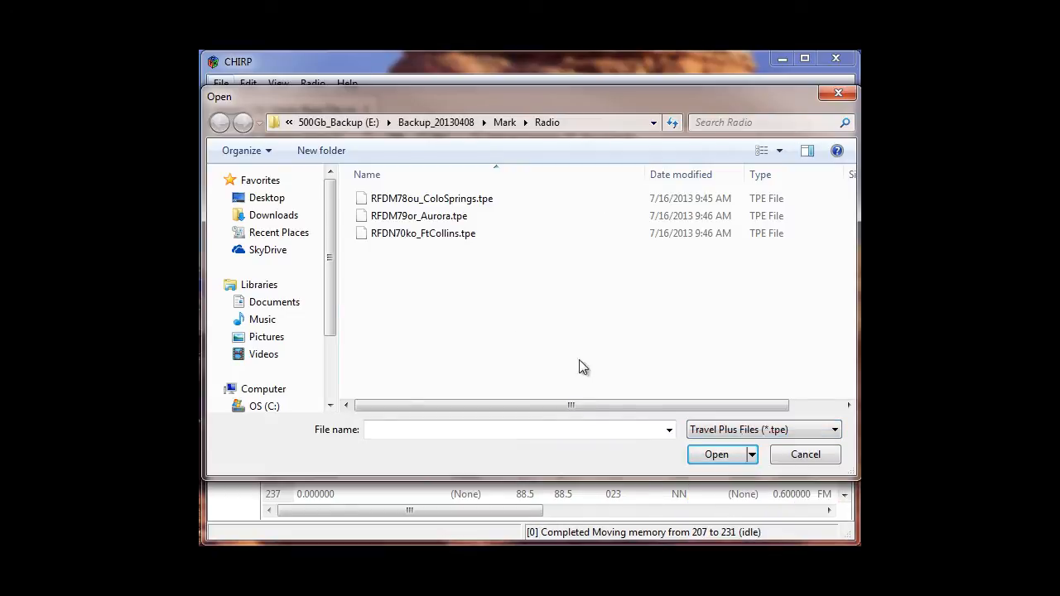
{"action": "left_click", "coordinate": [429, 234]}
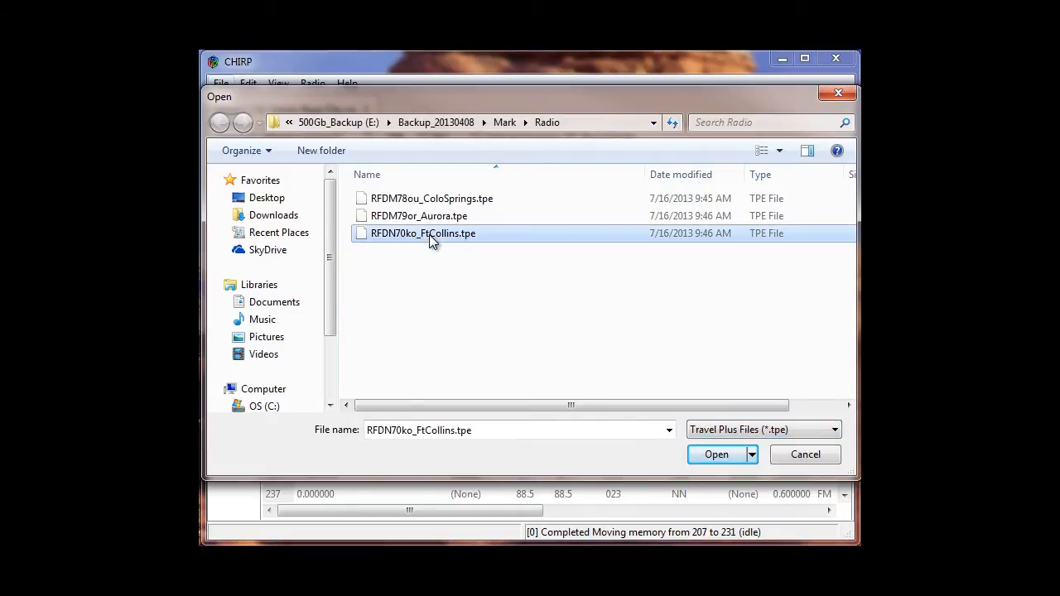
{"action": "left_click", "coordinate": [717, 455]}
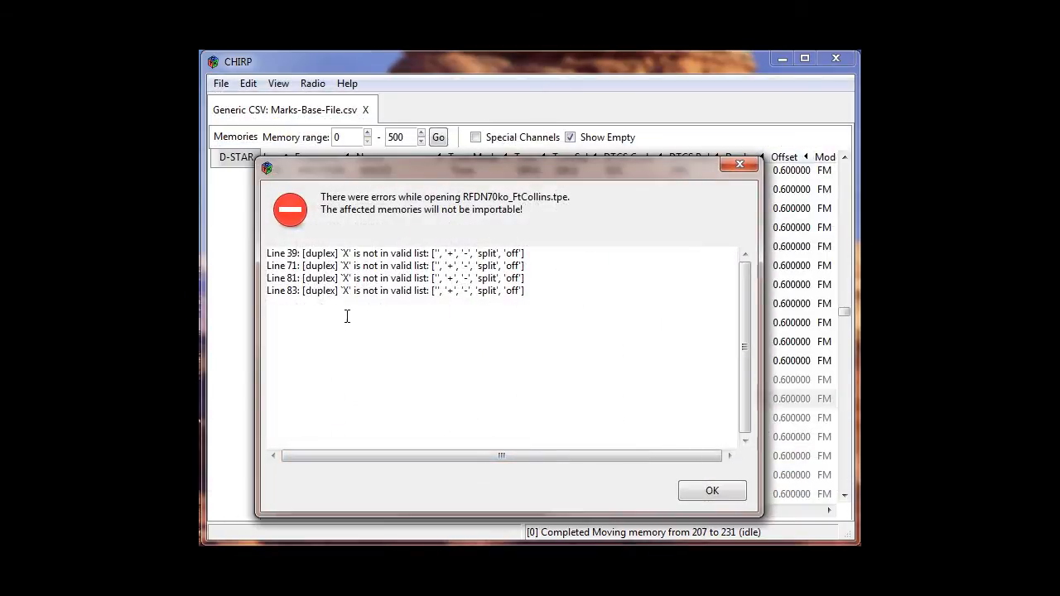
{"action": "left_click", "coordinate": [710, 492]}
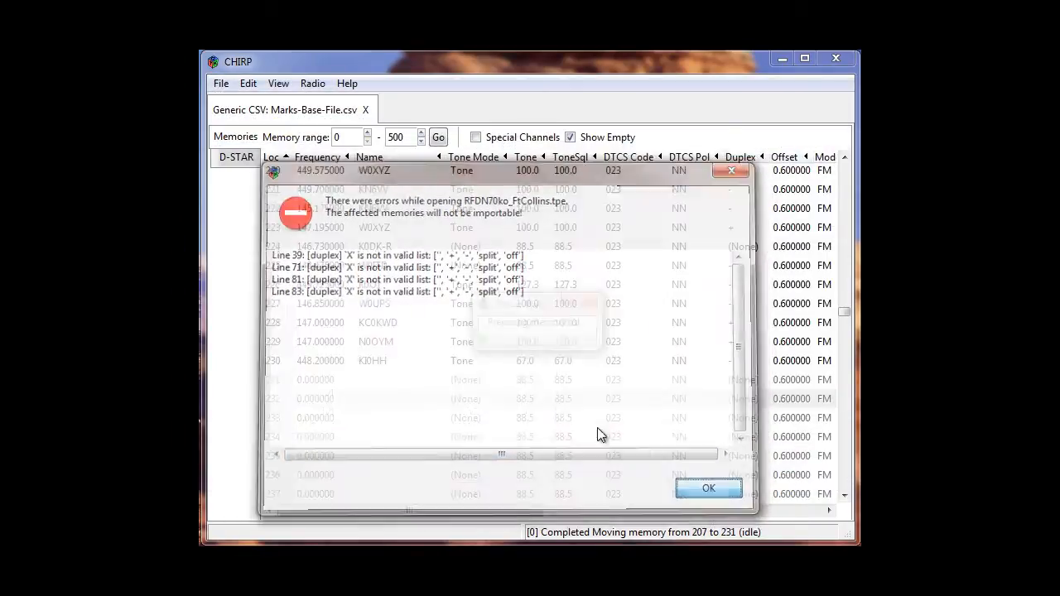
Shift the target locations of all Fort Collins memories so they start at 232, and import them.
{"action": "left_click_drag", "start_coordinate": [416, 157], "coordinate": [462, 152]}
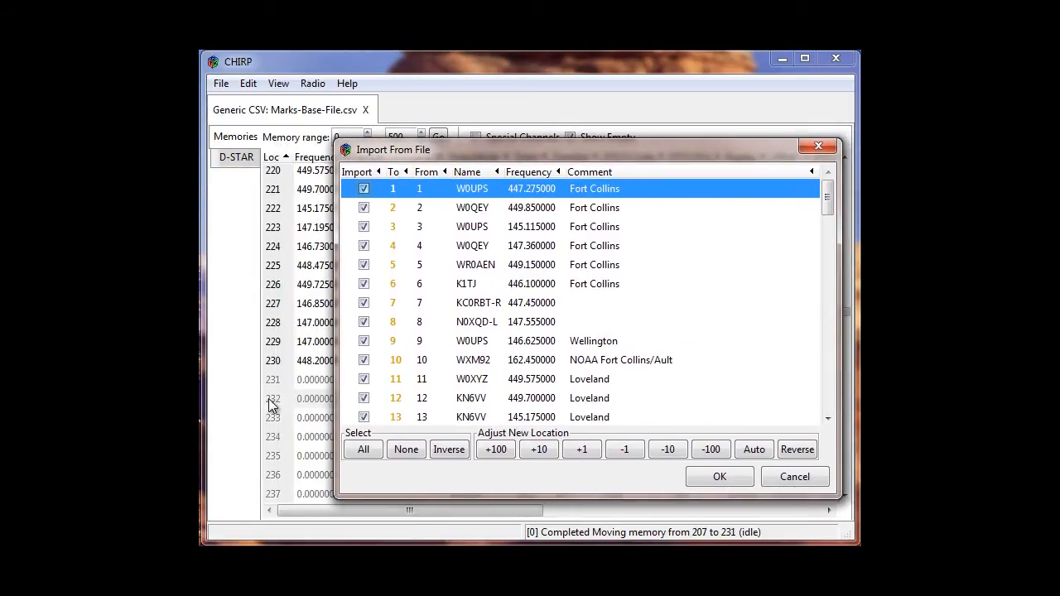
{"action": "left_click", "coordinate": [491, 457]}
{"action": "left_click", "coordinate": [490, 457]}
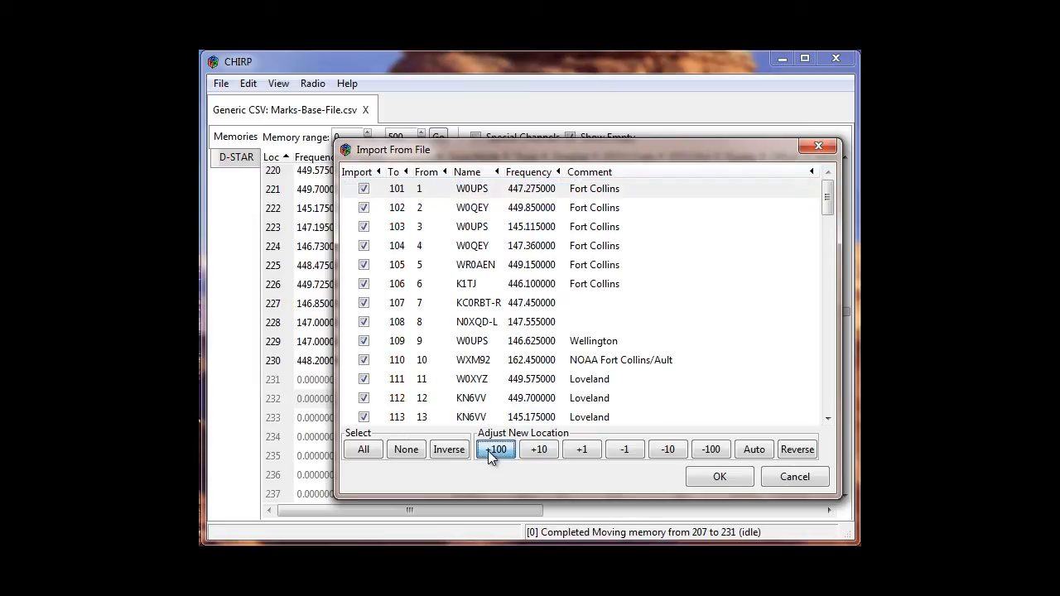
{"action": "left_click", "coordinate": [537, 451]}
{"action": "left_click", "coordinate": [537, 451]}
{"action": "left_click", "coordinate": [536, 451]}
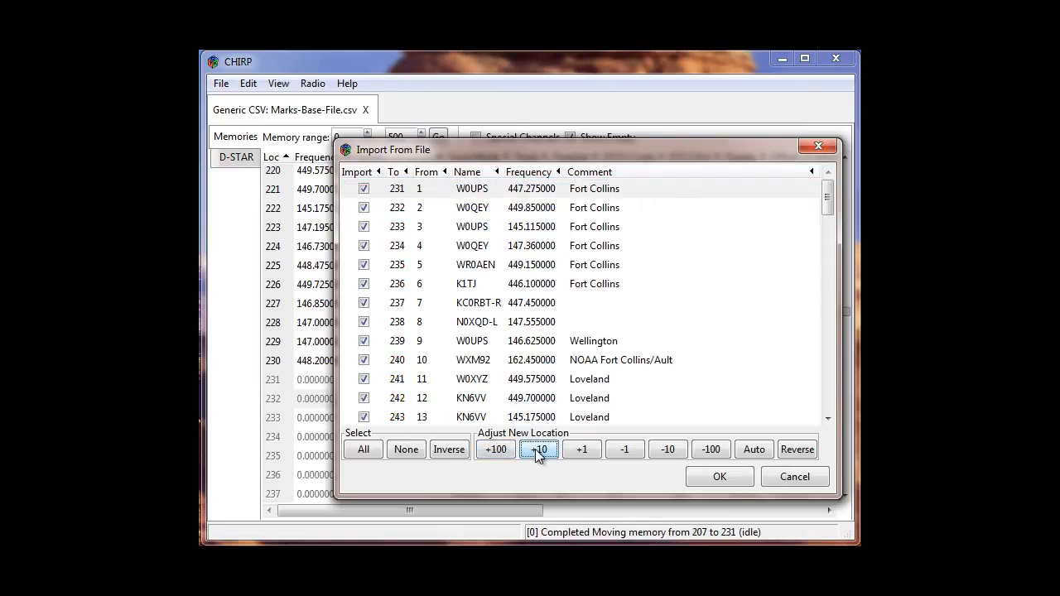
{"action": "left_click", "coordinate": [582, 452]}
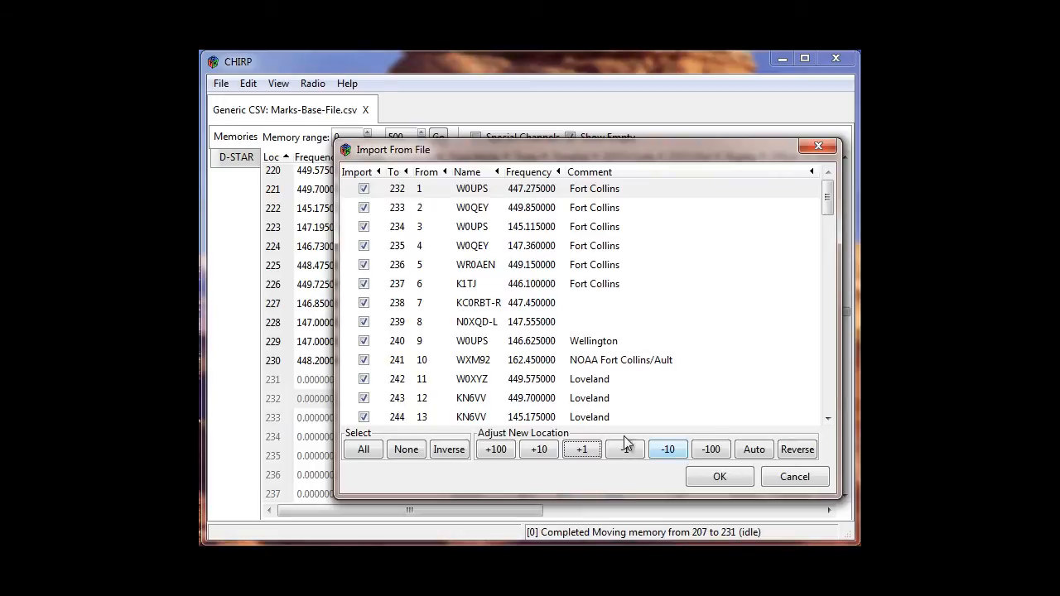
{"action": "left_click", "coordinate": [720, 484]}
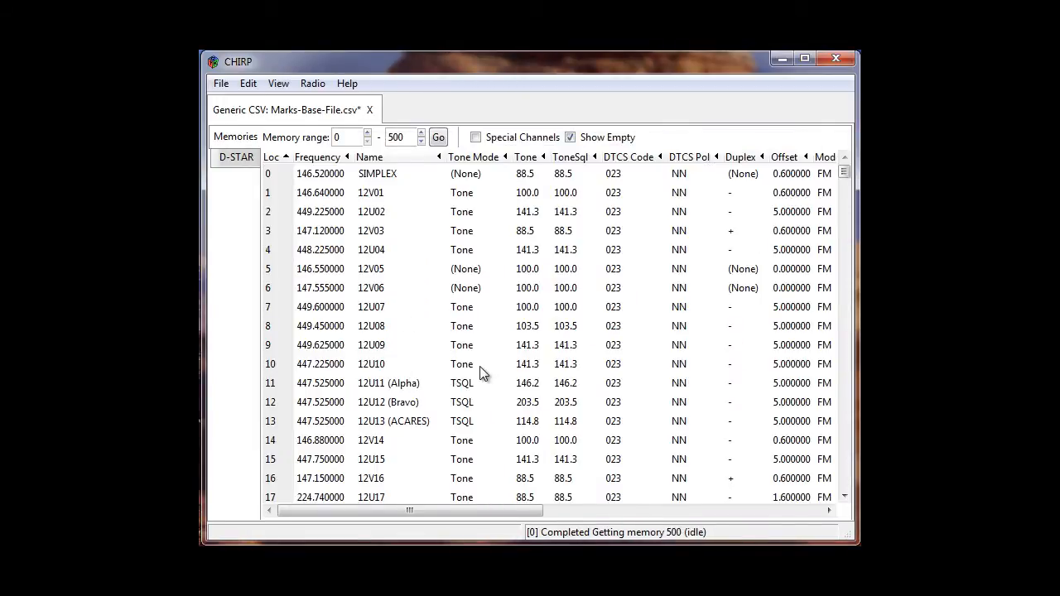
Look through the memory list from location 0 down to the start of the imported Fort Collins memories after 230.
{"action": "left_click", "coordinate": [366, 389]}
{"action": "scroll", "coordinate": [356, 391], "scroll_direction": "down", "scroll_amount": 12}
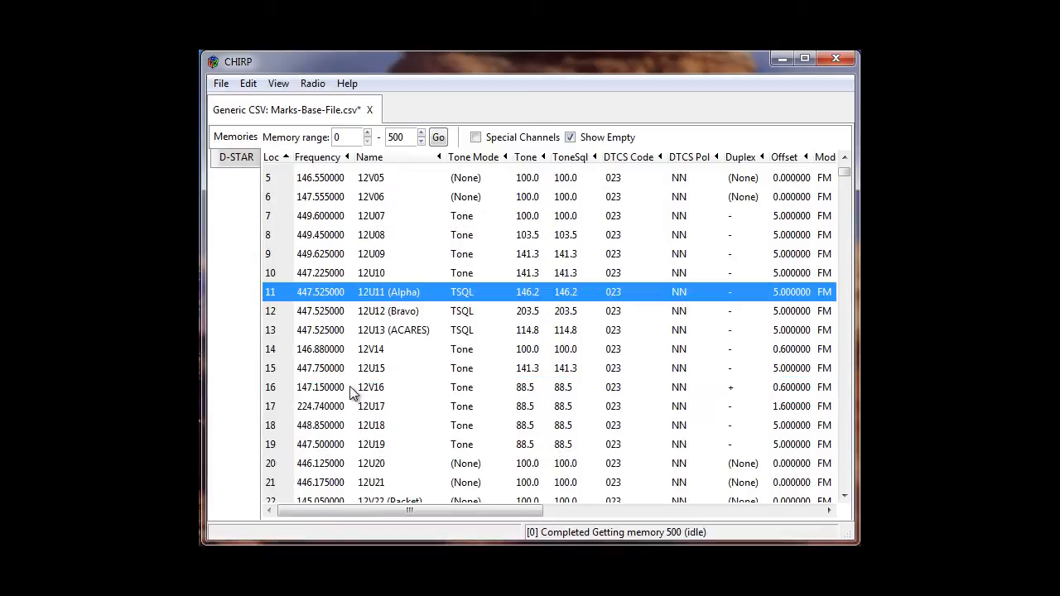
{"action": "scroll", "coordinate": [349, 389], "scroll_direction": "down", "scroll_amount": 10}
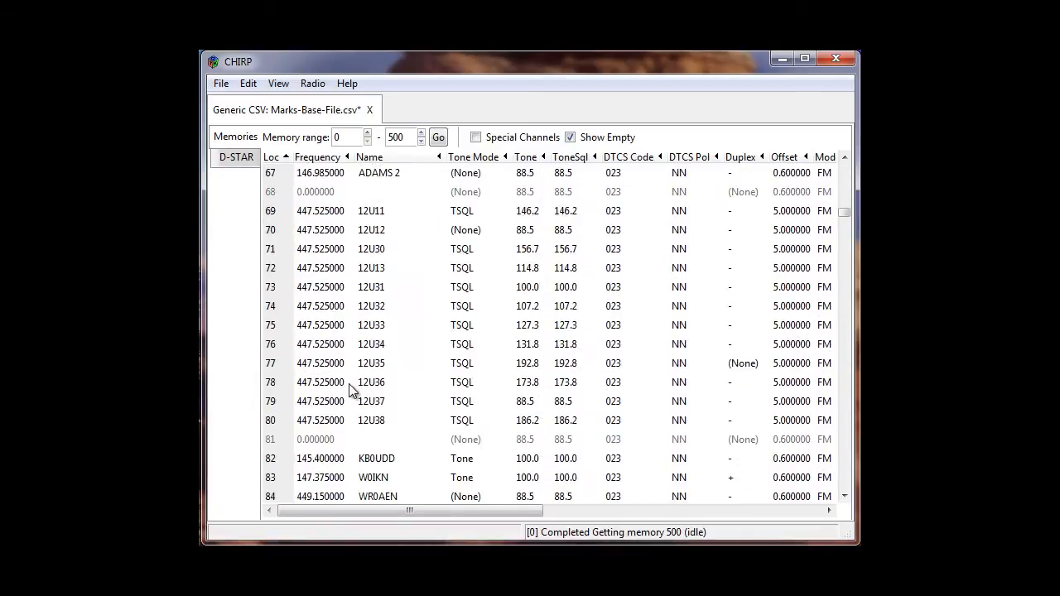
{"action": "scroll", "coordinate": [349, 389], "scroll_direction": "down", "scroll_amount": 4}
{"action": "scroll", "coordinate": [348, 389], "scroll_direction": "down", "scroll_amount": 8}
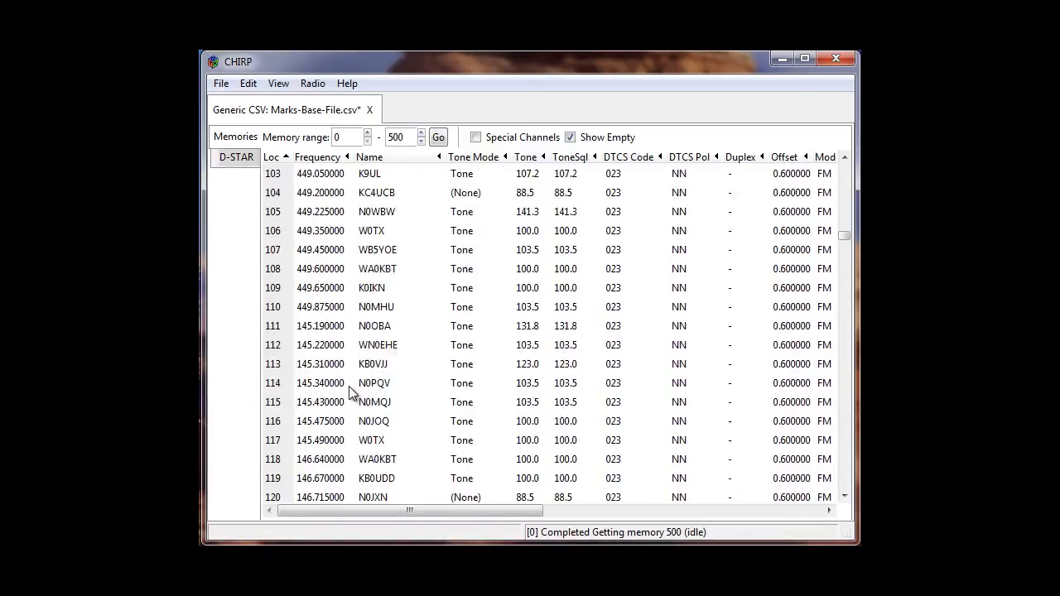
{"action": "scroll", "coordinate": [349, 389], "scroll_direction": "down", "scroll_amount": 2}
{"action": "scroll", "coordinate": [349, 389], "scroll_direction": "down", "scroll_amount": 17}
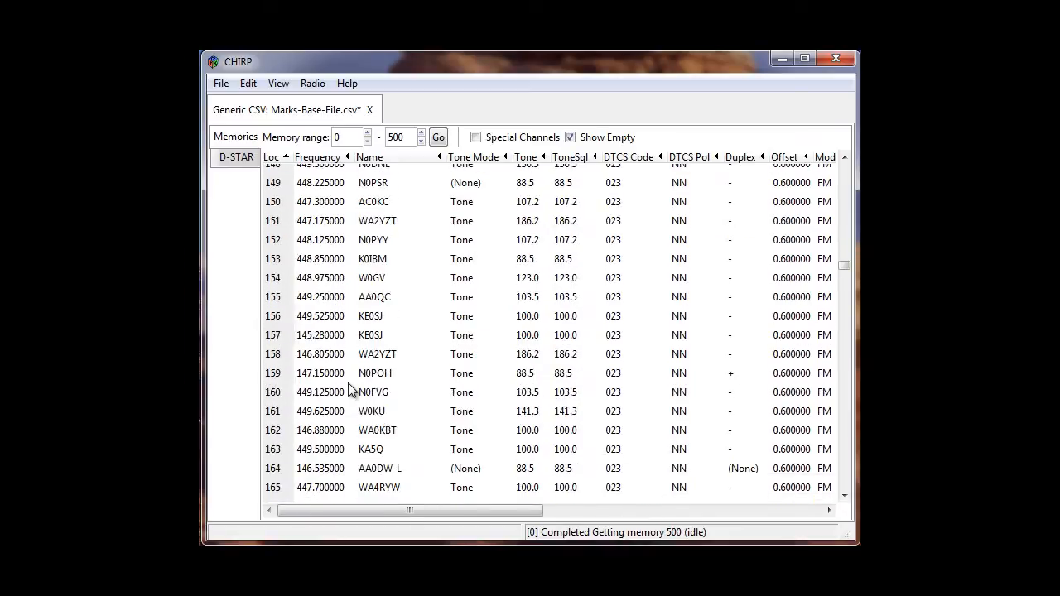
{"action": "scroll", "coordinate": [348, 389], "scroll_direction": "down", "scroll_amount": 13}
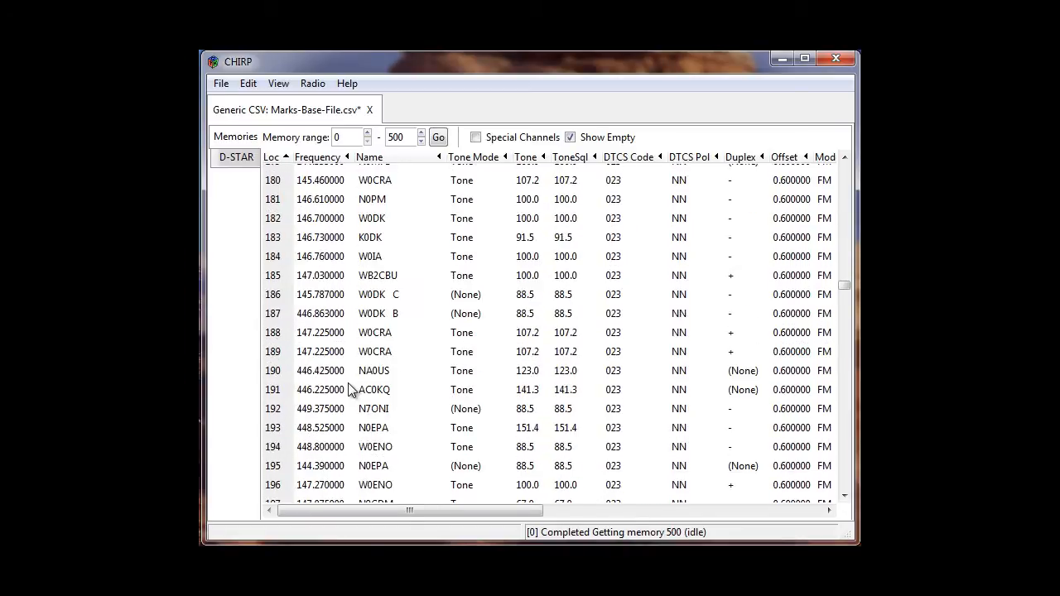
{"action": "scroll", "coordinate": [348, 389], "scroll_direction": "down", "scroll_amount": 6}
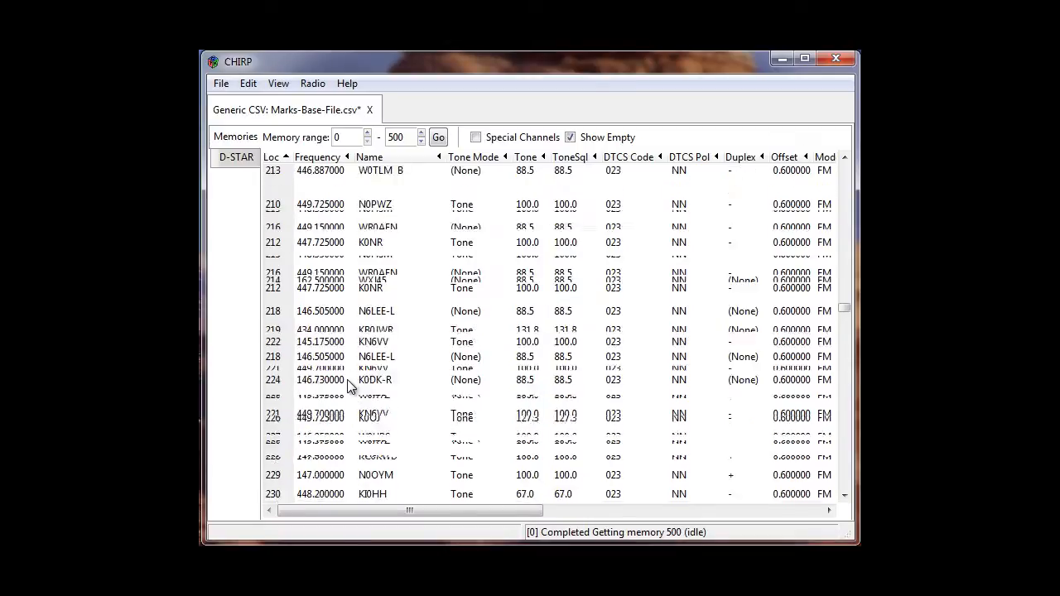
{"action": "left_click", "coordinate": [316, 421]}
{"action": "scroll", "coordinate": [340, 431], "scroll_direction": "down", "scroll_amount": 4}
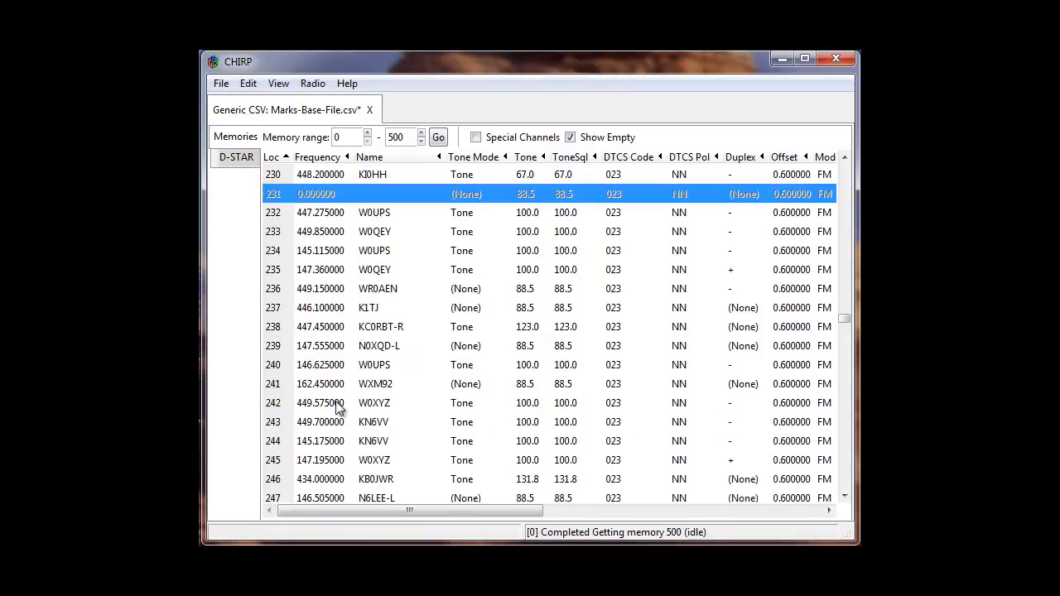
Check the imported memories from location 232 to 276 for empty locations.
{"action": "key", "text": "Down"}
{"action": "key", "text": "Down"}
{"action": "key", "text": "Down"}
{"action": "key", "text": "Down"}
{"action": "key", "text": "Down"}
{"action": "key", "text": "Down"}
{"action": "key", "text": "Down"}
{"action": "key", "text": "Down"}
{"action": "key", "text": "Down"}
{"action": "key", "text": "Down"}
{"action": "key", "text": "Down"}
{"action": "key", "text": "Down"}
{"action": "key", "text": "Down"}
{"action": "key", "text": "Down"}
{"action": "key", "text": "Down"}
{"action": "key", "text": "Down"}
{"action": "key", "text": "Down"}
{"action": "key", "text": "Down"}
{"action": "key", "text": "Down"}
{"action": "key", "text": "Down"}
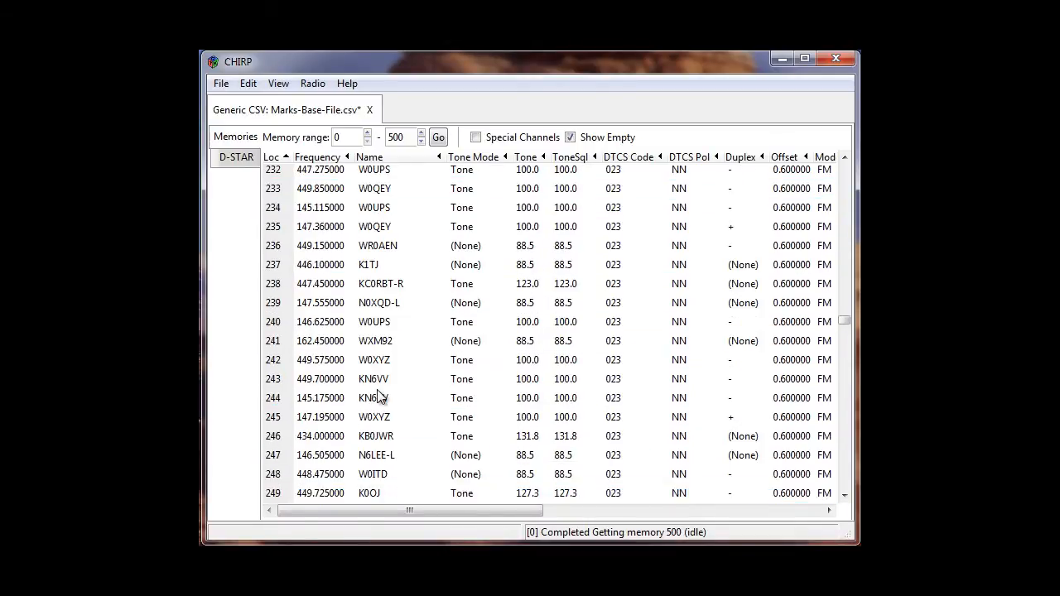
{"action": "key", "text": "Down"}
{"action": "key", "text": "Down"}
{"action": "key", "text": "Down"}
{"action": "key", "text": "Down"}
{"action": "key", "text": "Down"}
{"action": "key", "text": "Down"}
{"action": "key", "text": "Down"}
{"action": "key", "text": "Down"}
{"action": "key", "text": "Down"}
{"action": "key", "text": "Down"}
{"action": "key", "text": "Down"}
{"action": "key", "text": "Down"}
{"action": "key", "text": "Down"}
{"action": "key", "text": "Down"}
{"action": "key", "text": "Down"}
{"action": "key", "text": "Down"}
{"action": "key", "text": "Down"}
{"action": "key", "text": "Down"}
{"action": "key", "text": "Down"}
{"action": "key", "text": "Down"}
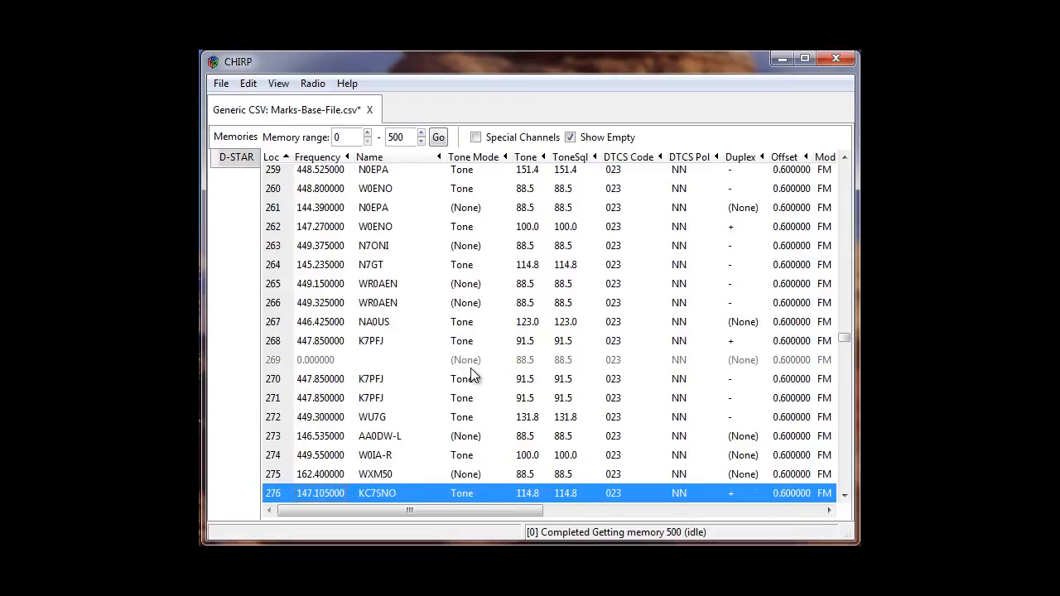
Delete the empty location 269 and shift the memories below it up.
{"action": "key", "text": "Up"}
{"action": "key", "text": "Up"}
{"action": "key", "text": "Up"}
{"action": "left_click", "coordinate": [307, 373]}
{"action": "left_click", "coordinate": [293, 361]}
{"action": "right_click", "coordinate": [292, 360]}
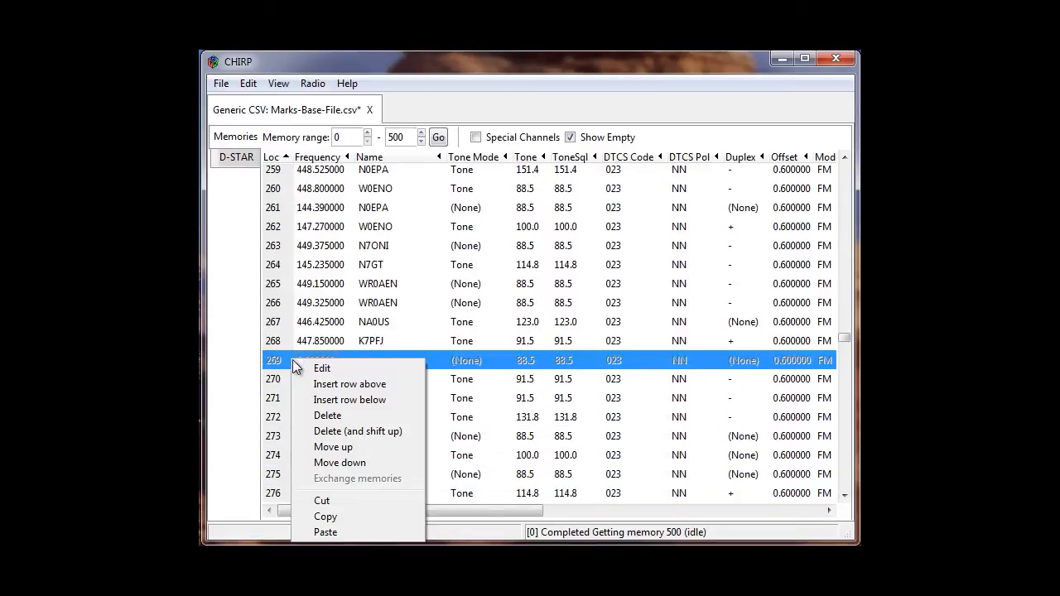
{"action": "left_click", "coordinate": [327, 432]}
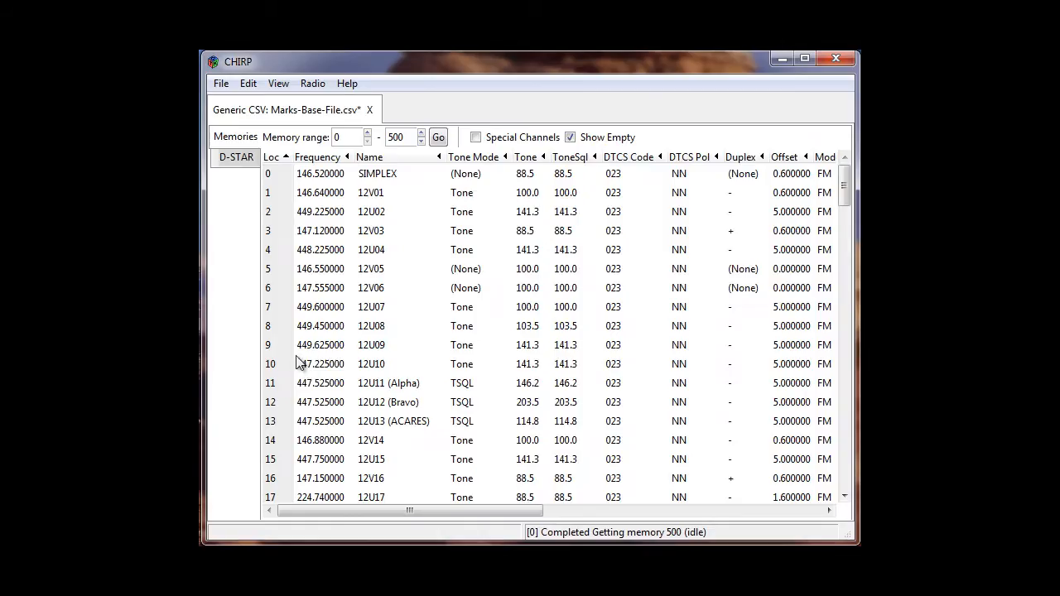
Go back through the reloaded memory list to the imported memories beyond location 231.
{"action": "left_click", "coordinate": [292, 352]}
{"action": "key", "text": "Page_Down"}
{"action": "key", "text": "Page_Down"}
{"action": "key", "text": "Page_Down"}
{"action": "key", "text": "Page_Down"}
{"action": "key", "text": "Page_Down"}
{"action": "key", "text": "Page_Down"}
{"action": "key", "text": "Page_Down"}
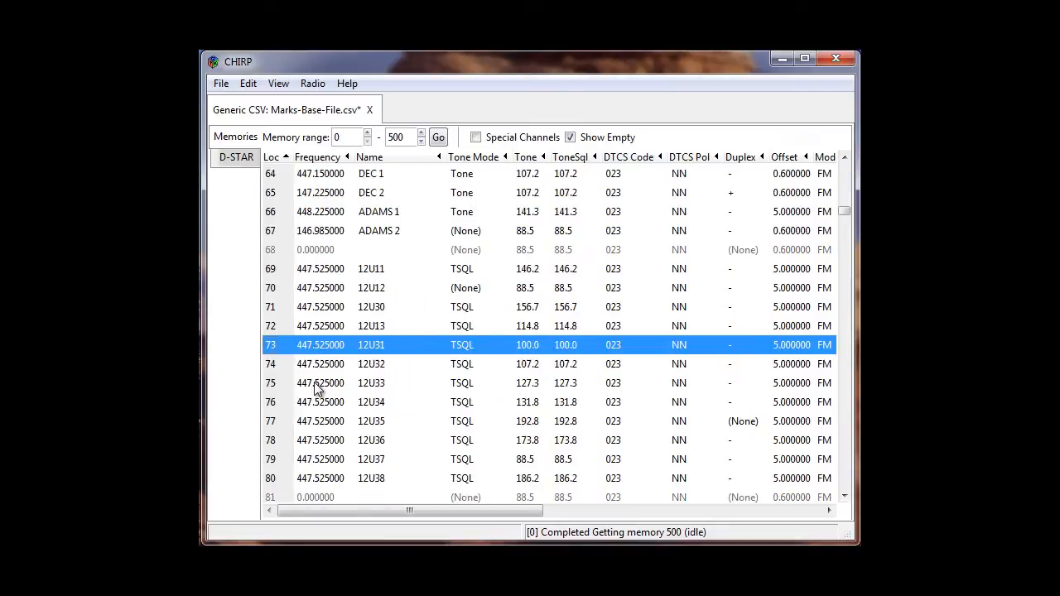
{"action": "key", "text": "Page_Down"}
{"action": "key", "text": "Page_Down"}
{"action": "key", "text": "Page_Down"}
{"action": "key", "text": "Page_Down"}
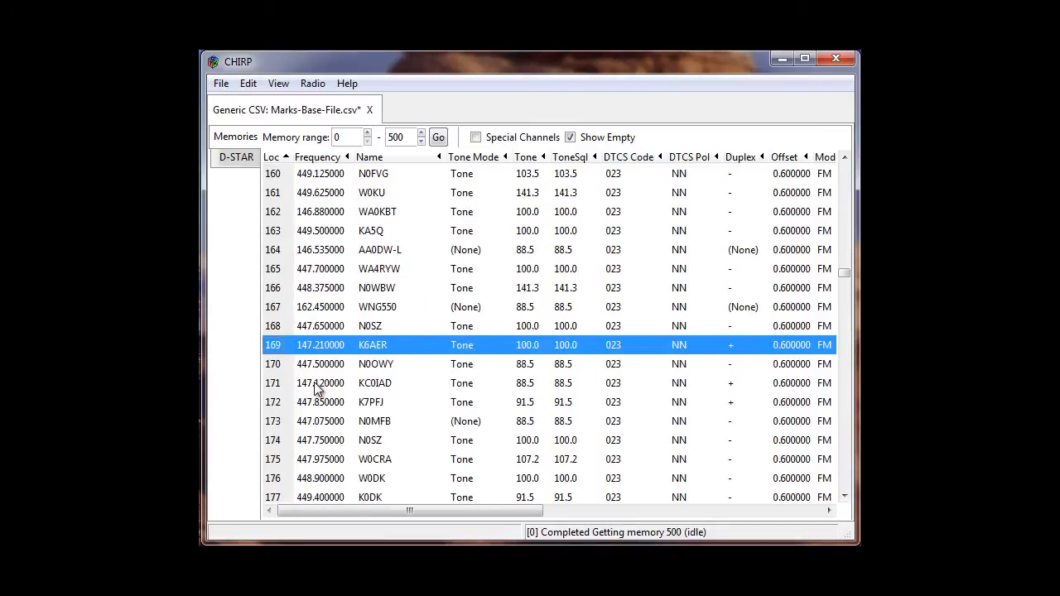
{"action": "key", "text": "Page_Down"}
{"action": "key", "text": "Page_Down"}
{"action": "key", "text": "Page_Down"}
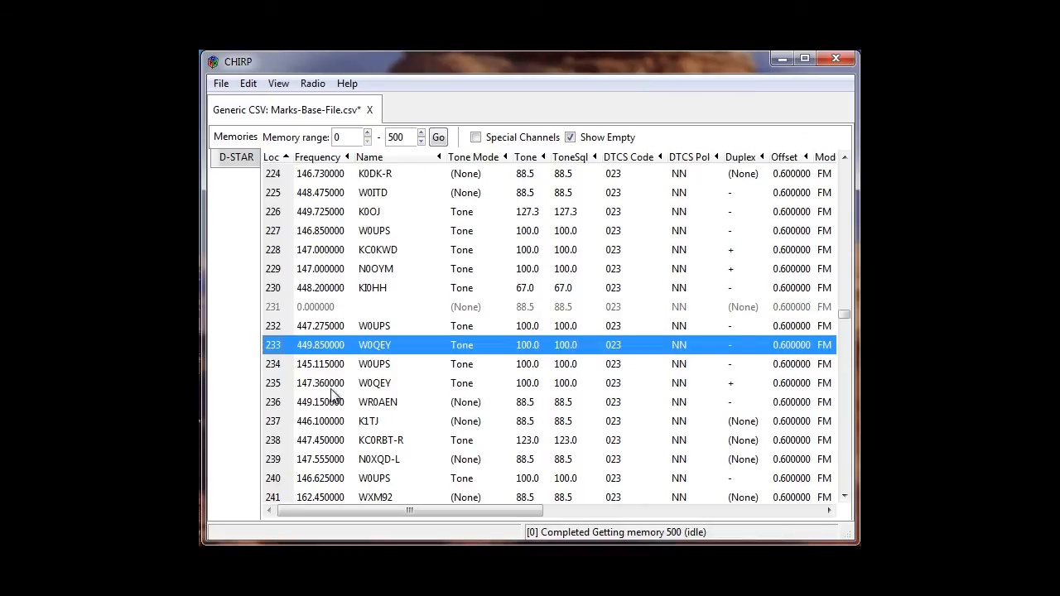
{"action": "scroll", "coordinate": [337, 370], "scroll_direction": "down", "scroll_amount": 5}
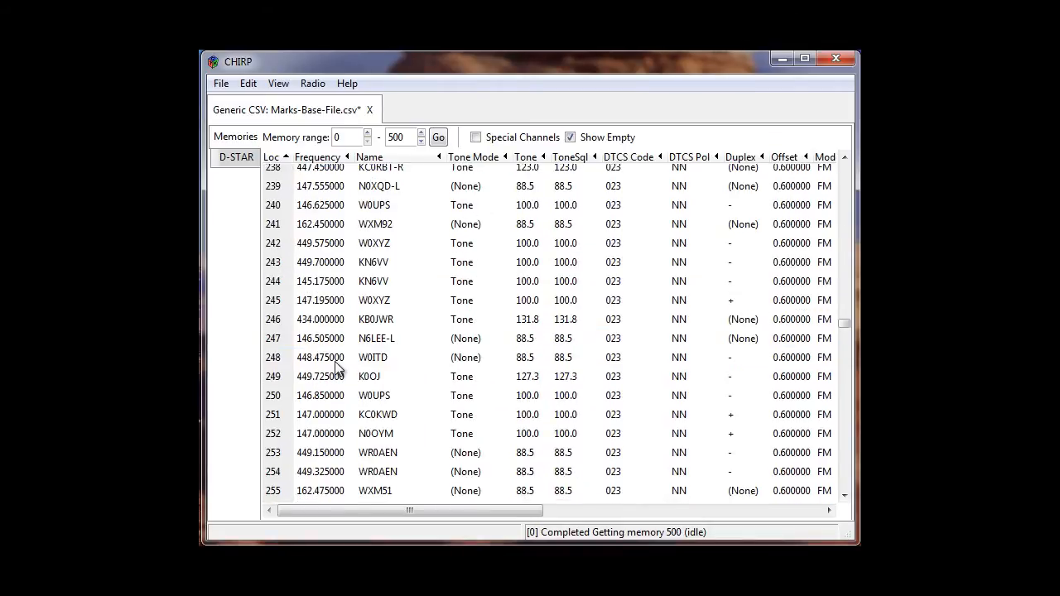
Examine the imported memories up to location 275, including the closed gap at 269.
{"action": "key", "text": "Down"}
{"action": "key", "text": "Down"}
{"action": "key", "text": "Down"}
{"action": "key", "text": "Down"}
{"action": "key", "text": "Down"}
{"action": "key", "text": "Down"}
{"action": "key", "text": "Down"}
{"action": "key", "text": "Down"}
{"action": "key", "text": "Down"}
{"action": "key", "text": "Down"}
{"action": "key", "text": "Down"}
{"action": "key", "text": "Down"}
{"action": "key", "text": "Down"}
{"action": "key", "text": "Down"}
{"action": "key", "text": "Down"}
{"action": "key", "text": "Down"}
{"action": "key", "text": "Down"}
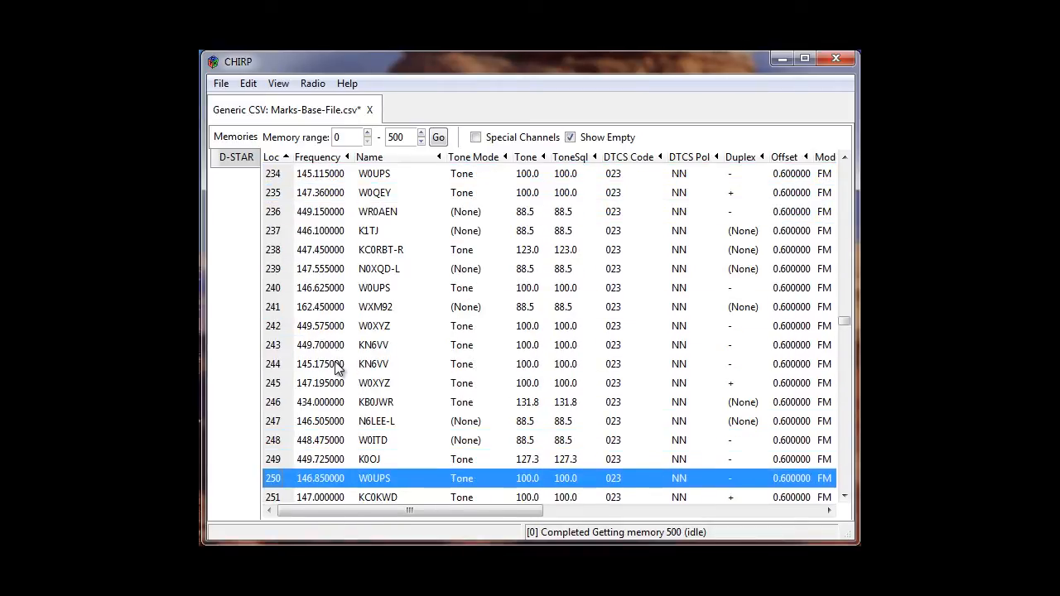
{"action": "key", "text": "Down"}
{"action": "key", "text": "Down"}
{"action": "key", "text": "Down"}
{"action": "key", "text": "Down"}
{"action": "key", "text": "Down"}
{"action": "key", "text": "Down"}
{"action": "key", "text": "Down"}
{"action": "key", "text": "Down"}
{"action": "key", "text": "Down"}
{"action": "key", "text": "Down"}
{"action": "key", "text": "Down"}
{"action": "key", "text": "Down"}
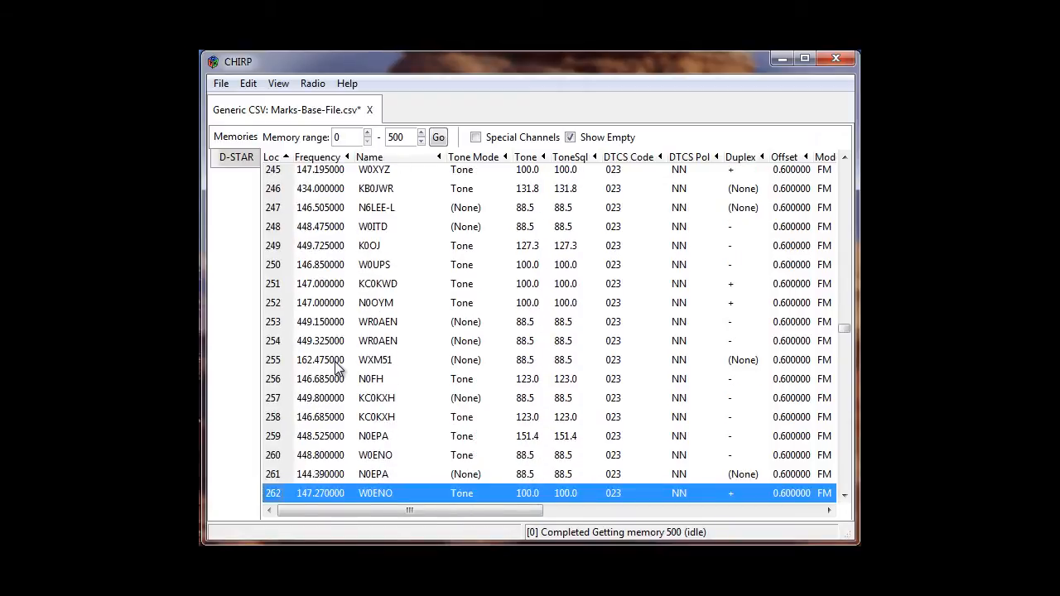
{"action": "key", "text": "Down"}
{"action": "key", "text": "Down"}
{"action": "key", "text": "Down"}
{"action": "key", "text": "Down"}
{"action": "key", "text": "Down"}
{"action": "key", "text": "Down"}
{"action": "key", "text": "Down"}
{"action": "key", "text": "Down"}
{"action": "key", "text": "Down"}
{"action": "key", "text": "Down"}
{"action": "key", "text": "Down"}
{"action": "key", "text": "Down"}
{"action": "key", "text": "Down"}
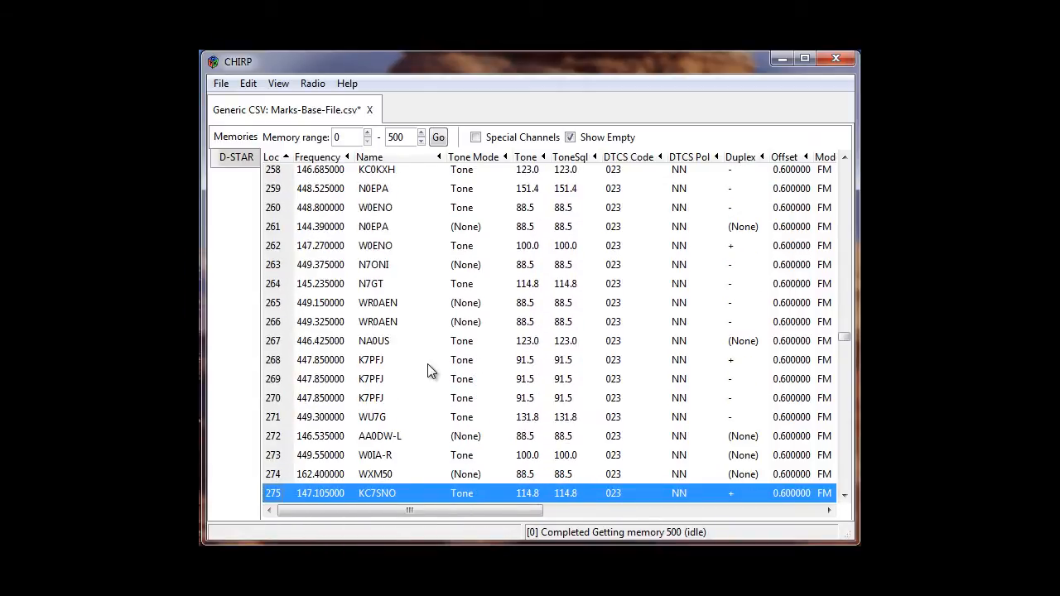
Check the imported memories from location 275 to 312 for empty locations.
{"action": "key", "text": "Down"}
{"action": "key", "text": "Down"}
{"action": "key", "text": "Down"}
{"action": "key", "text": "Down"}
{"action": "key", "text": "Down"}
{"action": "key", "text": "Down"}
{"action": "key", "text": "Down"}
{"action": "key", "text": "Down"}
{"action": "key", "text": "Down"}
{"action": "key", "text": "Down"}
{"action": "key", "text": "Down"}
{"action": "key", "text": "Down"}
{"action": "key", "text": "Down"}
{"action": "key", "text": "Down"}
{"action": "key", "text": "Down"}
{"action": "key", "text": "Down"}
{"action": "key", "text": "Down"}
{"action": "key", "text": "Down"}
{"action": "key", "text": "Down"}
{"action": "key", "text": "Down"}
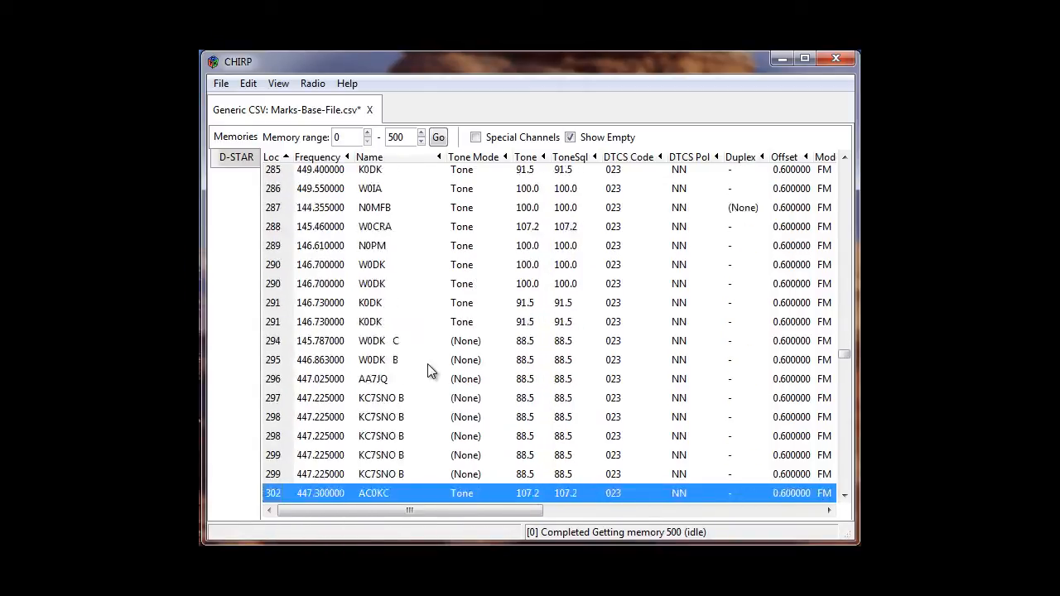
{"action": "key", "text": "Down"}
{"action": "key", "text": "Down"}
{"action": "key", "text": "Down"}
{"action": "key", "text": "Down"}
{"action": "key", "text": "Down"}
{"action": "key", "text": "Down"}
{"action": "key", "text": "Down"}
{"action": "key", "text": "Down"}
{"action": "key", "text": "Down"}
{"action": "key", "text": "Down"}
{"action": "key", "text": "Up"}
{"action": "key", "text": "Up"}
{"action": "key", "text": "Up"}
{"action": "key", "text": "Up"}
{"action": "key", "text": "Up"}
{"action": "key", "text": "Up"}
{"action": "key", "text": "Up"}
{"action": "key", "text": "Up"}
{"action": "key", "text": "Up"}
{"action": "key", "text": "Up"}
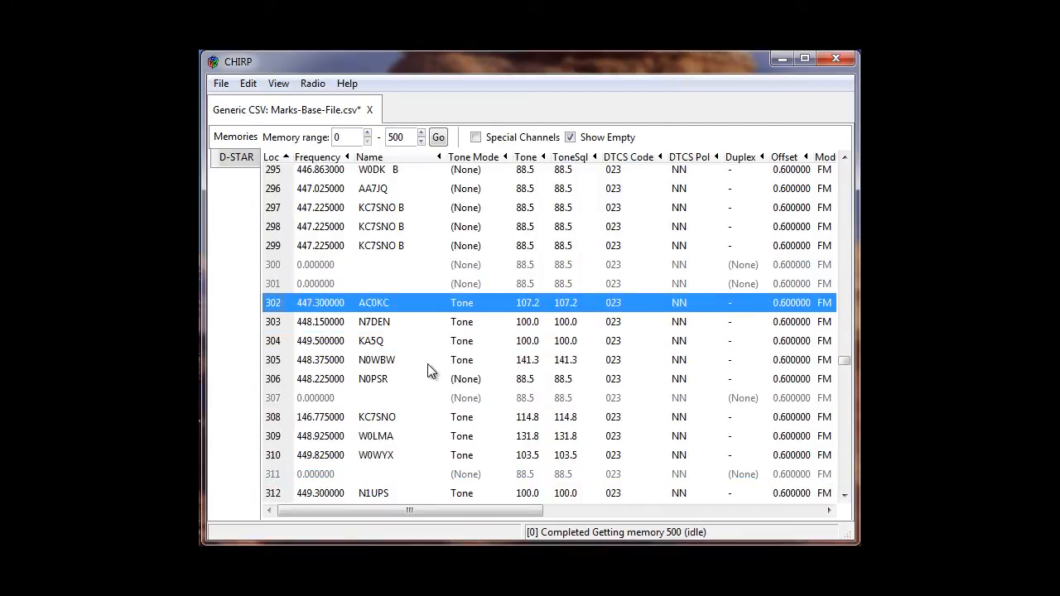
{"action": "key", "text": "Up"}
{"action": "key", "text": "Up"}
{"action": "key", "text": "Up"}
Try to delete the empty location 300 and shift the memories below it up.
{"action": "left_click", "coordinate": [324, 266]}
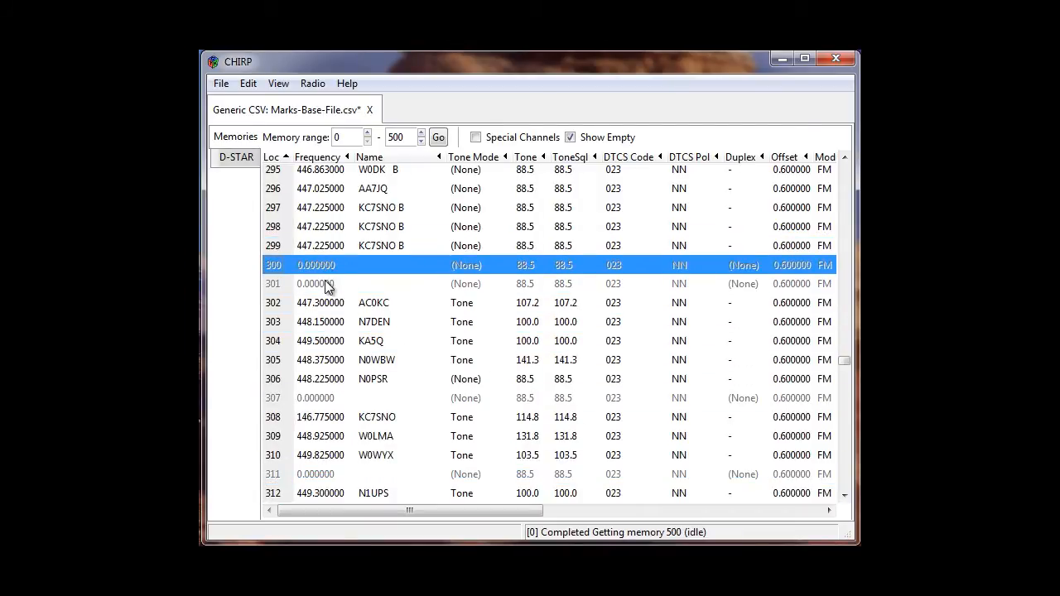
{"action": "right_click", "coordinate": [321, 266]}
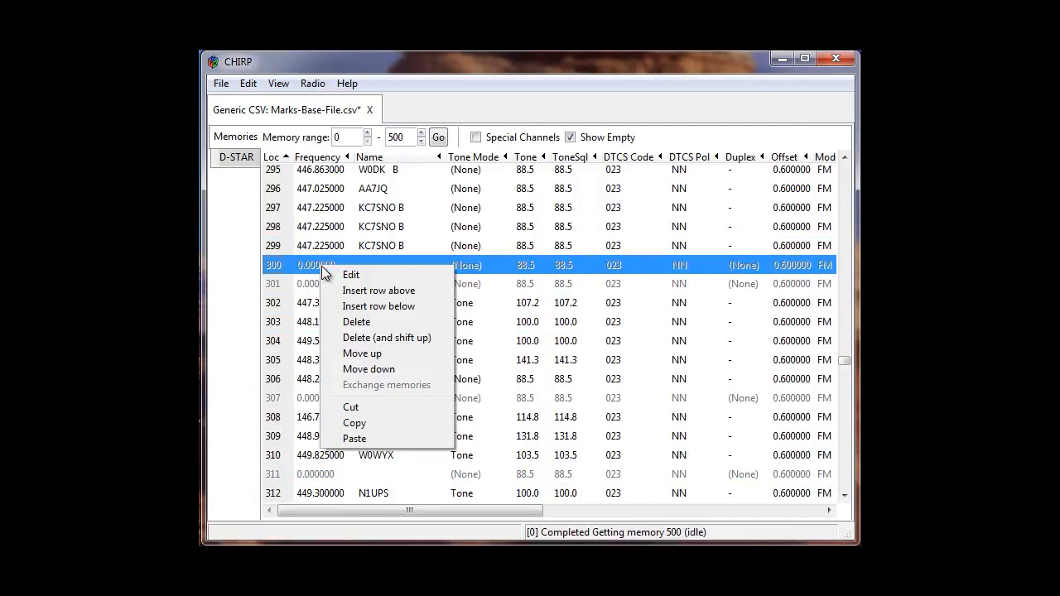
{"action": "left_click", "coordinate": [357, 338]}
Go back through the reloaded memory list to the empty locations 300 and 301.
{"action": "left_click", "coordinate": [317, 352]}
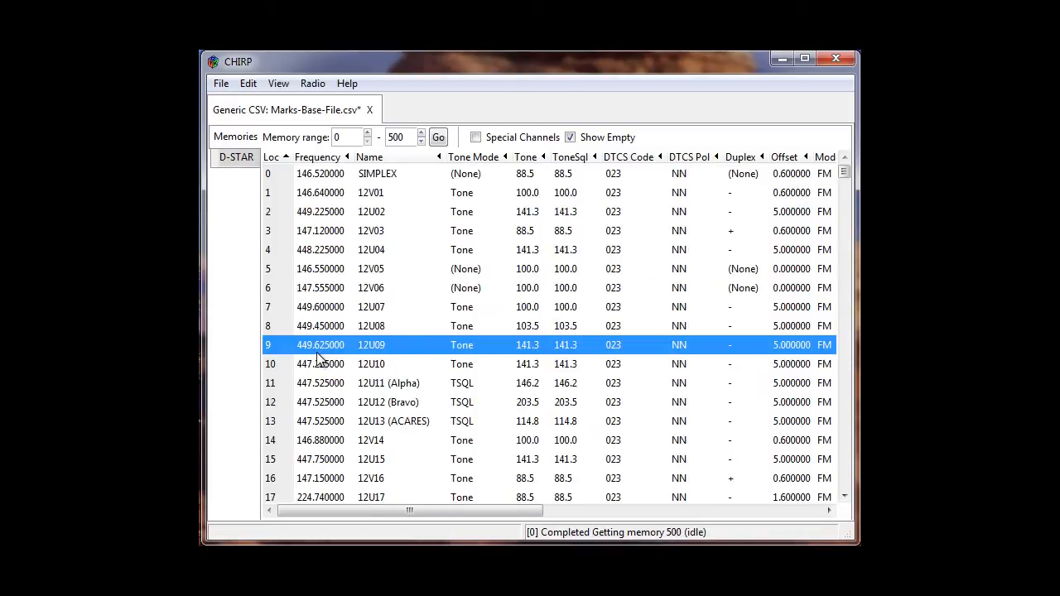
{"action": "key", "text": "Page_Down"}
{"action": "key", "text": "Page_Down"}
{"action": "key", "text": "Page_Down"}
{"action": "key", "text": "Page_Down"}
{"action": "key", "text": "Page_Down"}
{"action": "key", "text": "Page_Down"}
{"action": "key", "text": "Page_Down"}
{"action": "key", "text": "Page_Down"}
{"action": "key", "text": "Page_Down"}
{"action": "key", "text": "Page_Down"}
{"action": "key", "text": "Page_Down"}
{"action": "key", "text": "Page_Down"}
{"action": "key", "text": "Page_Down"}
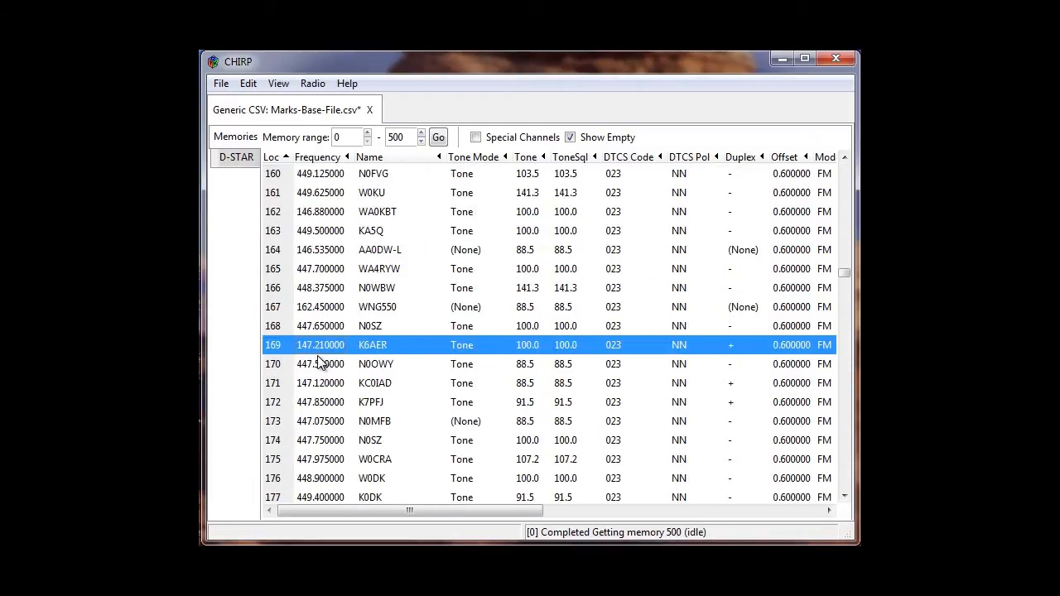
{"action": "key", "text": "Page_Down"}
{"action": "key", "text": "Page_Down"}
{"action": "key", "text": "Page_Down"}
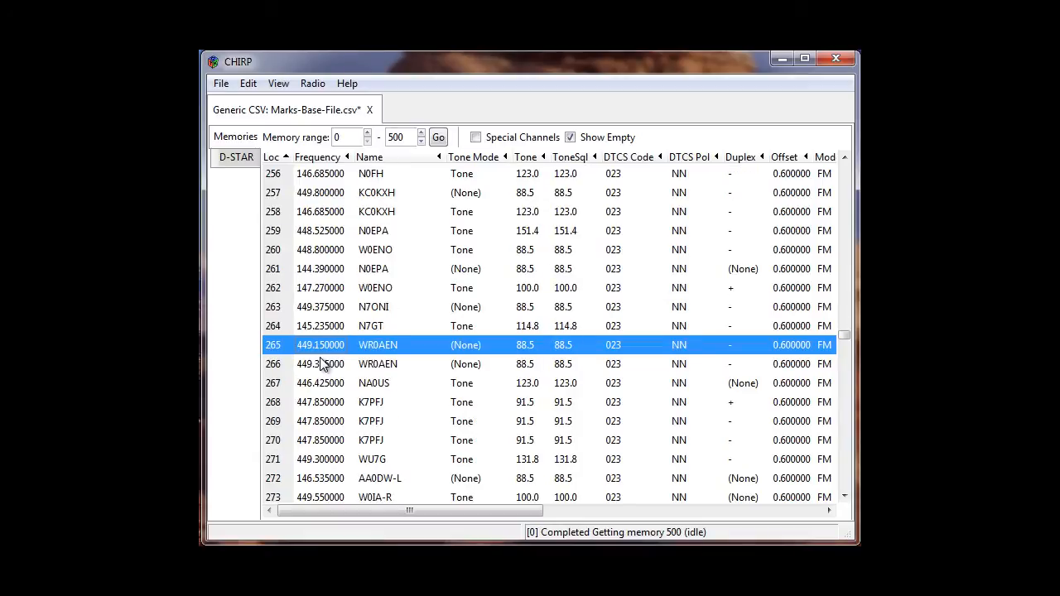
{"action": "key", "text": "Page_Down"}
{"action": "key", "text": "Page_Down"}
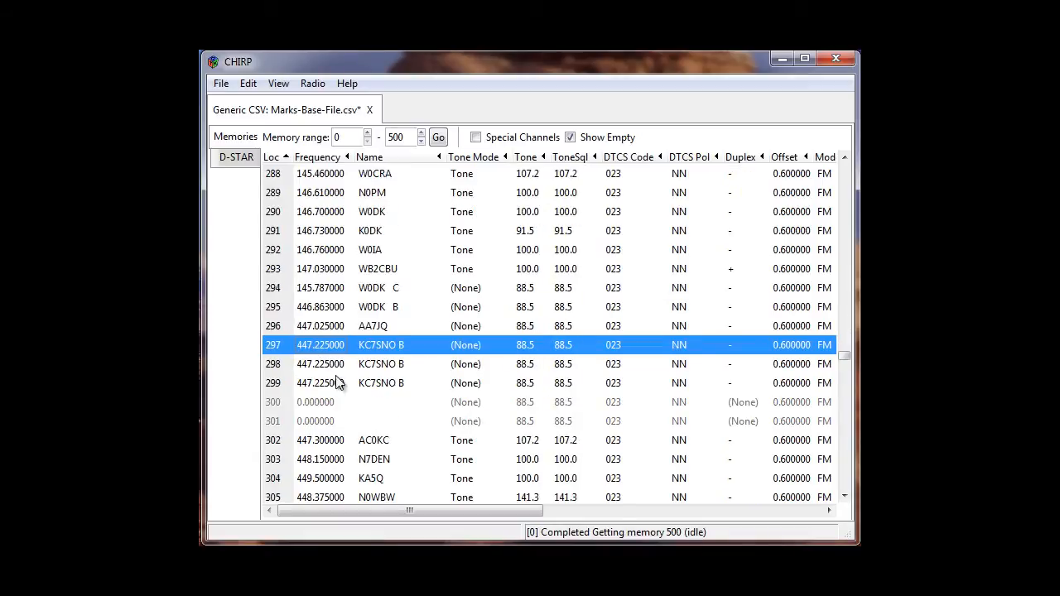
Move the memories at locations 302 to 306 up two places to fill the empty locations 300 and 301.
{"action": "left_click", "coordinate": [335, 443]}
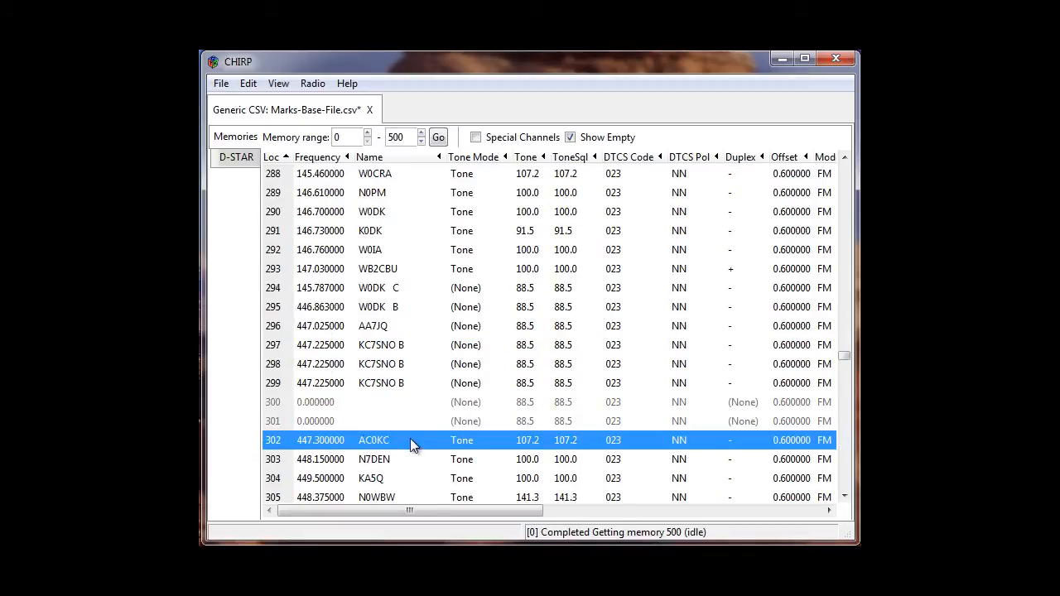
{"action": "key", "text": "shift+Down"}
{"action": "key", "text": "shift+Down"}
{"action": "key", "text": "shift+Down"}
{"action": "key", "text": "shift+Down"}
{"action": "key", "text": "shift+Down"}
{"action": "key", "text": "shift+Up"}
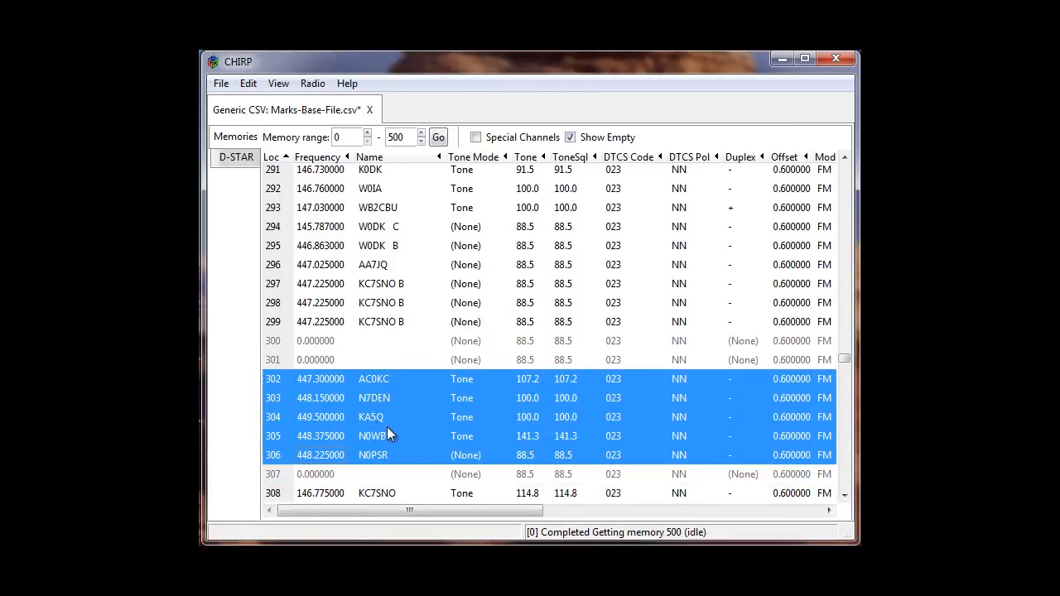
{"action": "right_click", "coordinate": [363, 418]}
{"action": "left_click", "coordinate": [405, 503]}
{"action": "right_click", "coordinate": [384, 414]}
{"action": "left_click", "coordinate": [412, 499]}
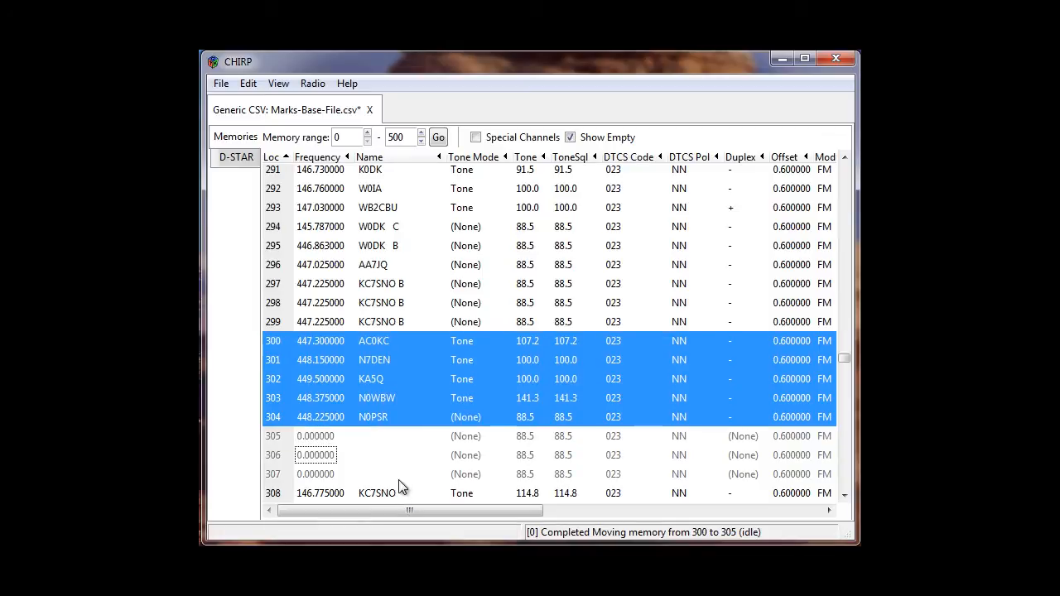
Move the memories at locations 314 and 315 up one place to fill the empty location 313.
{"action": "scroll", "coordinate": [382, 459], "scroll_direction": "down", "scroll_amount": 4}
{"action": "left_click", "coordinate": [309, 269]}
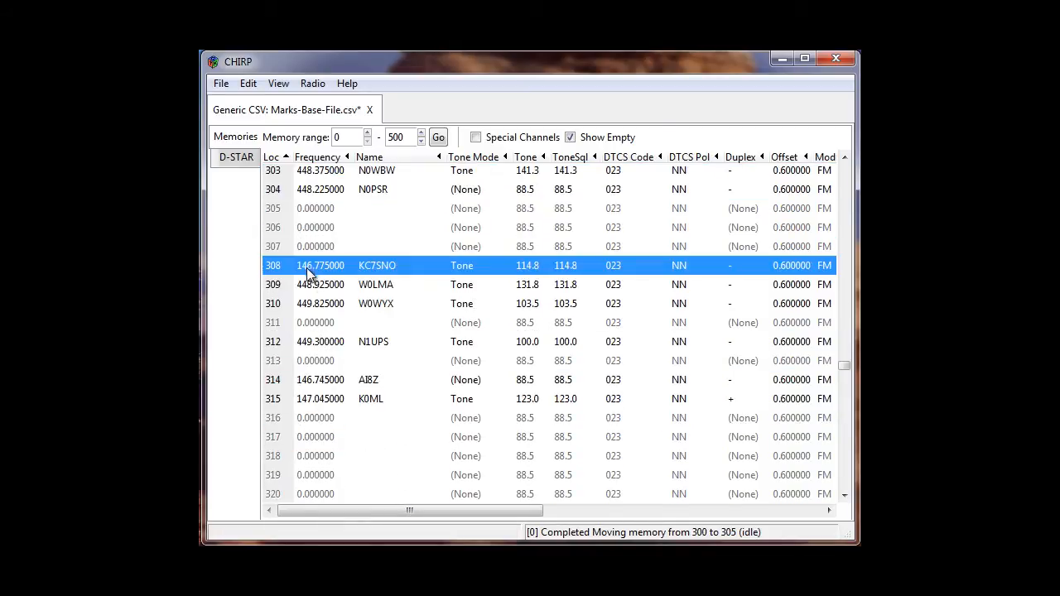
{"action": "left_click", "coordinate": [334, 285], "text": "shift"}
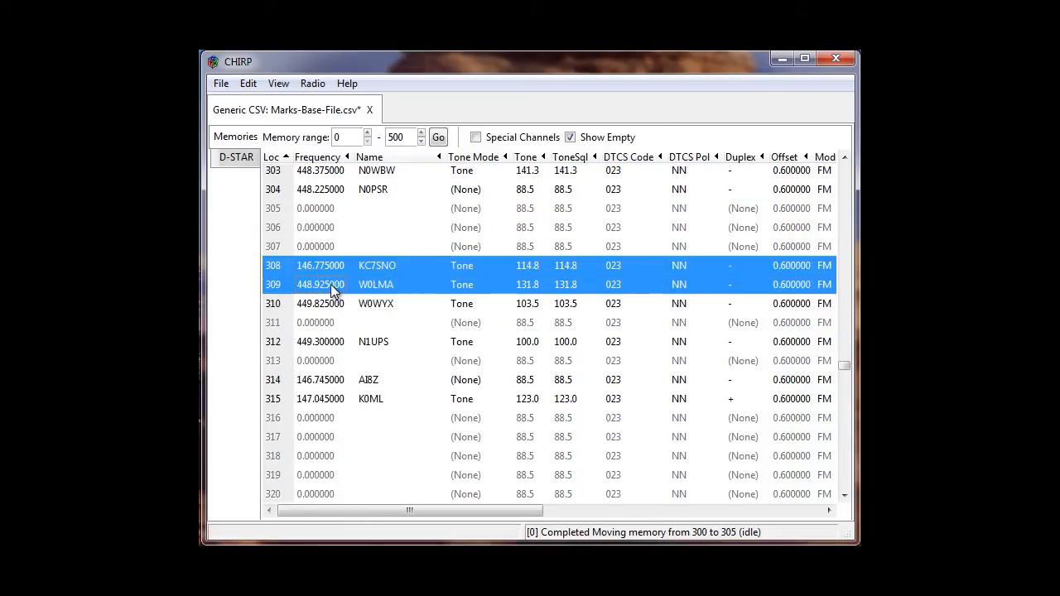
{"action": "left_click", "coordinate": [336, 400]}
{"action": "left_click", "coordinate": [335, 387], "text": "shift"}
{"action": "right_click", "coordinate": [335, 388]}
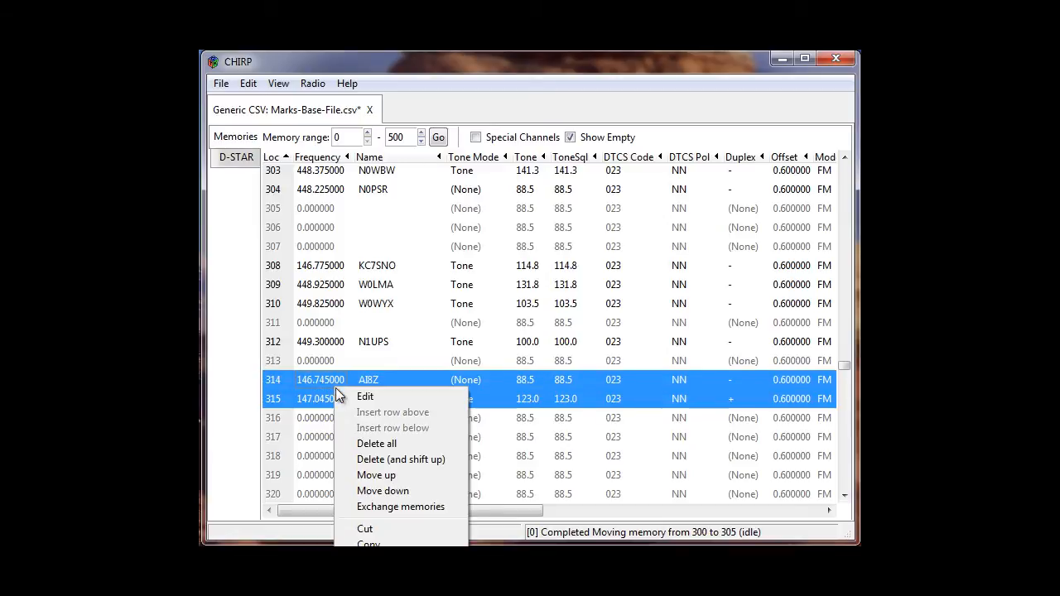
{"action": "left_click", "coordinate": [370, 475]}
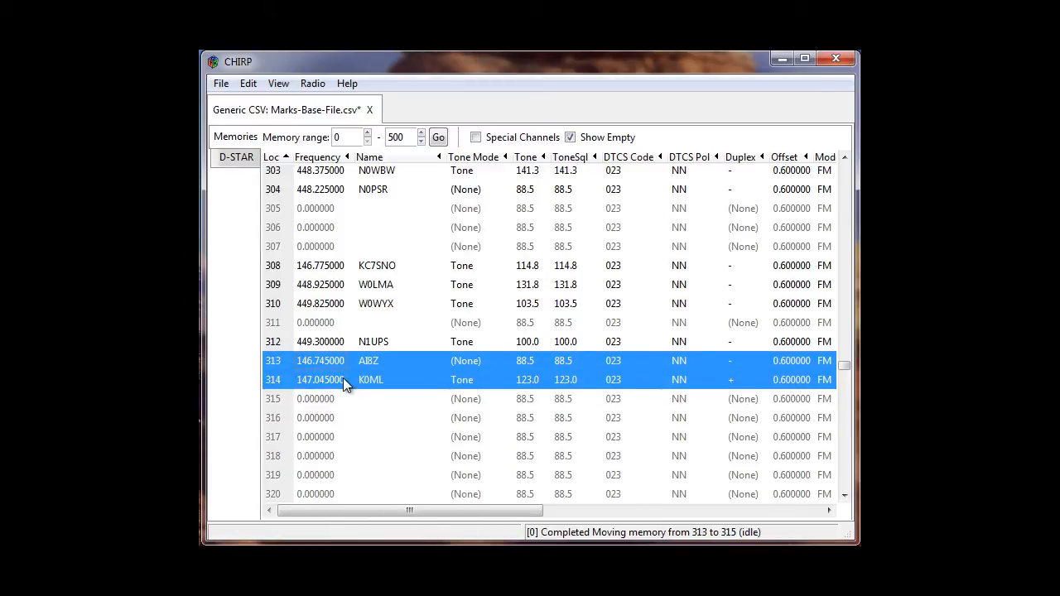
Move the memories at locations 312 to 314 up one place to fill the empty location 311.
{"action": "left_click", "coordinate": [336, 343], "text": "shift"}
{"action": "right_click", "coordinate": [336, 361]}
{"action": "left_click", "coordinate": [372, 450]}
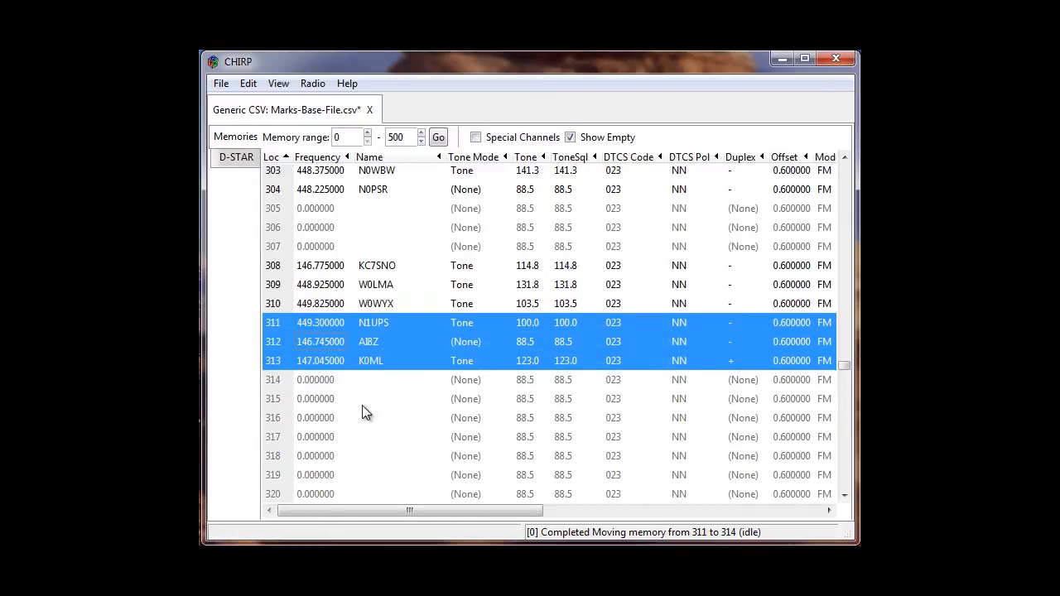
Move the memories at locations 308 to 313 up three places so they start at location 305.
{"action": "key", "text": "shift+Up"}
{"action": "key", "text": "shift+Up"}
{"action": "key", "text": "shift+Up"}
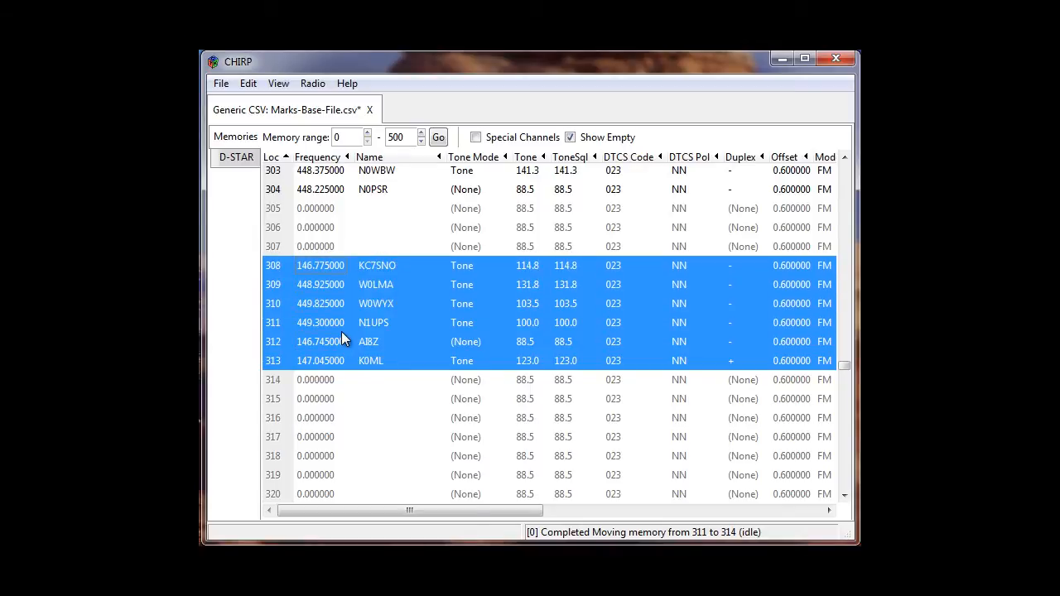
{"action": "right_click", "coordinate": [342, 335]}
{"action": "left_click", "coordinate": [375, 414]}
{"action": "right_click", "coordinate": [344, 310]}
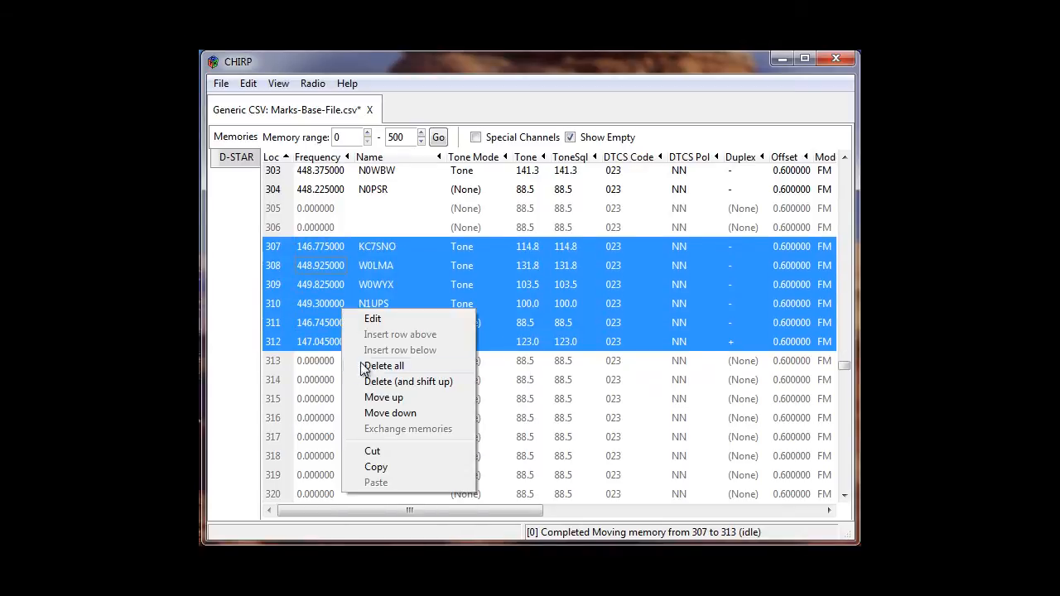
{"action": "left_click", "coordinate": [369, 397]}
{"action": "right_click", "coordinate": [345, 279]}
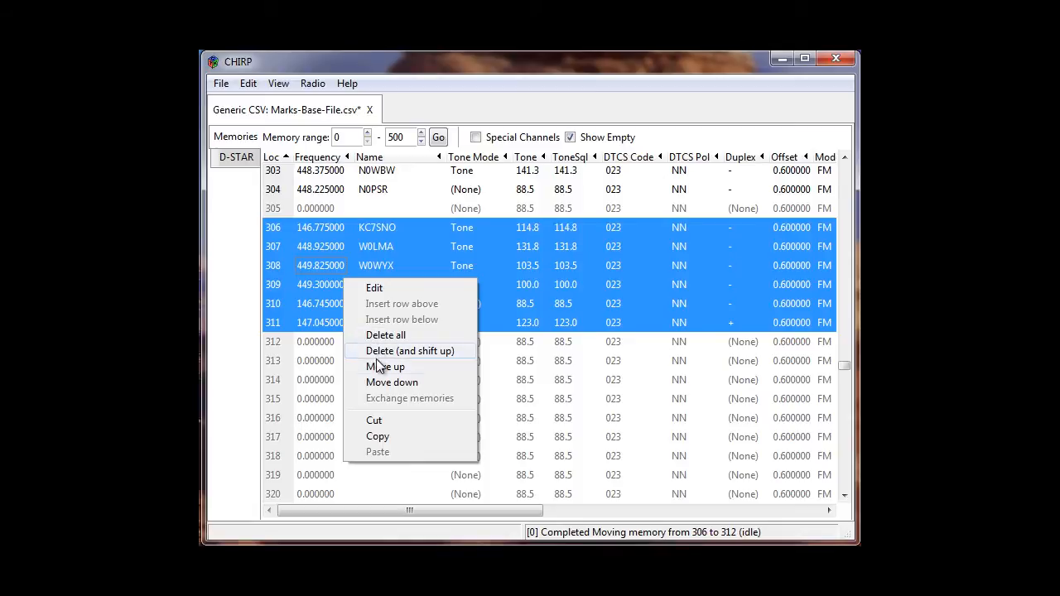
{"action": "left_click", "coordinate": [379, 366]}
{"action": "left_click", "coordinate": [354, 289]}
{"action": "left_click", "coordinate": [348, 349]}
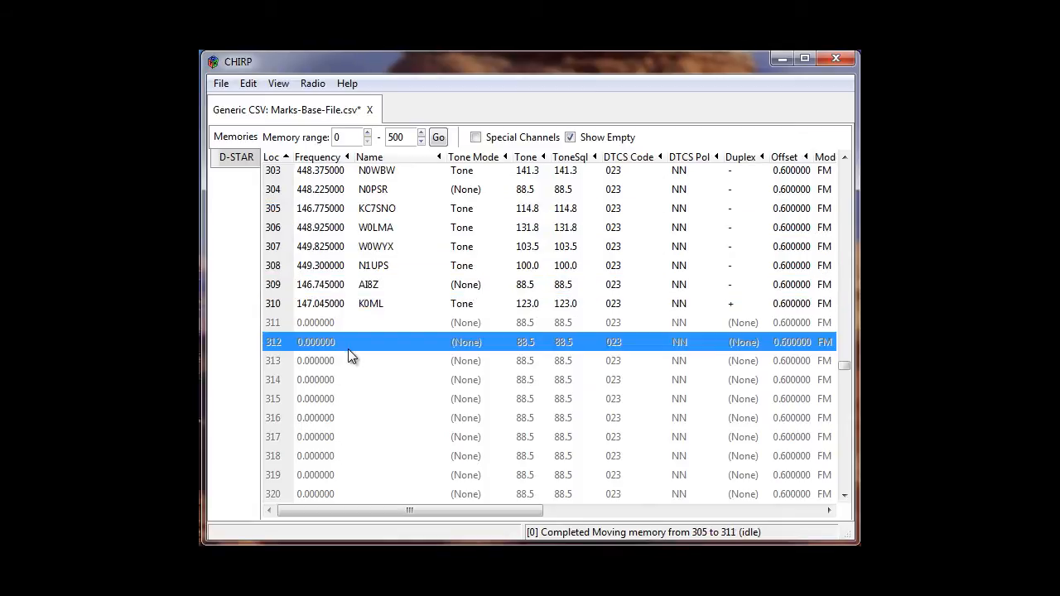
Review the memory list from location 310 back to the first locations.
{"action": "scroll", "coordinate": [348, 348], "scroll_direction": "up", "scroll_amount": 2}
{"action": "left_click", "coordinate": [336, 395]}
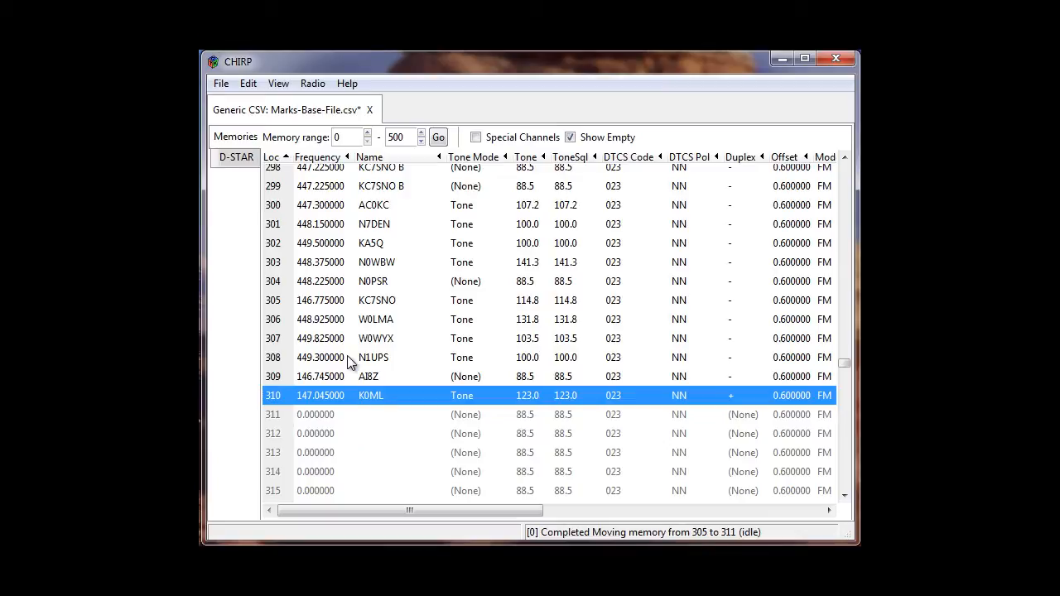
{"action": "left_click", "coordinate": [351, 361]}
{"action": "key", "text": "Page_Up"}
{"action": "key", "text": "Page_Up"}
{"action": "key", "text": "Page_Up"}
{"action": "key", "text": "Page_Up"}
{"action": "key", "text": "Page_Up"}
{"action": "key", "text": "Page_Up"}
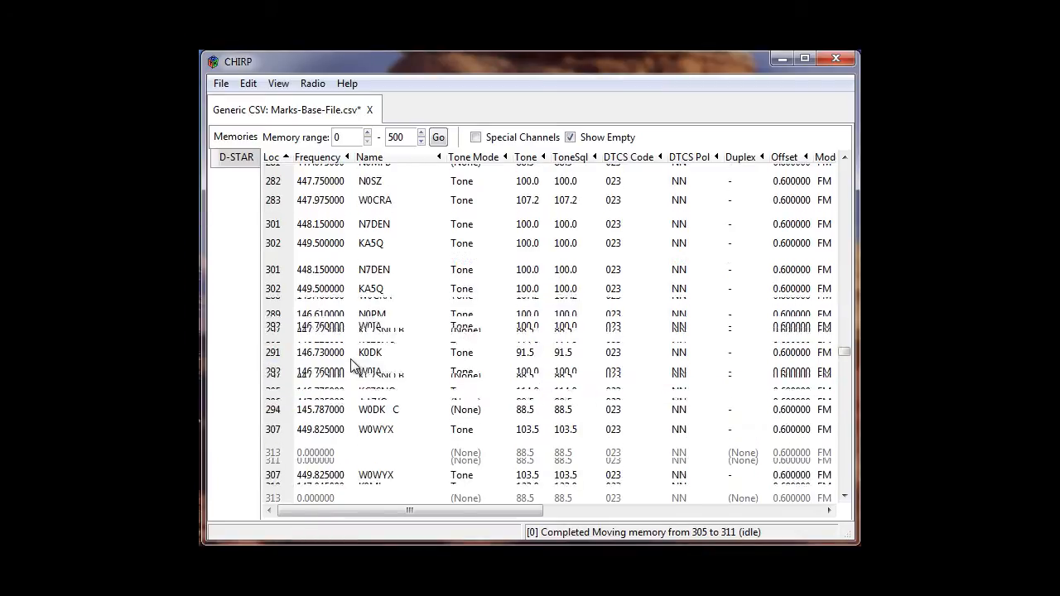
{"action": "key", "text": "Page_Up"}
{"action": "key", "text": "Page_Up"}
{"action": "key", "text": "Page_Up"}
{"action": "key", "text": "Page_Up"}
{"action": "key", "text": "Page_Up"}
{"action": "key", "text": "Page_Up"}
{"action": "key", "text": "Page_Up"}
{"action": "key", "text": "Page_Up"}
{"action": "key", "text": "Page_Up"}
{"action": "key", "text": "Page_Up"}
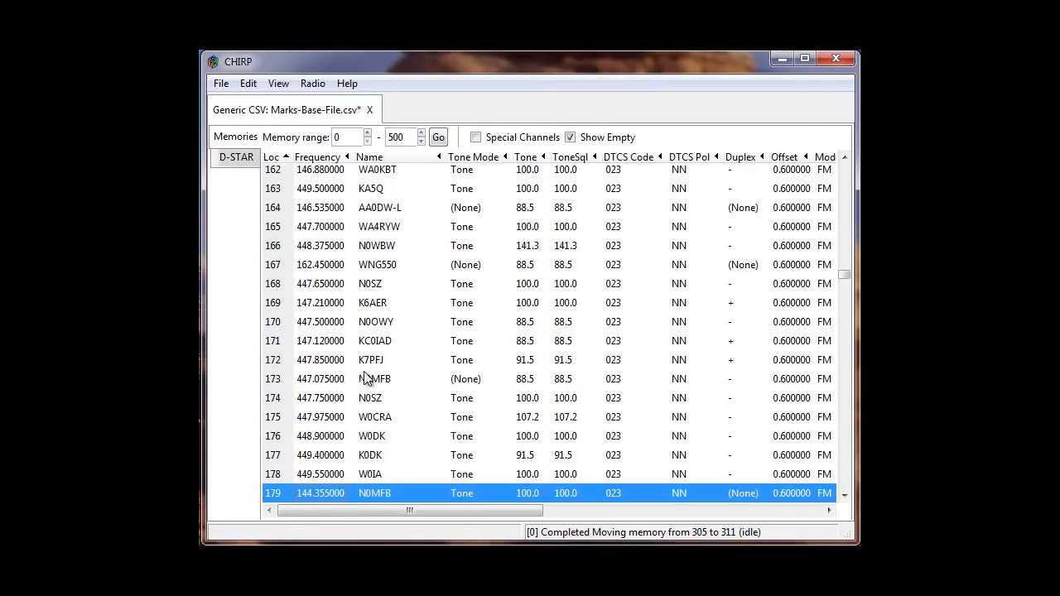
{"action": "key", "text": "Page_Up"}
{"action": "key", "text": "Page_Up"}
{"action": "key", "text": "Page_Up"}
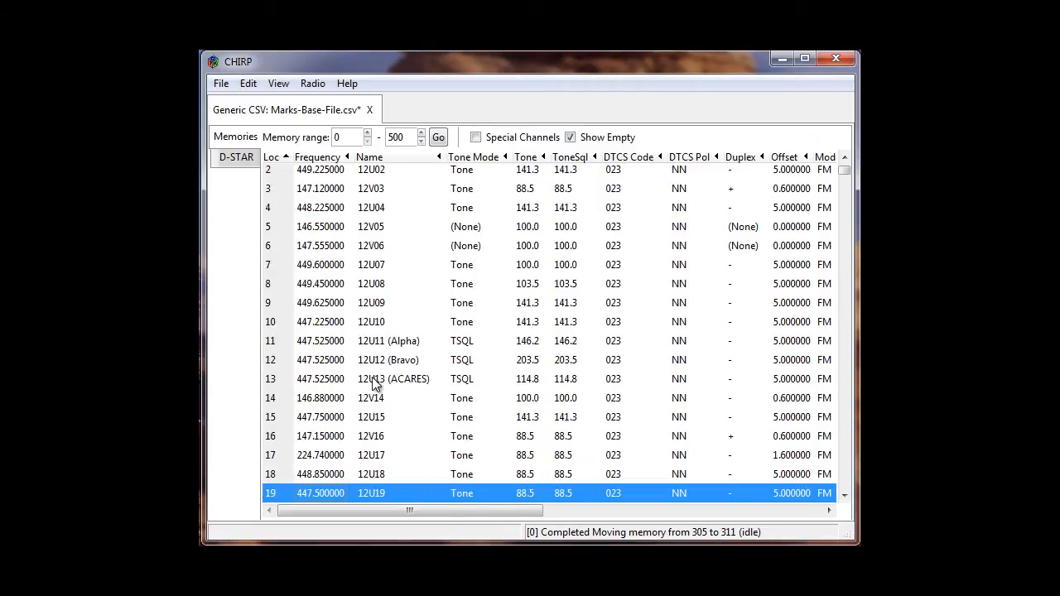
{"action": "key", "text": "Down"}
{"action": "key", "text": "Down"}
{"action": "key", "text": "Down"}
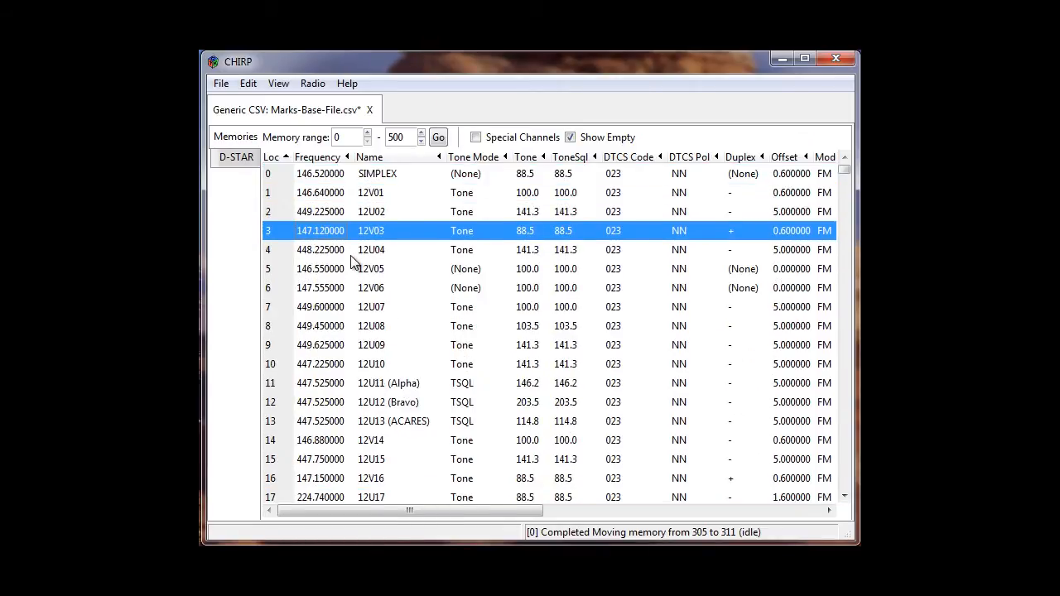
{"action": "key", "text": "Up"}
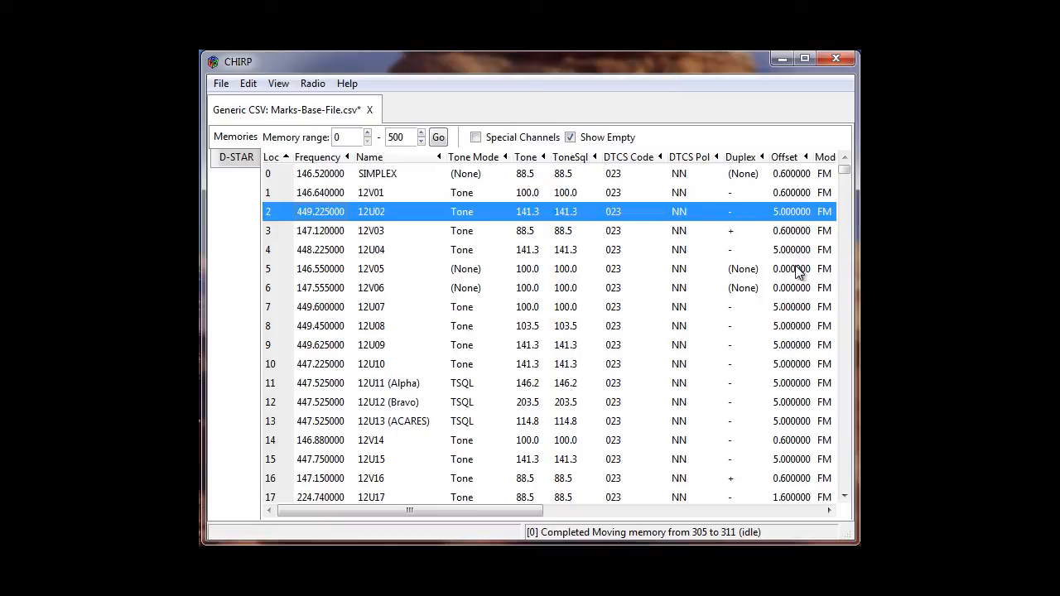
Examine the offset values of the memories from location 2 to 21.
{"action": "key", "text": "Down"}
{"action": "key", "text": "Down"}
{"action": "key", "text": "Down"}
{"action": "key", "text": "Down"}
{"action": "key", "text": "Down"}
{"action": "key", "text": "Down"}
{"action": "key", "text": "Down"}
{"action": "key", "text": "Down"}
{"action": "key", "text": "Down"}
{"action": "key", "text": "Down"}
{"action": "key", "text": "Down"}
{"action": "key", "text": "Down"}
{"action": "key", "text": "Down"}
{"action": "key", "text": "Down"}
{"action": "key", "text": "Down"}
{"action": "key", "text": "Down"}
{"action": "key", "text": "Down"}
{"action": "key", "text": "Down"}
{"action": "key", "text": "Down"}
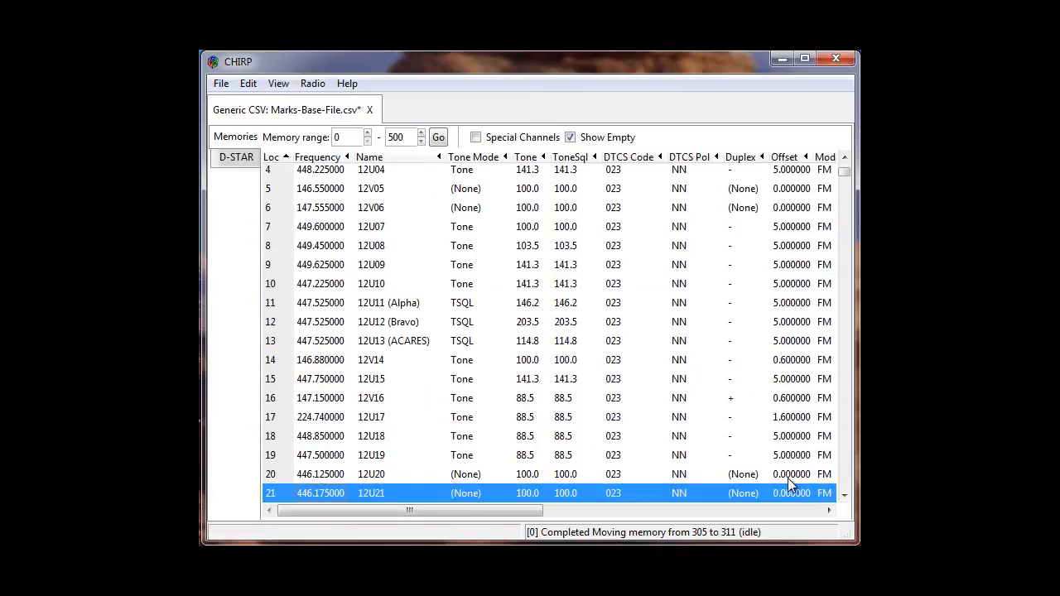
Examine the offset values of the memories from location 22 to 111.
{"action": "key", "text": "Down"}
{"action": "key", "text": "Down"}
{"action": "key", "text": "Down"}
{"action": "key", "text": "Down"}
{"action": "key", "text": "Down"}
{"action": "key", "text": "Down"}
{"action": "key", "text": "Down"}
{"action": "key", "text": "Down"}
{"action": "key", "text": "Down"}
{"action": "key", "text": "Down"}
{"action": "key", "text": "Down"}
{"action": "key", "text": "Down"}
{"action": "key", "text": "Down"}
{"action": "key", "text": "Down"}
{"action": "key", "text": "Down"}
{"action": "key", "text": "Down"}
{"action": "key", "text": "Down"}
{"action": "key", "text": "Down"}
{"action": "key", "text": "Down"}
{"action": "key", "text": "Down"}
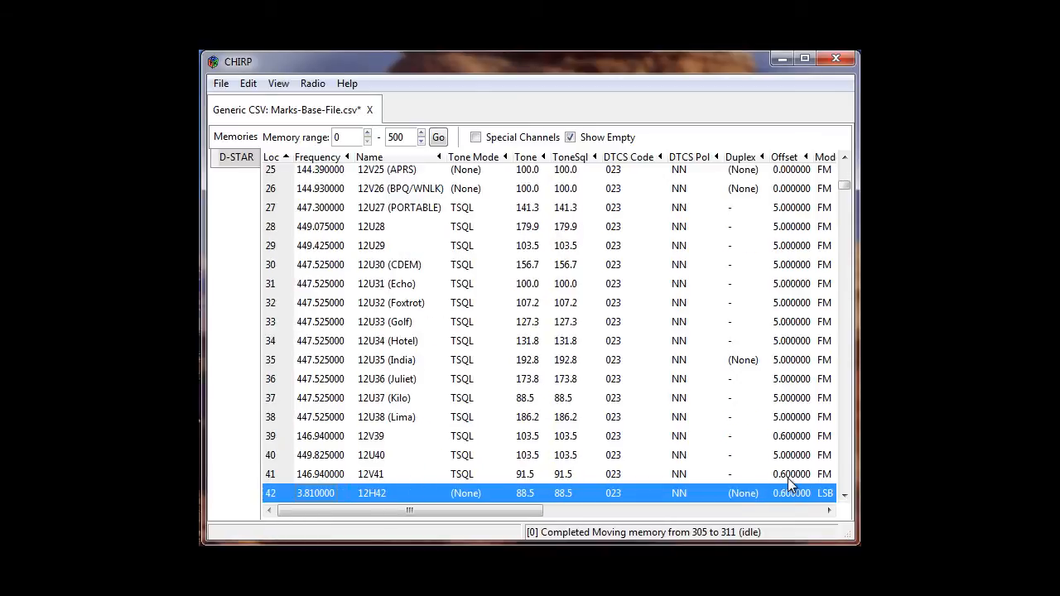
{"action": "key", "text": "Down"}
{"action": "key", "text": "Down"}
{"action": "key", "text": "Down"}
{"action": "key", "text": "Down"}
{"action": "key", "text": "Down"}
{"action": "key", "text": "Down"}
{"action": "key", "text": "Down"}
{"action": "key", "text": "Down"}
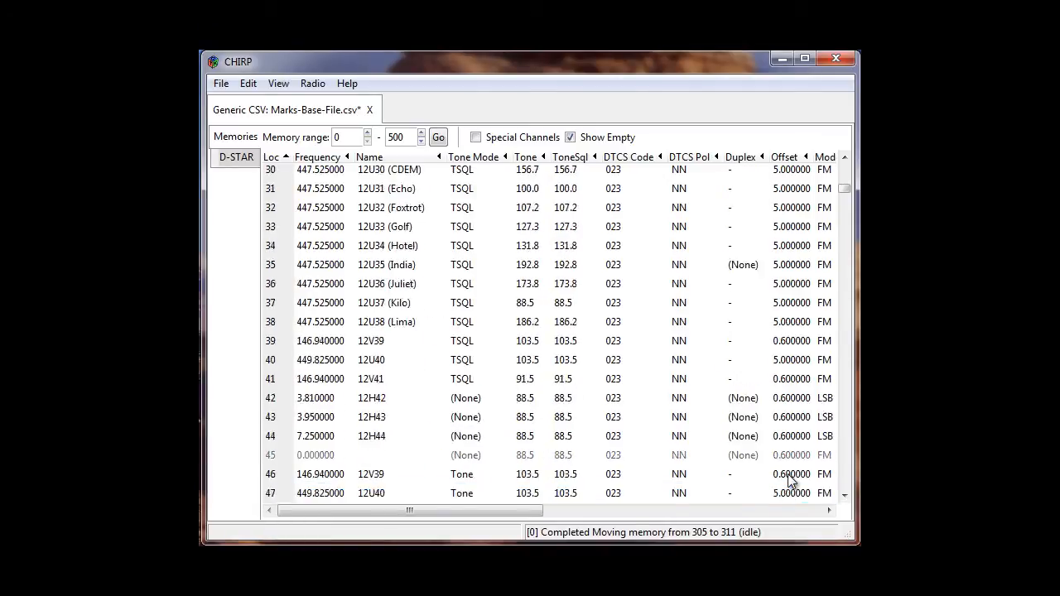
{"action": "key", "text": "Down"}
{"action": "key", "text": "Down"}
{"action": "key", "text": "Down"}
{"action": "key", "text": "Down"}
{"action": "key", "text": "Down"}
{"action": "key", "text": "Down"}
{"action": "key", "text": "Down"}
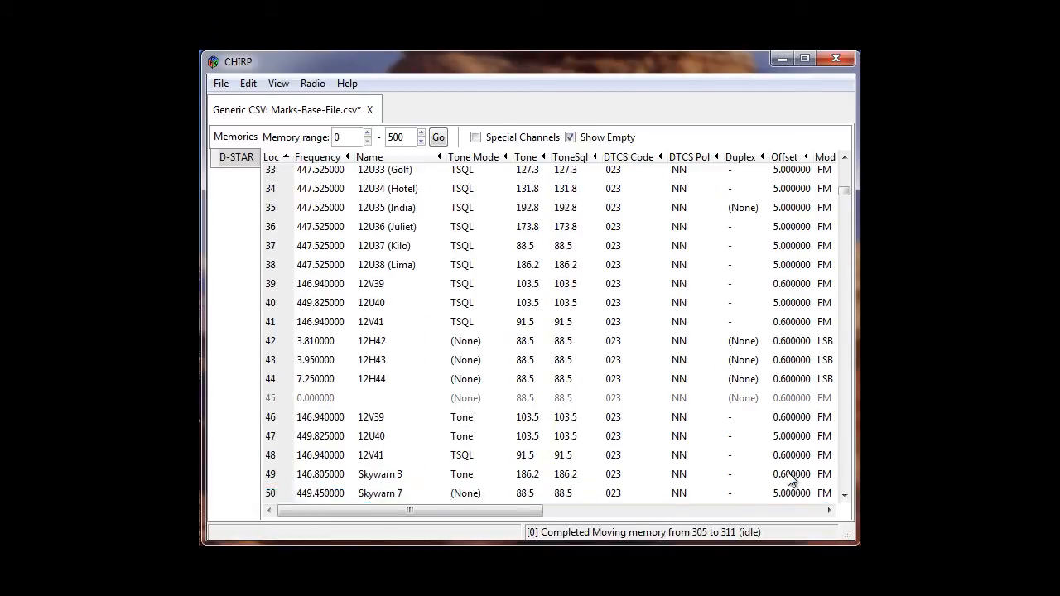
{"action": "key", "text": "Down"}
{"action": "key", "text": "Down"}
{"action": "key", "text": "Down"}
{"action": "key", "text": "Down"}
{"action": "key", "text": "Down"}
{"action": "key", "text": "Down"}
{"action": "key", "text": "Down"}
{"action": "key", "text": "Down"}
{"action": "key", "text": "Down"}
{"action": "key", "text": "Down"}
{"action": "key", "text": "Down"}
{"action": "key", "text": "Down"}
{"action": "key", "text": "Down"}
{"action": "key", "text": "Down"}
{"action": "key", "text": "Down"}
{"action": "key", "text": "Down"}
{"action": "key", "text": "Down"}
{"action": "key", "text": "Down"}
{"action": "key", "text": "Down"}
{"action": "key", "text": "Down"}
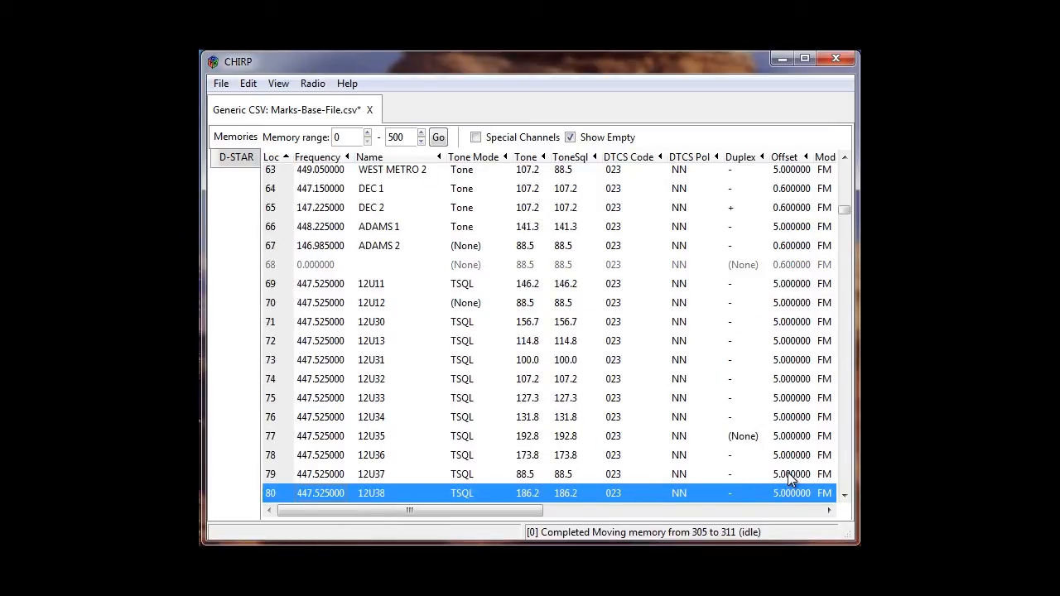
{"action": "key", "text": "Down"}
{"action": "key", "text": "Down"}
{"action": "key", "text": "Down"}
{"action": "key", "text": "Down"}
{"action": "key", "text": "Down"}
{"action": "key", "text": "Down"}
{"action": "key", "text": "Down"}
{"action": "key", "text": "Down"}
{"action": "key", "text": "Down"}
{"action": "key", "text": "Down"}
{"action": "key", "text": "Down"}
{"action": "key", "text": "Down"}
{"action": "key", "text": "Down"}
{"action": "key", "text": "Down"}
{"action": "key", "text": "Down"}
{"action": "key", "text": "Down"}
{"action": "key", "text": "Down"}
{"action": "key", "text": "Down"}
{"action": "key", "text": "Down"}
{"action": "key", "text": "Down"}
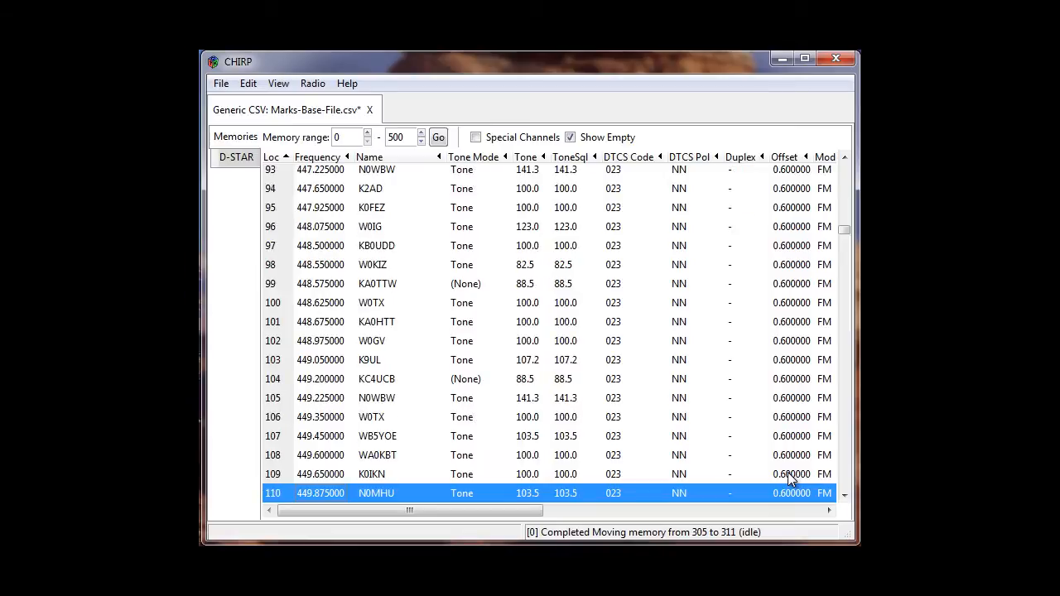
{"action": "key", "text": "Down"}
Set the offset of the 449.150000 memory at location 84 to 5 MHz.
{"action": "key", "text": "Up"}
{"action": "key", "text": "Up"}
{"action": "key", "text": "Up"}
{"action": "key", "text": "Up"}
{"action": "key", "text": "Up"}
{"action": "key", "text": "Up"}
{"action": "key", "text": "Up"}
{"action": "key", "text": "Up"}
{"action": "key", "text": "Up"}
{"action": "key", "text": "Up"}
{"action": "key", "text": "Up"}
{"action": "key", "text": "Up"}
{"action": "key", "text": "Up"}
{"action": "key", "text": "Up"}
{"action": "key", "text": "Up"}
{"action": "key", "text": "Up"}
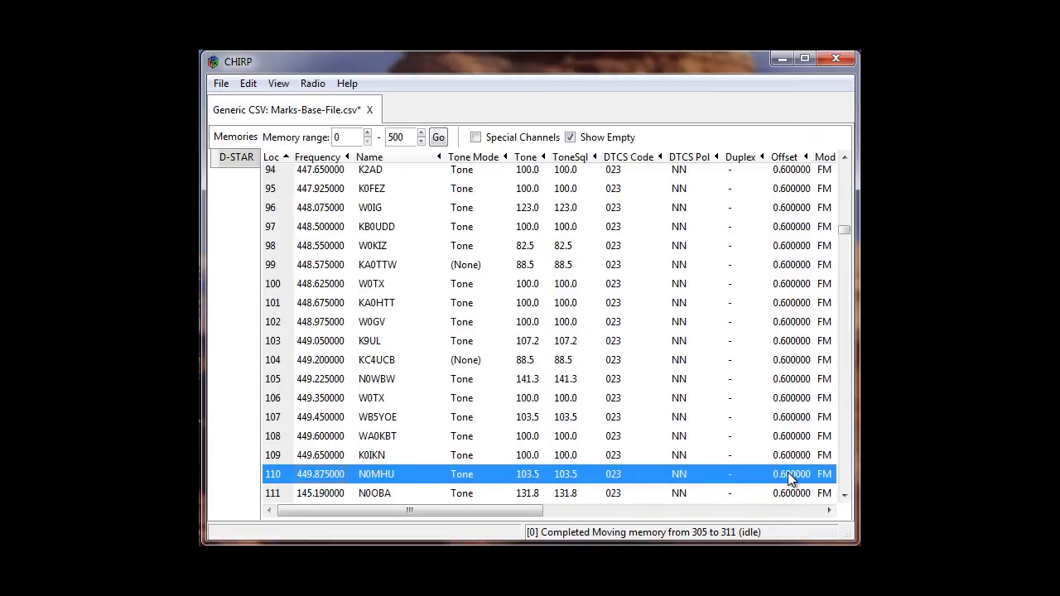
{"action": "key", "text": "Up"}
{"action": "key", "text": "Up"}
{"action": "key", "text": "Up"}
{"action": "key", "text": "Up"}
{"action": "key", "text": "Up"}
{"action": "key", "text": "Up"}
{"action": "key", "text": "Up"}
{"action": "key", "text": "Up"}
{"action": "key", "text": "Up"}
{"action": "key", "text": "Up"}
{"action": "key", "text": "Up"}
{"action": "key", "text": "Up"}
{"action": "key", "text": "Up"}
{"action": "key", "text": "Up"}
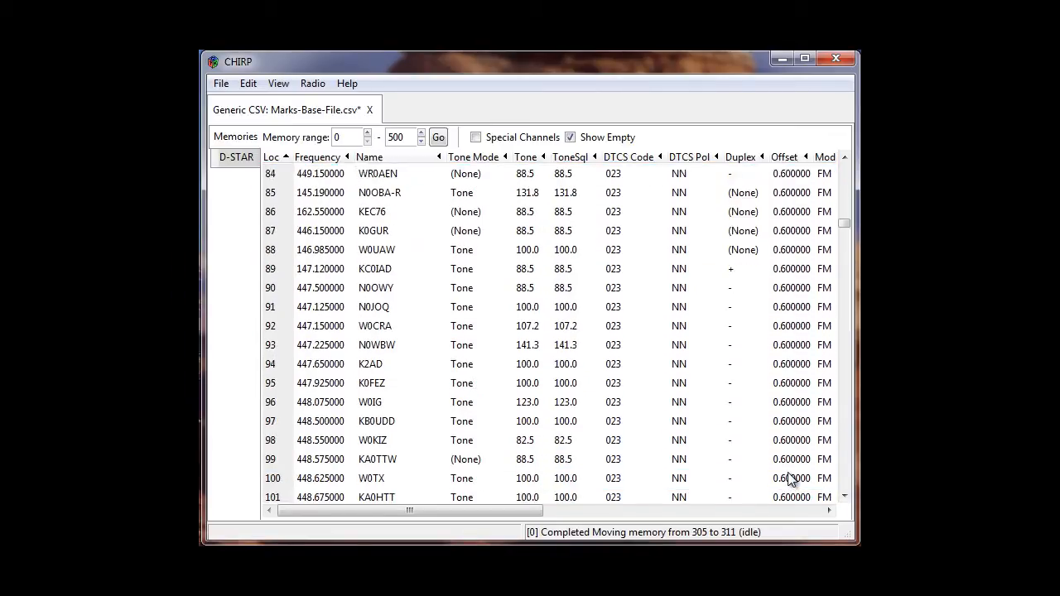
{"action": "key", "text": "Down"}
{"action": "key", "text": "Down"}
{"action": "key", "text": "Down"}
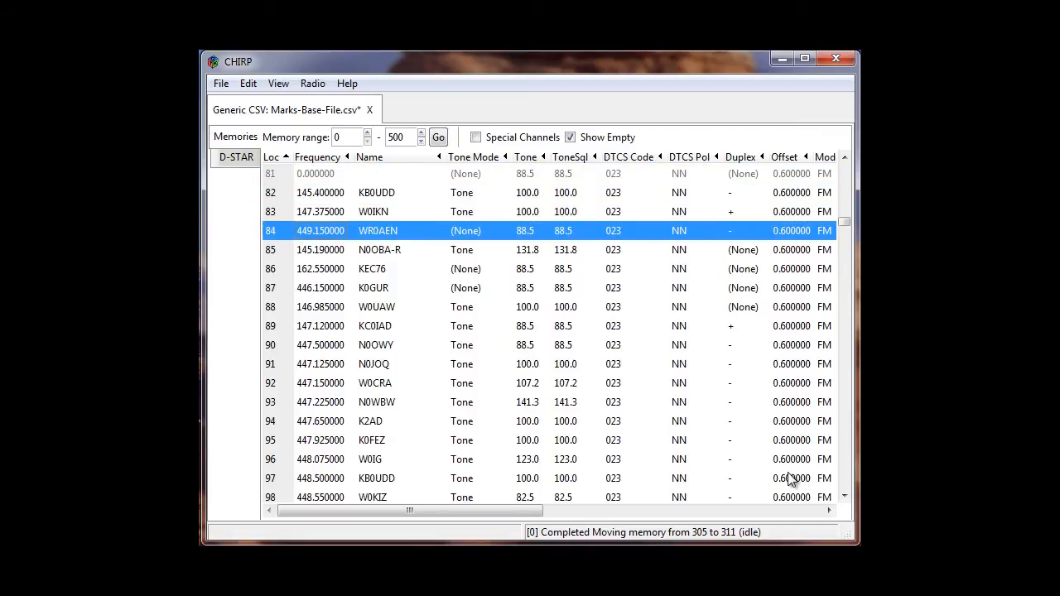
{"action": "left_click", "coordinate": [783, 233]}
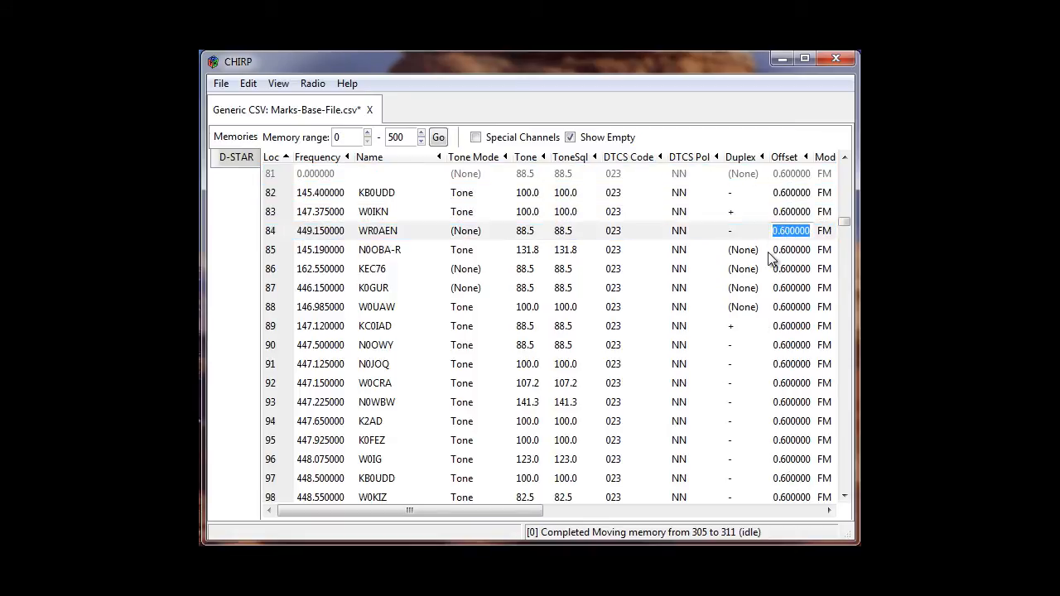
{"action": "key", "text": "Home"}
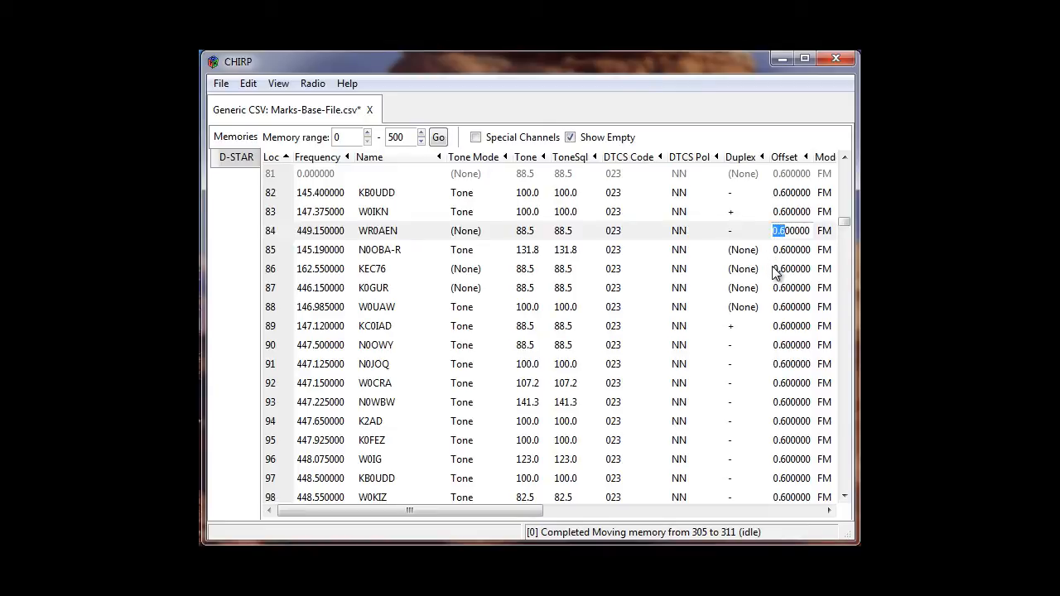
{"action": "type", "text": "5."}
{"action": "key", "text": "Return"}
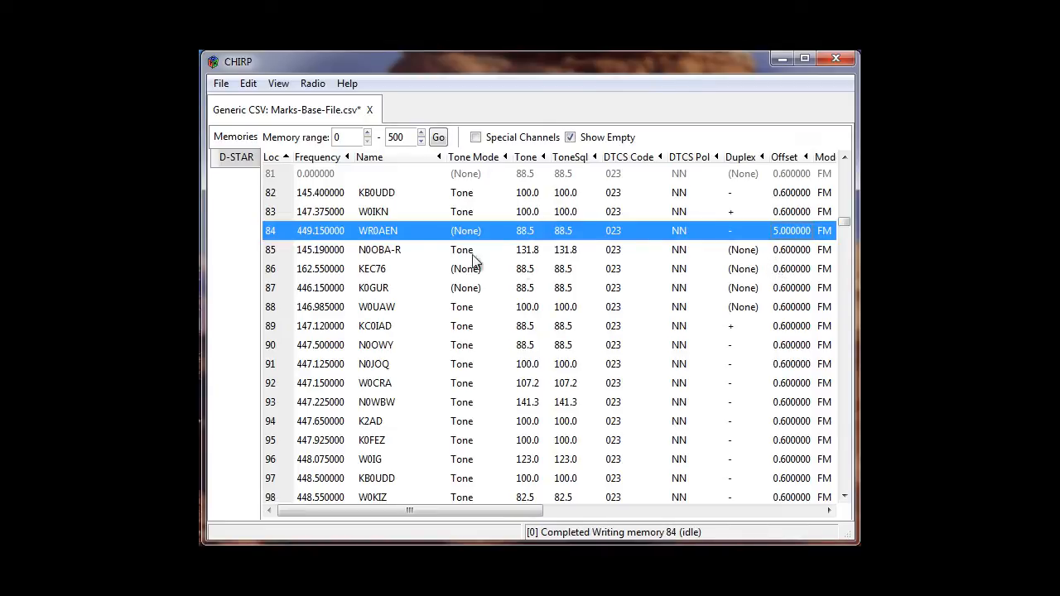
Edit the 446.150000 memory at location 87 and set its offset to 5.
{"action": "left_click", "coordinate": [337, 290]}
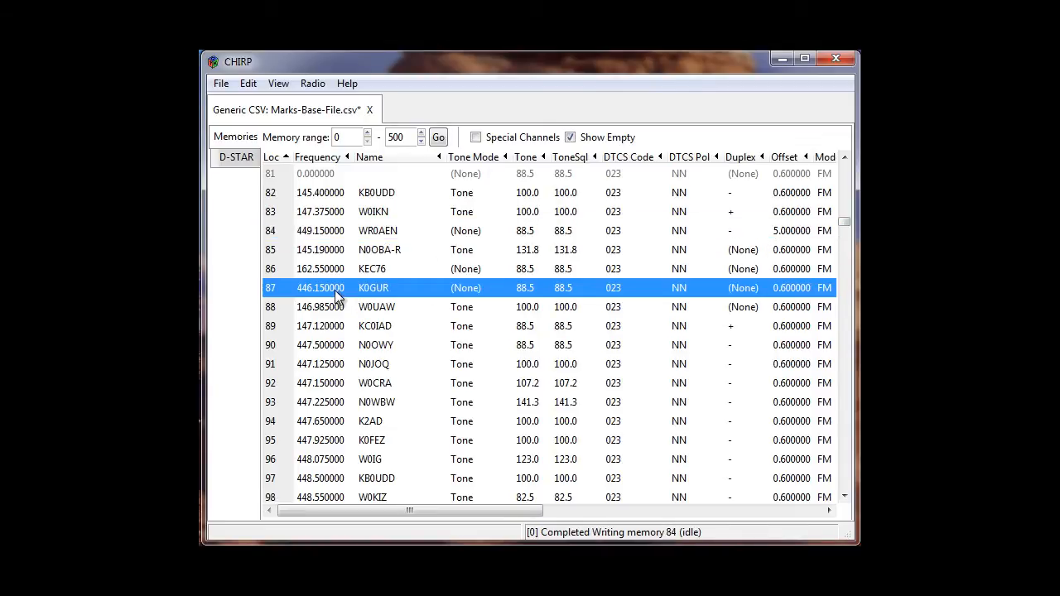
{"action": "right_click", "coordinate": [782, 293]}
{"action": "left_click", "coordinate": [794, 300]}
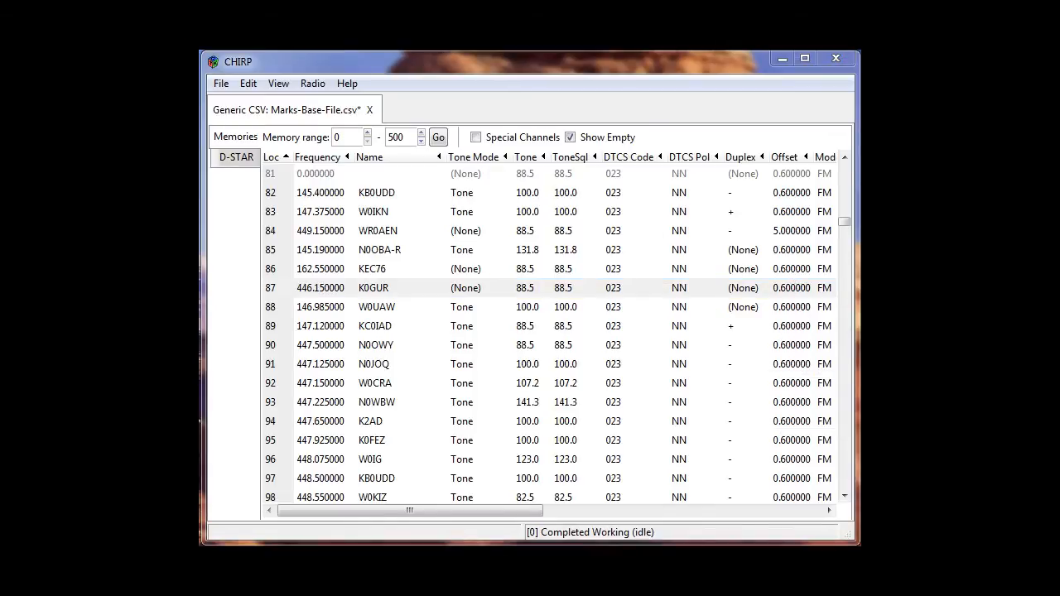
{"action": "left_click_drag", "start_coordinate": [834, 65], "coordinate": [477, 174]}
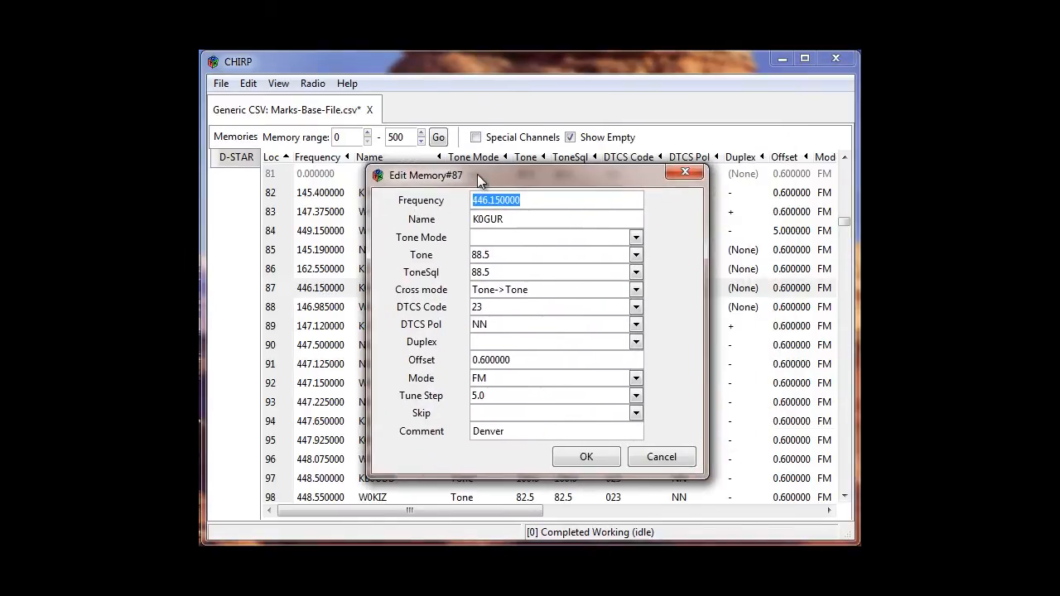
{"action": "left_click", "coordinate": [528, 359]}
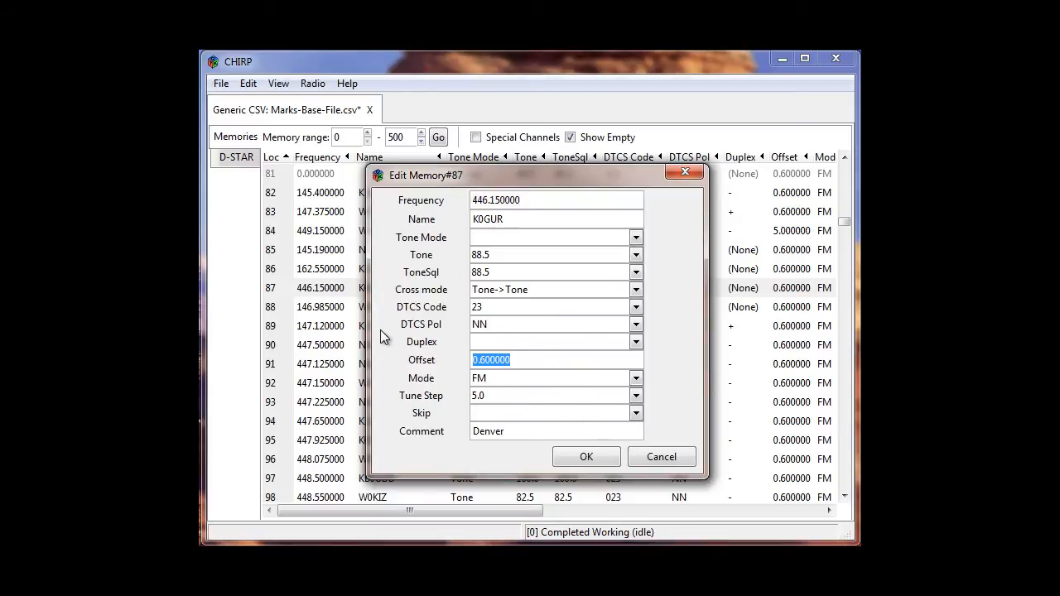
{"action": "type", "text": "5"}
{"action": "left_click", "coordinate": [566, 457]}
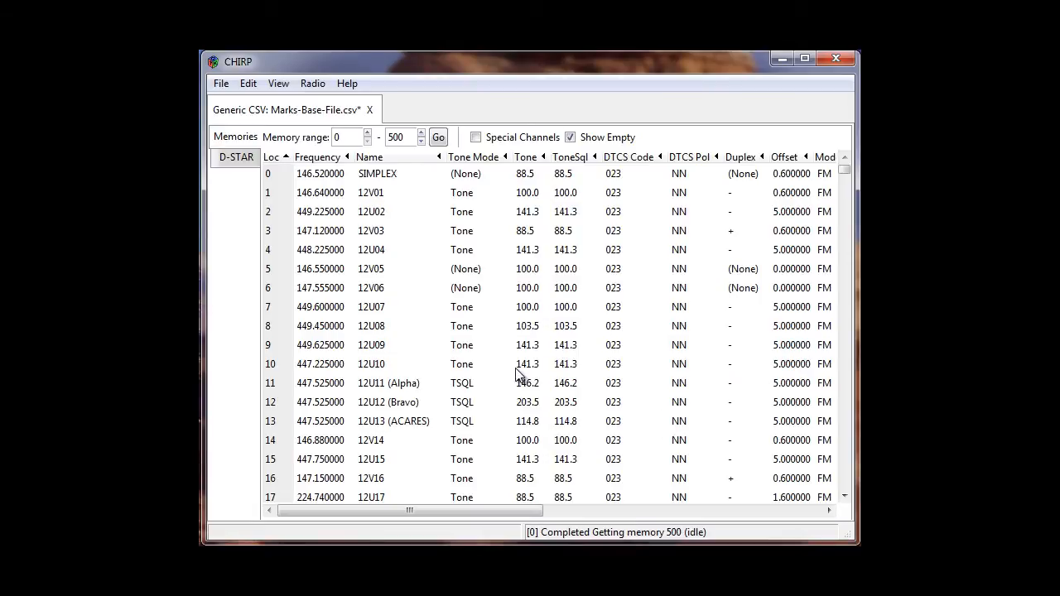
Review the memory list from the first locations down to the empty locations following 310.
{"action": "left_click", "coordinate": [383, 406]}
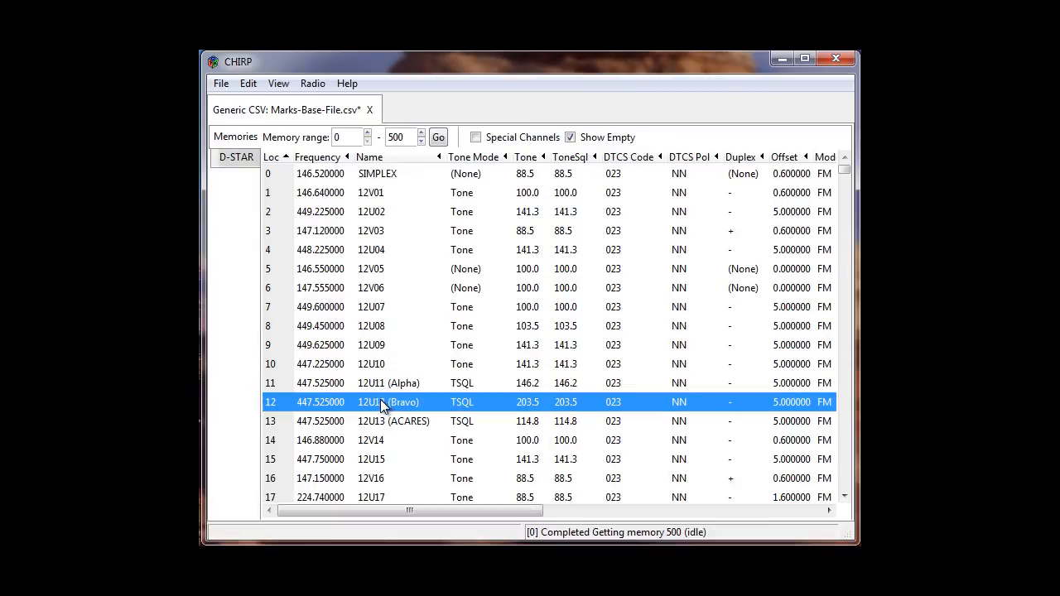
{"action": "scroll", "coordinate": [383, 406], "scroll_direction": "down", "scroll_amount": 5}
{"action": "scroll", "coordinate": [381, 403], "scroll_direction": "down", "scroll_amount": 18}
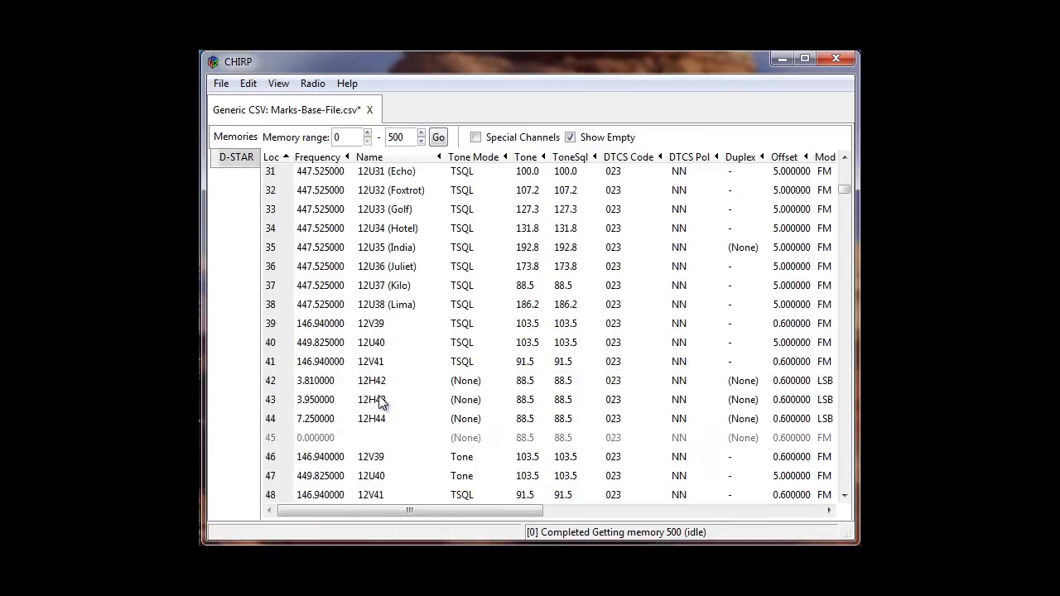
{"action": "scroll", "coordinate": [379, 401], "scroll_direction": "down", "scroll_amount": 15}
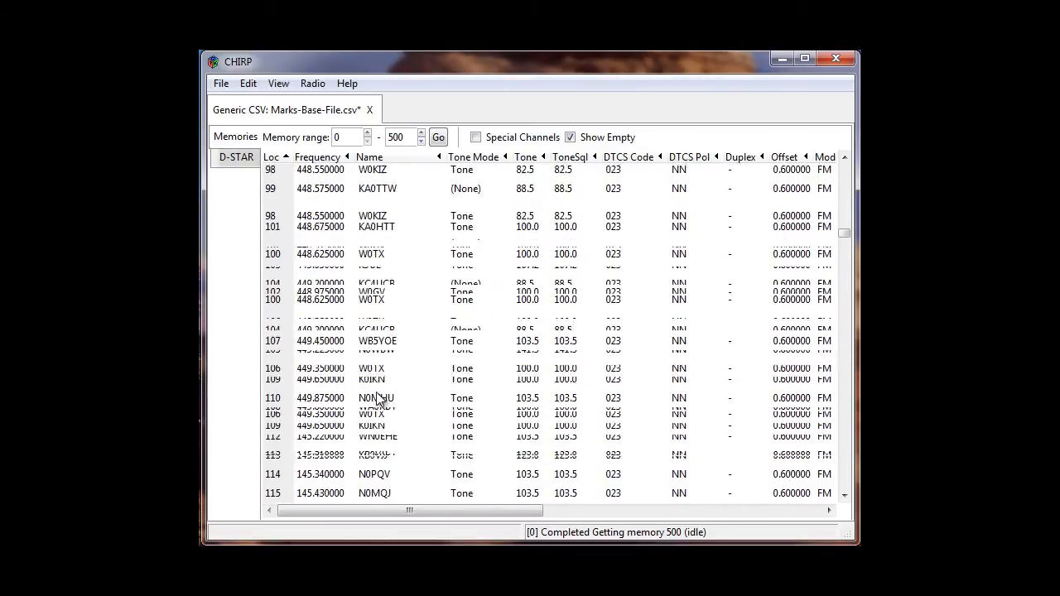
{"action": "scroll", "coordinate": [377, 399], "scroll_direction": "down", "scroll_amount": 20}
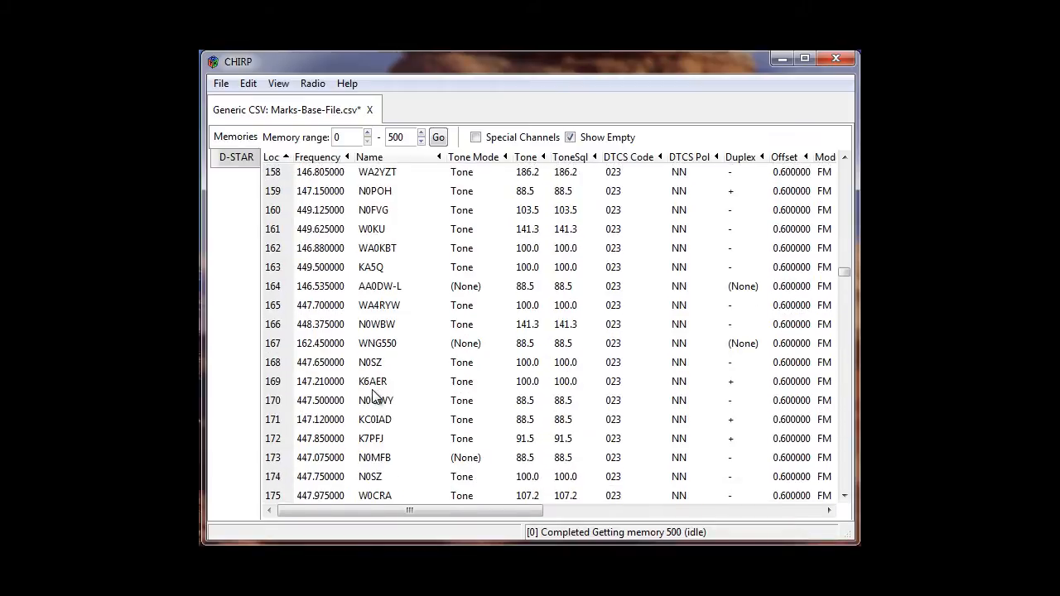
{"action": "scroll", "coordinate": [374, 396], "scroll_direction": "down", "scroll_amount": 17}
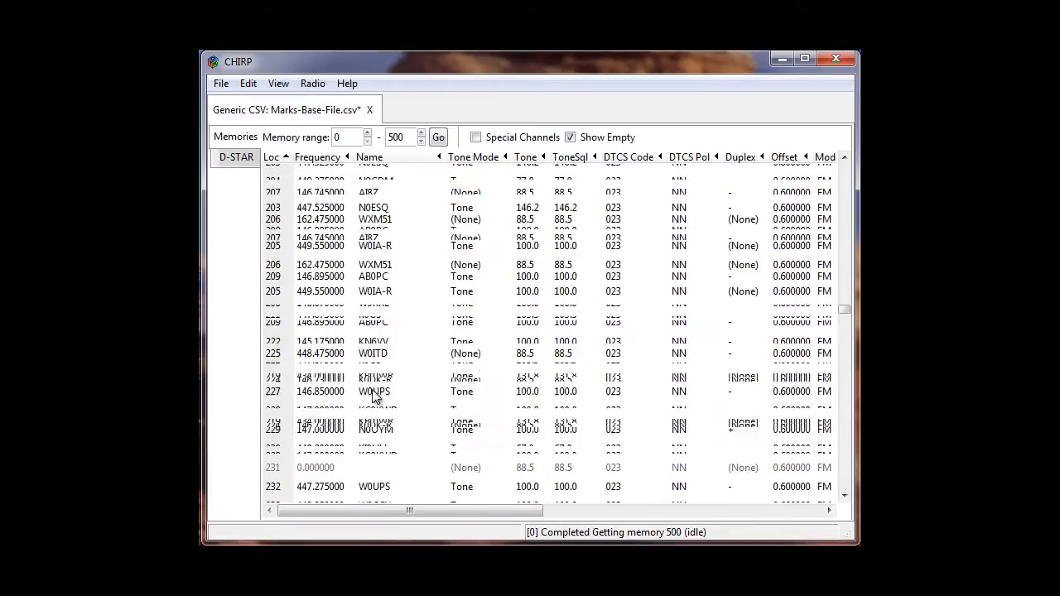
{"action": "scroll", "coordinate": [372, 395], "scroll_direction": "down", "scroll_amount": 10}
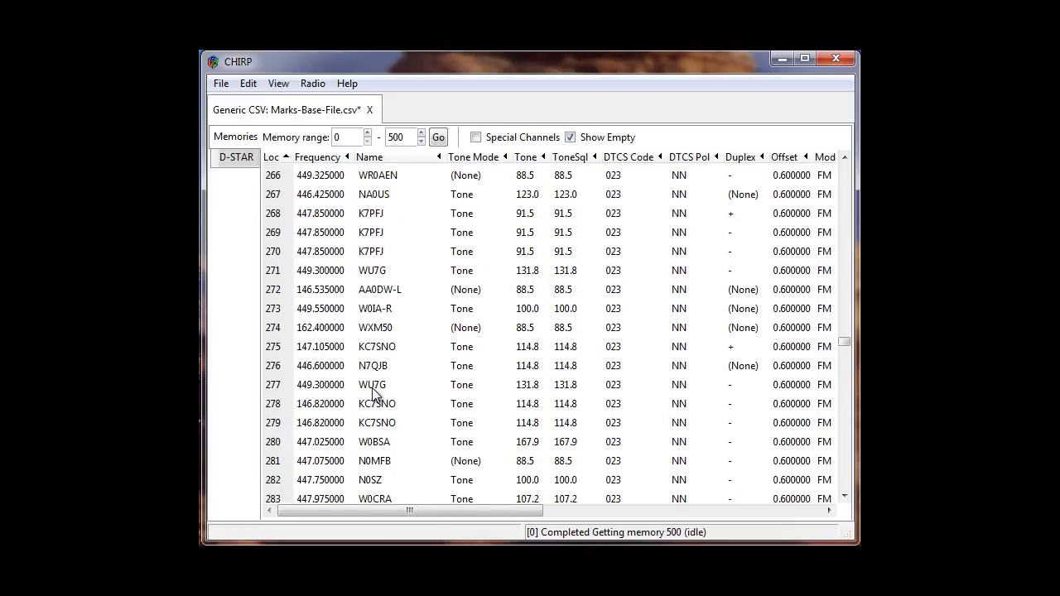
{"action": "scroll", "coordinate": [373, 394], "scroll_direction": "down", "scroll_amount": 11}
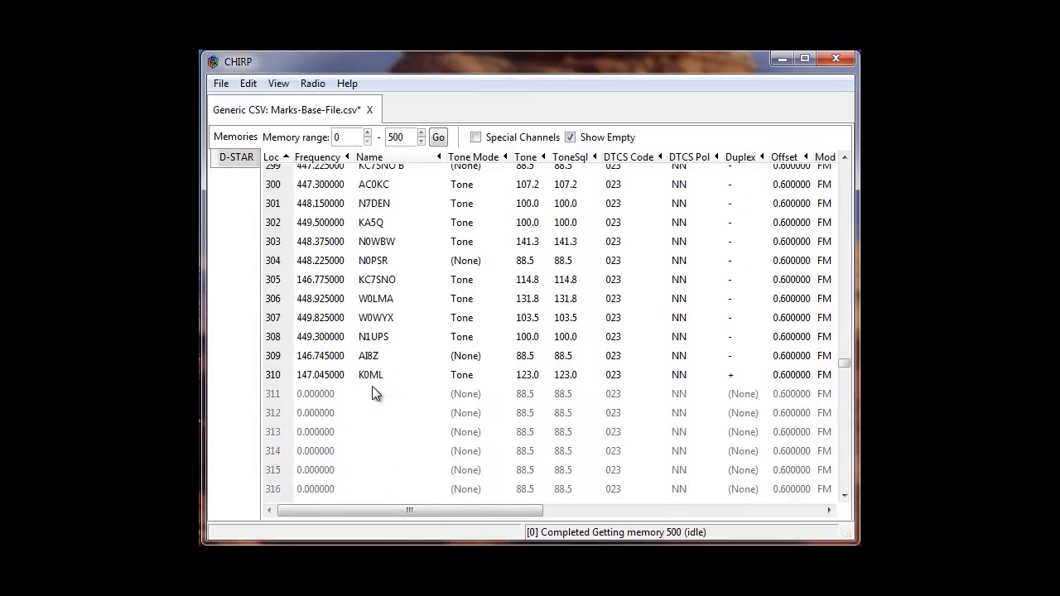
{"action": "left_click", "coordinate": [284, 413]}
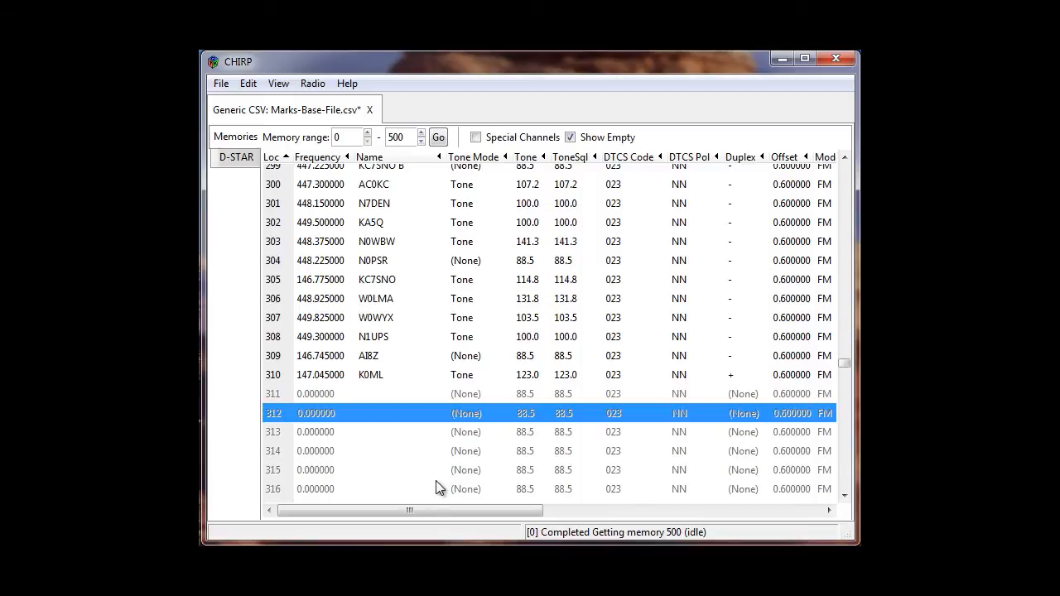
Load the Travel Plus file RFDM78ou_ColoSprings.tpe for import and dismiss the message about it.
{"action": "left_click", "coordinate": [221, 83]}
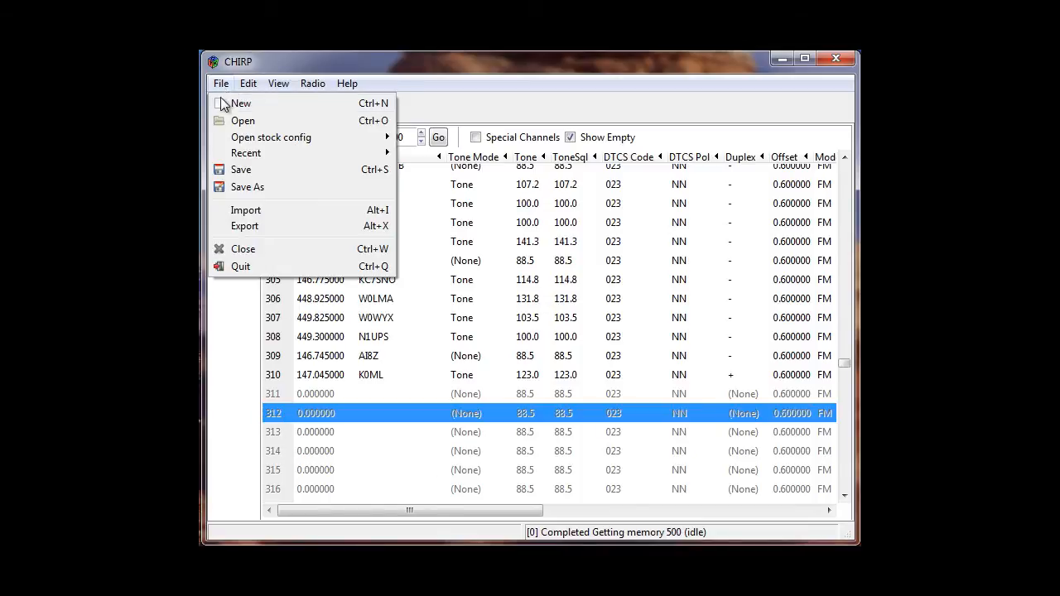
{"action": "left_click", "coordinate": [240, 207]}
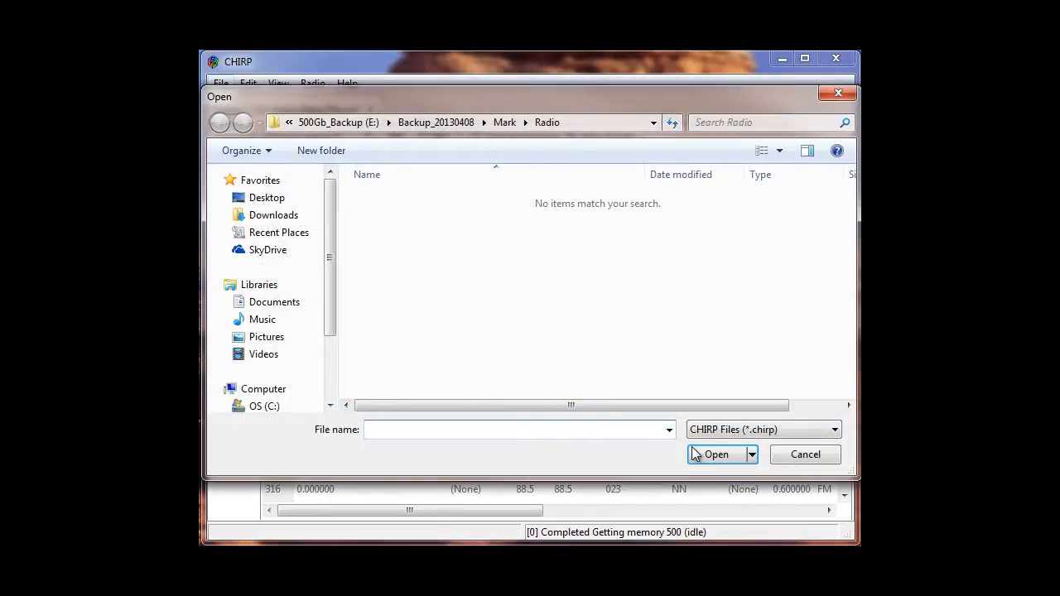
{"action": "left_click", "coordinate": [723, 431]}
{"action": "left_click", "coordinate": [732, 522]}
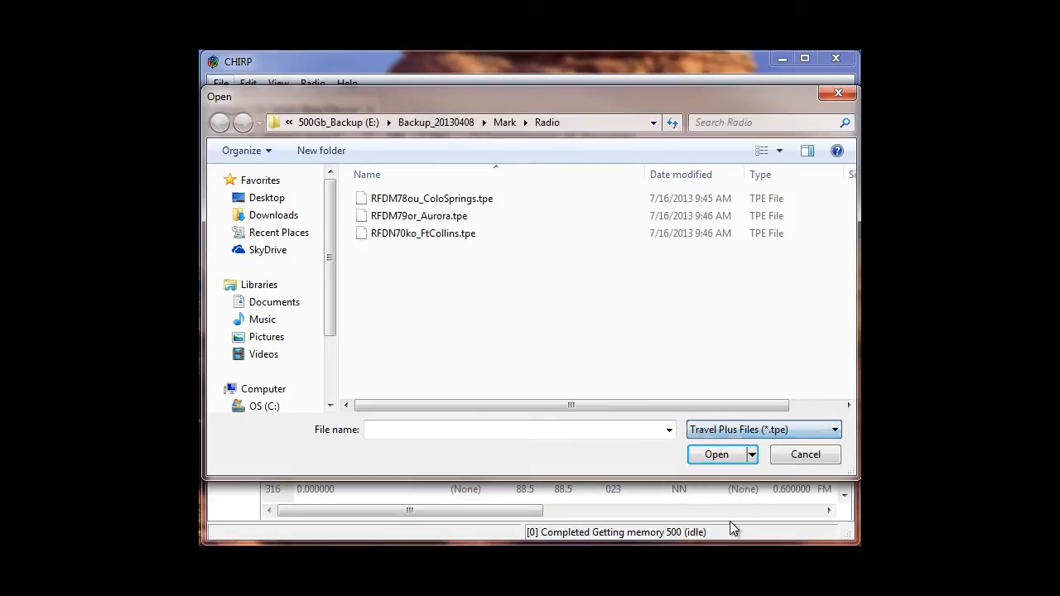
{"action": "left_click", "coordinate": [392, 199]}
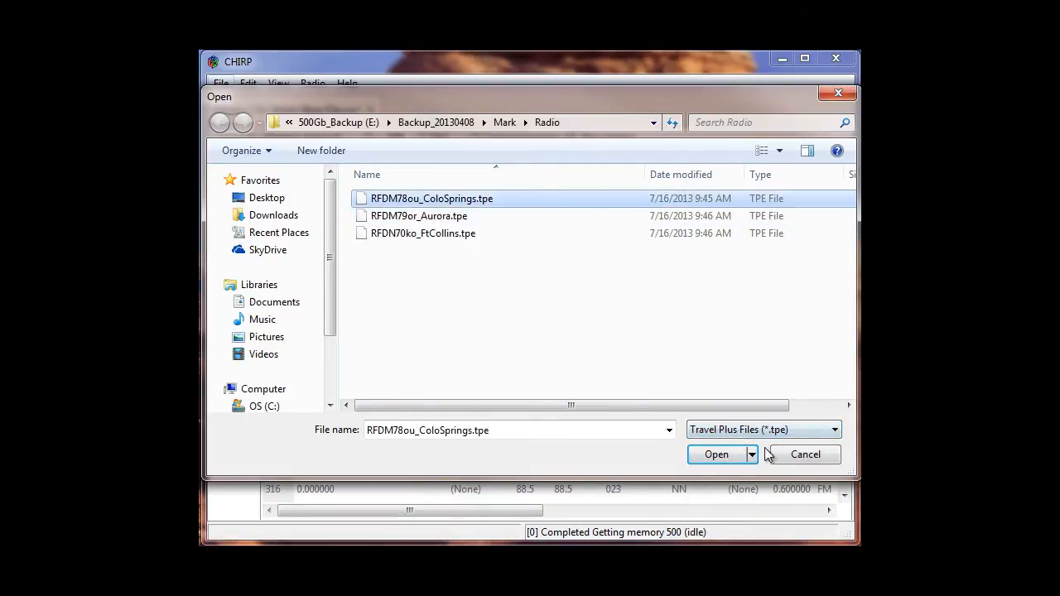
{"action": "left_click", "coordinate": [707, 457]}
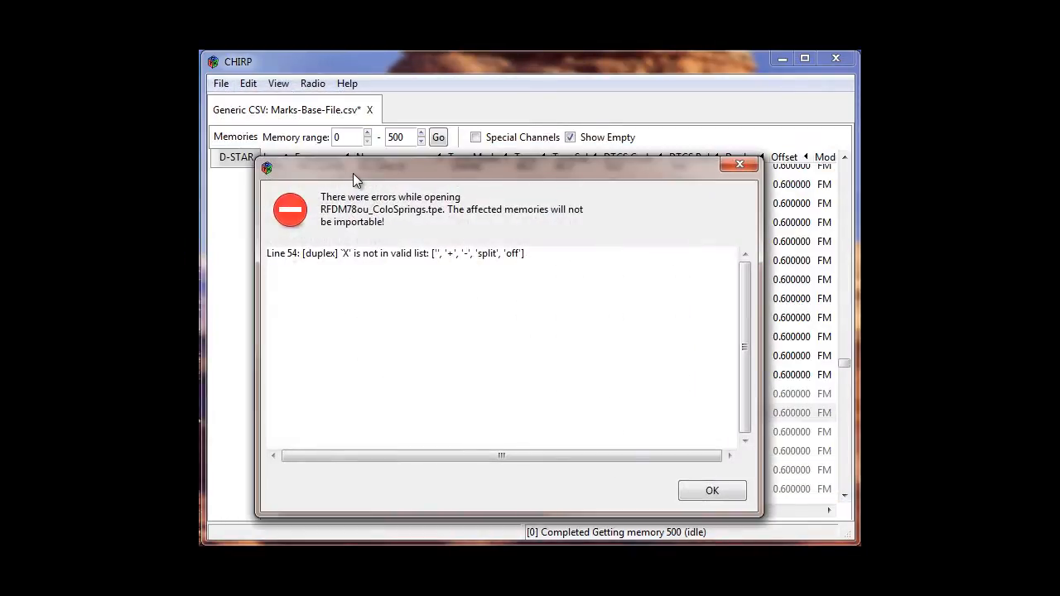
{"action": "left_click_drag", "start_coordinate": [352, 173], "coordinate": [447, 163]}
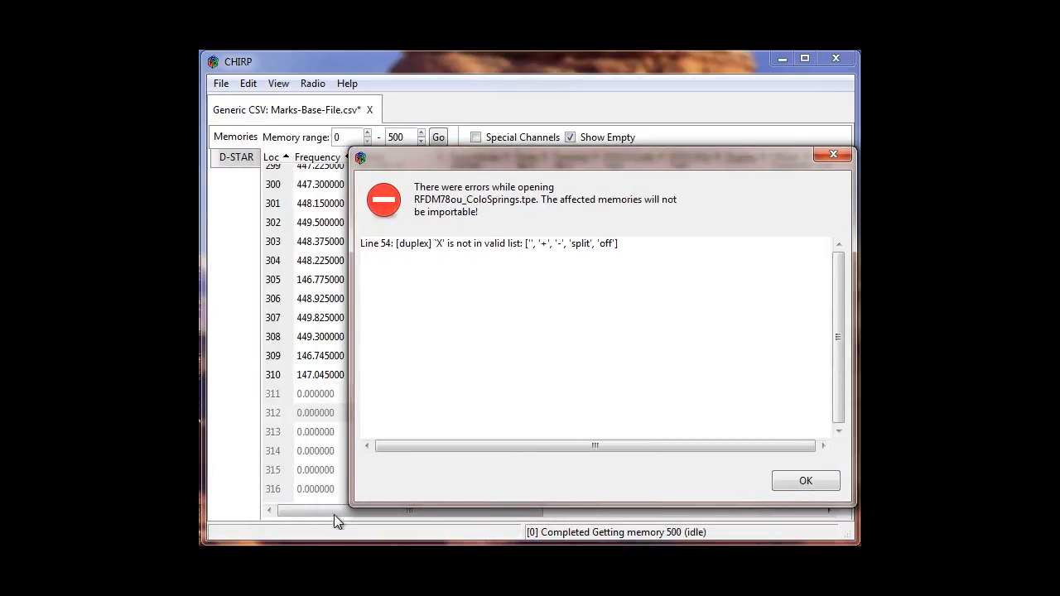
{"action": "left_click", "coordinate": [784, 482]}
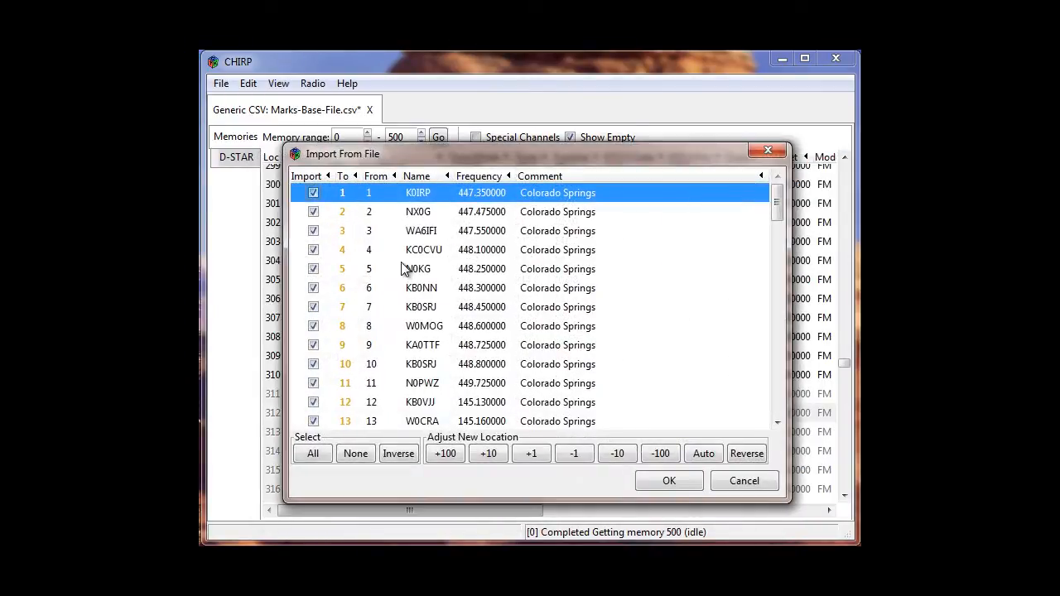
Shift the new locations by 311 so the Colorado Springs memories start at location 312, and import them all.
{"action": "left_click", "coordinate": [446, 454]}
{"action": "left_click", "coordinate": [446, 455]}
{"action": "left_click", "coordinate": [446, 456]}
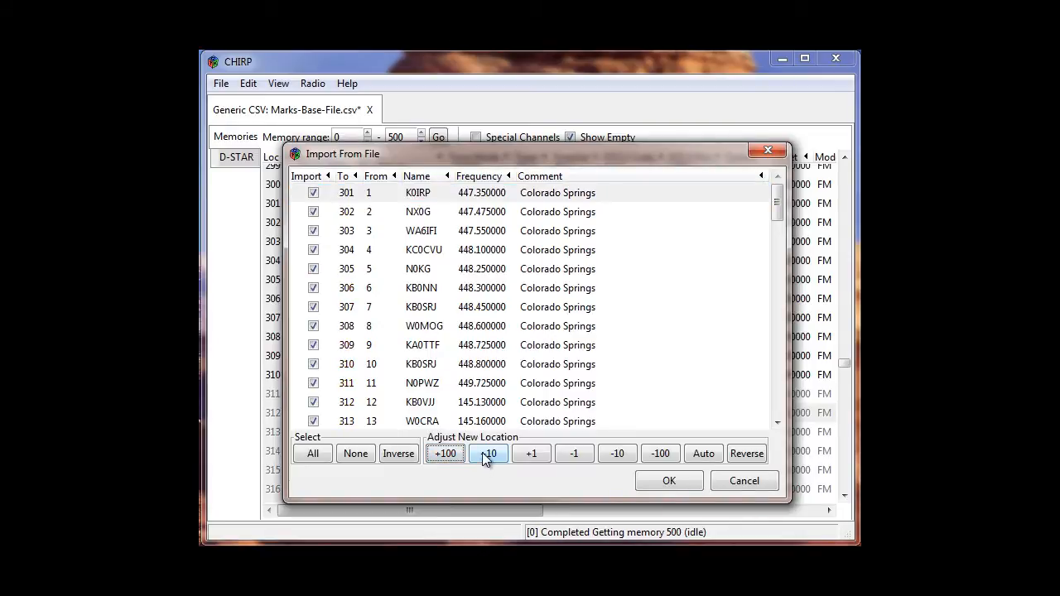
{"action": "left_click", "coordinate": [485, 455]}
{"action": "left_click", "coordinate": [531, 455]}
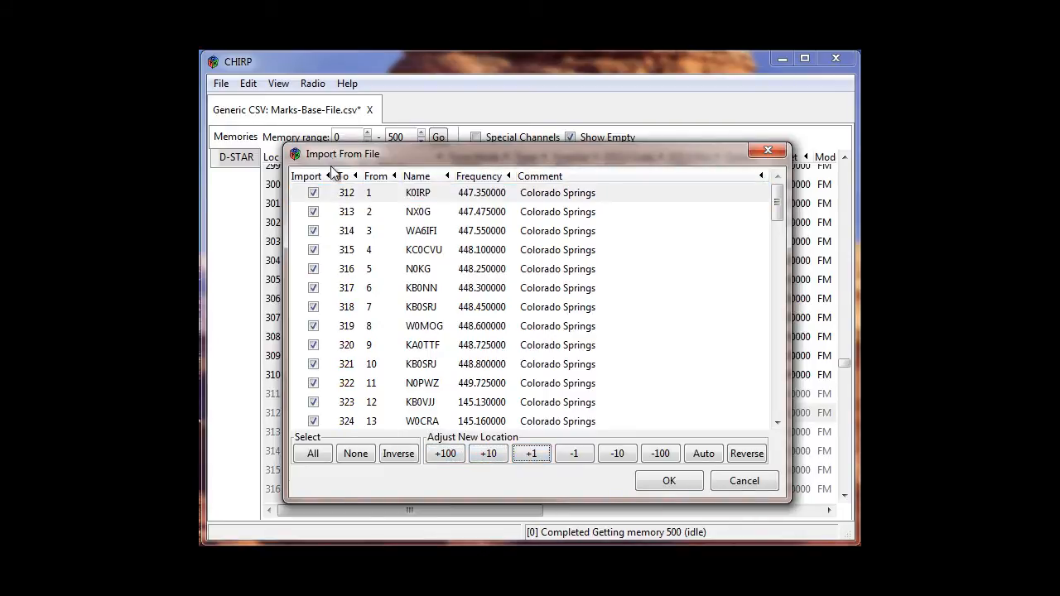
{"action": "left_click", "coordinate": [669, 481]}
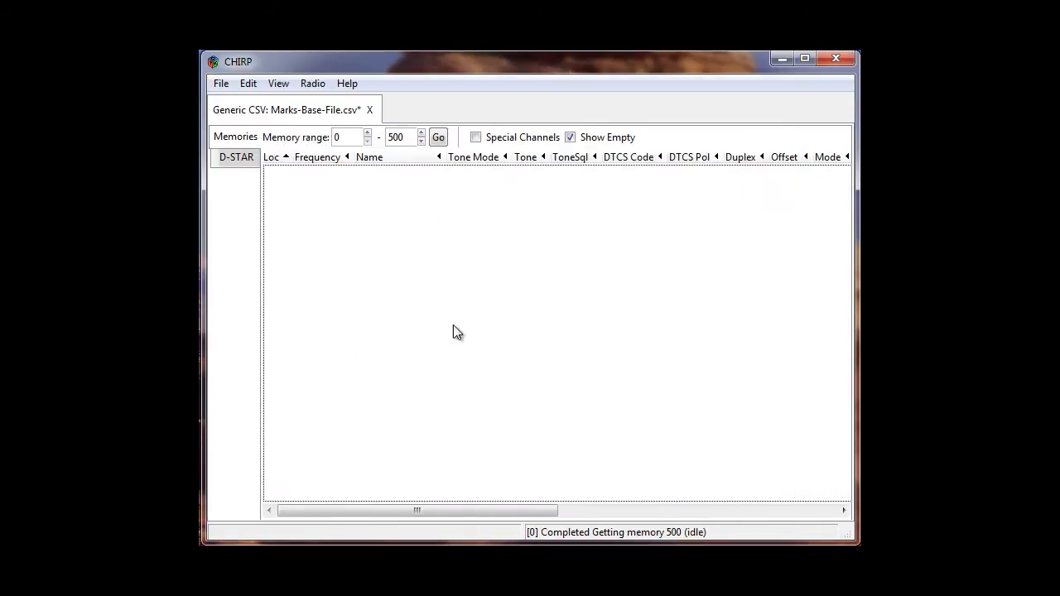
Go through the memory list from the first locations to location 312, where the imported Colorado Springs memories begin.
{"action": "left_click", "coordinate": [309, 428]}
{"action": "key", "text": "Page_Down"}
{"action": "key", "text": "Page_Down"}
{"action": "key", "text": "Page_Down"}
{"action": "key", "text": "Page_Down"}
{"action": "key", "text": "Page_Down"}
{"action": "key", "text": "Page_Down"}
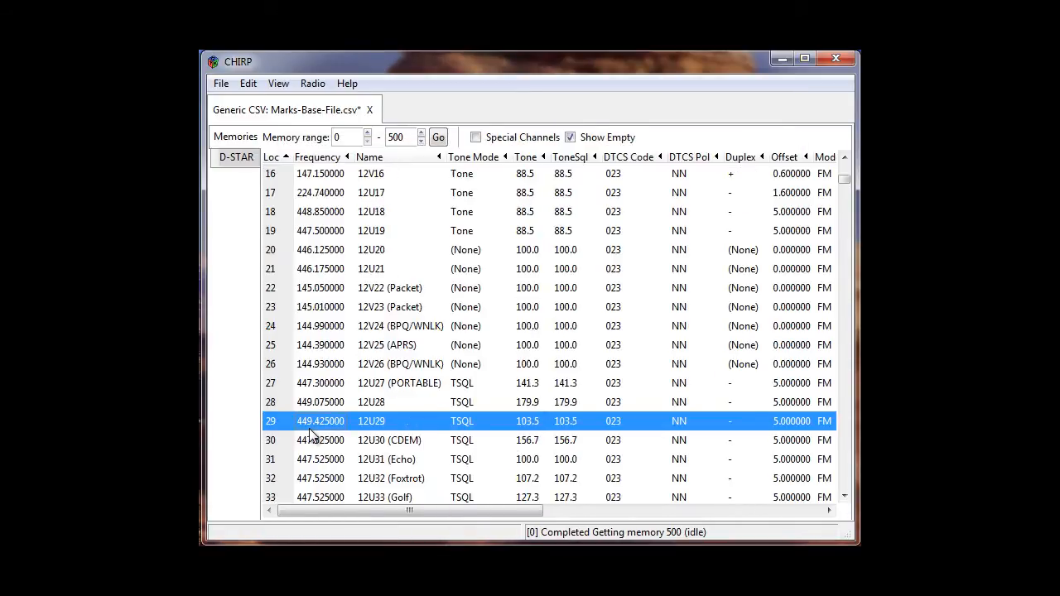
{"action": "key", "text": "Page_Down"}
{"action": "key", "text": "Page_Down"}
{"action": "key", "text": "Page_Down"}
{"action": "key", "text": "Page_Down"}
{"action": "key", "text": "Page_Down"}
{"action": "key", "text": "Page_Down"}
{"action": "key", "text": "Page_Down"}
{"action": "key", "text": "Page_Down"}
{"action": "key", "text": "Page_Down"}
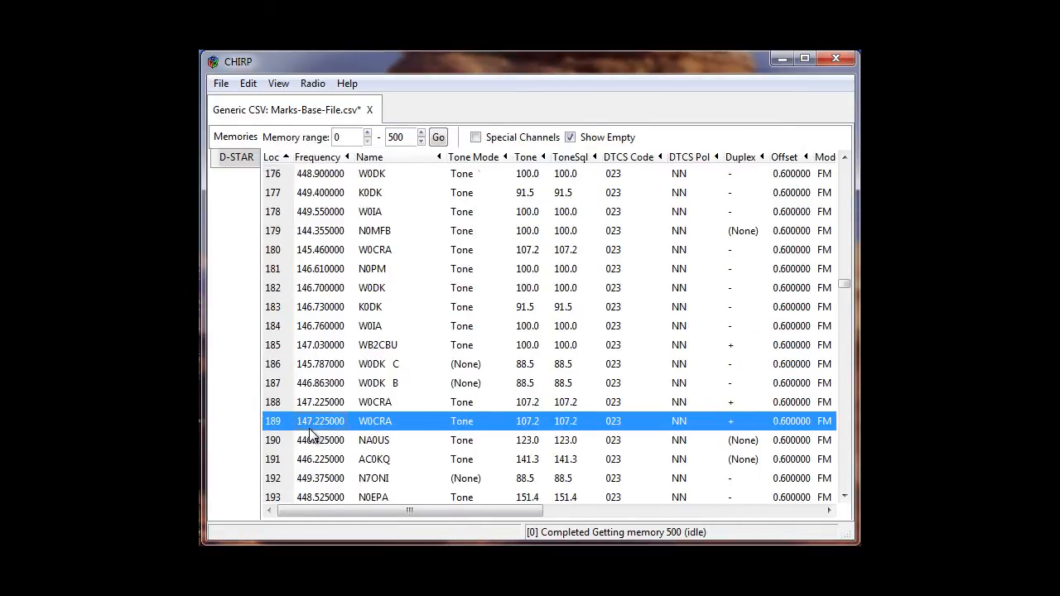
{"action": "key", "text": "Page_Down"}
{"action": "key", "text": "Page_Down"}
{"action": "key", "text": "Page_Down"}
{"action": "key", "text": "Page_Down"}
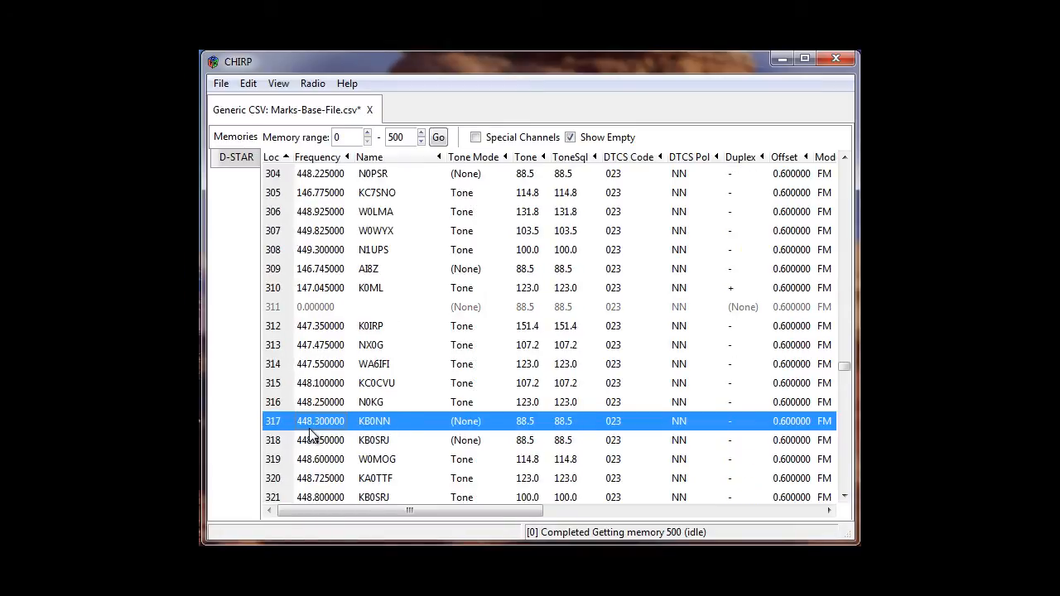
Examine the imported Colorado Springs memories from location 312 to the late 360s for empty locations.
{"action": "left_click", "coordinate": [299, 325]}
{"action": "key", "text": "Down"}
{"action": "key", "text": "Down"}
{"action": "key", "text": "Down"}
{"action": "key", "text": "Down"}
{"action": "key", "text": "Down"}
{"action": "key", "text": "Down"}
{"action": "key", "text": "Down"}
{"action": "key", "text": "Down"}
{"action": "key", "text": "Down"}
{"action": "key", "text": "Down"}
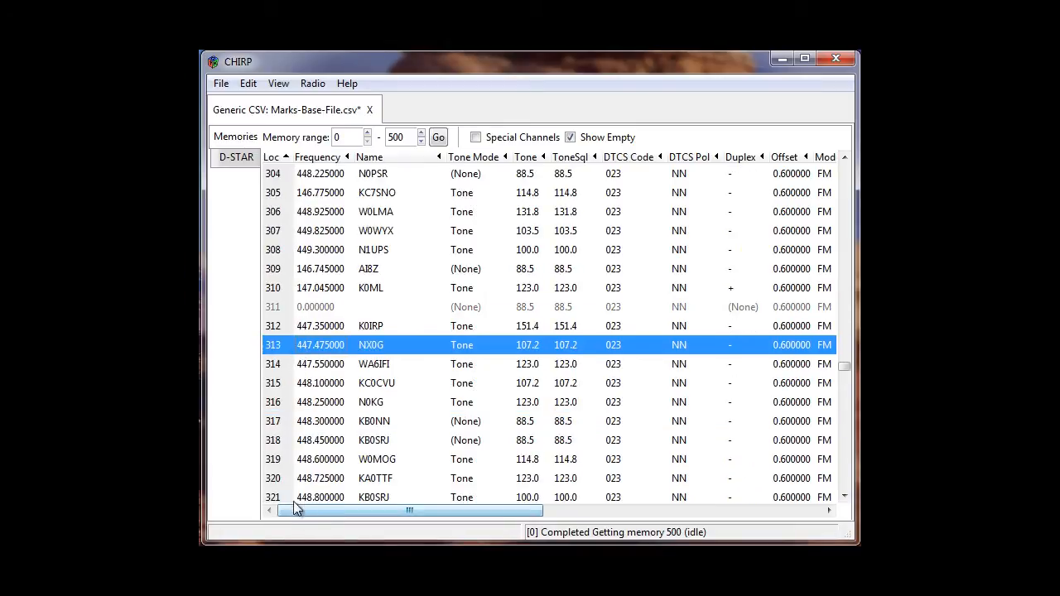
{"action": "key", "text": "Down"}
{"action": "key", "text": "Down"}
{"action": "key", "text": "Down"}
{"action": "key", "text": "Down"}
{"action": "key", "text": "Down"}
{"action": "key", "text": "Down"}
{"action": "key", "text": "Down"}
{"action": "key", "text": "Down"}
{"action": "key", "text": "Down"}
{"action": "key", "text": "Down"}
{"action": "key", "text": "Down"}
{"action": "key", "text": "Down"}
{"action": "key", "text": "Down"}
{"action": "key", "text": "Down"}
{"action": "key", "text": "Down"}
{"action": "key", "text": "Down"}
{"action": "key", "text": "Down"}
{"action": "key", "text": "Down"}
{"action": "key", "text": "Down"}
{"action": "key", "text": "Down"}
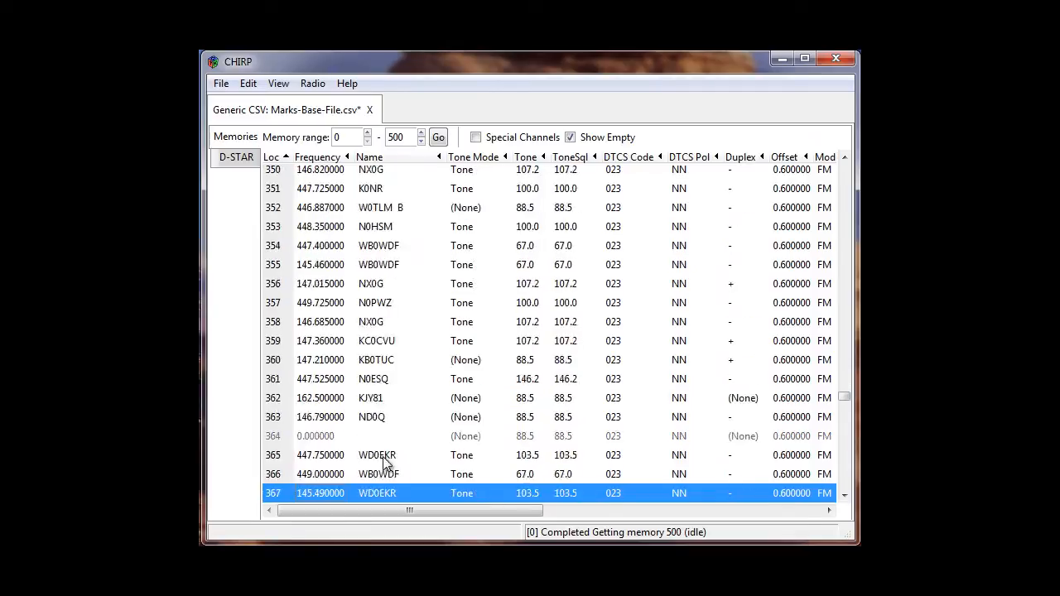
Delete the empty memory at location 364 and shift the following memories up.
{"action": "key", "text": "Up"}
{"action": "key", "text": "Up"}
{"action": "key", "text": "Up"}
{"action": "key", "text": "Up"}
{"action": "key", "text": "Up"}
{"action": "key", "text": "Up"}
{"action": "key", "text": "Up"}
{"action": "key", "text": "Up"}
{"action": "key", "text": "Up"}
{"action": "key", "text": "Up"}
{"action": "key", "text": "Up"}
{"action": "key", "text": "Up"}
{"action": "key", "text": "Up"}
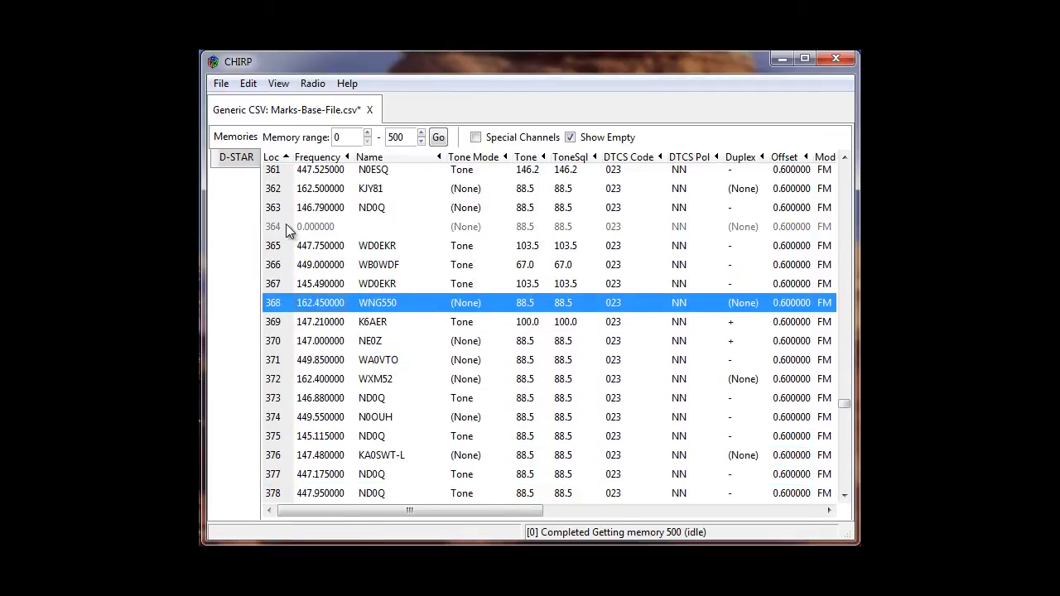
{"action": "right_click", "coordinate": [290, 225]}
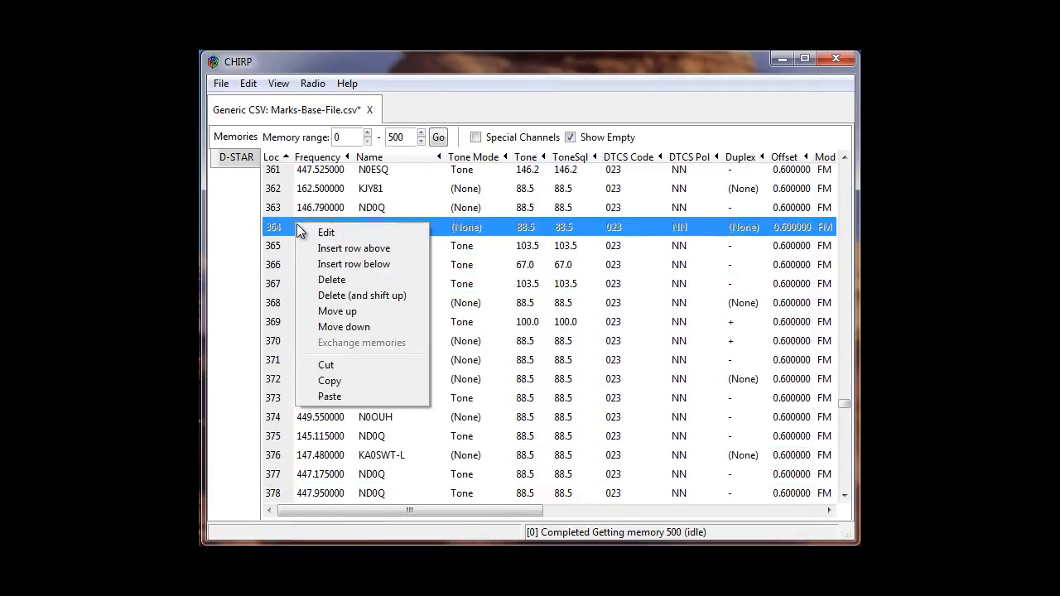
{"action": "left_click", "coordinate": [335, 299]}
Return through the memory list from location 0 to the empty location 311 between the two imported groups.
{"action": "left_click", "coordinate": [308, 309]}
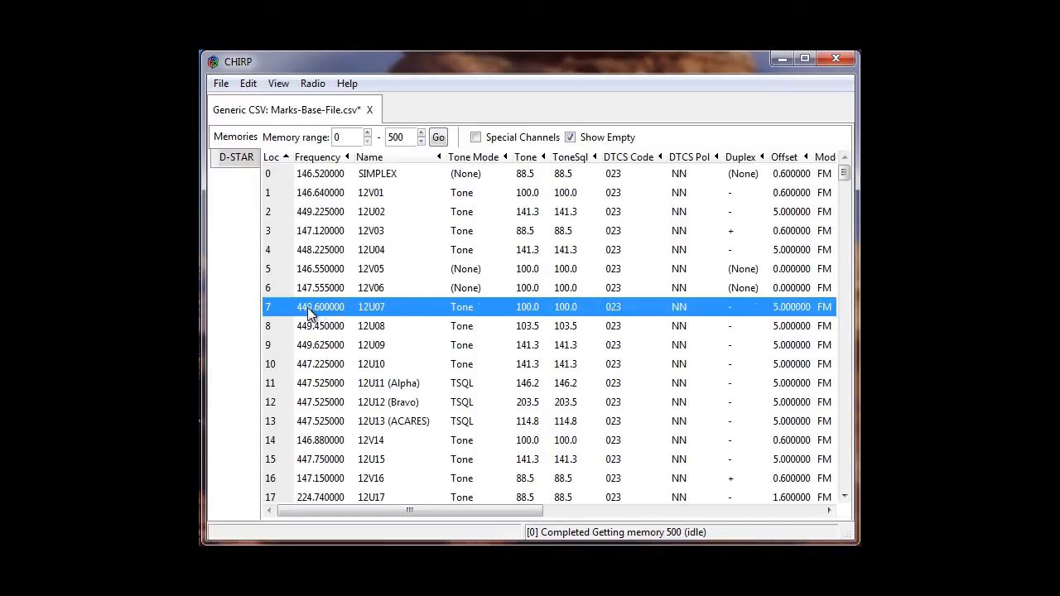
{"action": "key", "text": "Page_Down"}
{"action": "key", "text": "Page_Down"}
{"action": "key", "text": "Page_Down"}
{"action": "key", "text": "Page_Down"}
{"action": "key", "text": "Page_Down"}
{"action": "key", "text": "Page_Down"}
{"action": "key", "text": "Page_Down"}
{"action": "key", "text": "Page_Down"}
{"action": "key", "text": "Page_Down"}
{"action": "key", "text": "Page_Down"}
{"action": "key", "text": "Page_Down"}
{"action": "key", "text": "Page_Down"}
{"action": "key", "text": "Page_Down"}
{"action": "key", "text": "Page_Down"}
{"action": "key", "text": "Page_Down"}
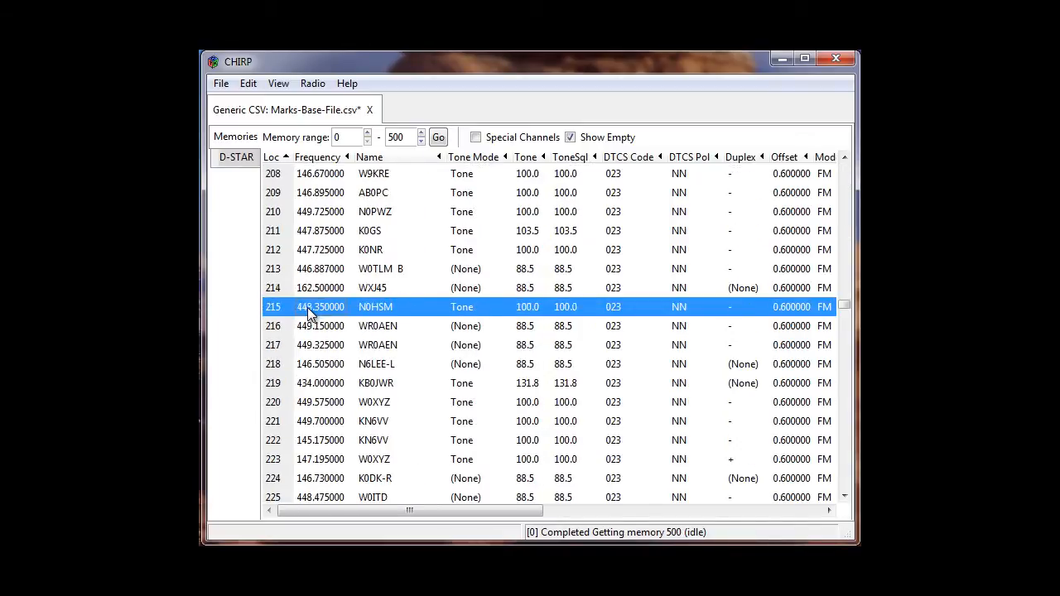
{"action": "key", "text": "Page_Down"}
{"action": "key", "text": "Page_Down"}
{"action": "key", "text": "Page_Down"}
{"action": "key", "text": "Page_Down"}
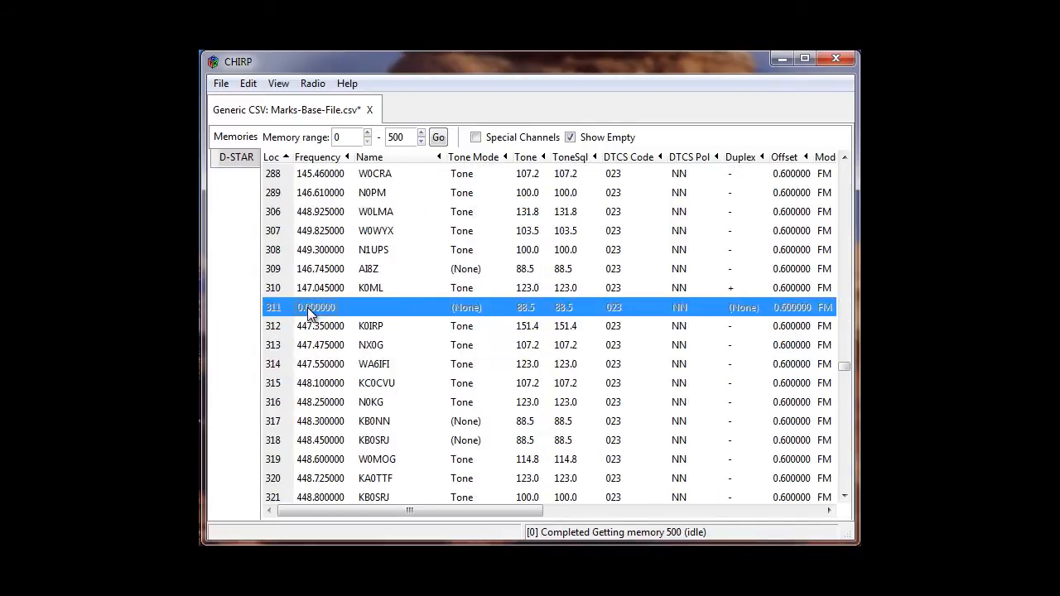
Check the Colorado Springs memories from location 312 through 380, including the closed gap around location 364.
{"action": "key", "text": "Down"}
{"action": "key", "text": "Down"}
{"action": "key", "text": "Down"}
{"action": "key", "text": "Down"}
{"action": "key", "text": "Down"}
{"action": "key", "text": "Down"}
{"action": "key", "text": "Down"}
{"action": "key", "text": "Down"}
{"action": "key", "text": "Down"}
{"action": "key", "text": "Down"}
{"action": "key", "text": "Down"}
{"action": "key", "text": "Down"}
{"action": "key", "text": "Down"}
{"action": "key", "text": "Down"}
{"action": "key", "text": "Down"}
{"action": "key", "text": "Down"}
{"action": "key", "text": "Down"}
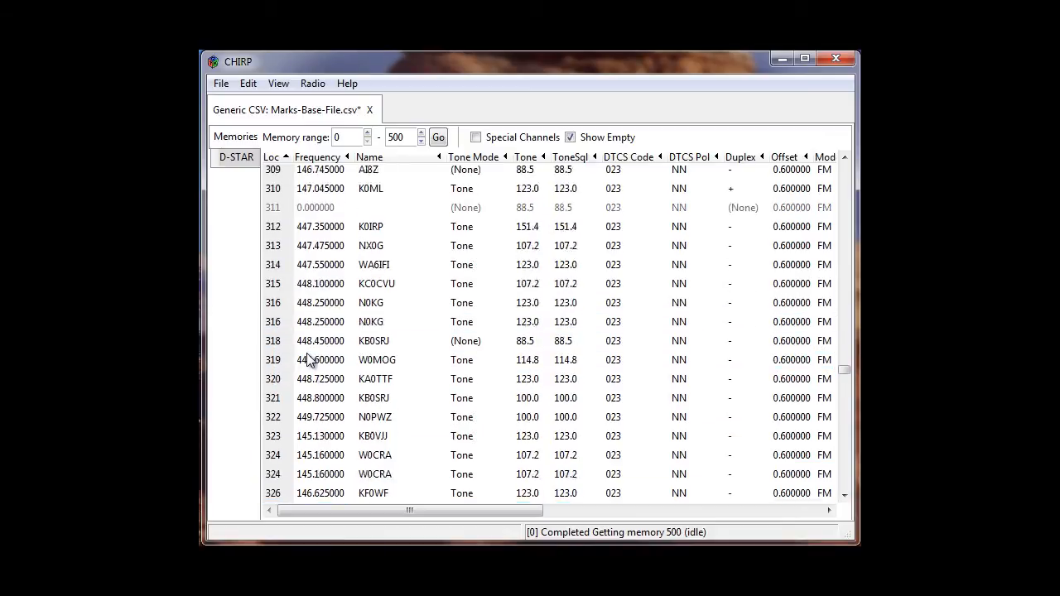
{"action": "key", "text": "Down"}
{"action": "key", "text": "Down"}
{"action": "key", "text": "Down"}
{"action": "key", "text": "Down"}
{"action": "key", "text": "Down"}
{"action": "key", "text": "Down"}
{"action": "key", "text": "Down"}
{"action": "key", "text": "Down"}
{"action": "key", "text": "Down"}
{"action": "key", "text": "Down"}
{"action": "key", "text": "Down"}
{"action": "key", "text": "Down"}
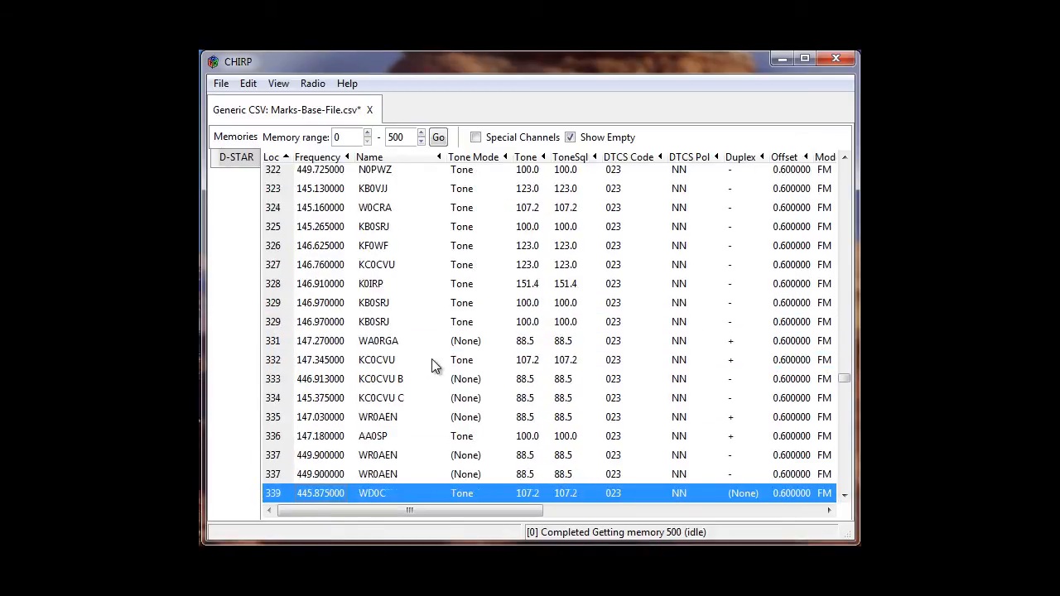
{"action": "key", "text": "Down"}
{"action": "key", "text": "Down"}
{"action": "key", "text": "Down"}
{"action": "key", "text": "Down"}
{"action": "key", "text": "Down"}
{"action": "key", "text": "Down"}
{"action": "key", "text": "Down"}
{"action": "key", "text": "Down"}
{"action": "key", "text": "Down"}
{"action": "key", "text": "Down"}
{"action": "key", "text": "Down"}
{"action": "key", "text": "Down"}
{"action": "key", "text": "Down"}
{"action": "key", "text": "Down"}
{"action": "key", "text": "Down"}
{"action": "key", "text": "Down"}
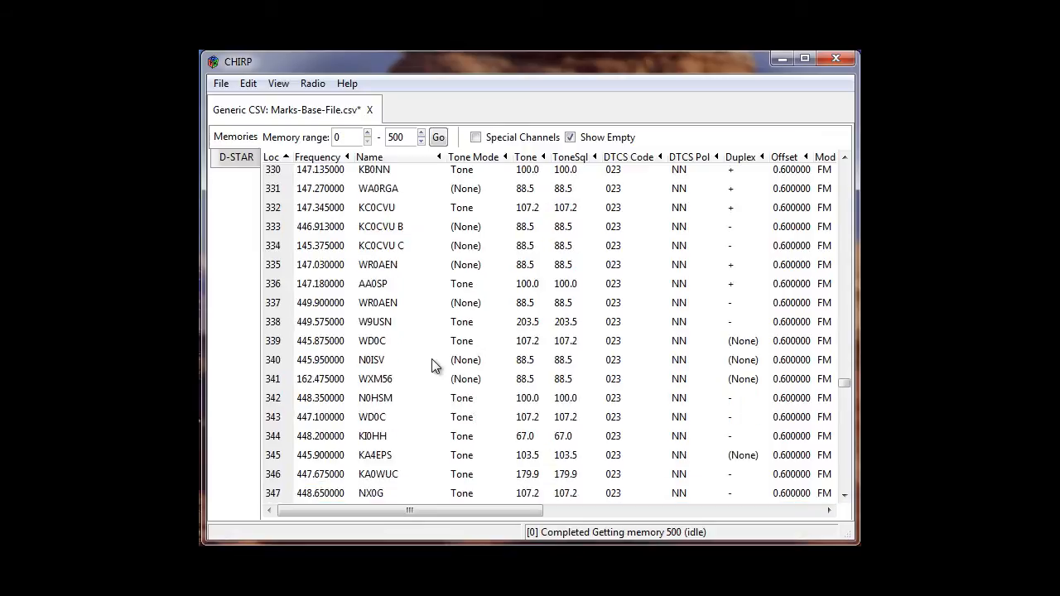
{"action": "key", "text": "Down"}
{"action": "key", "text": "Down"}
{"action": "key", "text": "Down"}
{"action": "key", "text": "Down"}
{"action": "key", "text": "Down"}
{"action": "key", "text": "Down"}
{"action": "key", "text": "Down"}
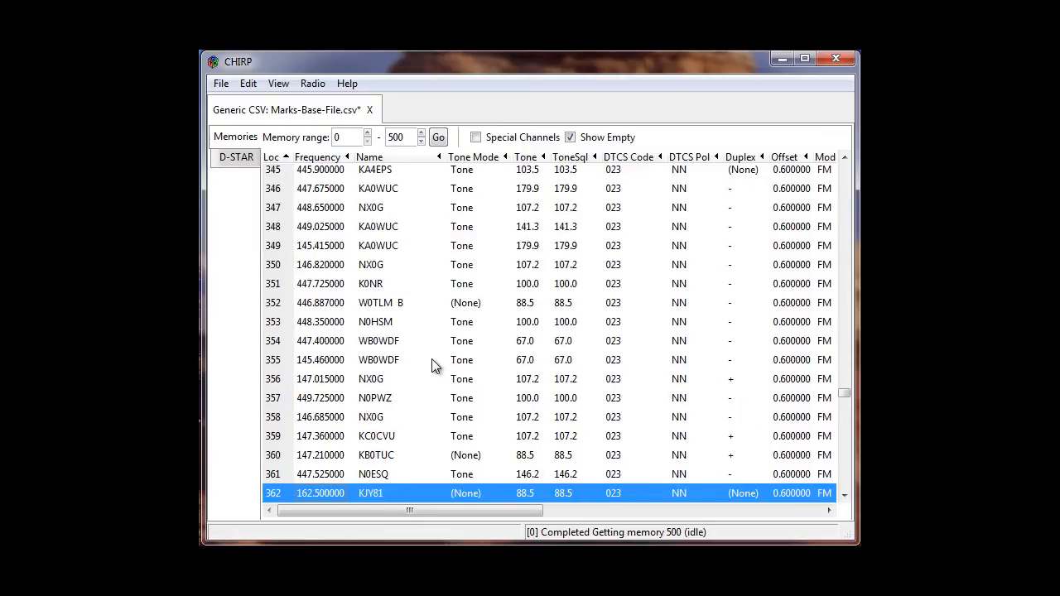
{"action": "key", "text": "Down"}
{"action": "key", "text": "Down"}
{"action": "key", "text": "Down"}
{"action": "key", "text": "Down"}
{"action": "key", "text": "Down"}
{"action": "key", "text": "Down"}
{"action": "key", "text": "Down"}
{"action": "key", "text": "Down"}
{"action": "key", "text": "Down"}
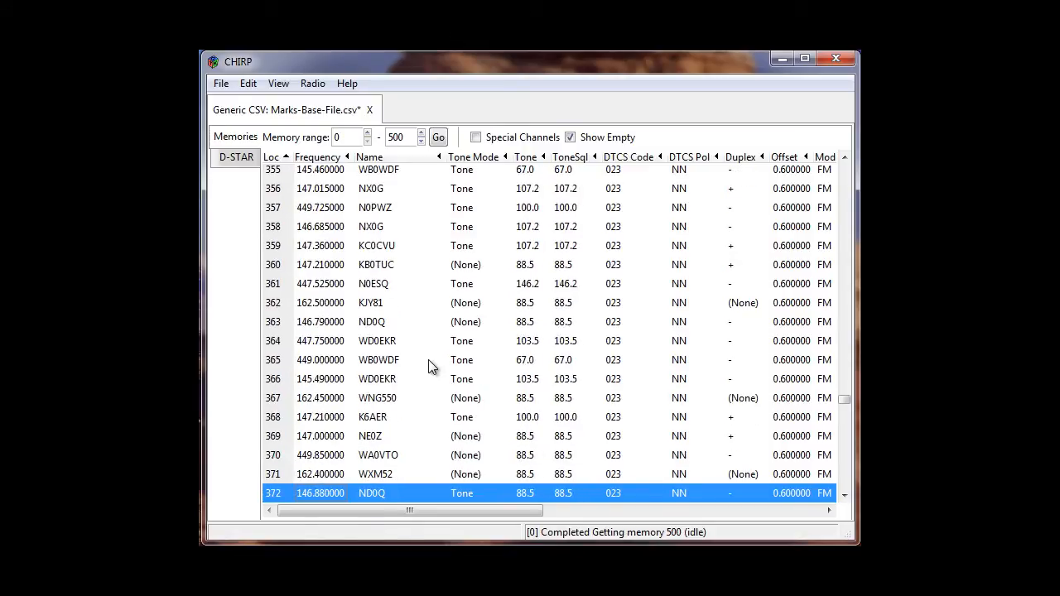
{"action": "key", "text": "Down"}
{"action": "key", "text": "Down"}
{"action": "key", "text": "Down"}
{"action": "key", "text": "Down"}
{"action": "key", "text": "Down"}
{"action": "key", "text": "Down"}
{"action": "key", "text": "Down"}
{"action": "key", "text": "Down"}
{"action": "key", "text": "Down"}
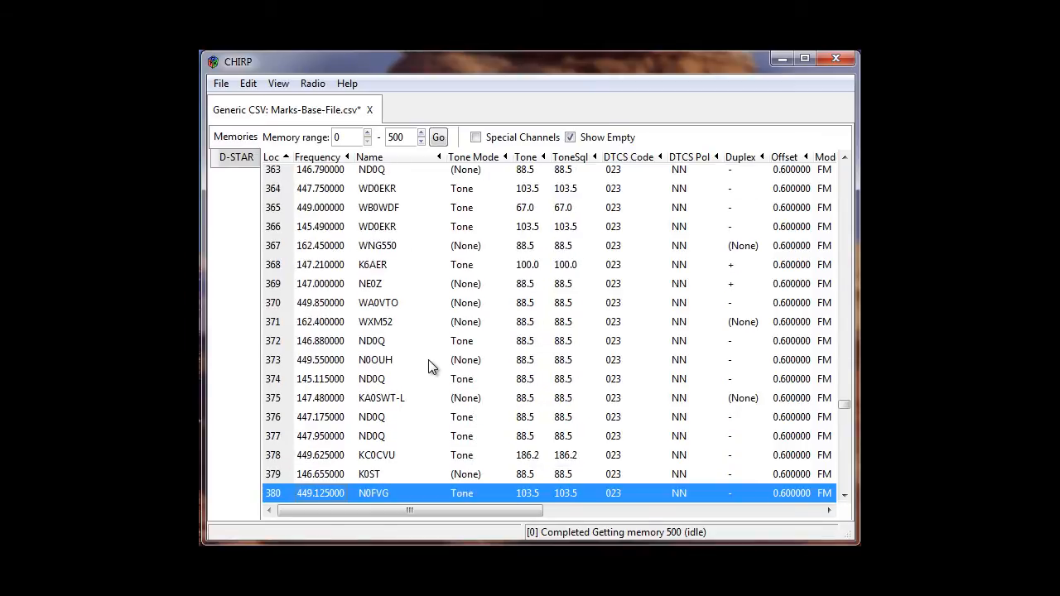
Check the remaining Colorado Springs memories from location 380 through to the empty locations after the last entry.
{"action": "key", "text": "Down"}
{"action": "key", "text": "Down"}
{"action": "key", "text": "Down"}
{"action": "key", "text": "Down"}
{"action": "key", "text": "Down"}
{"action": "key", "text": "Down"}
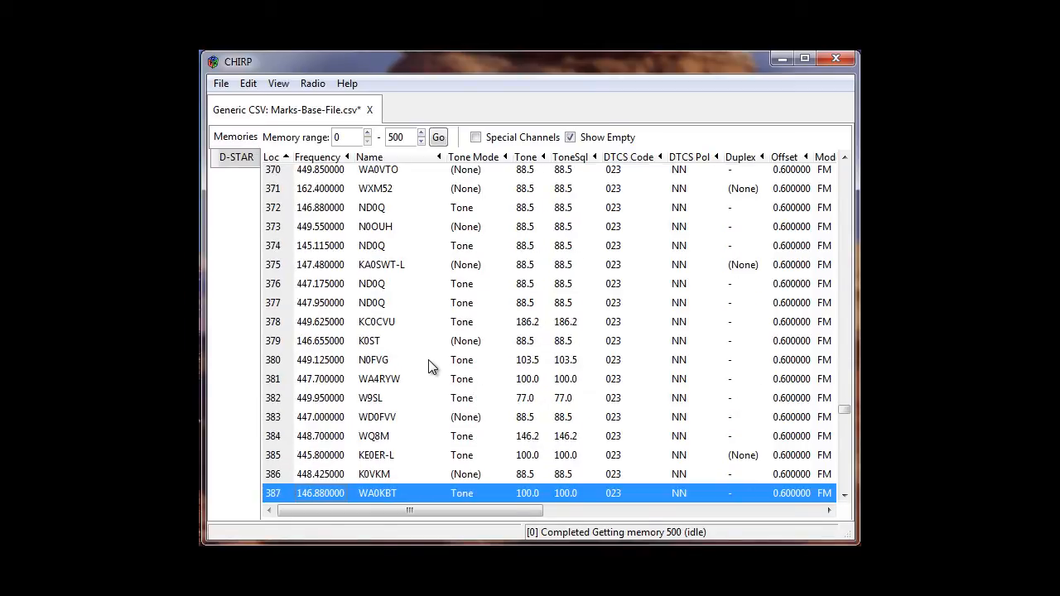
{"action": "key", "text": "Down"}
{"action": "key", "text": "Down"}
{"action": "key", "text": "Down"}
{"action": "key", "text": "Down"}
{"action": "key", "text": "Down"}
{"action": "key", "text": "Down"}
{"action": "key", "text": "Down"}
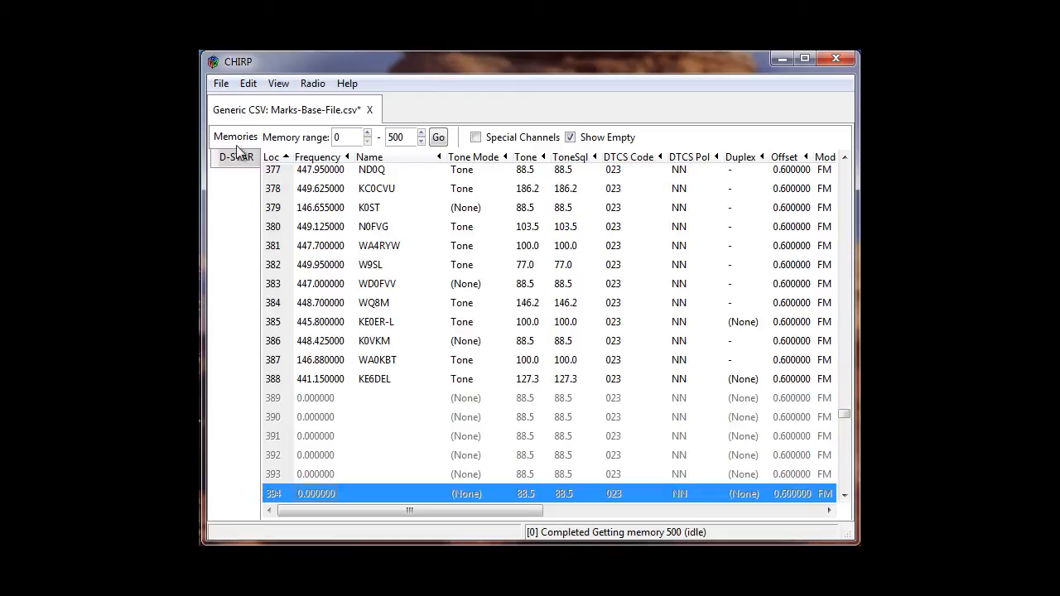
Save the combined base CSV file.
{"action": "left_click", "coordinate": [222, 84]}
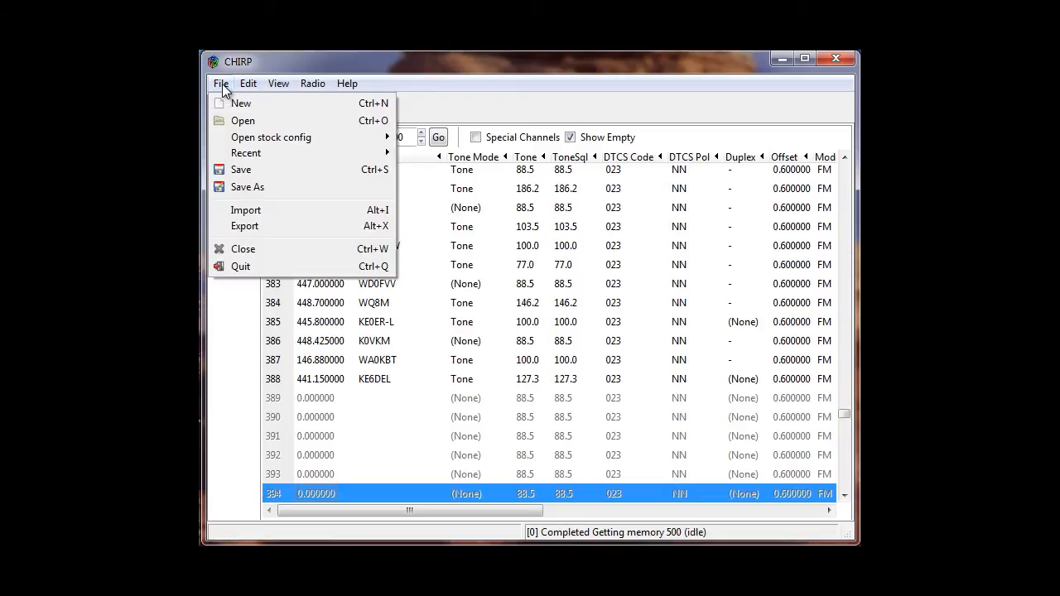
{"action": "left_click", "coordinate": [227, 172]}
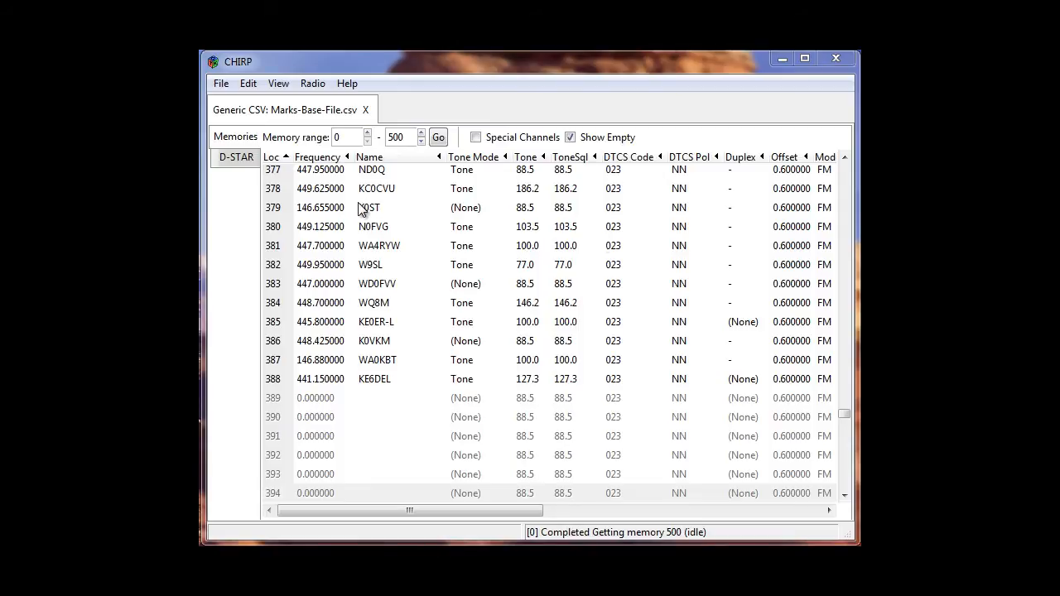
Download the memories from the Icom IC-208H radio on port COM10.
{"action": "left_click", "coordinate": [308, 83]}
{"action": "left_click", "coordinate": [321, 104]}
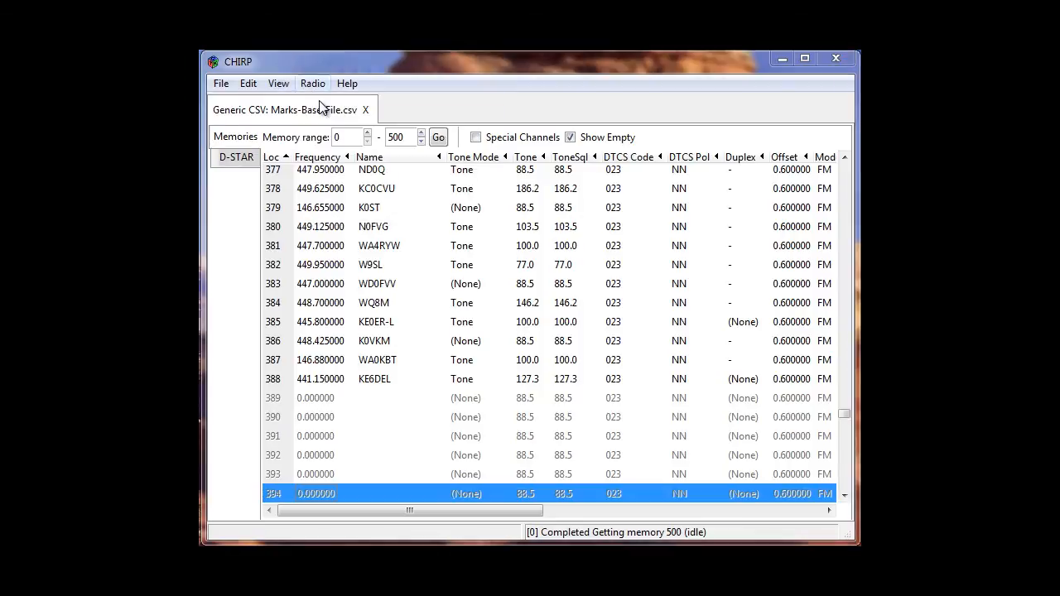
{"action": "left_click", "coordinate": [623, 296]}
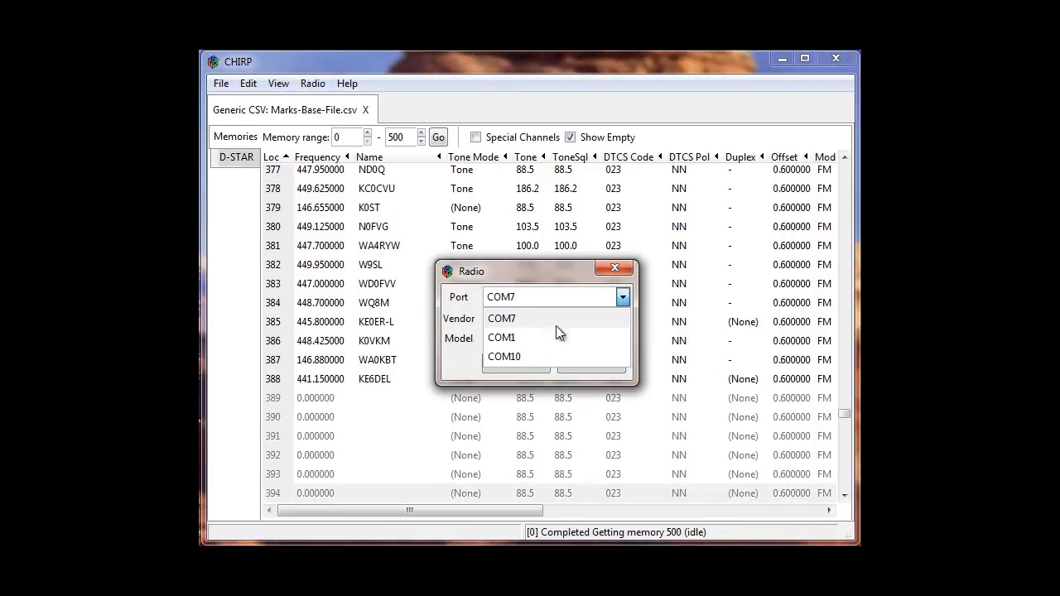
{"action": "left_click", "coordinate": [504, 357]}
{"action": "left_click", "coordinate": [623, 320]}
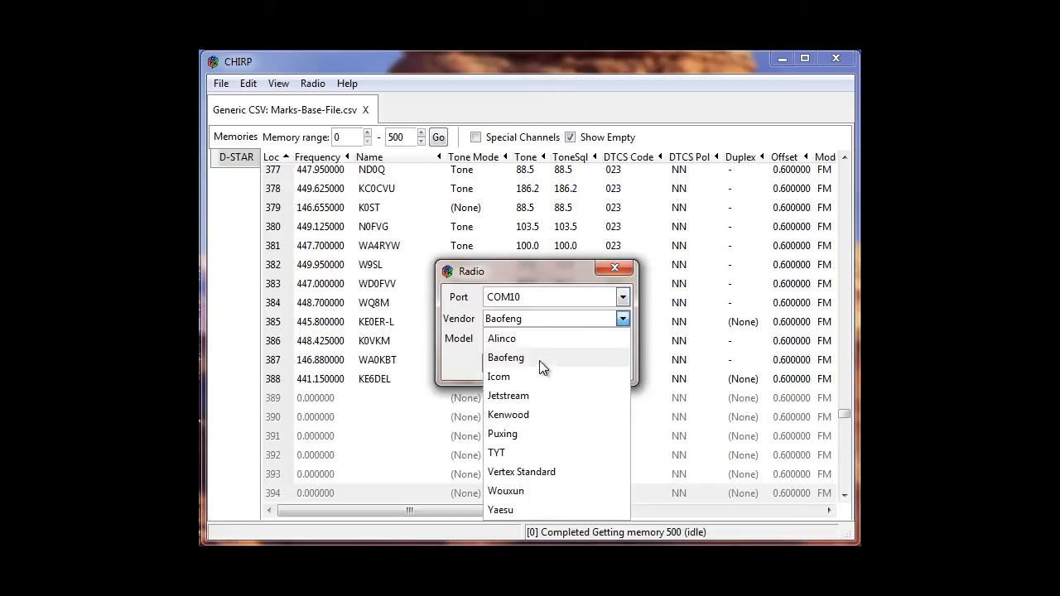
{"action": "left_click", "coordinate": [515, 376]}
{"action": "left_click", "coordinate": [621, 339]}
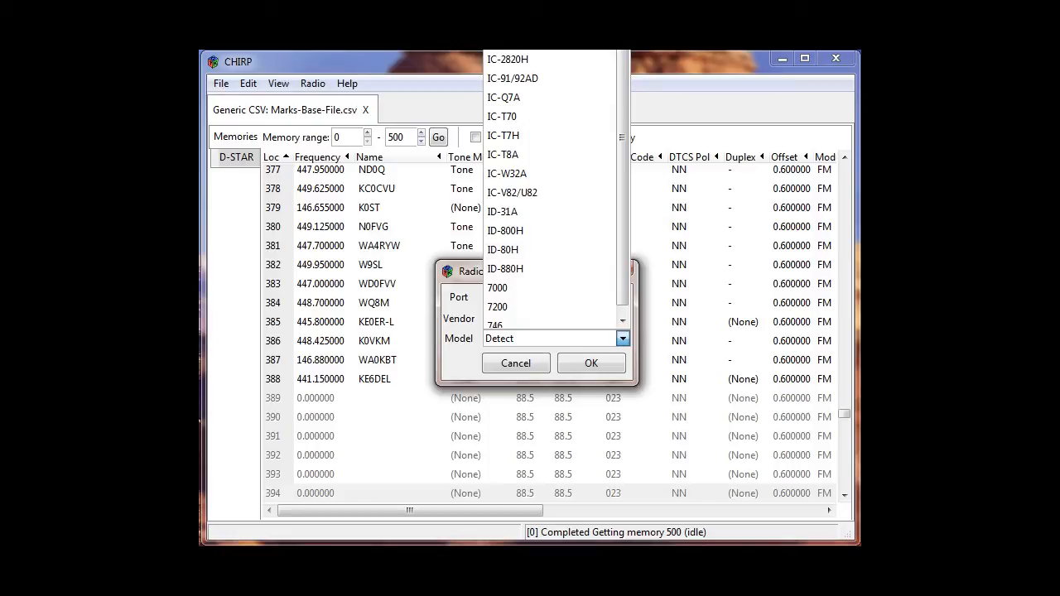
{"action": "left_click", "coordinate": [505, 3]}
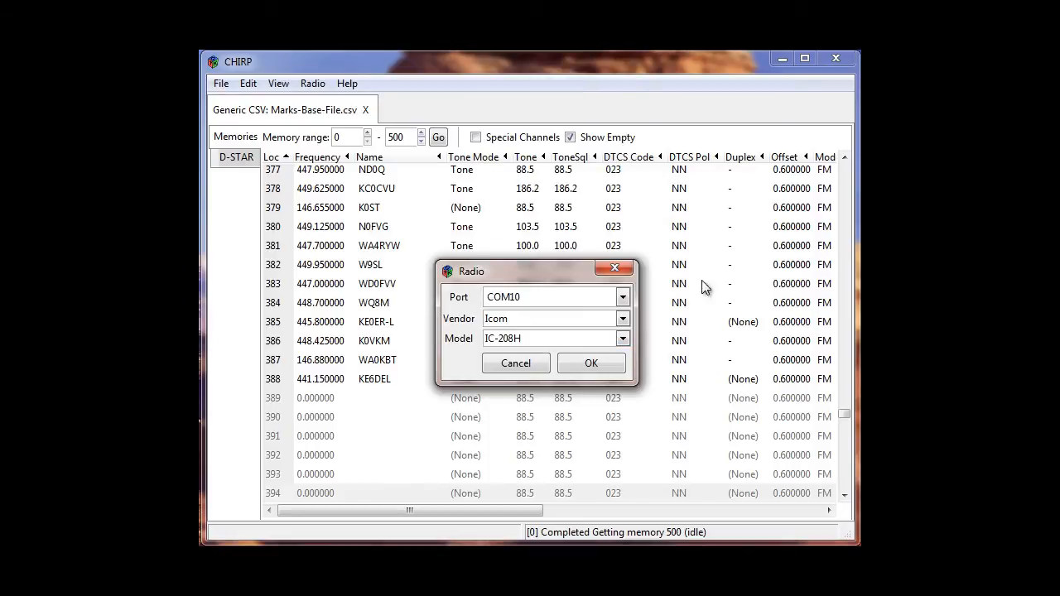
{"action": "left_click", "coordinate": [591, 367]}
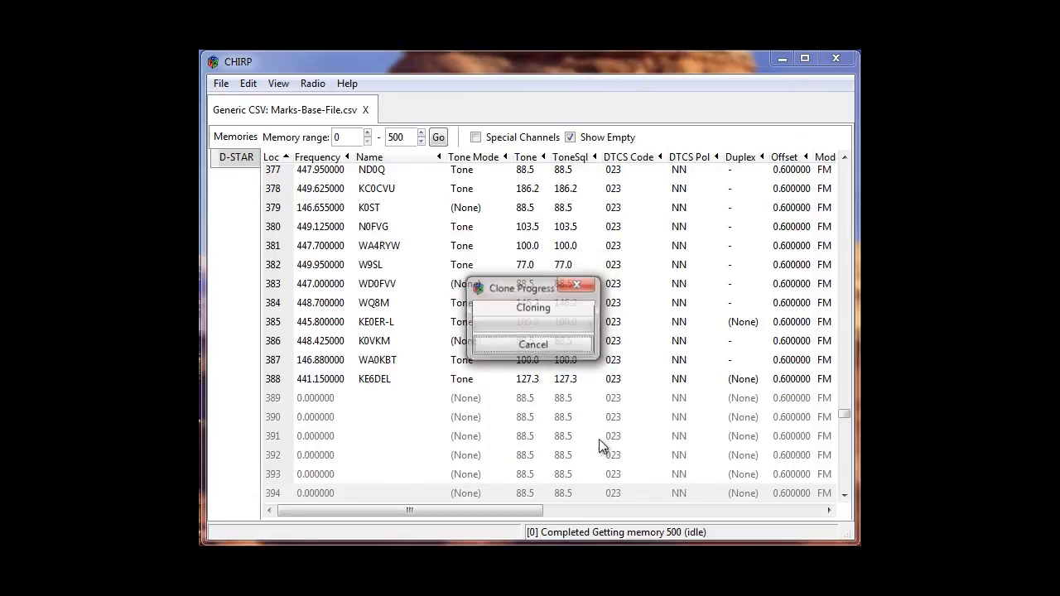
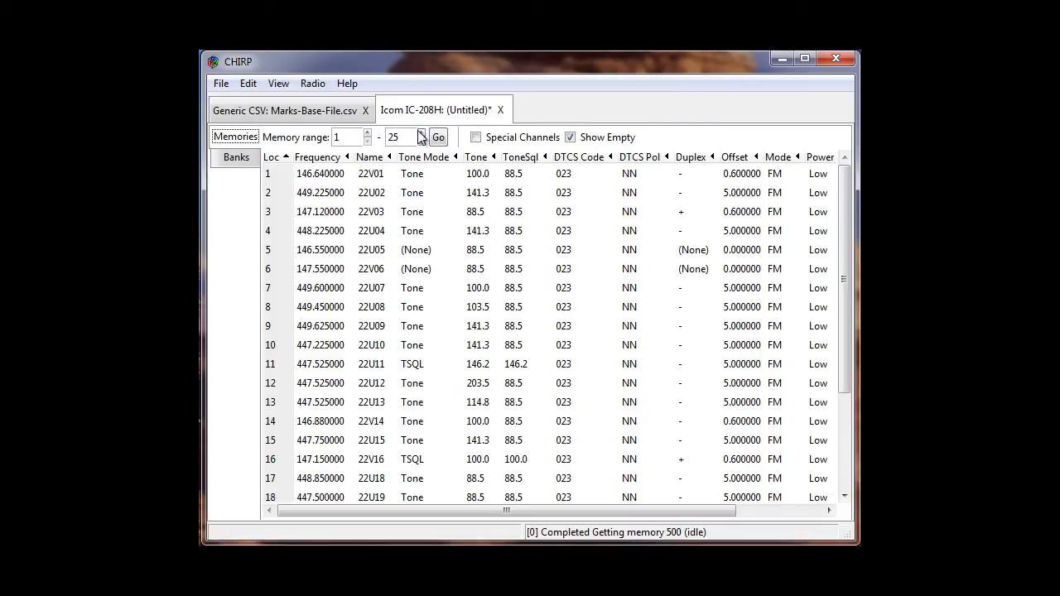
Load locations 1 to 500 of the IC-208H memories and select location 1.
{"action": "double_click", "coordinate": [393, 138]}
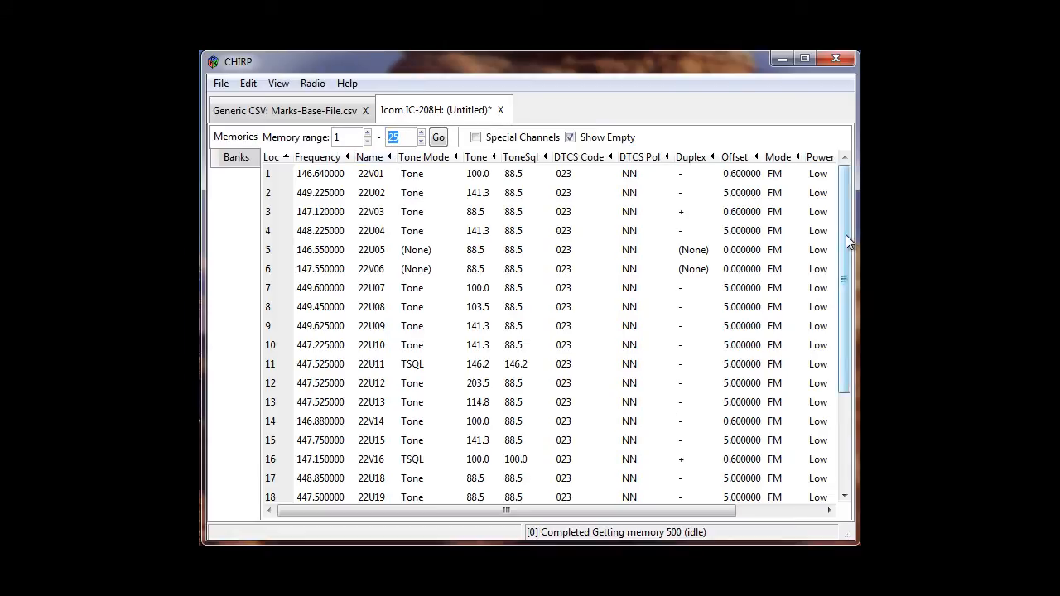
{"action": "mouse_move", "coordinate": [845, 235]}
{"action": "left_mouse_down"}
{"action": "mouse_move", "coordinate": [851, 333]}
{"action": "mouse_move", "coordinate": [846, 231]}
{"action": "left_mouse_up"}
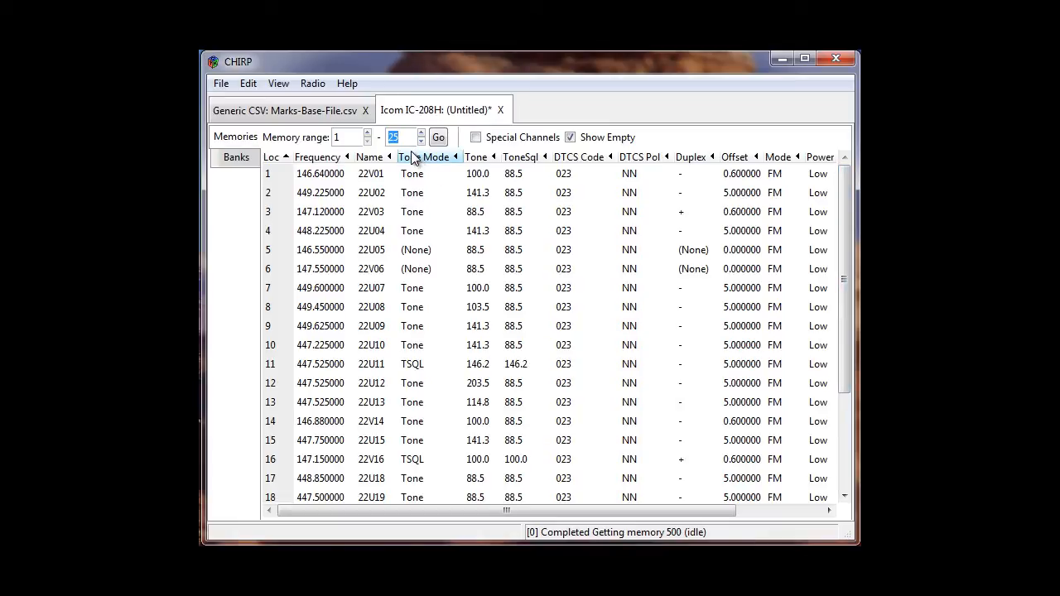
{"action": "type", "text": "00"}
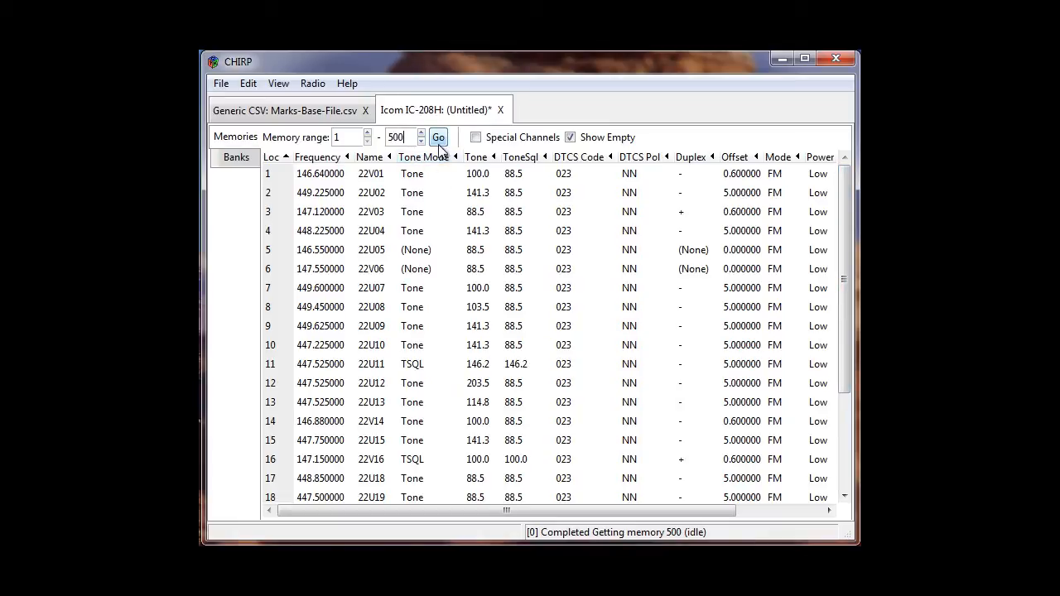
{"action": "left_click", "coordinate": [439, 141]}
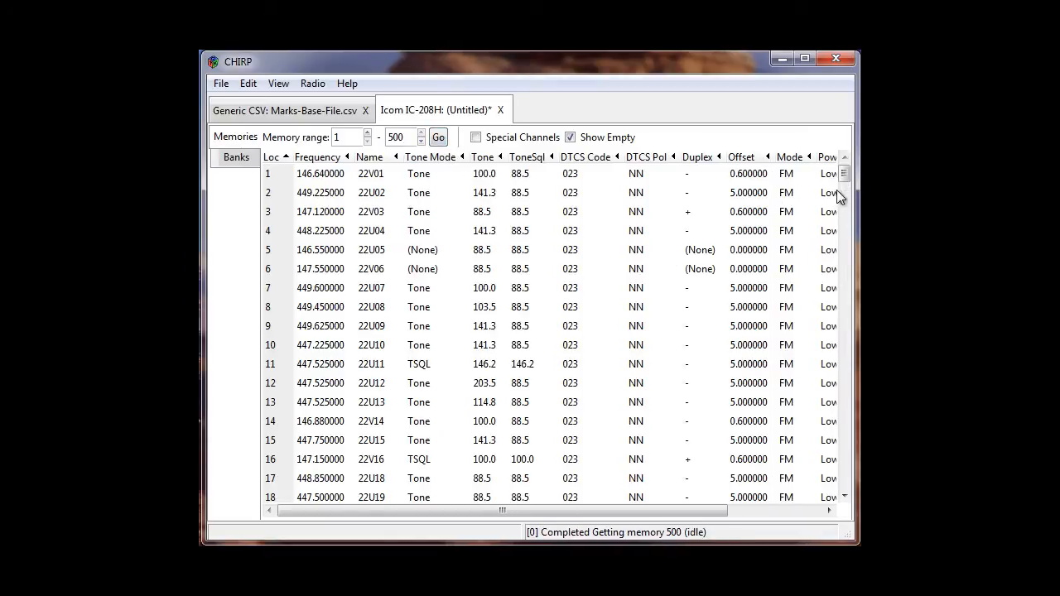
{"action": "mouse_move", "coordinate": [843, 170]}
{"action": "left_mouse_down"}
{"action": "mouse_move", "coordinate": [842, 440]}
{"action": "mouse_move", "coordinate": [847, 164]}
{"action": "left_mouse_up"}
{"action": "left_click", "coordinate": [273, 176]}
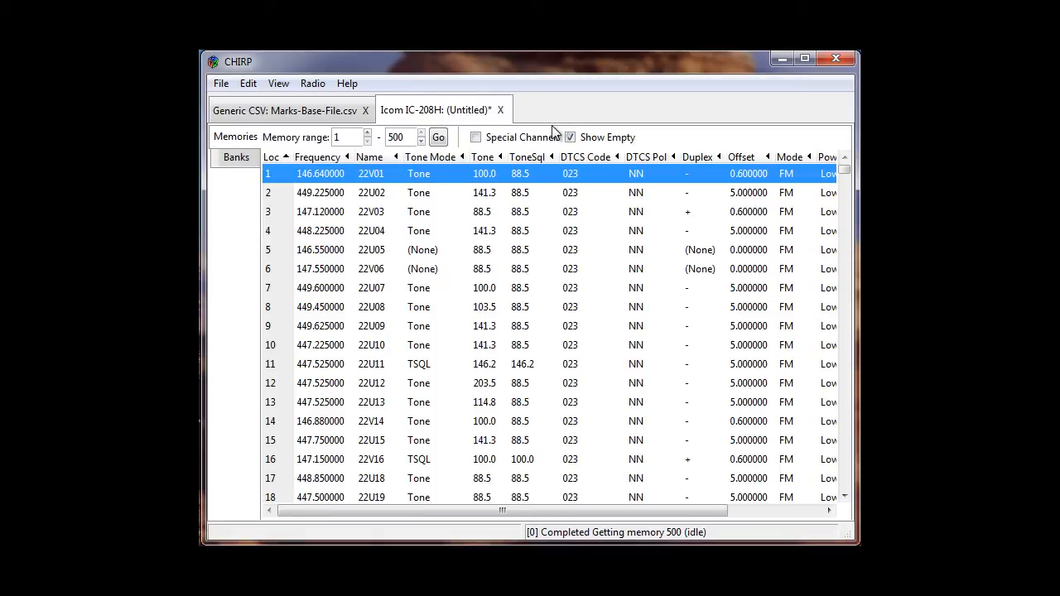
Copy memories 1 through 388 from the base CSV file, leaving out the simplex memory at location 0.
{"action": "left_click", "coordinate": [288, 110]}
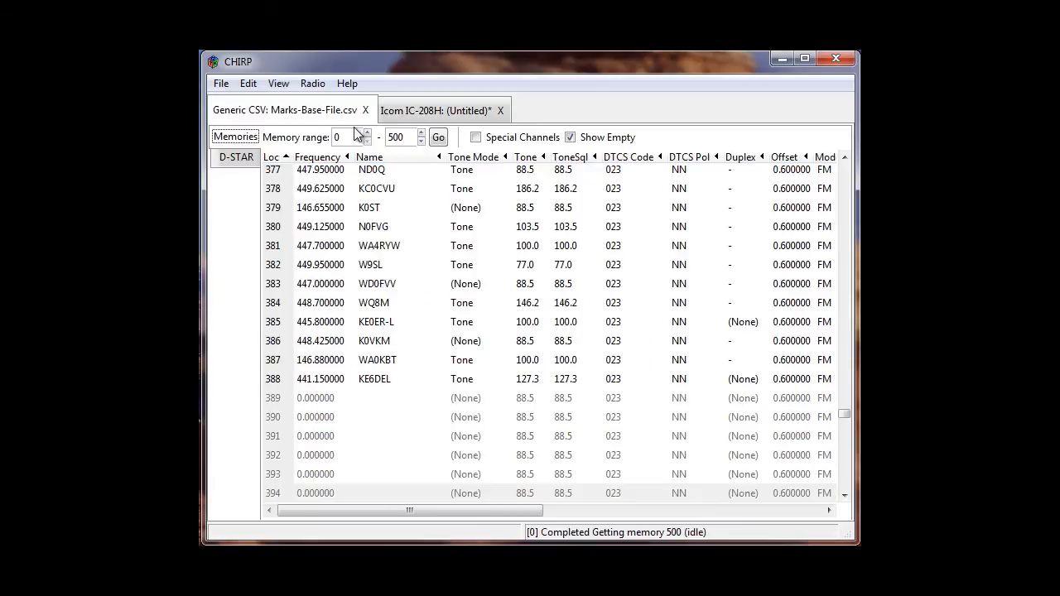
{"action": "left_click", "coordinate": [331, 194]}
{"action": "key", "text": "Page_Up"}
{"action": "key", "text": "Page_Up"}
{"action": "key", "text": "Page_Up"}
{"action": "key", "text": "Page_Up"}
{"action": "key", "text": "Page_Up"}
{"action": "key", "text": "Page_Up"}
{"action": "key", "text": "Page_Up"}
{"action": "key", "text": "Page_Up"}
{"action": "key", "text": "Page_Up"}
{"action": "key", "text": "Page_Up"}
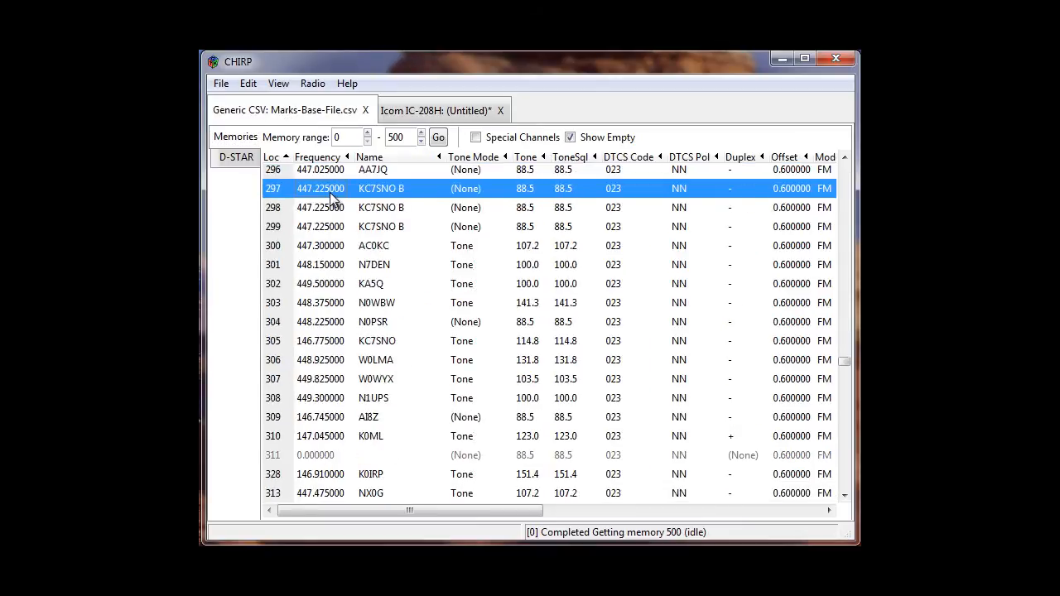
{"action": "key", "text": "Page_Up"}
{"action": "key", "text": "Page_Up"}
{"action": "key", "text": "Page_Up"}
{"action": "key", "text": "Page_Up"}
{"action": "key", "text": "Page_Up"}
{"action": "key", "text": "Page_Up"}
{"action": "key", "text": "Page_Up"}
{"action": "key", "text": "Page_Up"}
{"action": "key", "text": "Page_Up"}
{"action": "key", "text": "Page_Up"}
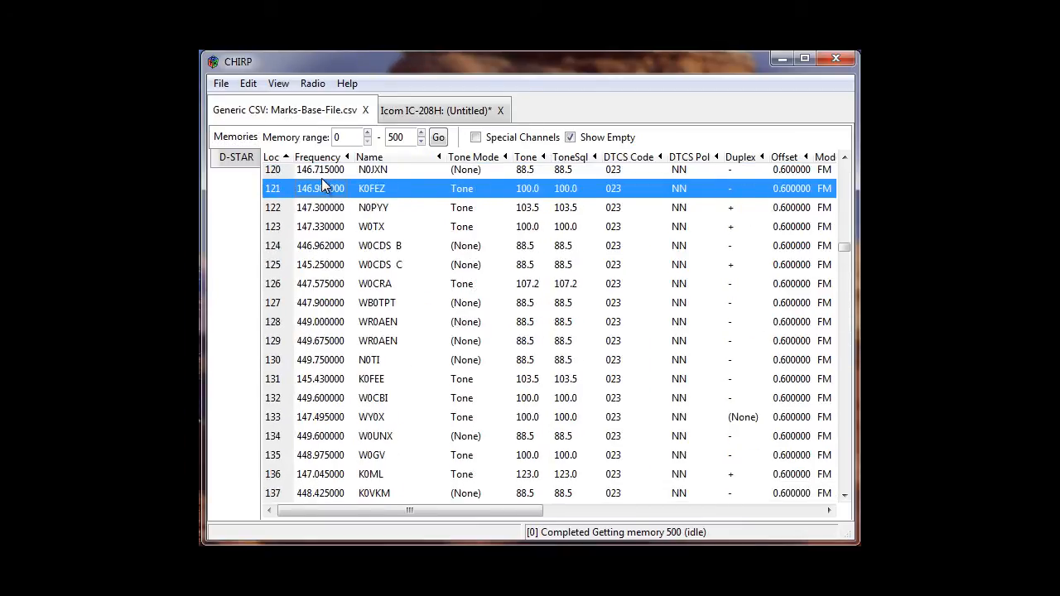
{"action": "key", "text": "Page_Up"}
{"action": "key", "text": "Page_Up"}
{"action": "key", "text": "Page_Up"}
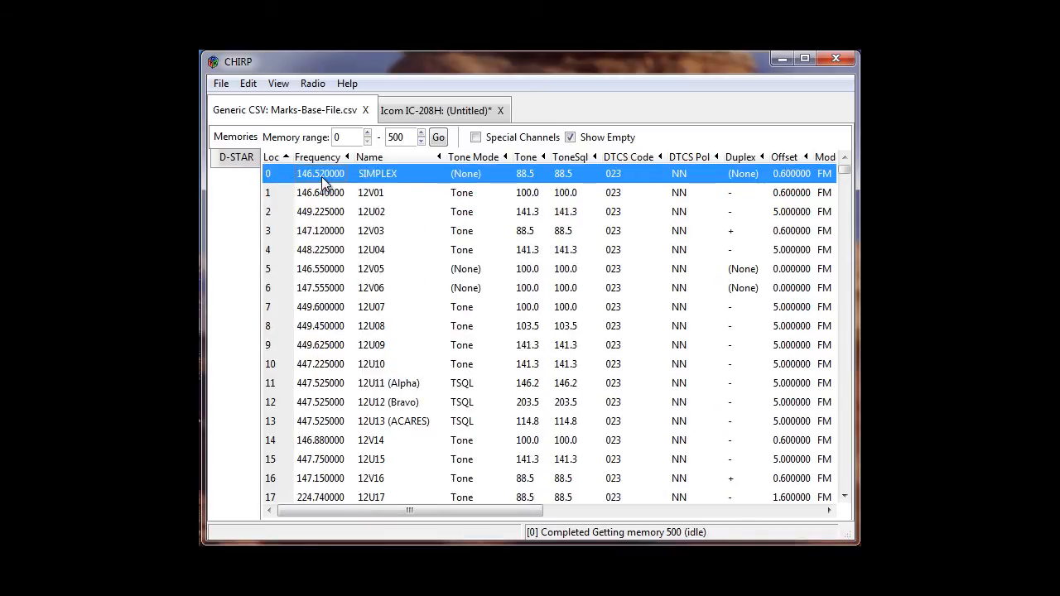
{"action": "left_click", "coordinate": [313, 197]}
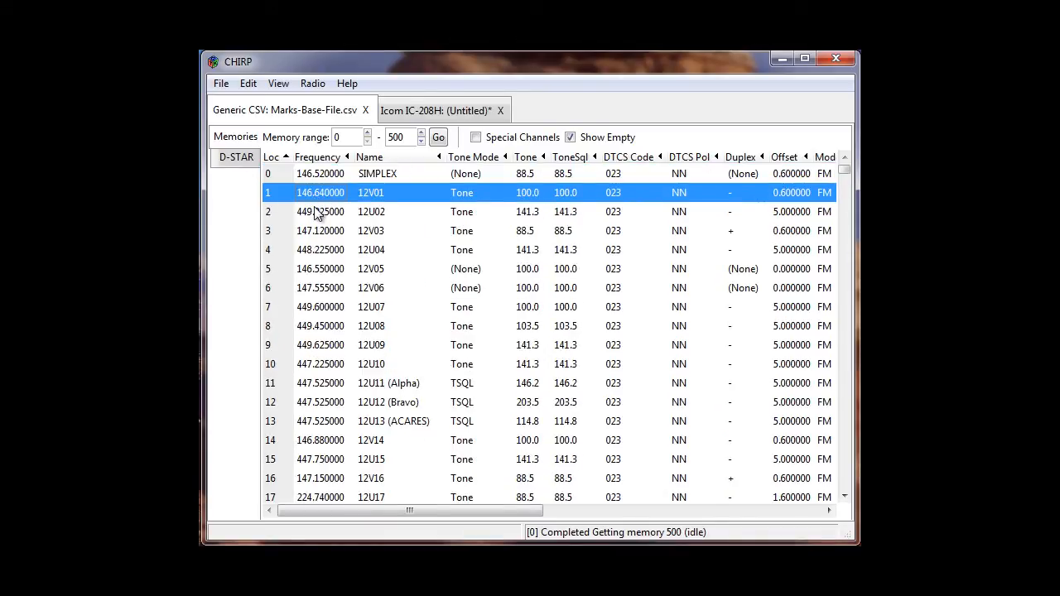
{"action": "key", "text": "shift+Page_Down"}
{"action": "key", "text": "shift+Page_Down"}
{"action": "key", "text": "shift+Page_Down"}
{"action": "key", "text": "shift+Page_Down"}
{"action": "key", "text": "shift+Page_Down"}
{"action": "key", "text": "shift+Page_Down"}
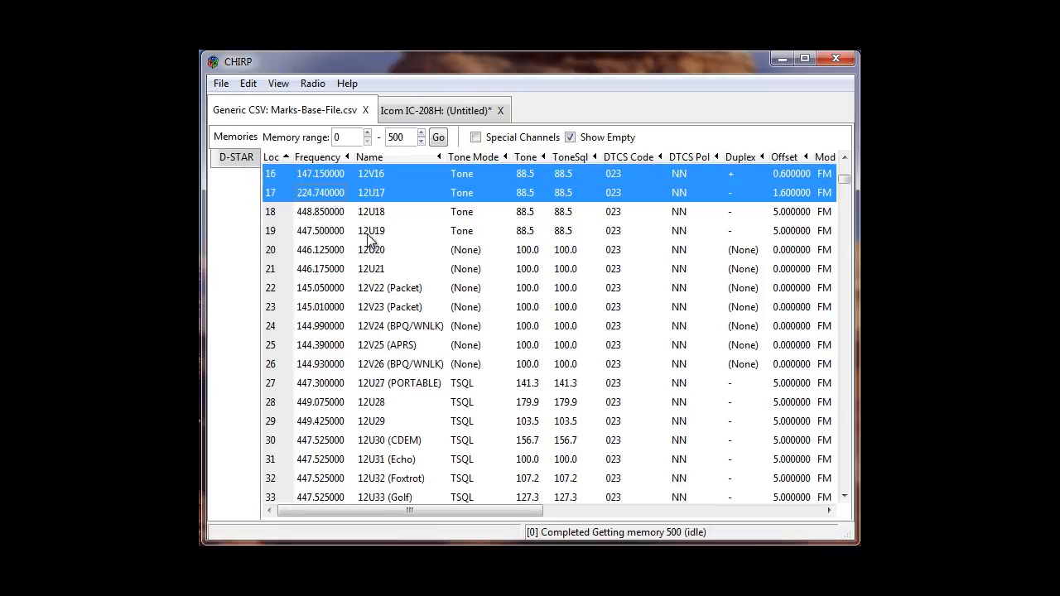
{"action": "key", "text": "shift+Page_Down"}
{"action": "key", "text": "shift+Page_Down"}
{"action": "key", "text": "shift+Page_Down"}
{"action": "key", "text": "shift+Page_Down"}
{"action": "key", "text": "shift+Page_Down"}
{"action": "key", "text": "shift+Page_Down"}
{"action": "key", "text": "shift+Page_Down"}
{"action": "key", "text": "shift+Page_Down"}
{"action": "key", "text": "shift+Page_Down"}
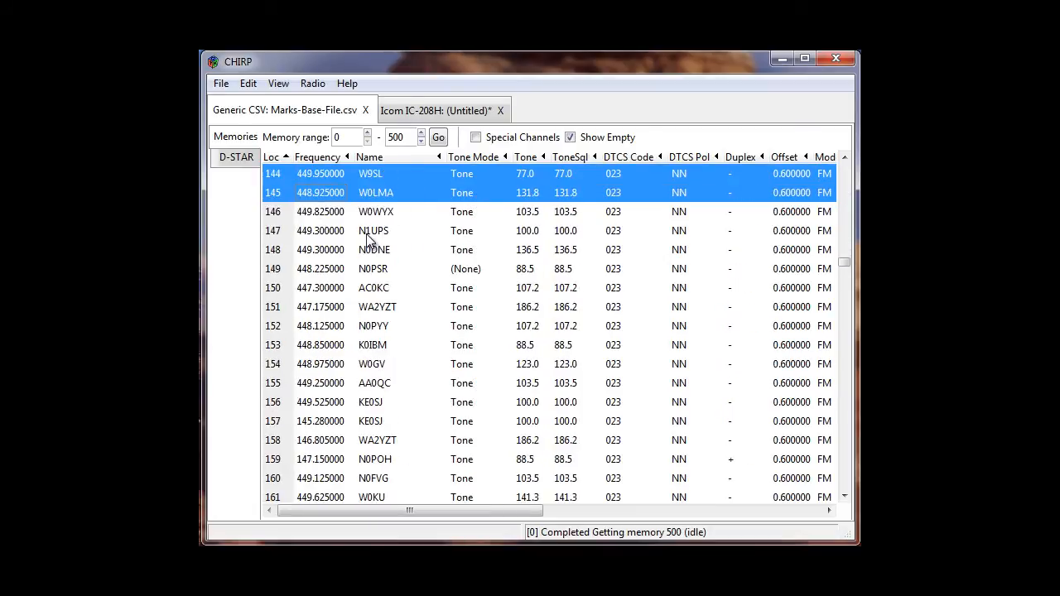
{"action": "key", "text": "shift+Page_Down"}
{"action": "key", "text": "shift+Page_Down"}
{"action": "key", "text": "shift+Page_Down"}
{"action": "key", "text": "shift+Page_Down"}
{"action": "key", "text": "shift+Page_Down"}
{"action": "key", "text": "shift+Page_Down"}
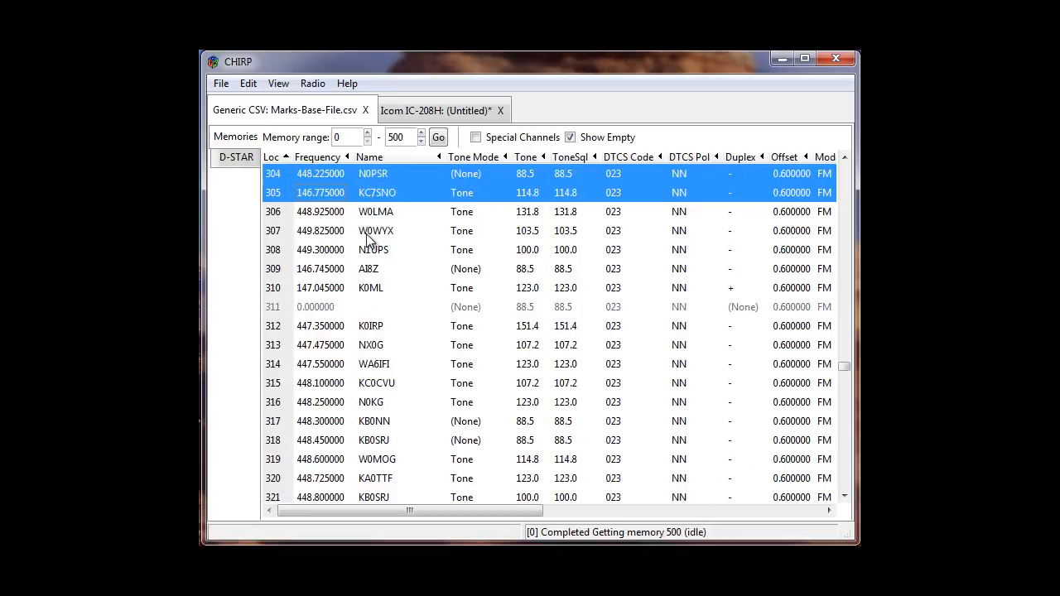
{"action": "key", "text": "shift+Page_Down"}
{"action": "key", "text": "shift+Page_Down"}
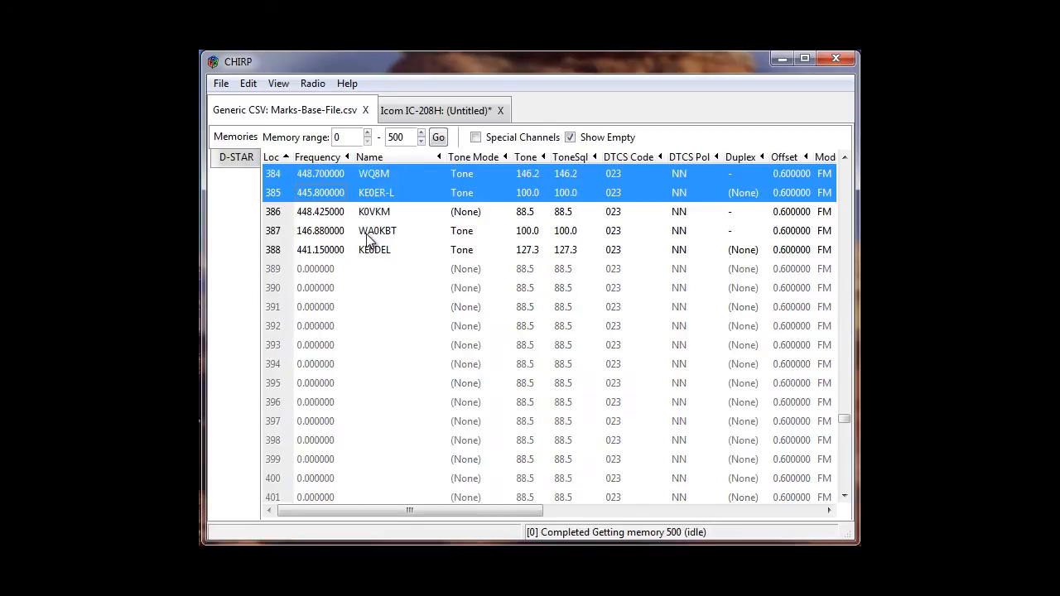
{"action": "key", "text": "shift+Down"}
{"action": "key", "text": "shift+Down"}
{"action": "key", "text": "shift+Down"}
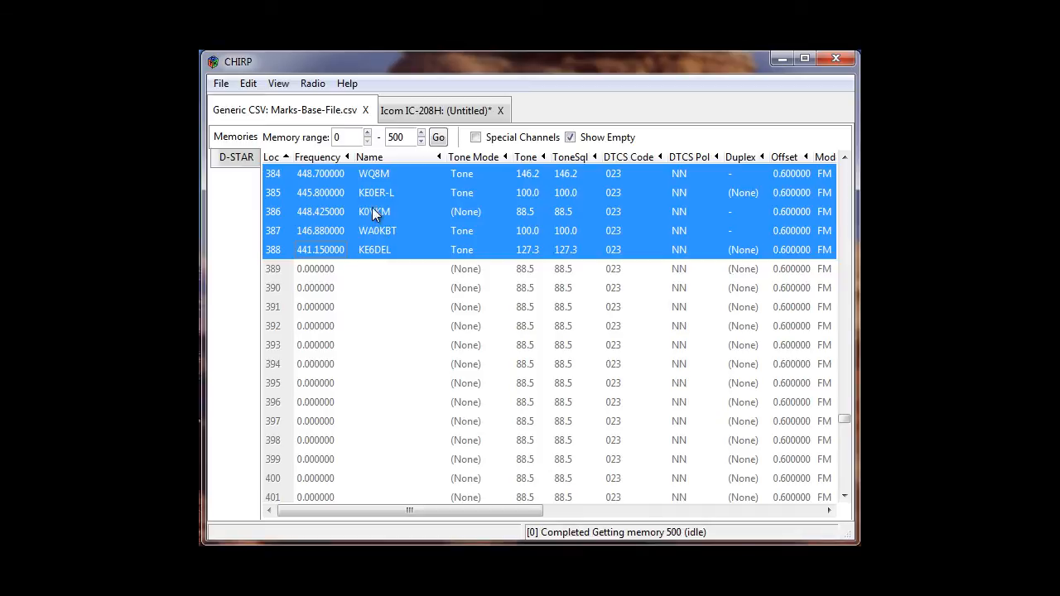
{"action": "right_click", "coordinate": [429, 198]}
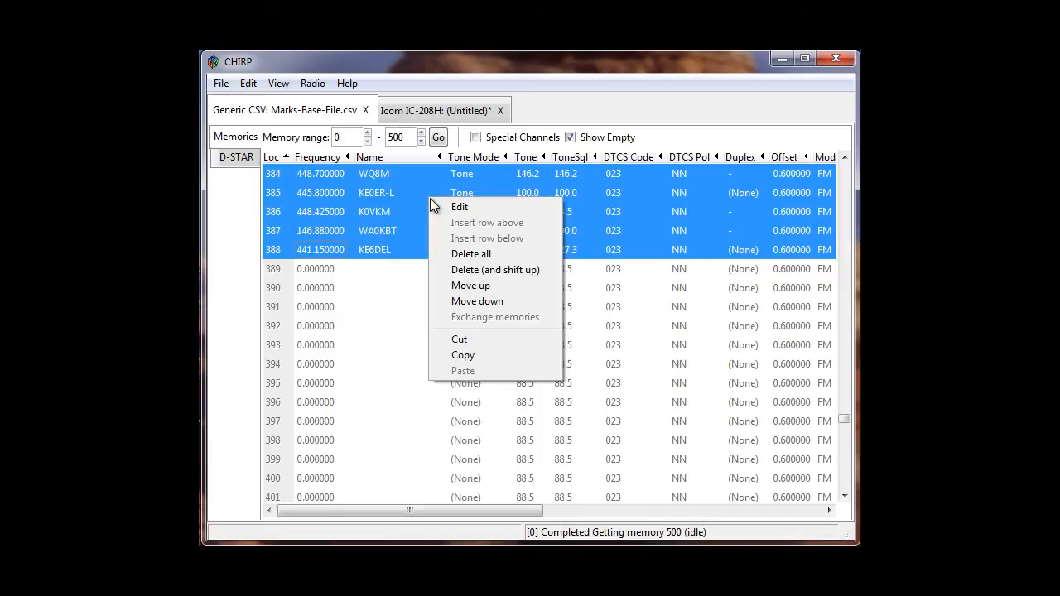
{"action": "left_click", "coordinate": [464, 355]}
{"action": "left_click", "coordinate": [432, 111]}
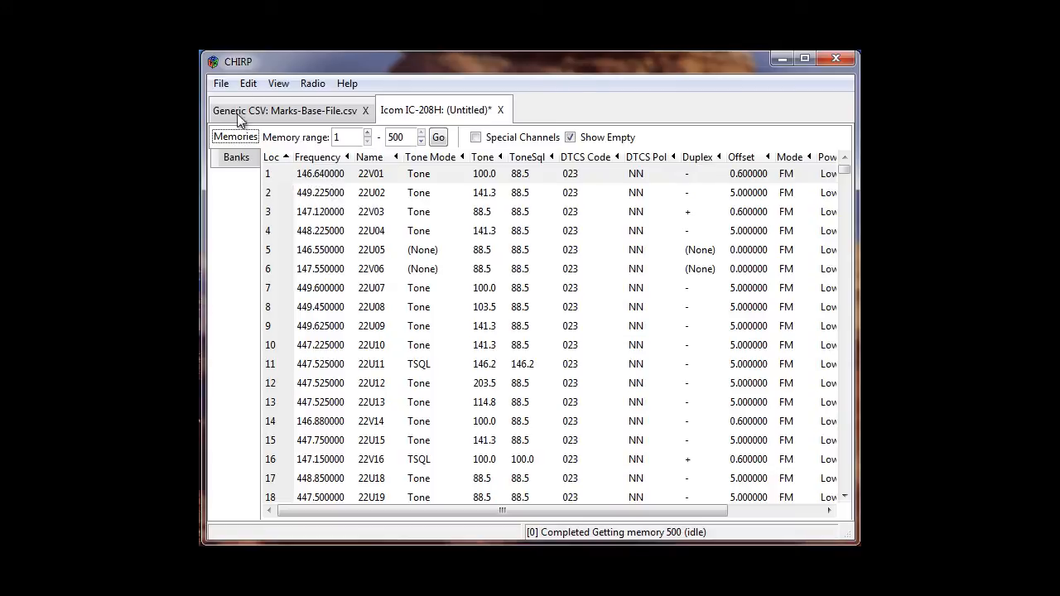
{"action": "left_click", "coordinate": [221, 84]}
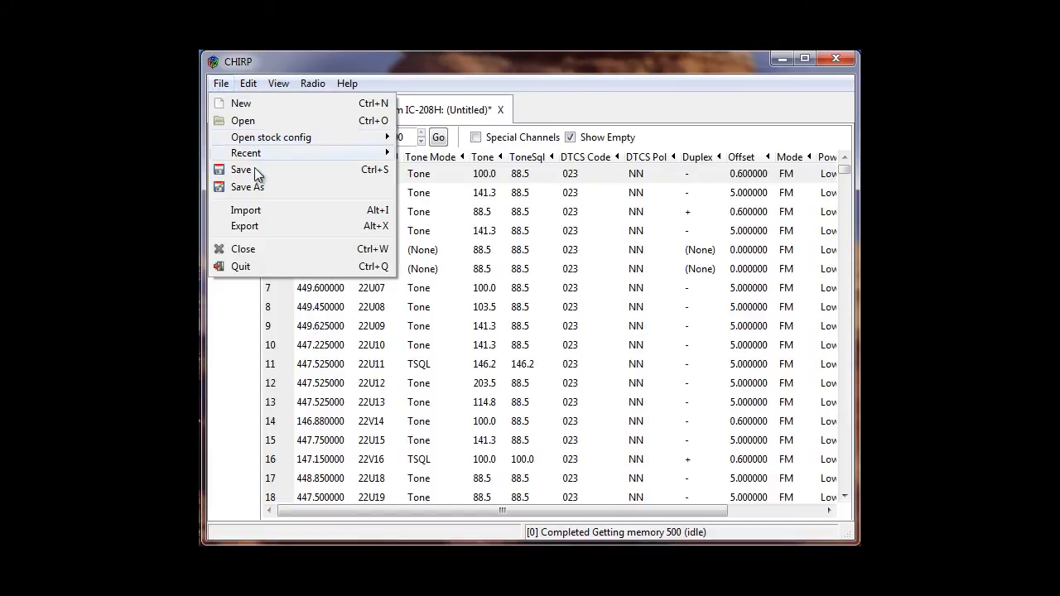
{"action": "left_click", "coordinate": [246, 187]}
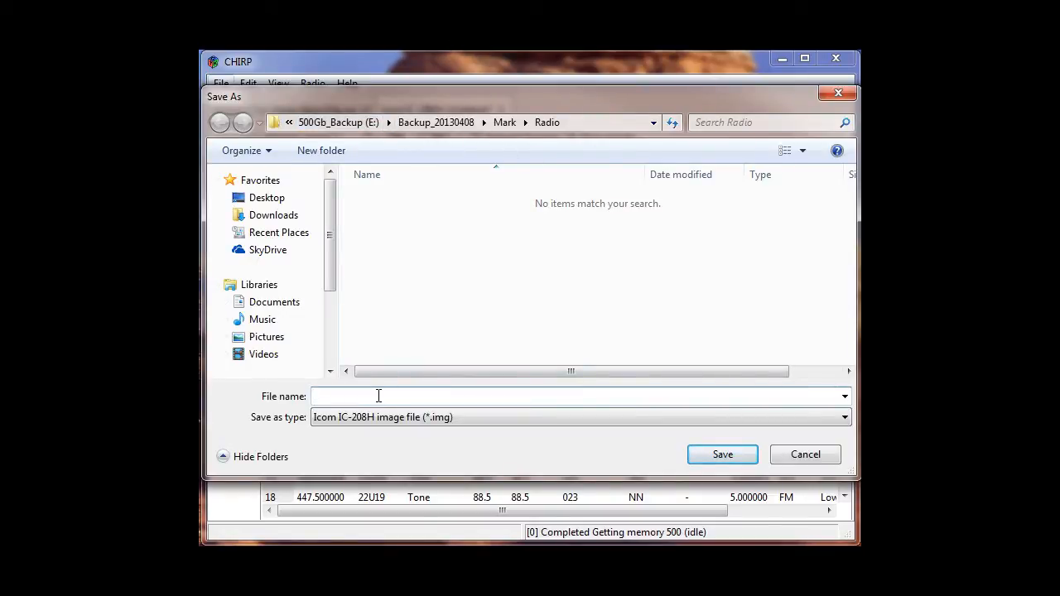
{"action": "type", "text": "IC208-201307"}
{"action": "type", "text": "15-Before"}
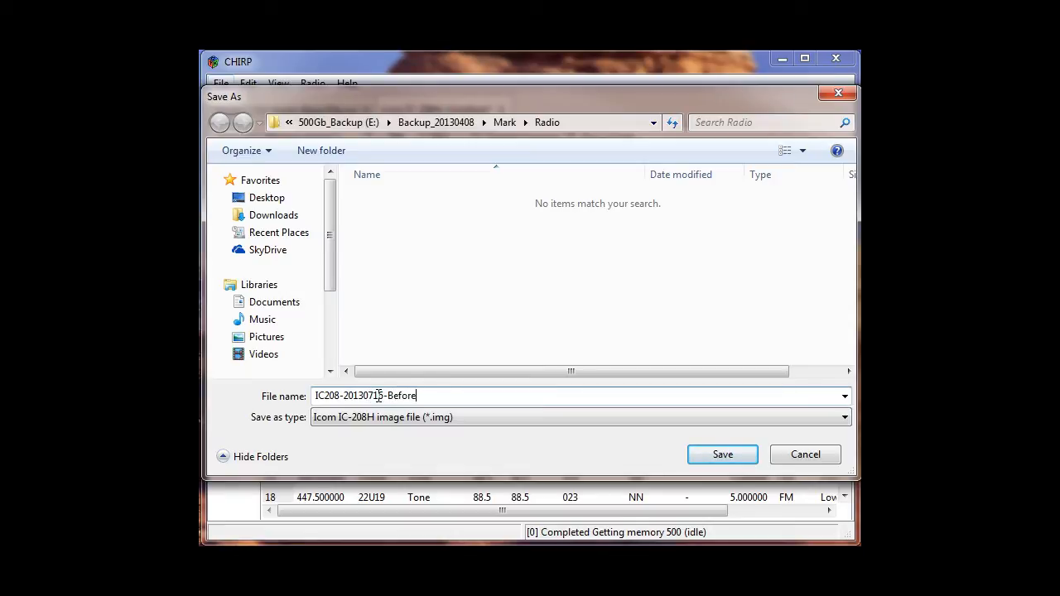
{"action": "key", "text": "Return"}
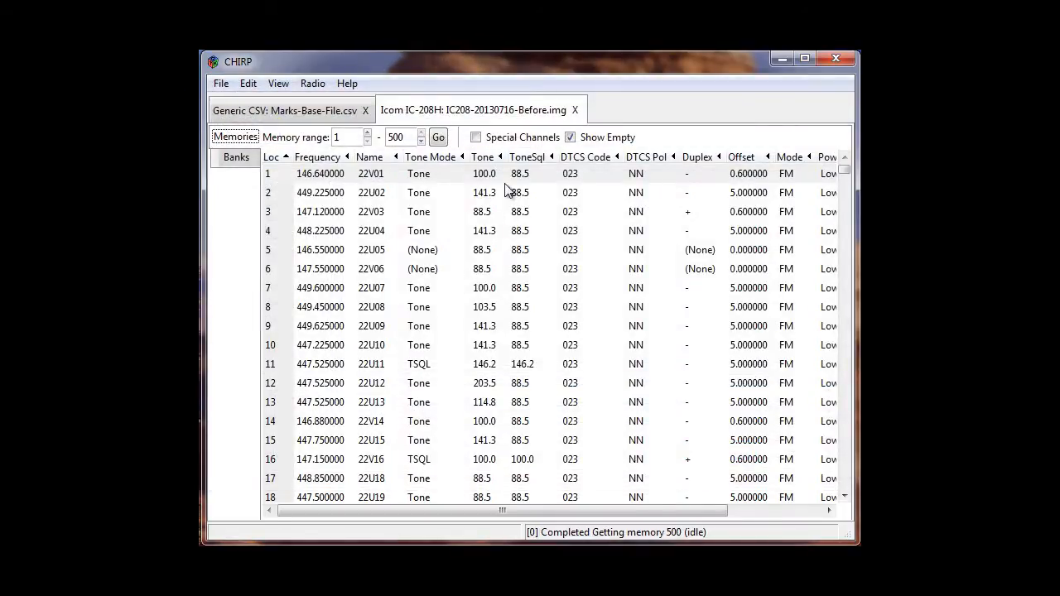
{"action": "left_click", "coordinate": [221, 84]}
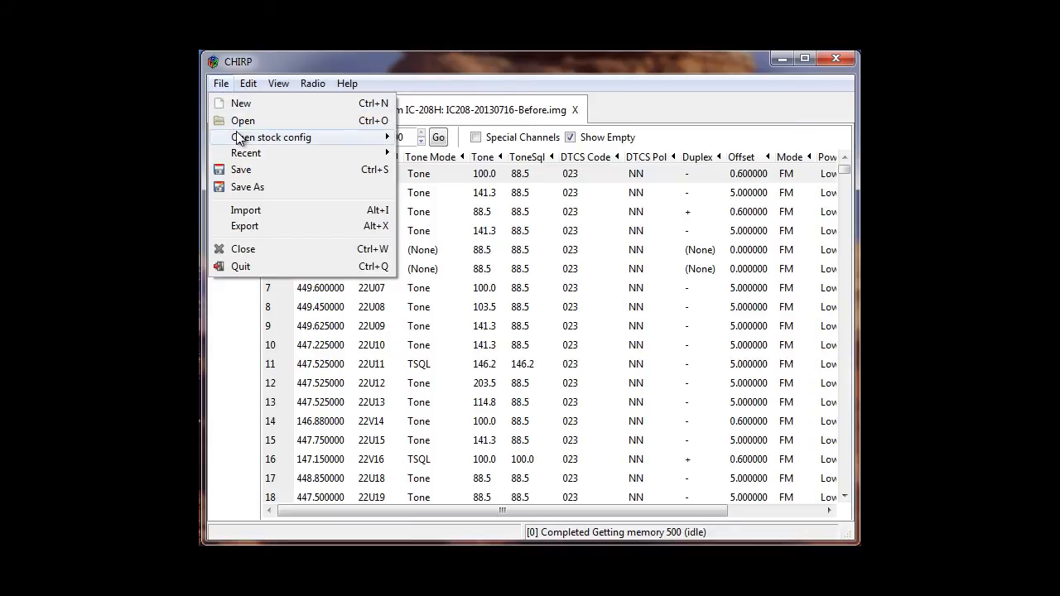
{"action": "left_click", "coordinate": [238, 188]}
{"action": "left_click", "coordinate": [456, 210]}
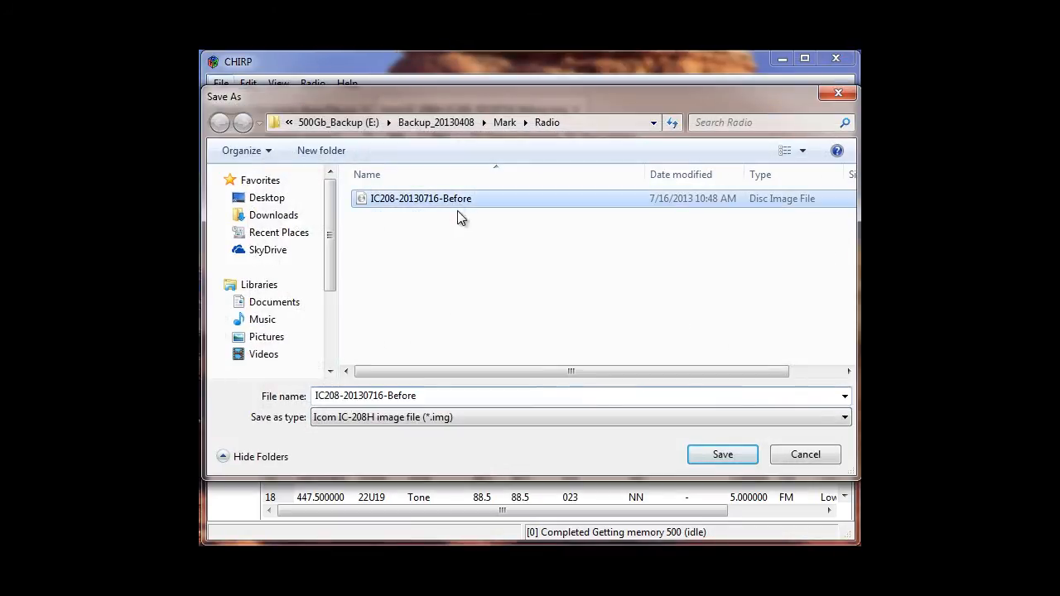
{"action": "left_click", "coordinate": [396, 396]}
{"action": "left_click", "coordinate": [388, 396]}
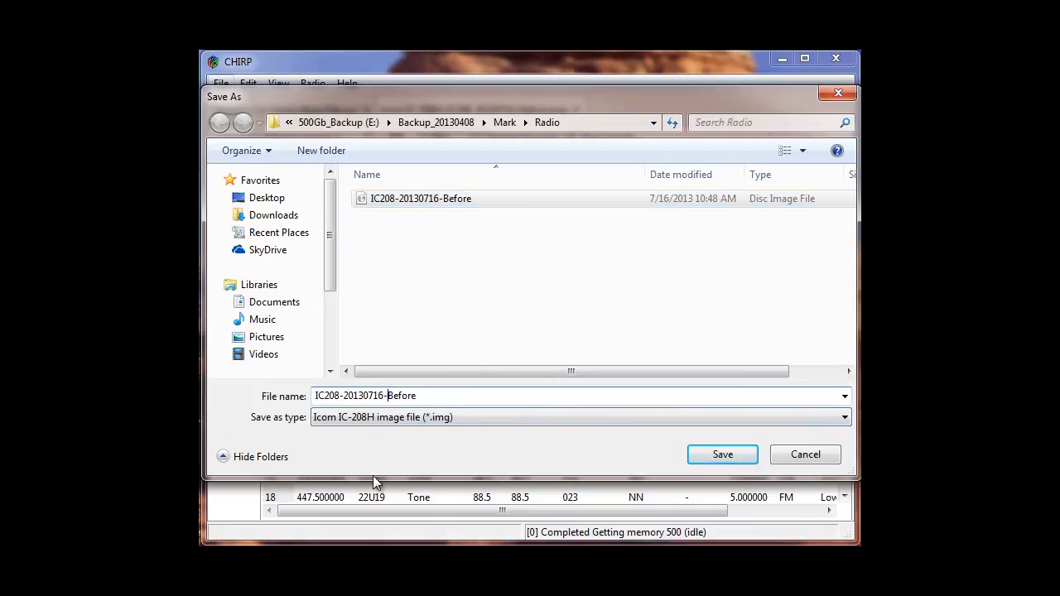
{"action": "key", "text": "shift+End"}
{"action": "type", "text": "After"}
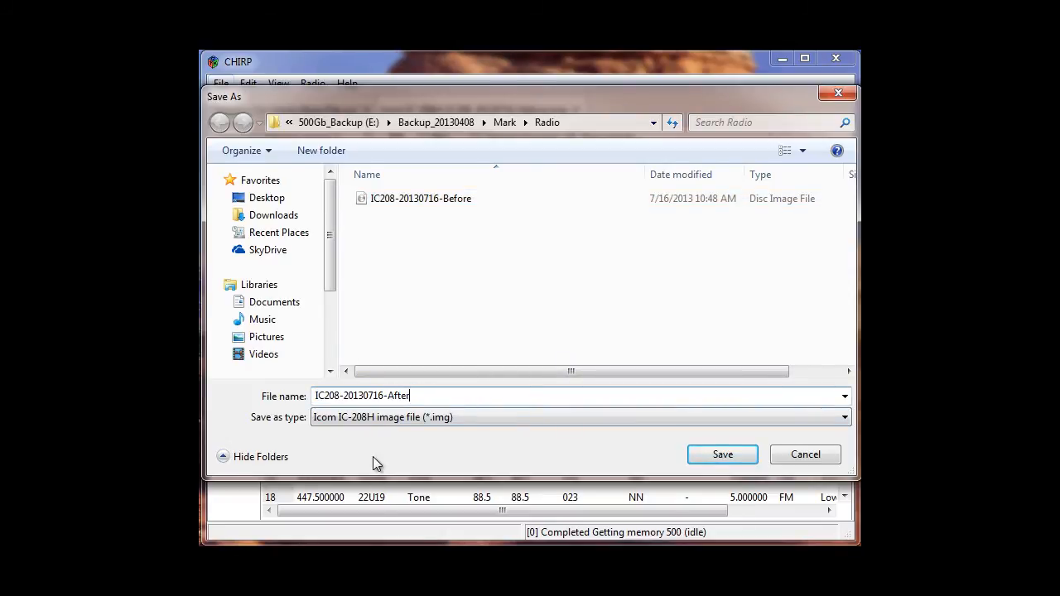
{"action": "key", "text": "Return"}
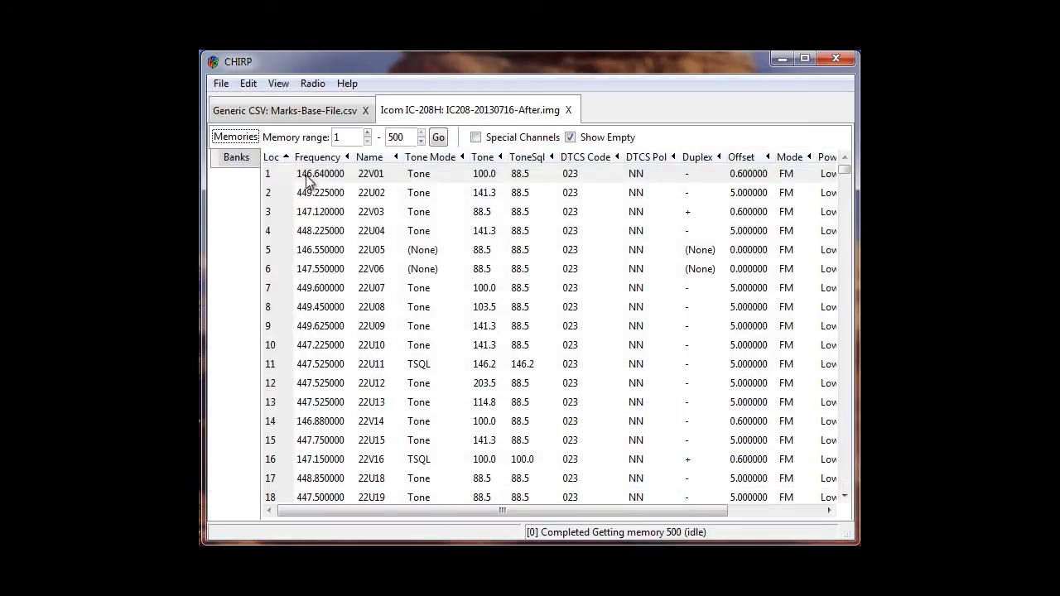
Paste the copied base memories into the IC-208H image from location 1, overwriting all occupied locations and accepting the incompatible-memory notices.
{"action": "left_click", "coordinate": [273, 178]}
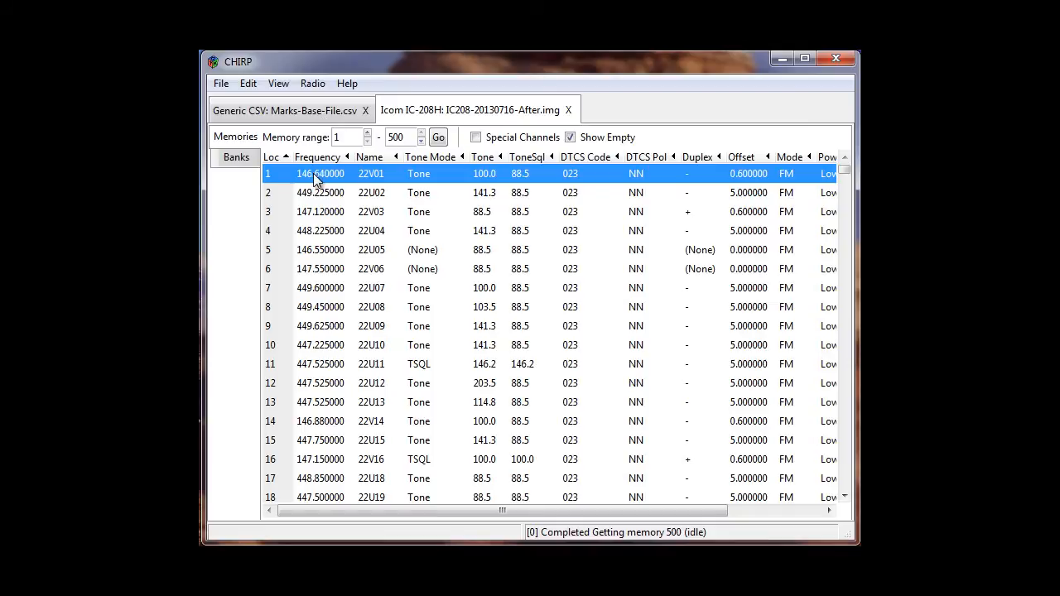
{"action": "right_click", "coordinate": [271, 176]}
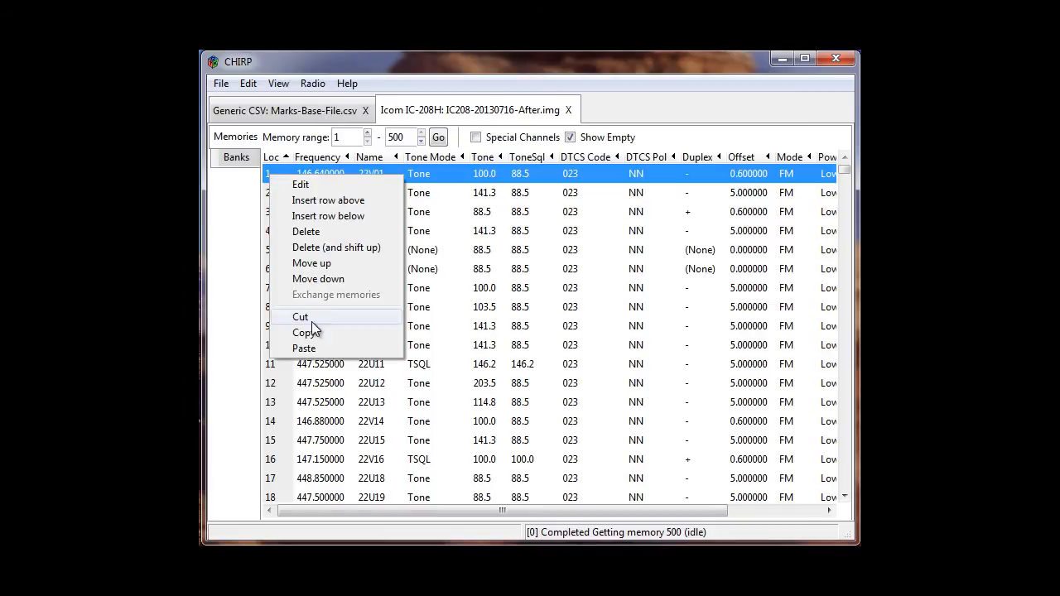
{"action": "left_click", "coordinate": [305, 348]}
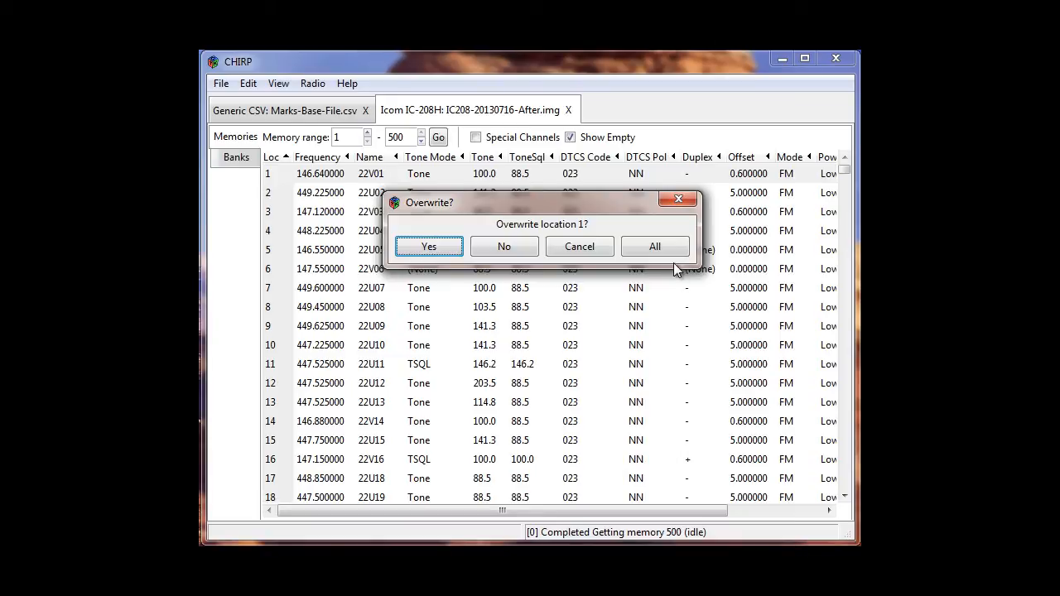
{"action": "left_click", "coordinate": [648, 247]}
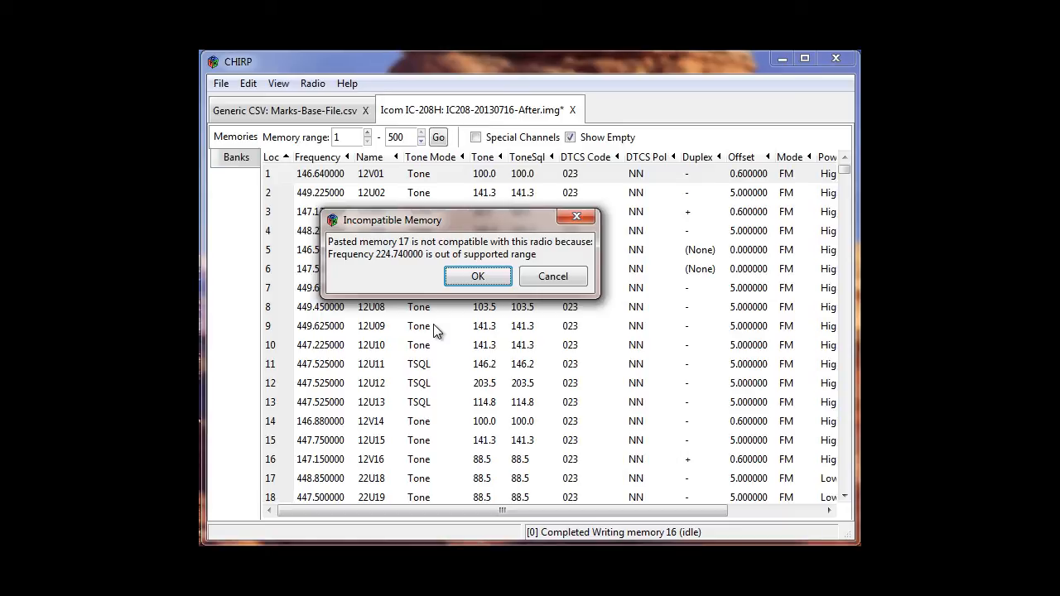
{"action": "left_click", "coordinate": [463, 278]}
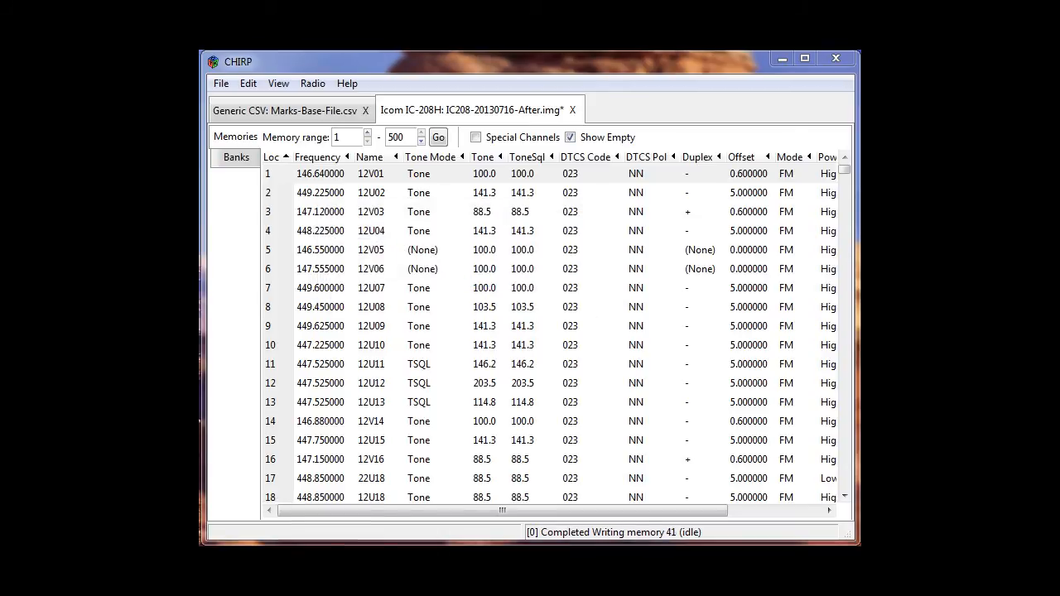
{"action": "left_click", "coordinate": [542, 285]}
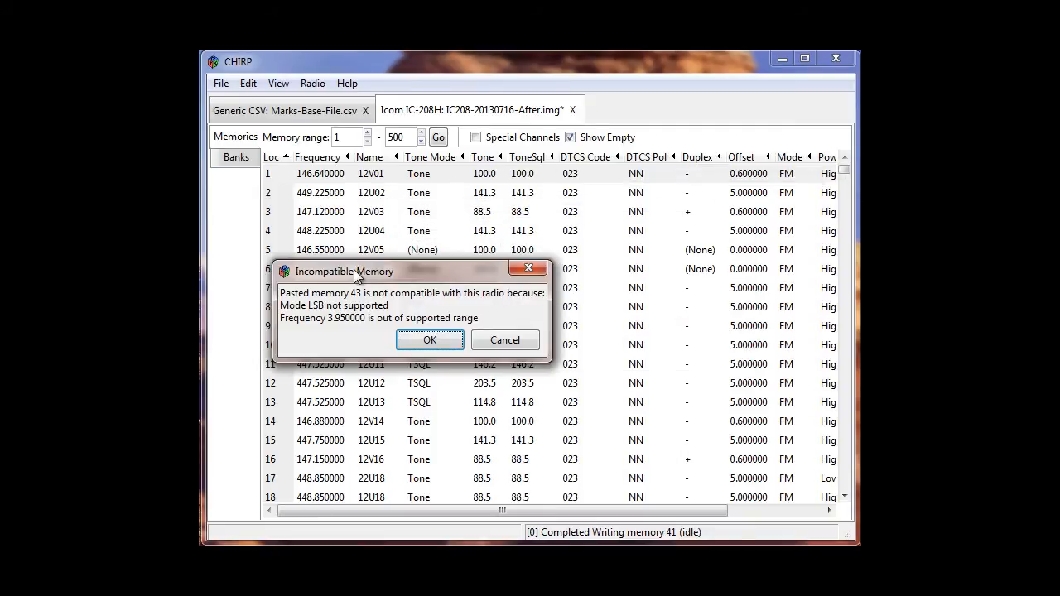
{"action": "left_click", "coordinate": [428, 343]}
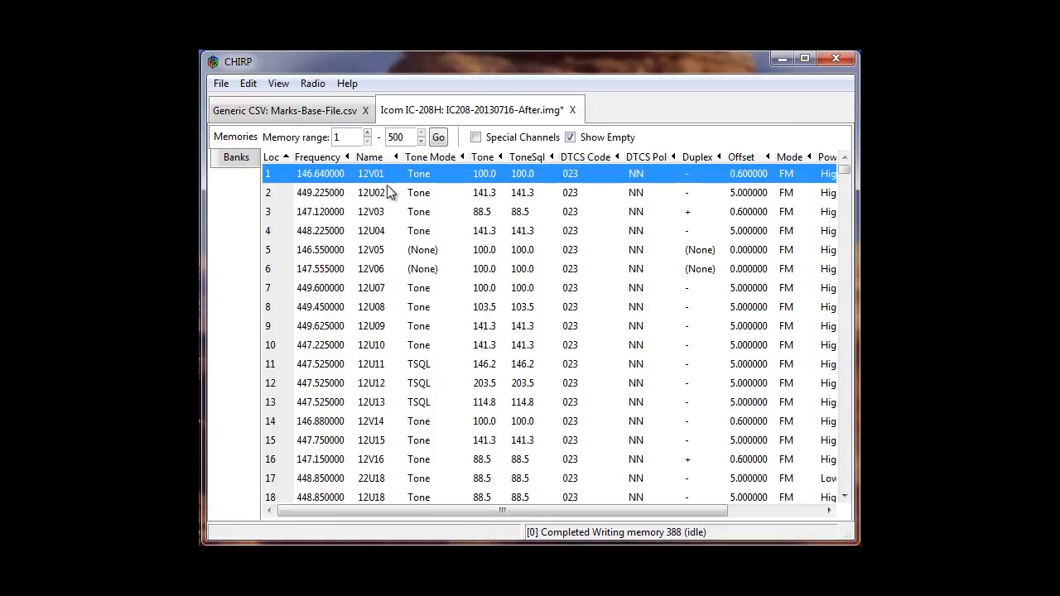
Review the pasted memories down the IC-208H list, checking where they end and the radio's old memories begin.
{"action": "scroll", "coordinate": [321, 328], "scroll_direction": "down", "scroll_amount": 20}
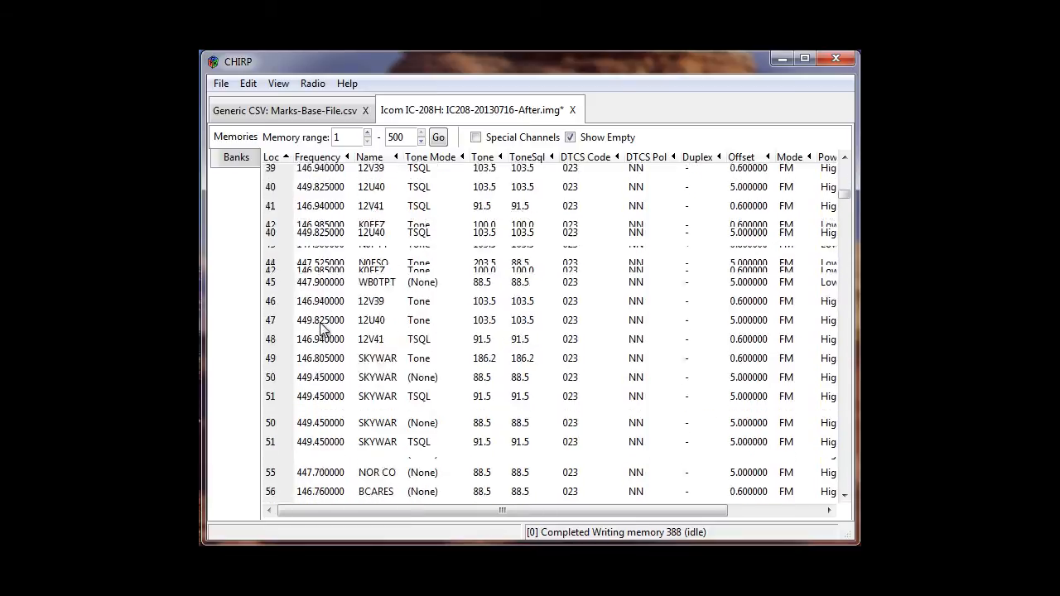
{"action": "scroll", "coordinate": [321, 328], "scroll_direction": "down", "scroll_amount": 20}
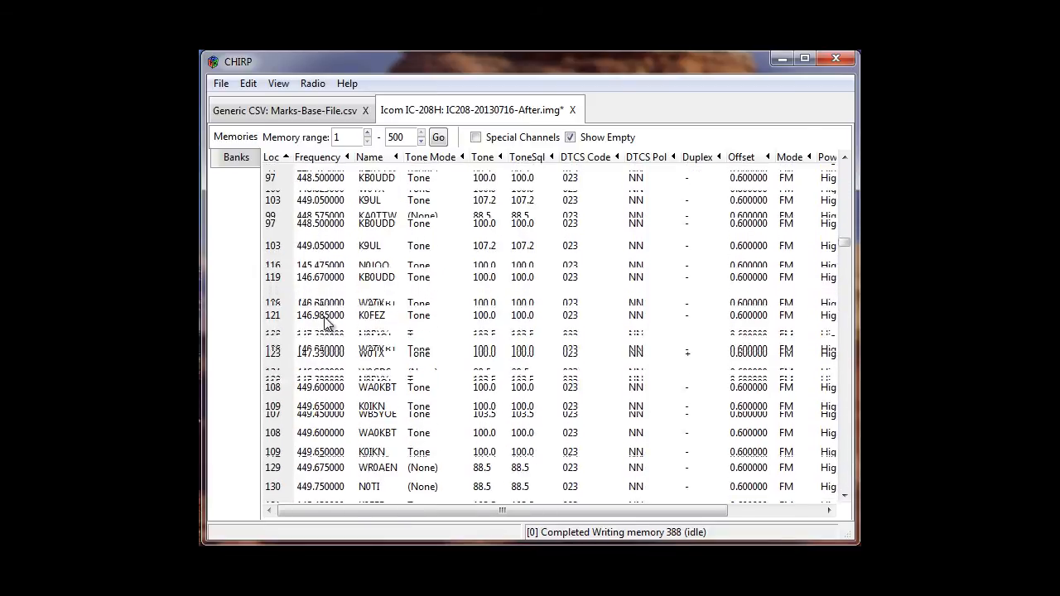
{"action": "scroll", "coordinate": [329, 321], "scroll_direction": "down", "scroll_amount": 20}
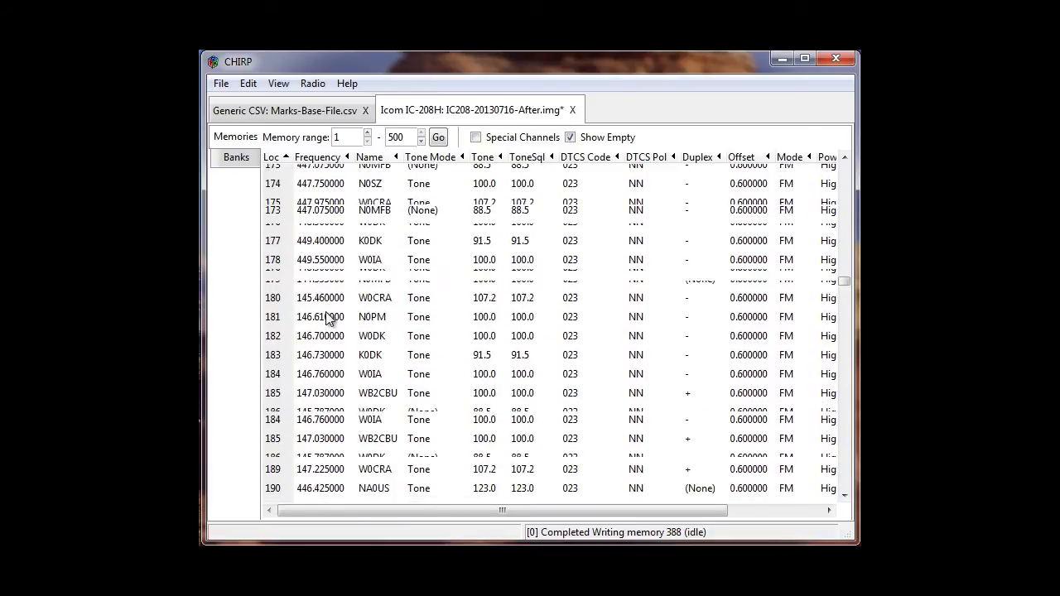
{"action": "scroll", "coordinate": [328, 321], "scroll_direction": "down", "scroll_amount": 18}
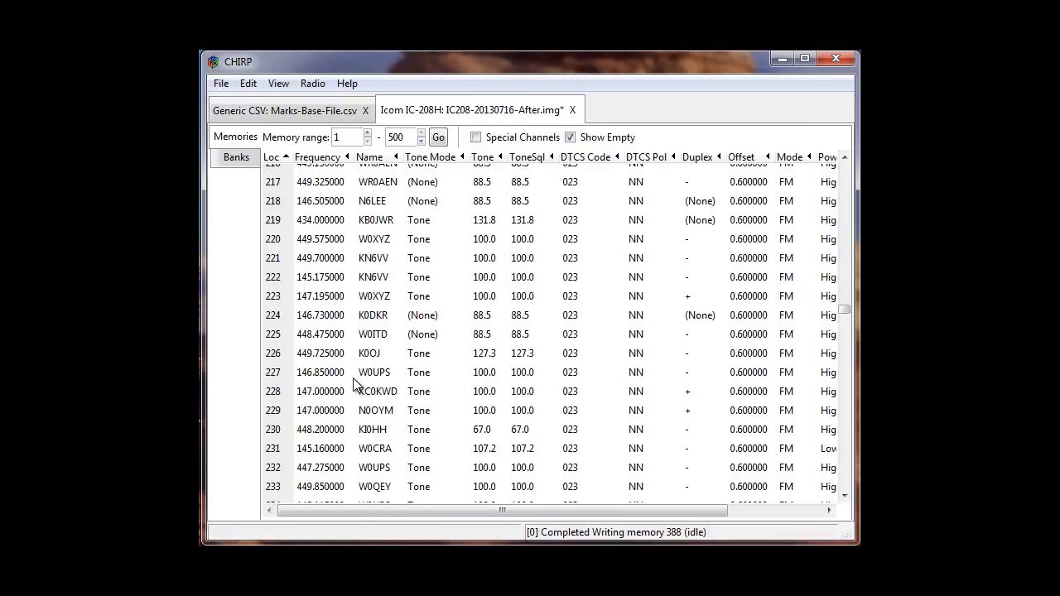
{"action": "scroll", "coordinate": [349, 377], "scroll_direction": "down", "scroll_amount": 20}
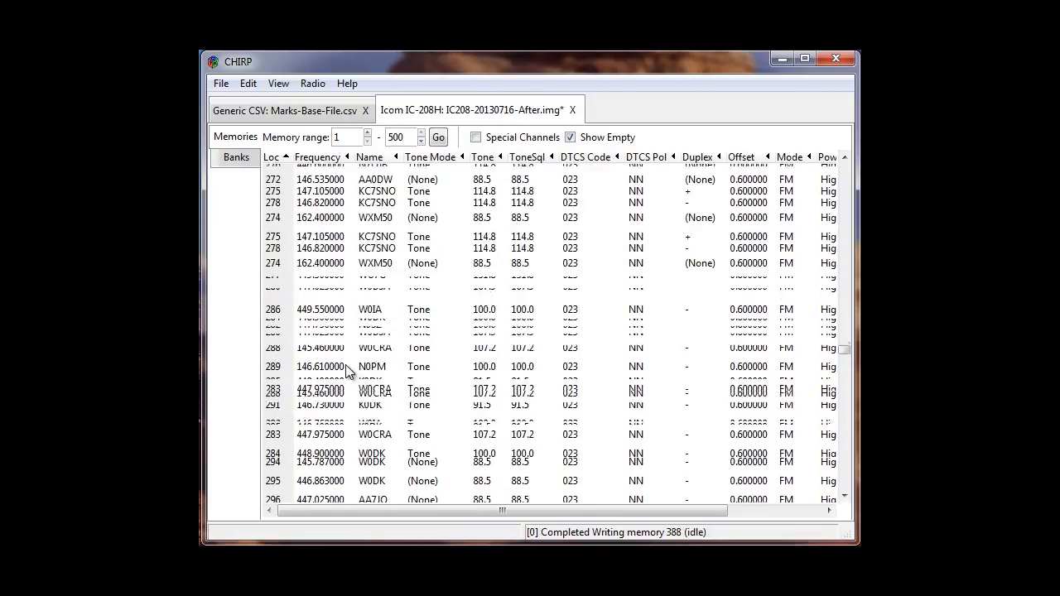
{"action": "scroll", "coordinate": [349, 374], "scroll_direction": "down", "scroll_amount": 20}
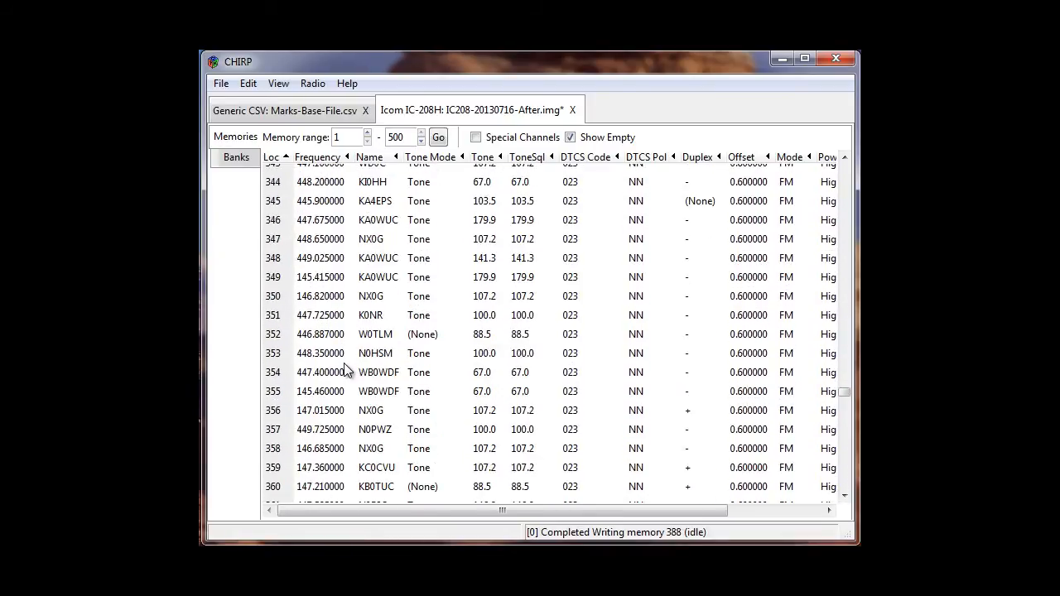
{"action": "scroll", "coordinate": [346, 370], "scroll_direction": "down", "scroll_amount": 19}
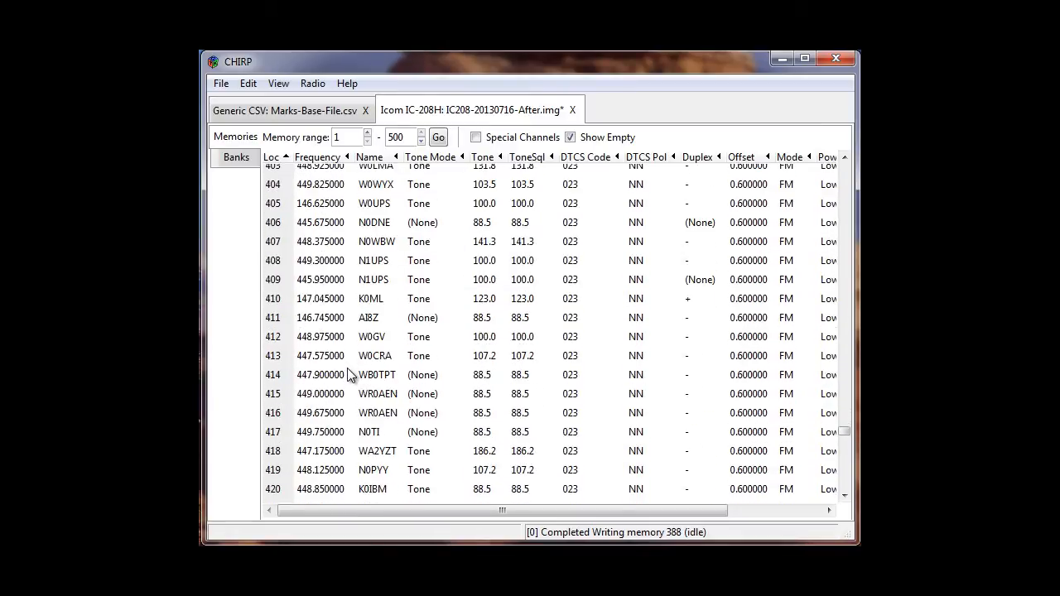
{"action": "scroll", "coordinate": [348, 374], "scroll_direction": "down", "scroll_amount": 10}
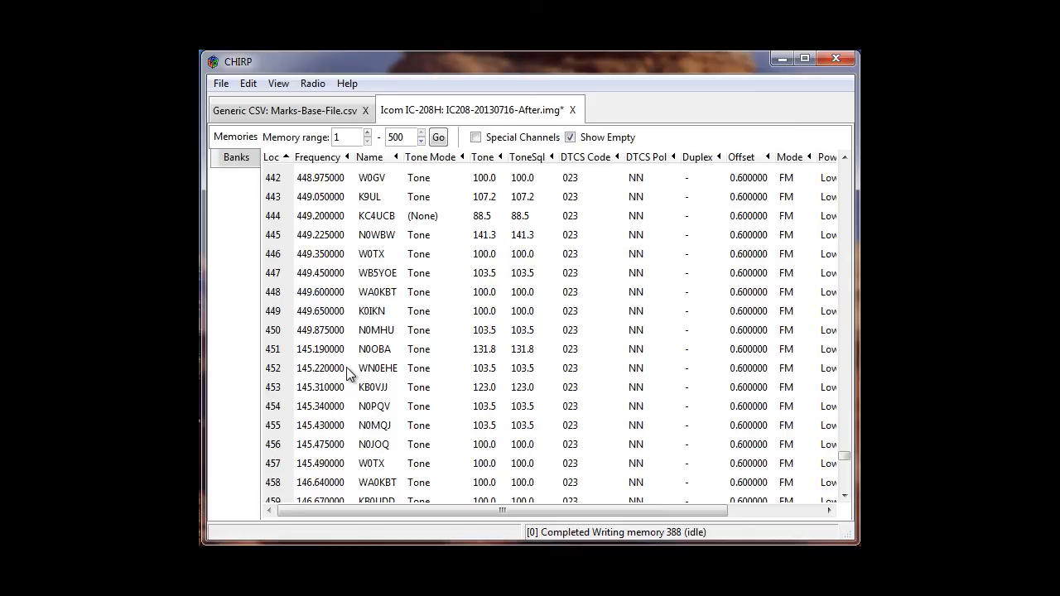
{"action": "scroll", "coordinate": [348, 374], "scroll_direction": "up", "scroll_amount": 10}
{"action": "scroll", "coordinate": [348, 374], "scroll_direction": "up", "scroll_amount": 6}
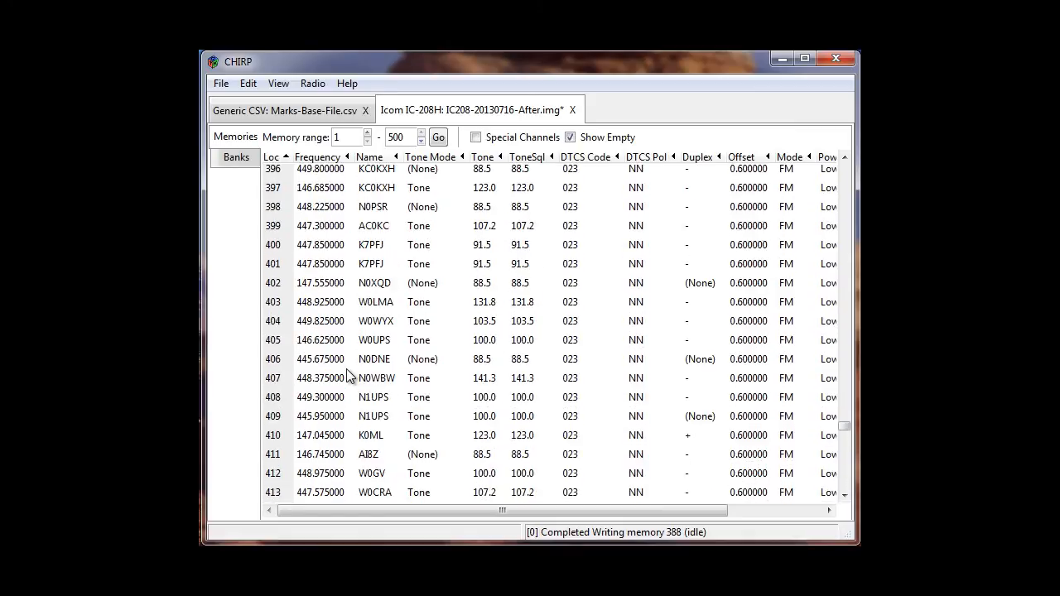
{"action": "scroll", "coordinate": [347, 375], "scroll_direction": "up", "scroll_amount": 8}
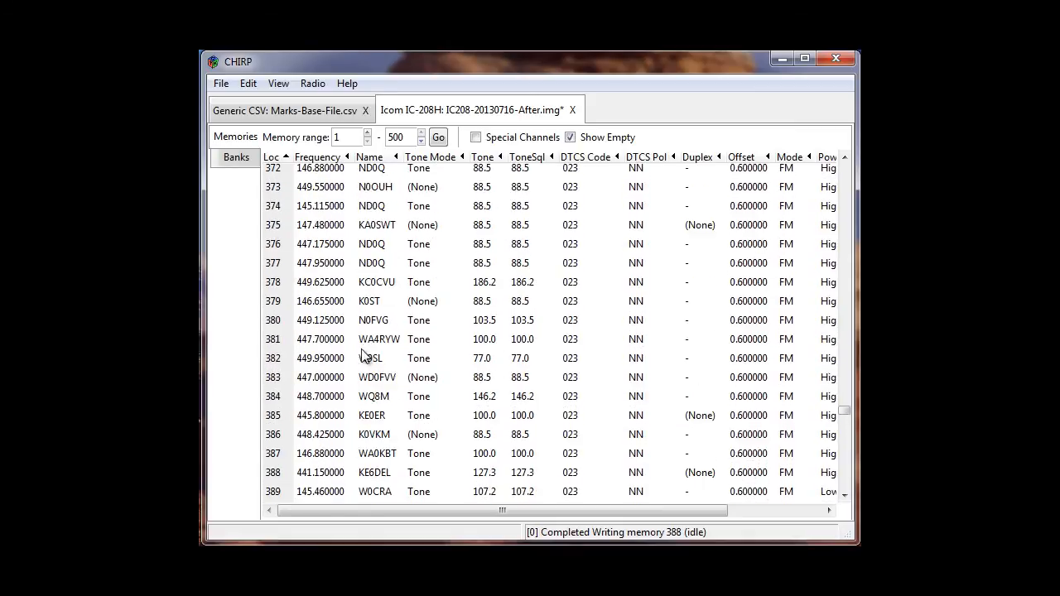
Assign the memories at locations 1 and 2 to BANK-A in the bank assignments.
{"action": "left_click", "coordinate": [232, 157]}
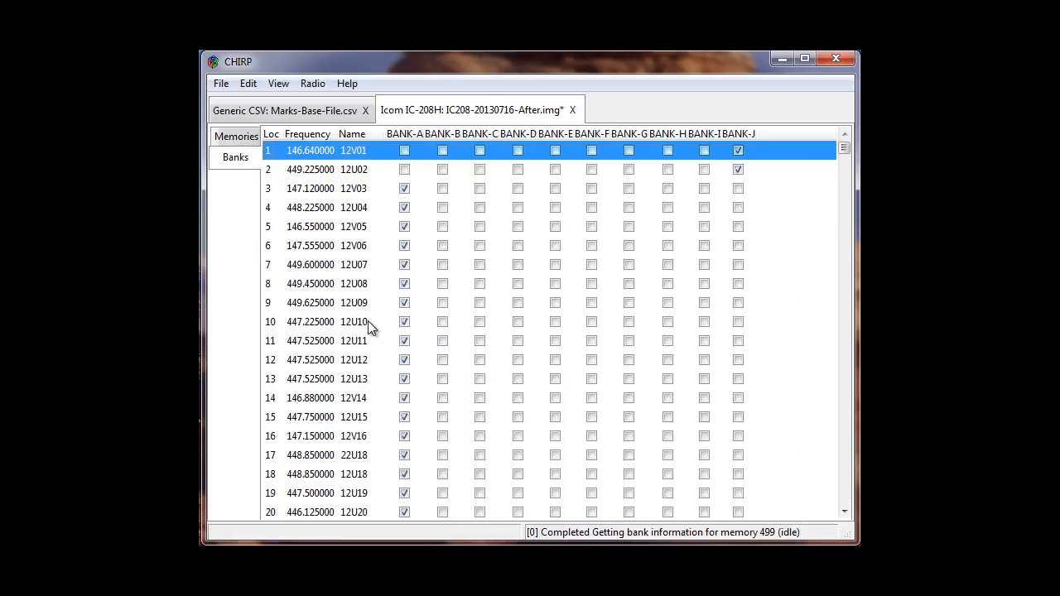
{"action": "left_click", "coordinate": [406, 150]}
{"action": "left_click", "coordinate": [406, 170]}
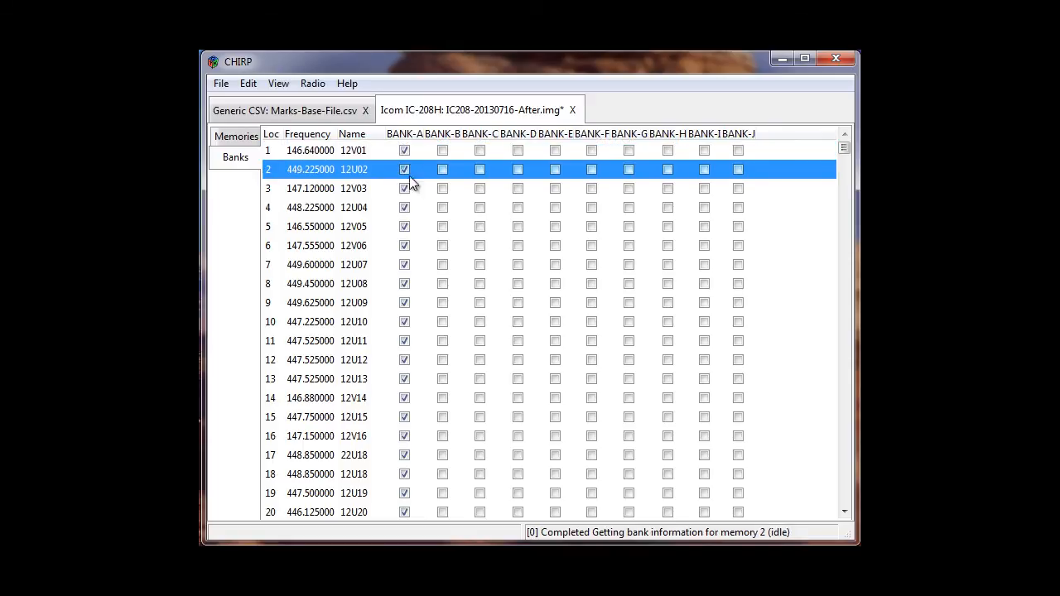
Examine the bank assignments of the following memories, from BANK-A into BANK-B.
{"action": "scroll", "coordinate": [410, 364], "scroll_direction": "down", "scroll_amount": 6}
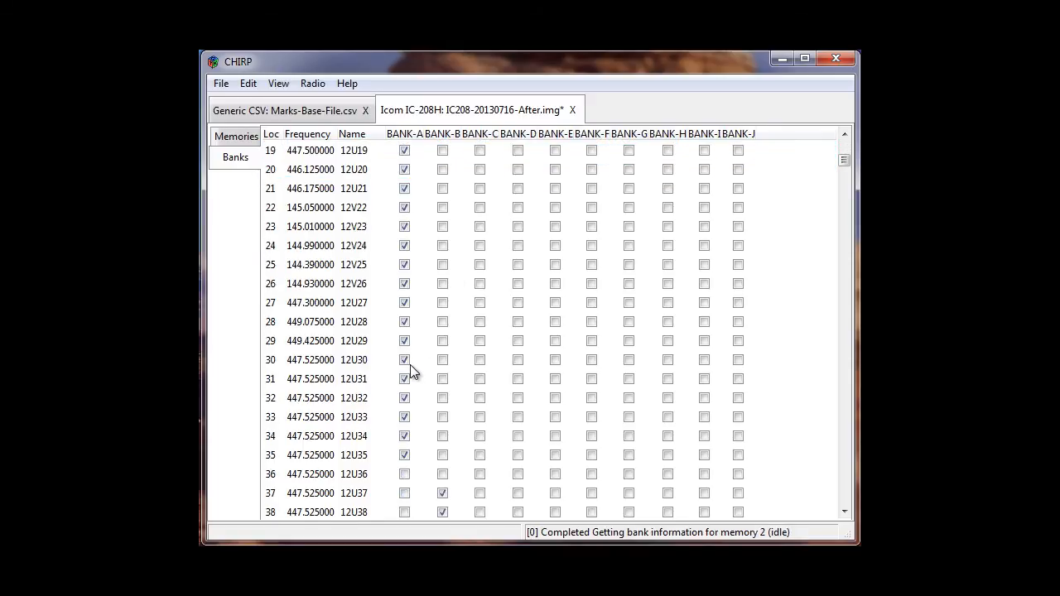
{"action": "scroll", "coordinate": [391, 360], "scroll_direction": "up", "scroll_amount": 6}
{"action": "key", "text": "Down"}
{"action": "key", "text": "Down"}
{"action": "key", "text": "Down"}
{"action": "key", "text": "Down"}
{"action": "key", "text": "Down"}
{"action": "key", "text": "Down"}
{"action": "key", "text": "Down"}
{"action": "key", "text": "Down"}
{"action": "key", "text": "Down"}
{"action": "key", "text": "Down"}
{"action": "key", "text": "Down"}
{"action": "key", "text": "Down"}
{"action": "key", "text": "Down"}
{"action": "key", "text": "Down"}
{"action": "key", "text": "Down"}
{"action": "key", "text": "Down"}
{"action": "key", "text": "Down"}
{"action": "key", "text": "Down"}
{"action": "key", "text": "Down"}
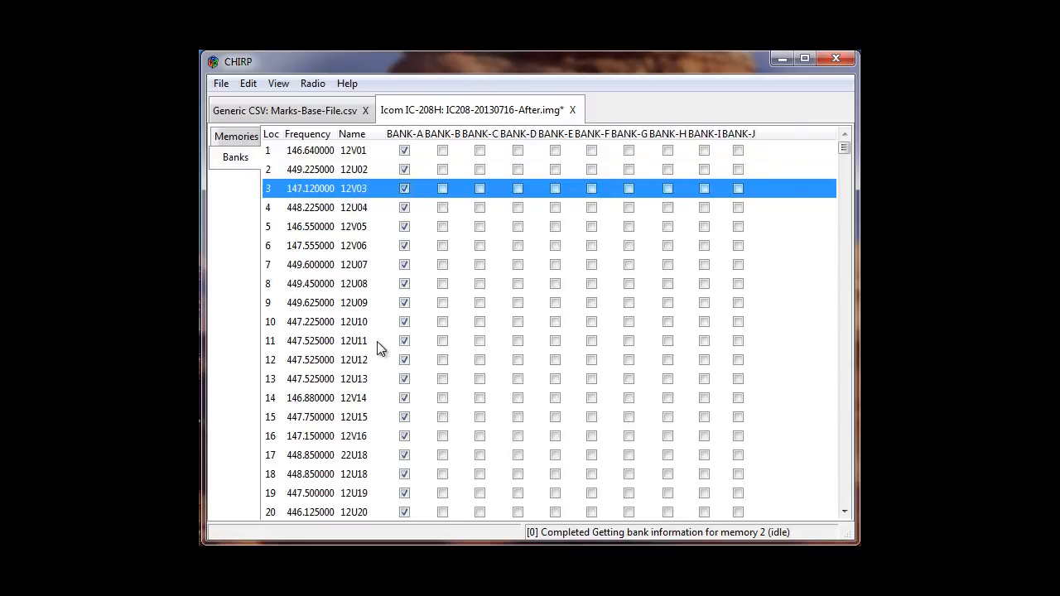
{"action": "key", "text": "Down"}
{"action": "key", "text": "Down"}
{"action": "key", "text": "Down"}
{"action": "key", "text": "Down"}
{"action": "key", "text": "Down"}
{"action": "key", "text": "Down"}
{"action": "key", "text": "Down"}
{"action": "key", "text": "Down"}
{"action": "key", "text": "Down"}
{"action": "key", "text": "Down"}
{"action": "key", "text": "Down"}
{"action": "key", "text": "Down"}
{"action": "key", "text": "Down"}
{"action": "key", "text": "Down"}
{"action": "key", "text": "Down"}
{"action": "key", "text": "Down"}
{"action": "key", "text": "Down"}
{"action": "key", "text": "Down"}
{"action": "key", "text": "Down"}
{"action": "key", "text": "Down"}
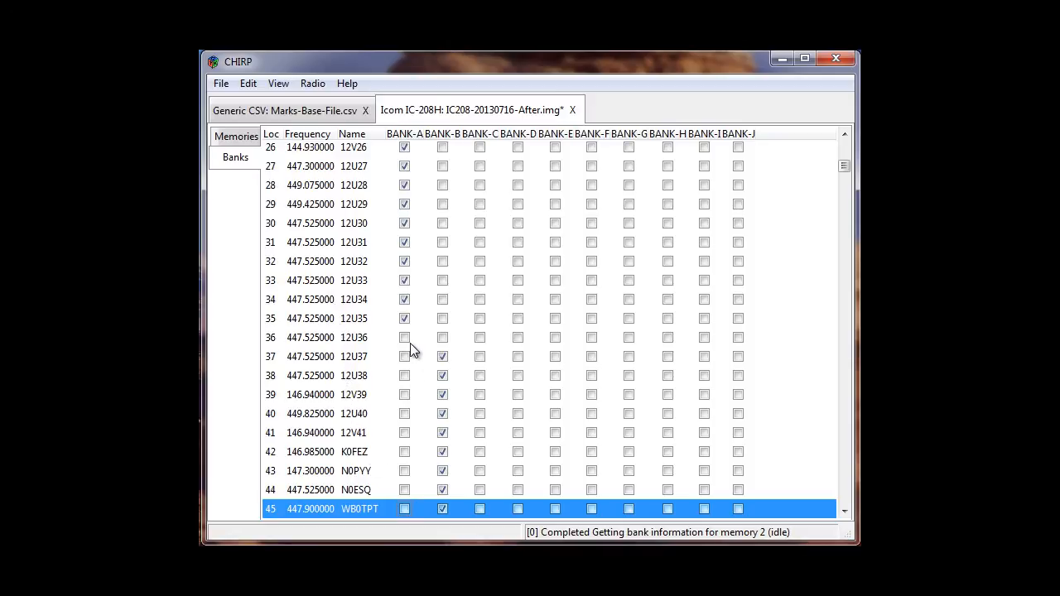
{"action": "scroll", "coordinate": [395, 410], "scroll_direction": "up", "scroll_amount": 1}
{"action": "scroll", "coordinate": [393, 414], "scroll_direction": "down", "scroll_amount": 6}
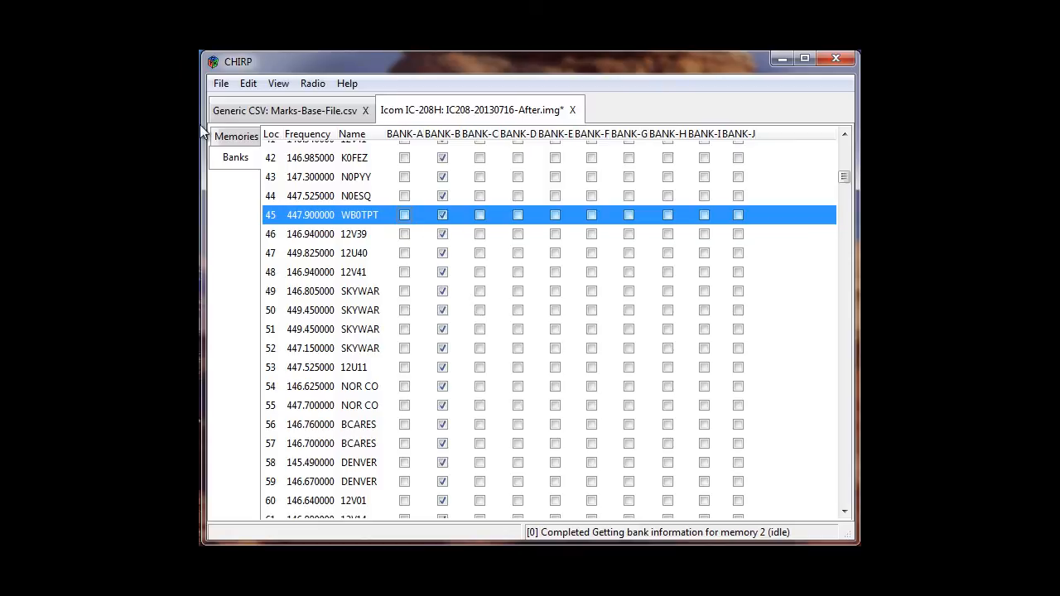
{"action": "left_click", "coordinate": [235, 137]}
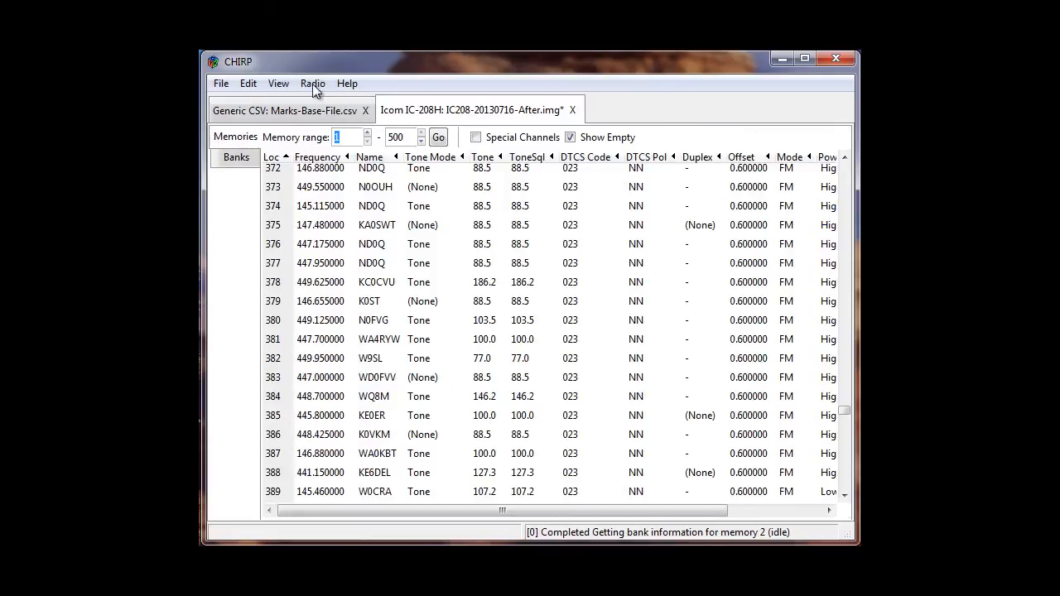
{"action": "left_click", "coordinate": [221, 84]}
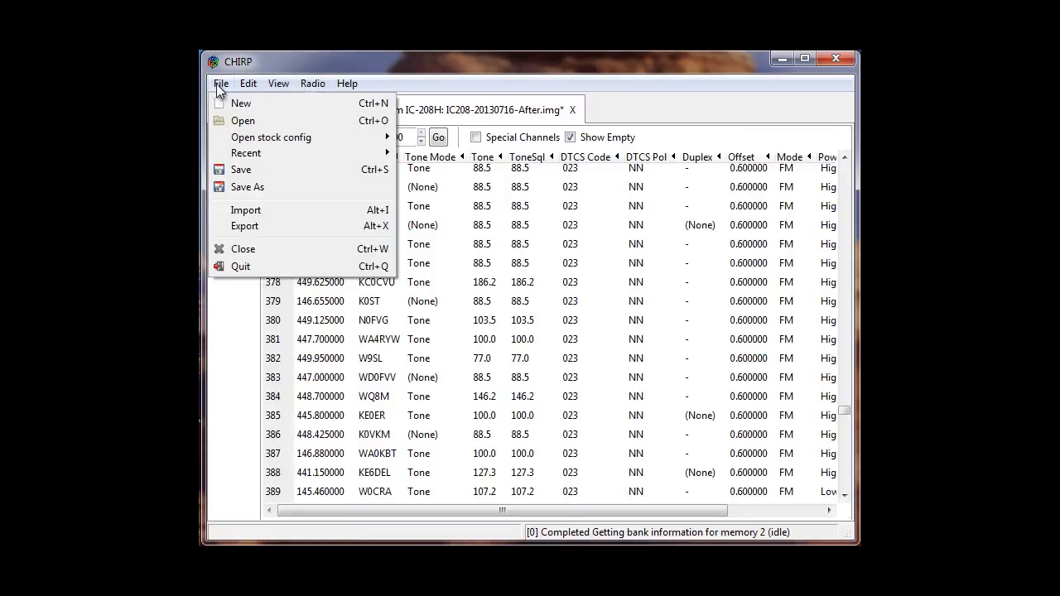
{"action": "left_click", "coordinate": [236, 172]}
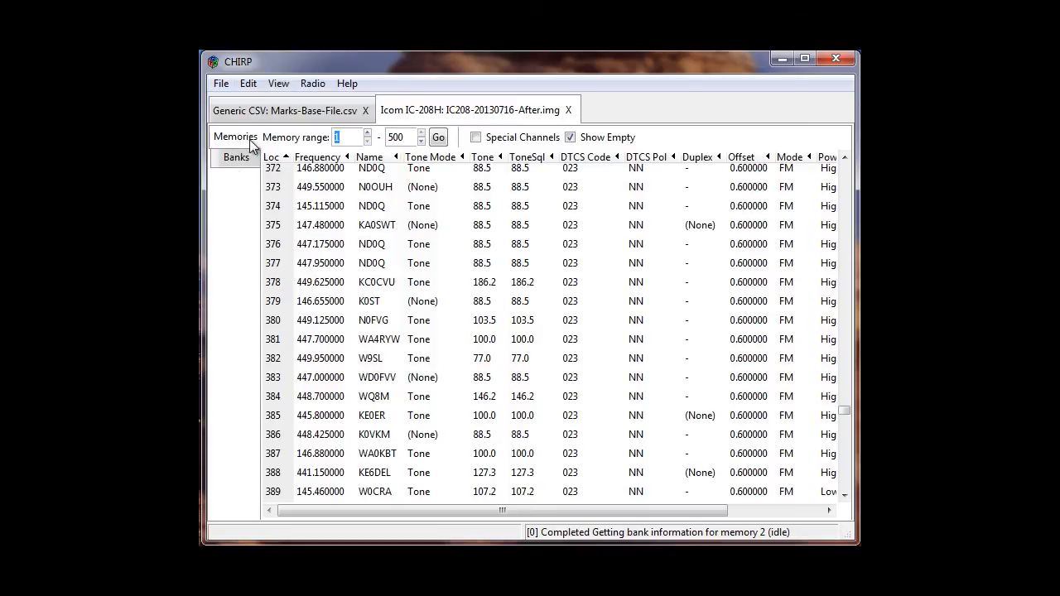
Upload the updated image to the Icom IC-208H radio on port COM10.
{"action": "left_click", "coordinate": [304, 83]}
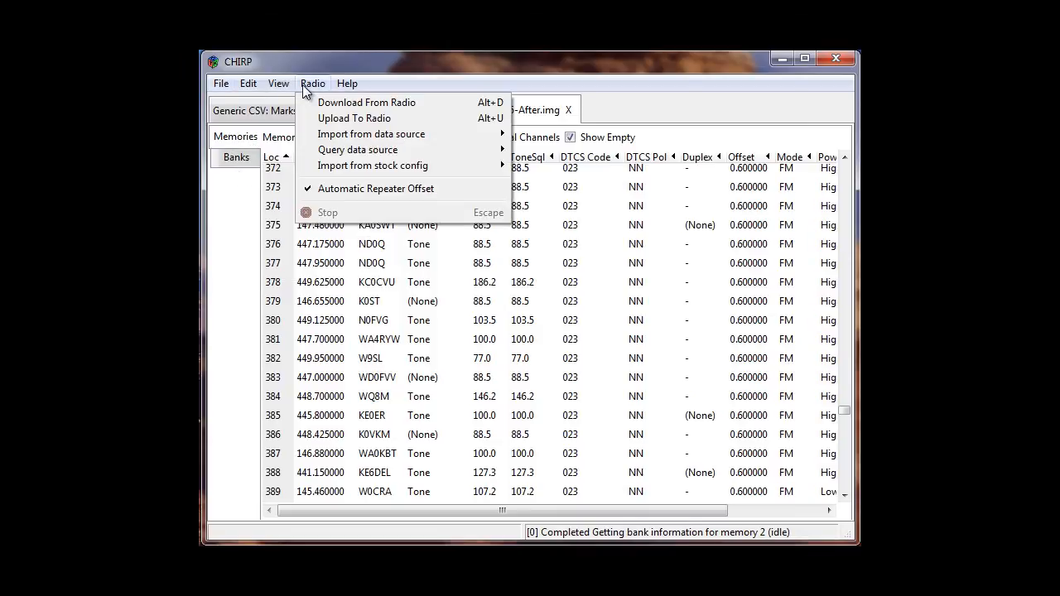
{"action": "left_click", "coordinate": [328, 119]}
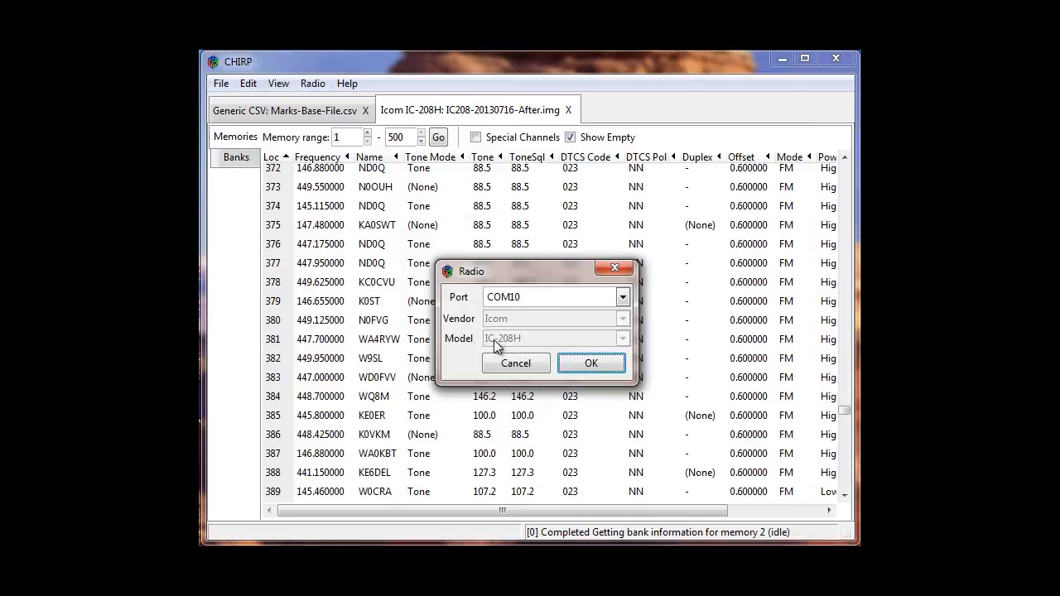
{"action": "left_click", "coordinate": [590, 363]}
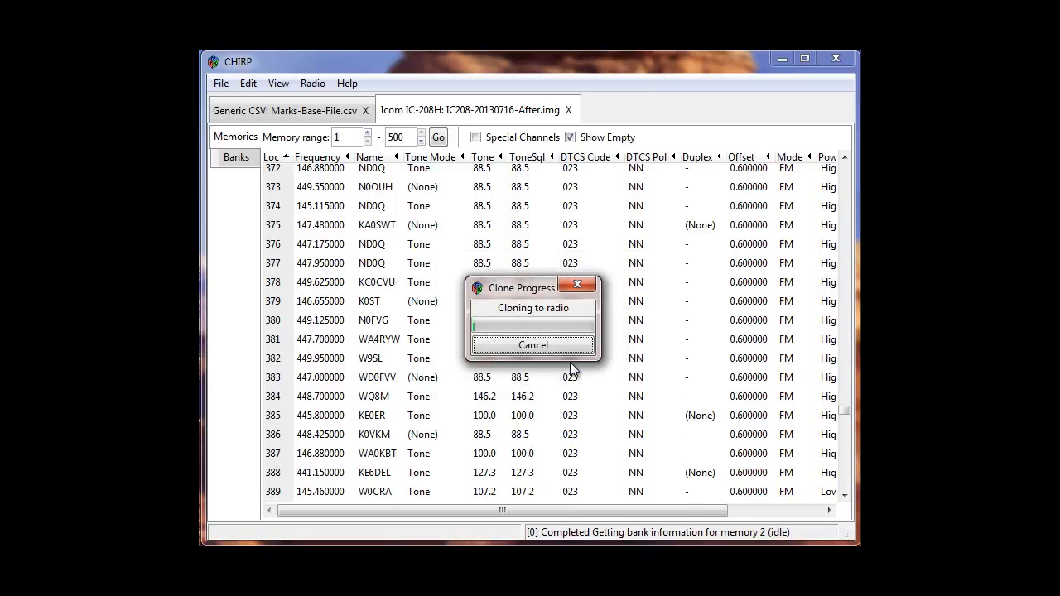